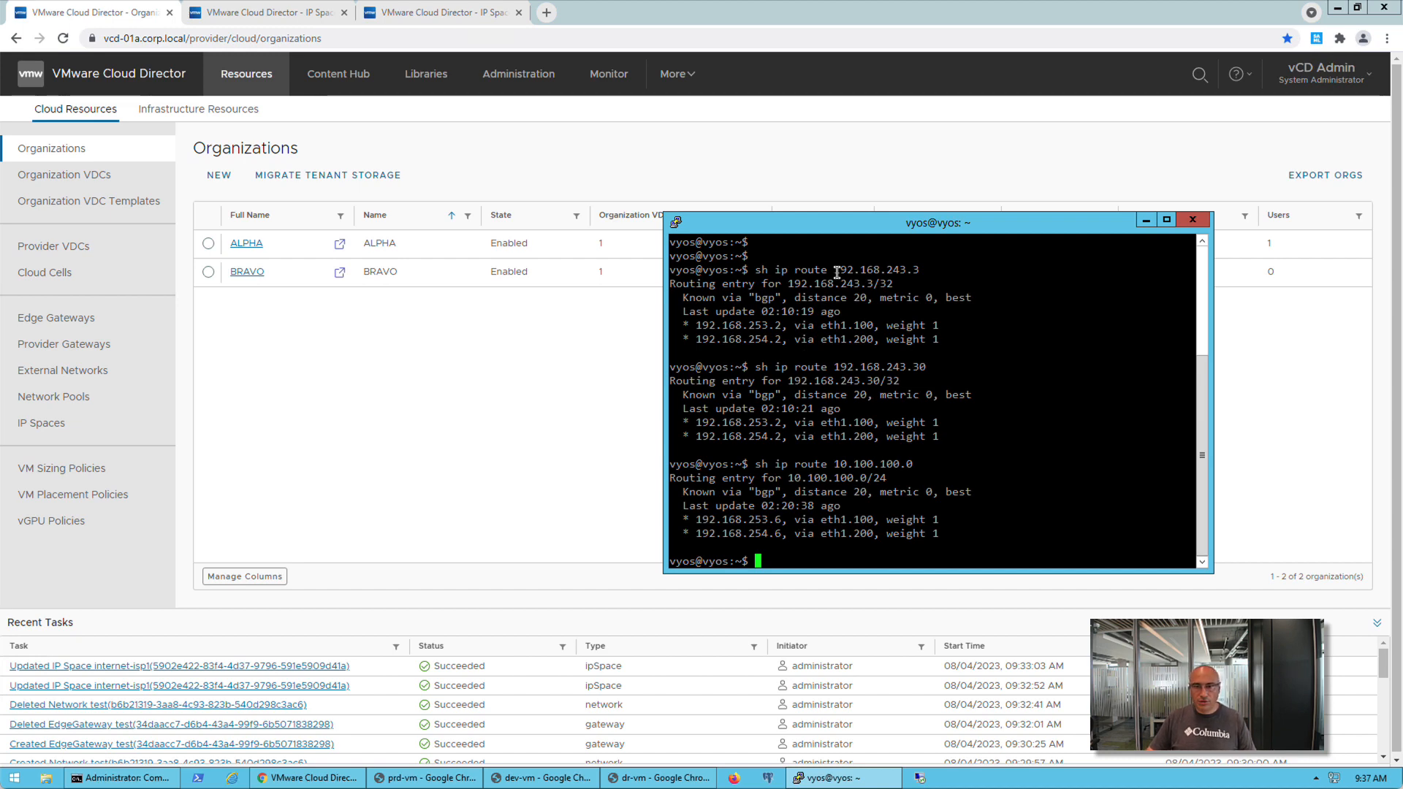
Examine the vyos routing entries for 192.168.243.3, 192.168.243.30 and 10.100.100.0/24 in the terminal
drag(837, 272, 919, 273)
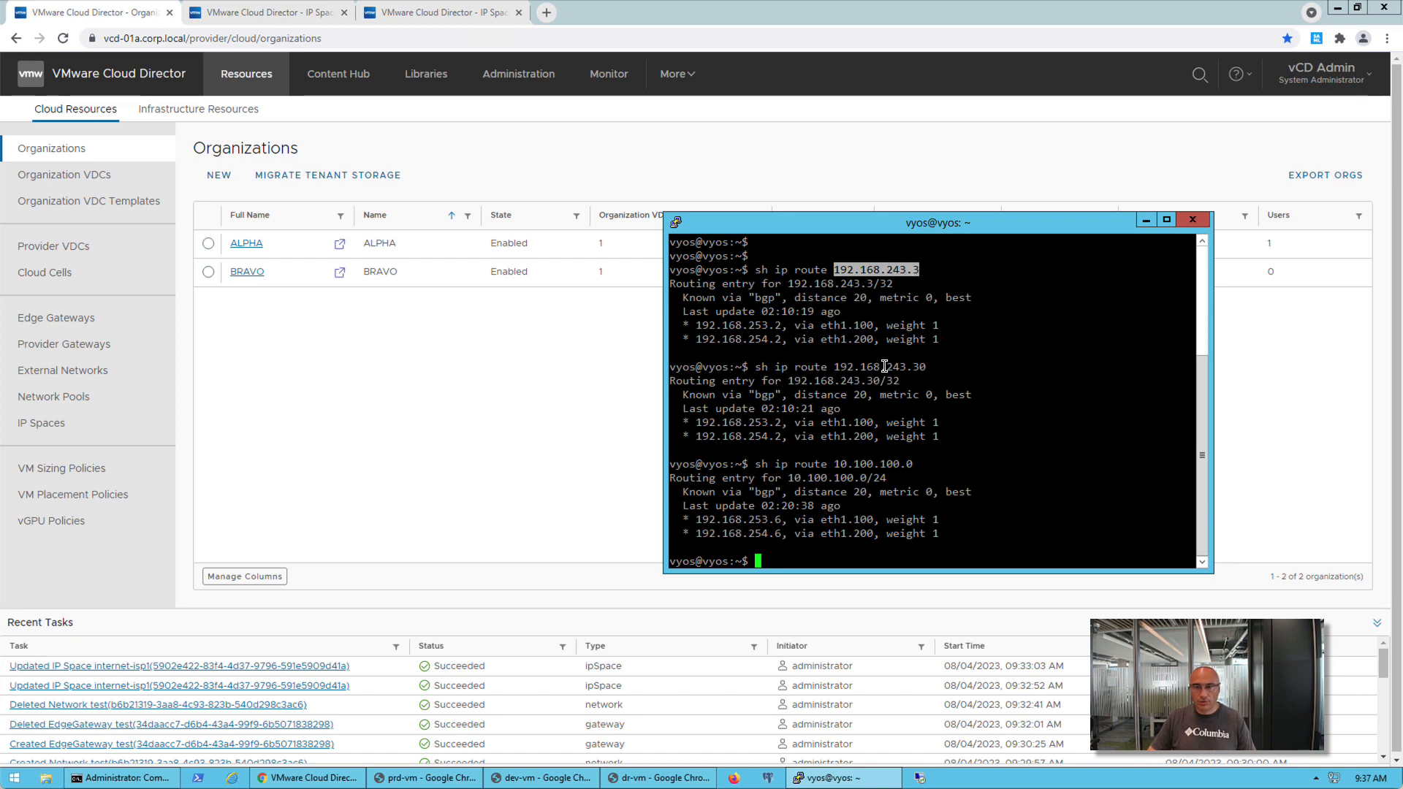
double_click(861, 369)
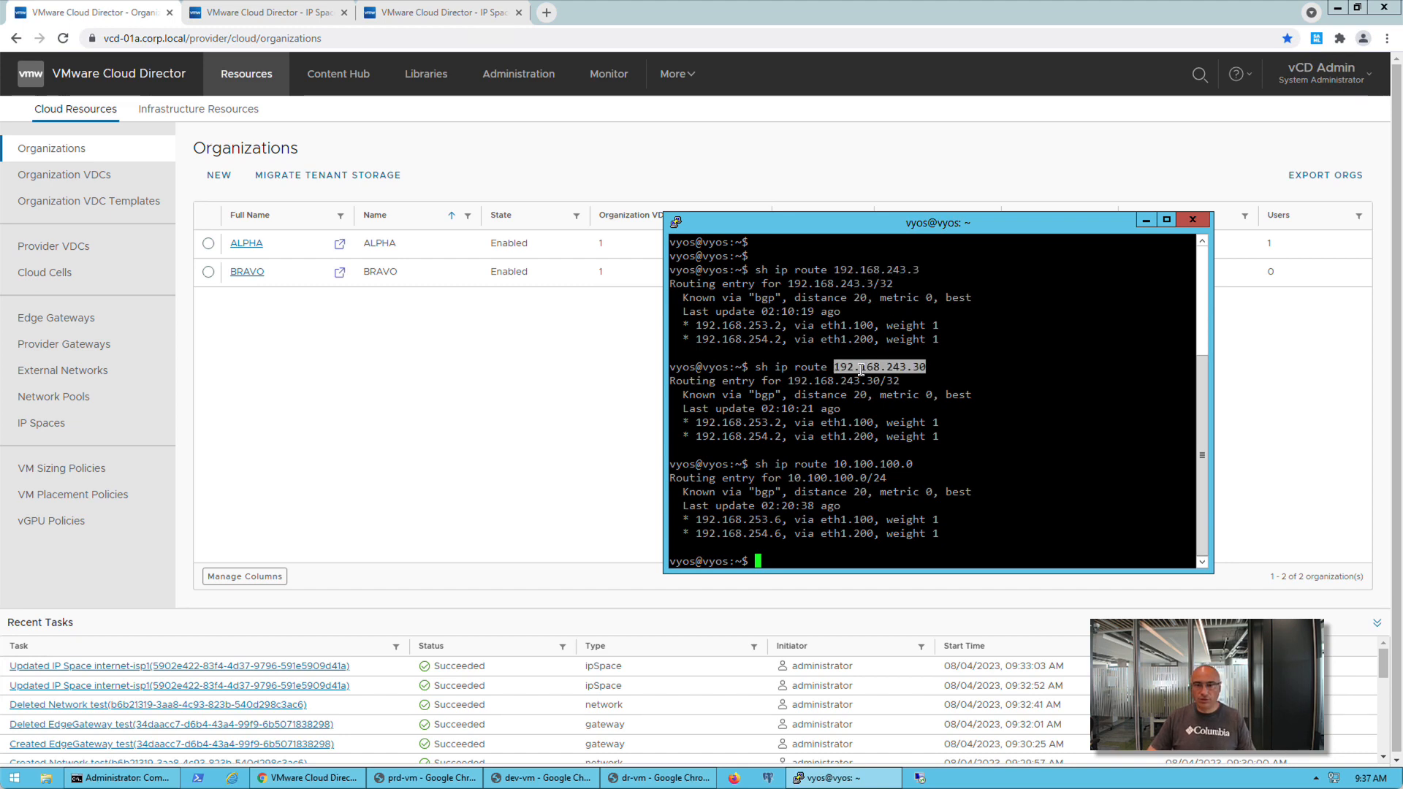
double_click(847, 481)
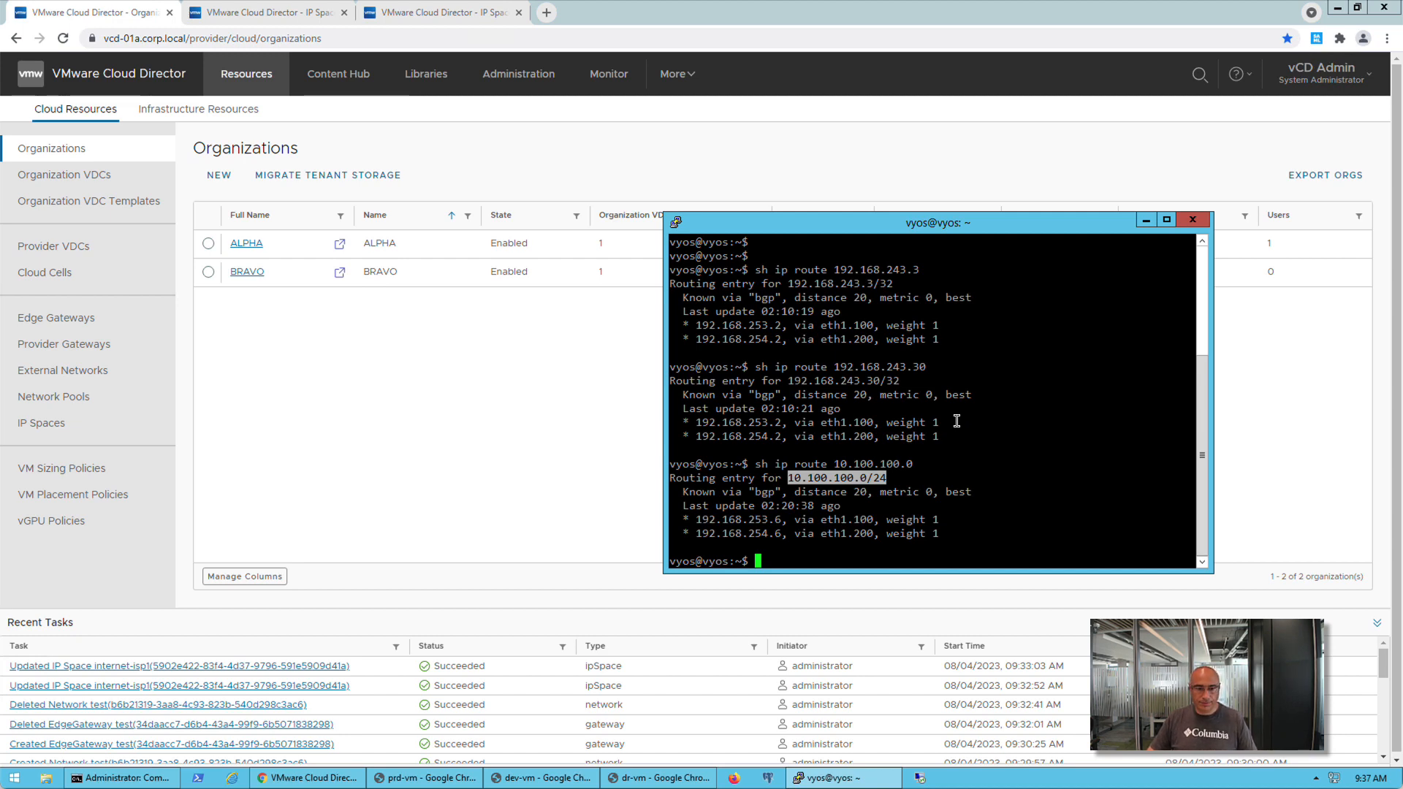
Bring up the prd-vm, dev-vm and dr-vm consoles and start a continuous ping to 10.100.100.2 from the Command Prompt
click(424, 779)
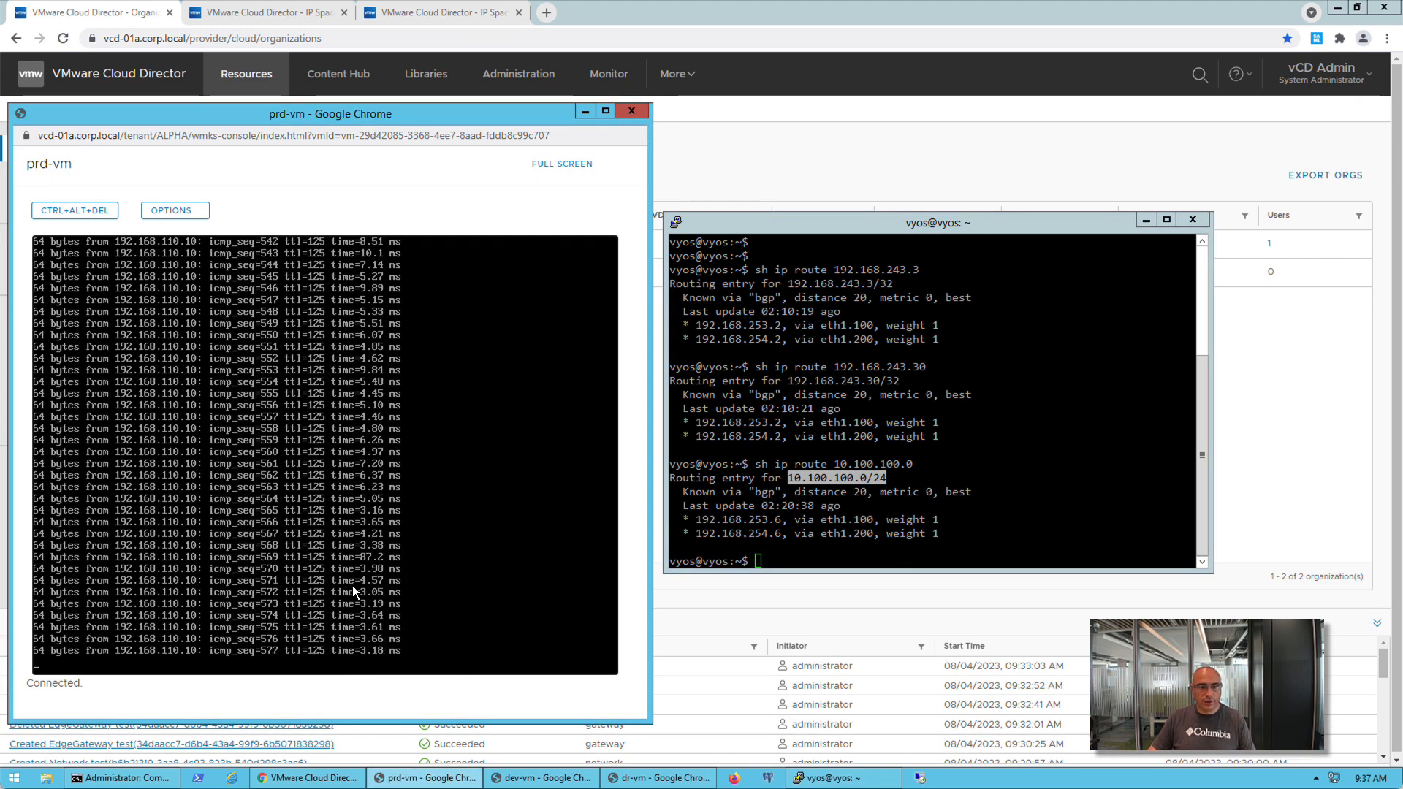
click(541, 779)
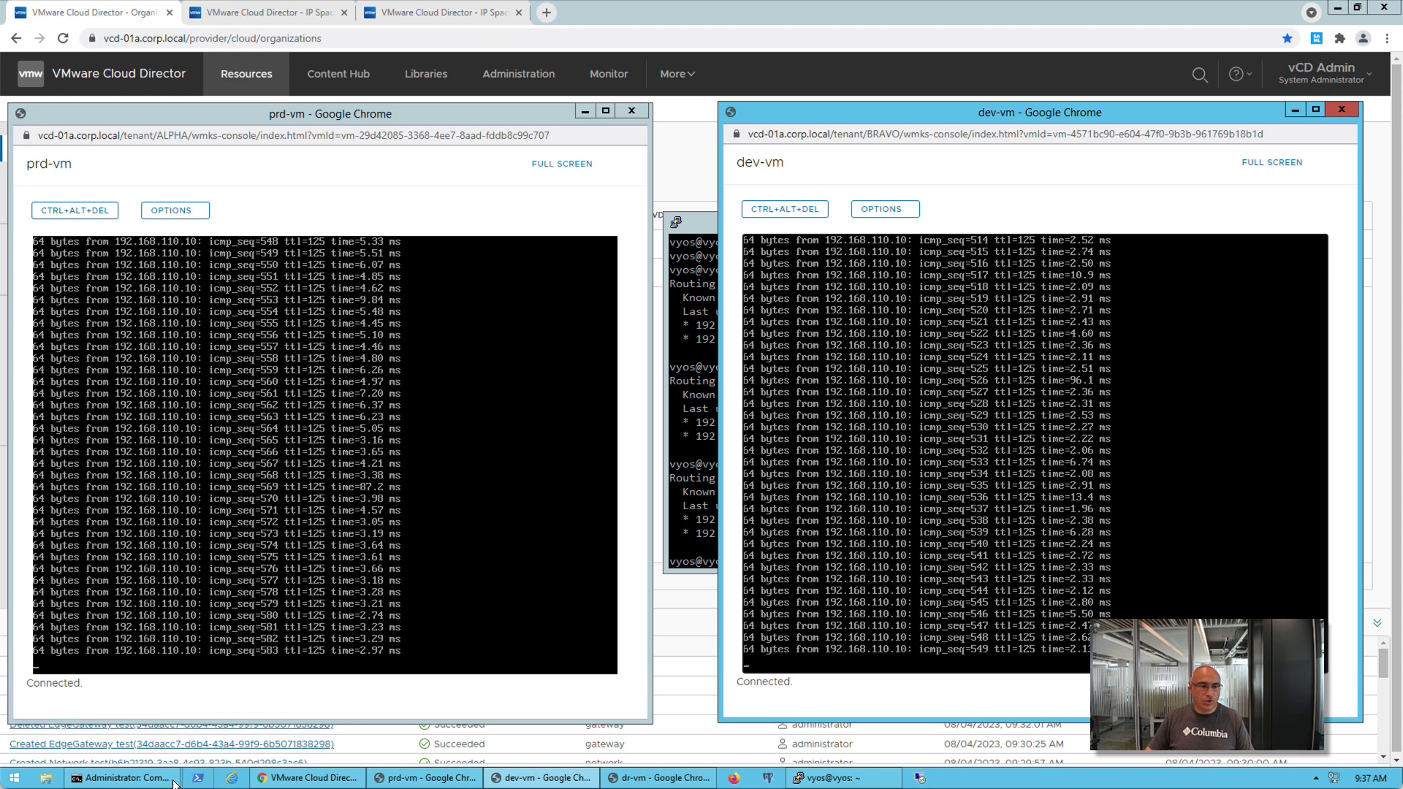
click(149, 775)
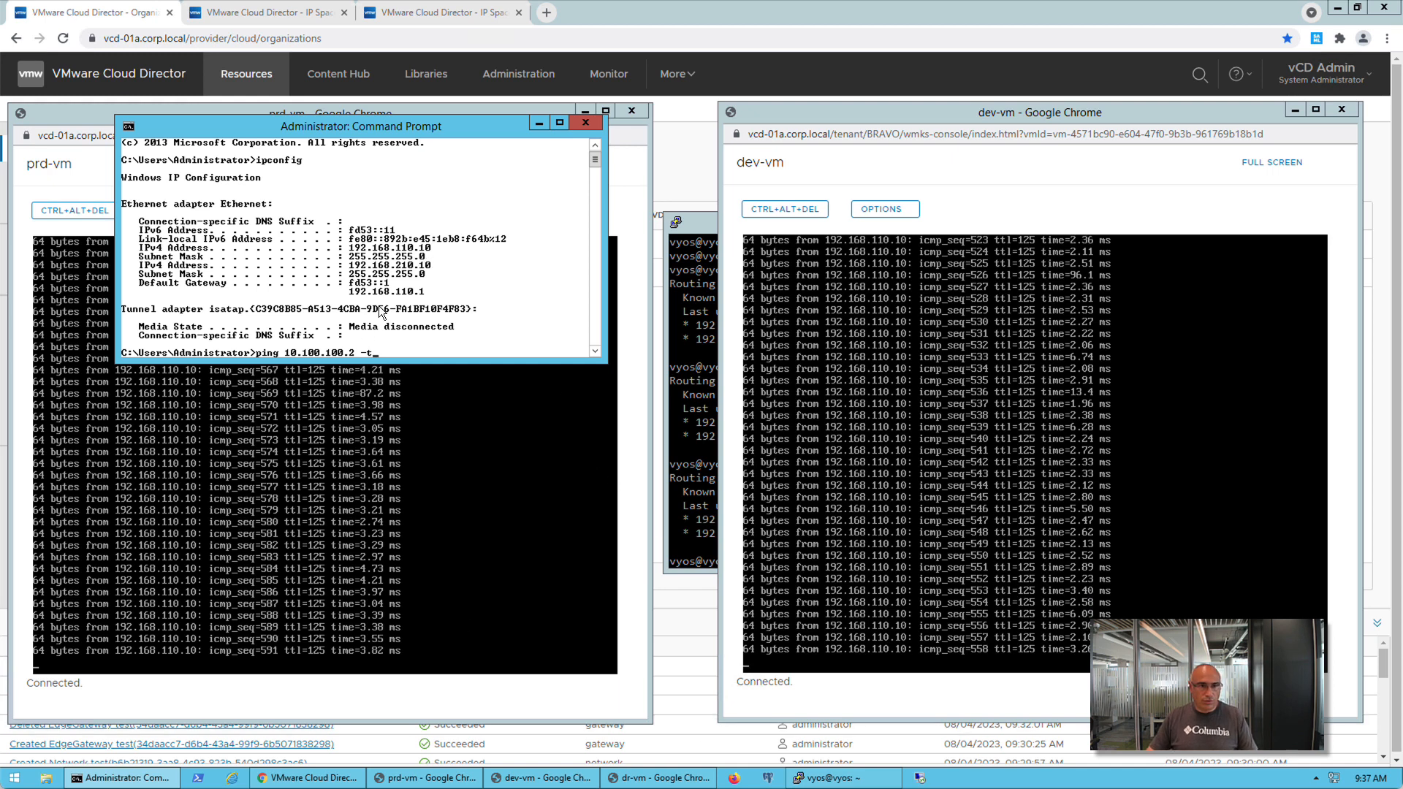
key(Return)
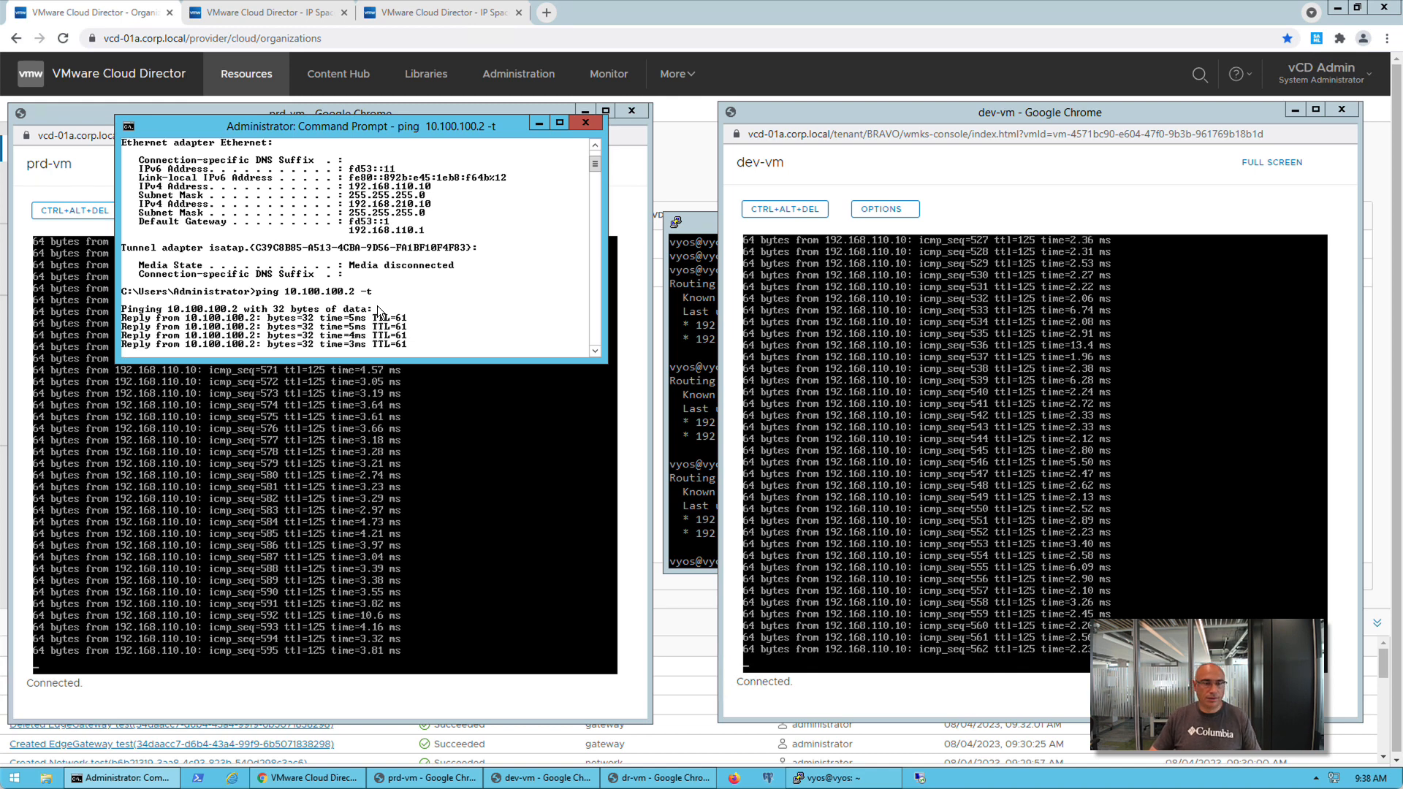
click(657, 778)
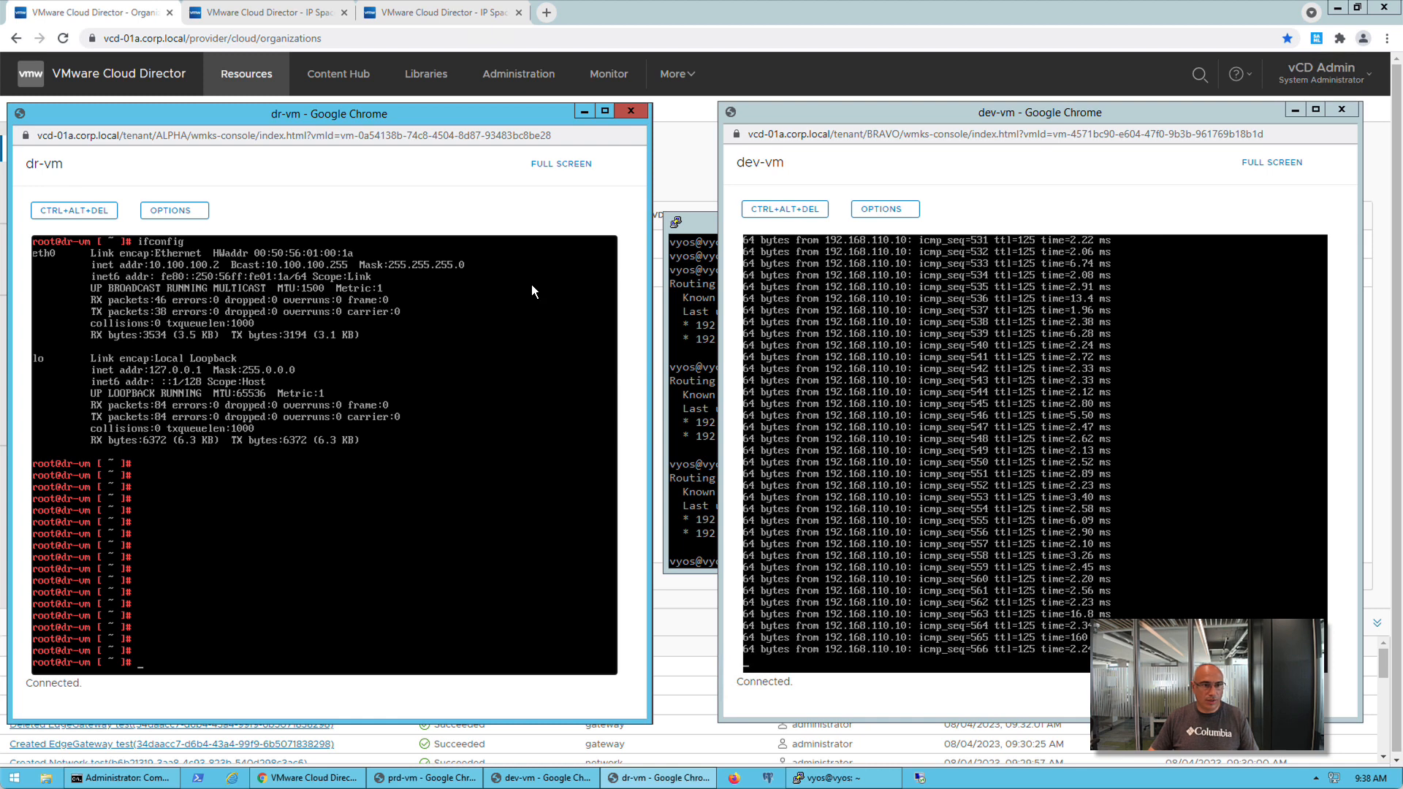
Switch to VMware Cloud Director and view the IP Space Migration Prep page of the internet provider gateway
click(688, 139)
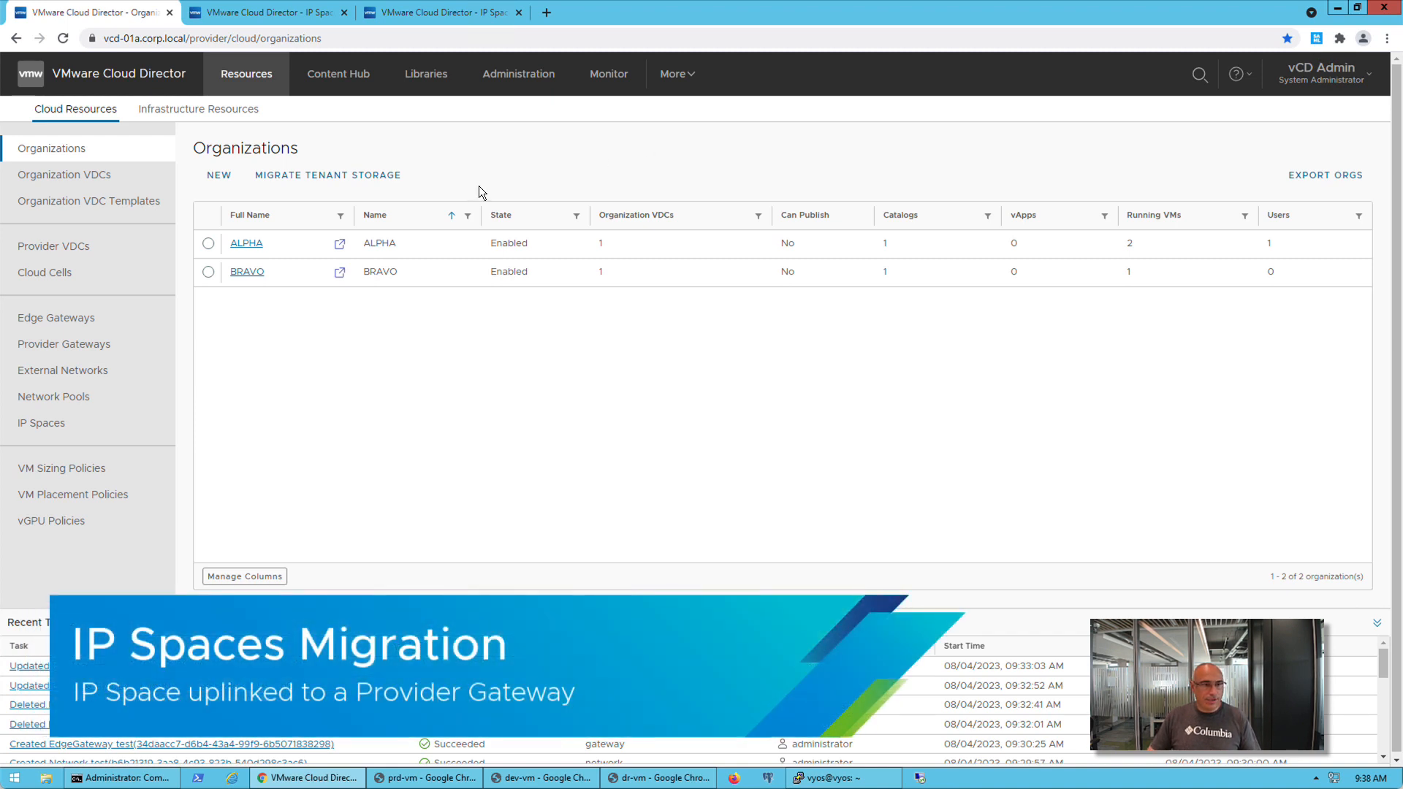
click(105, 347)
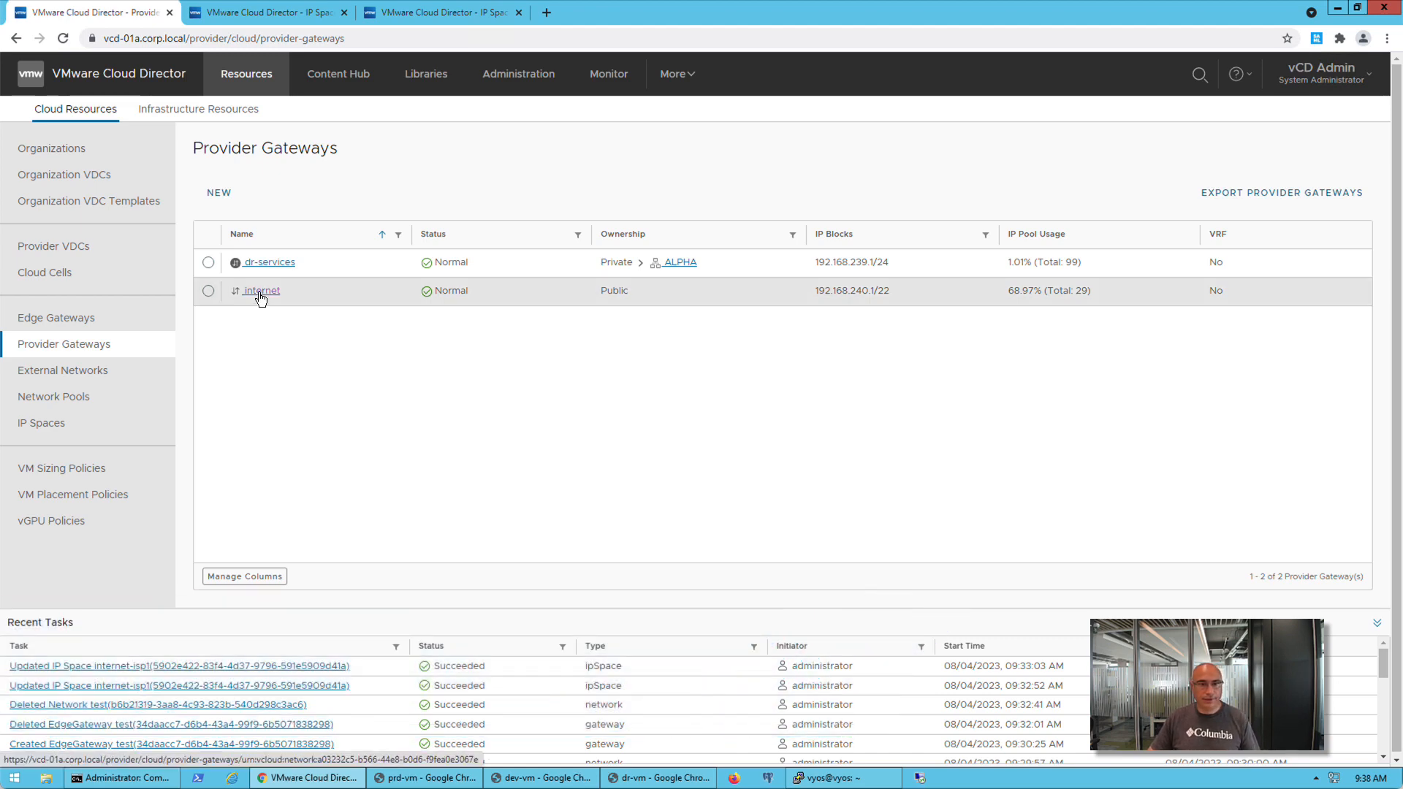
click(261, 292)
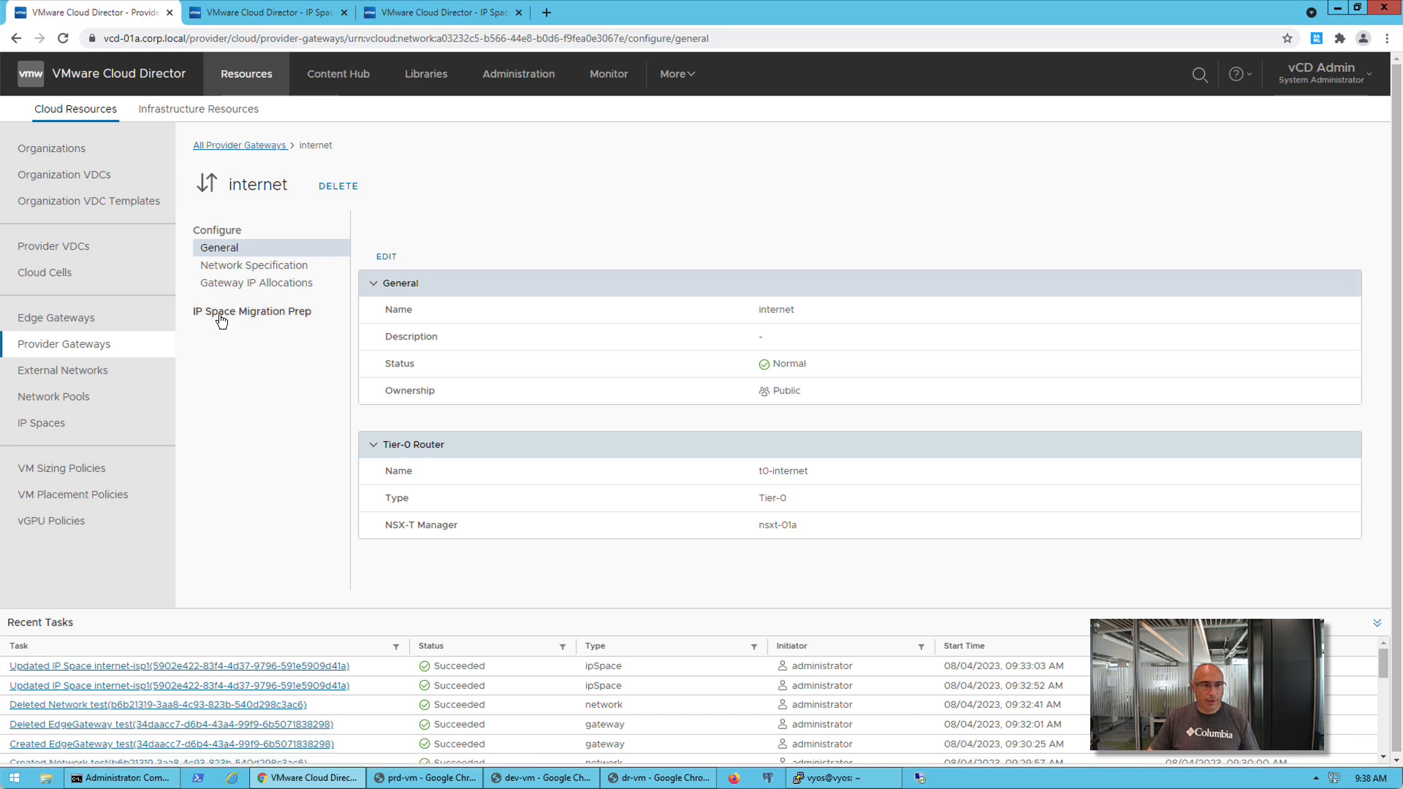
click(222, 314)
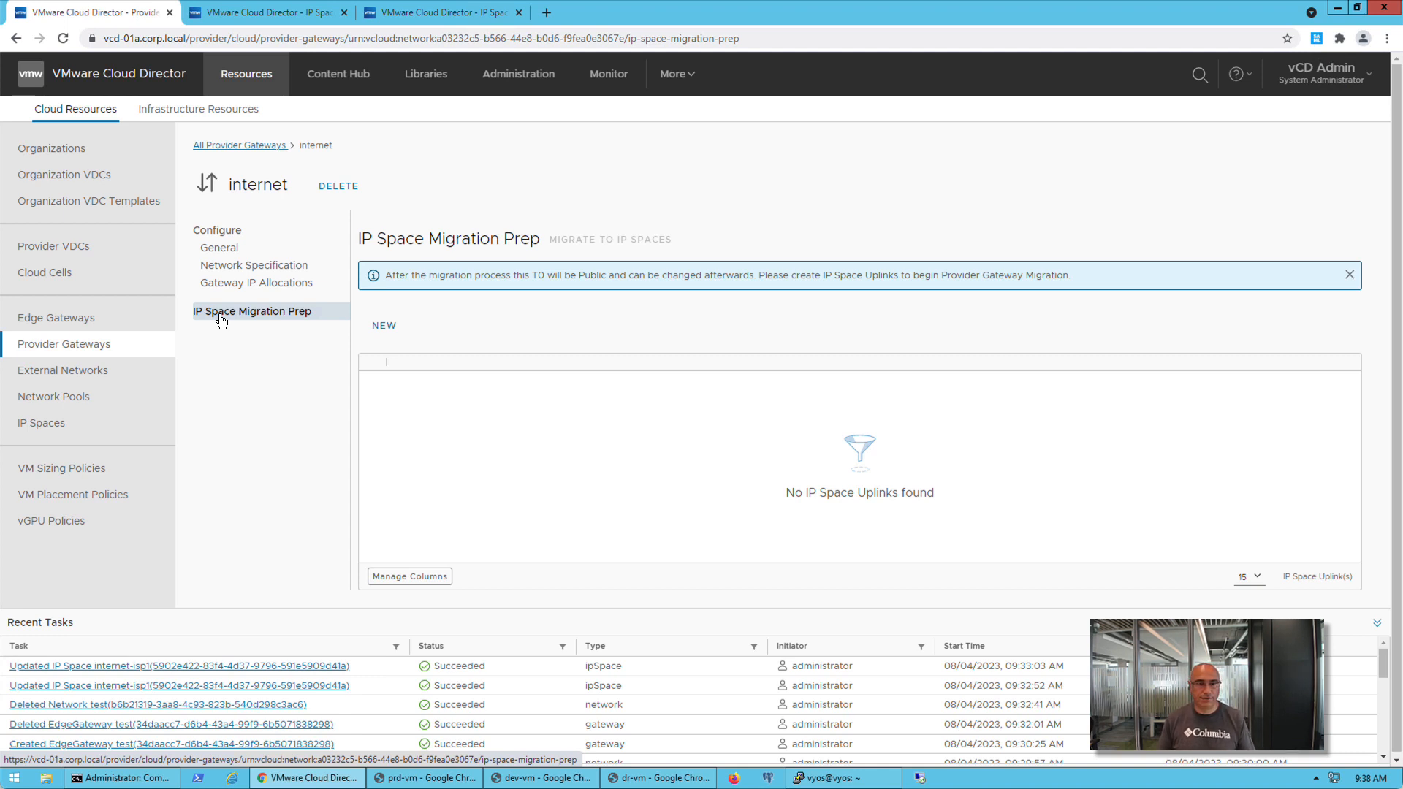
Examine the general configuration and service scope of the public IP space internet-isp1
click(60, 431)
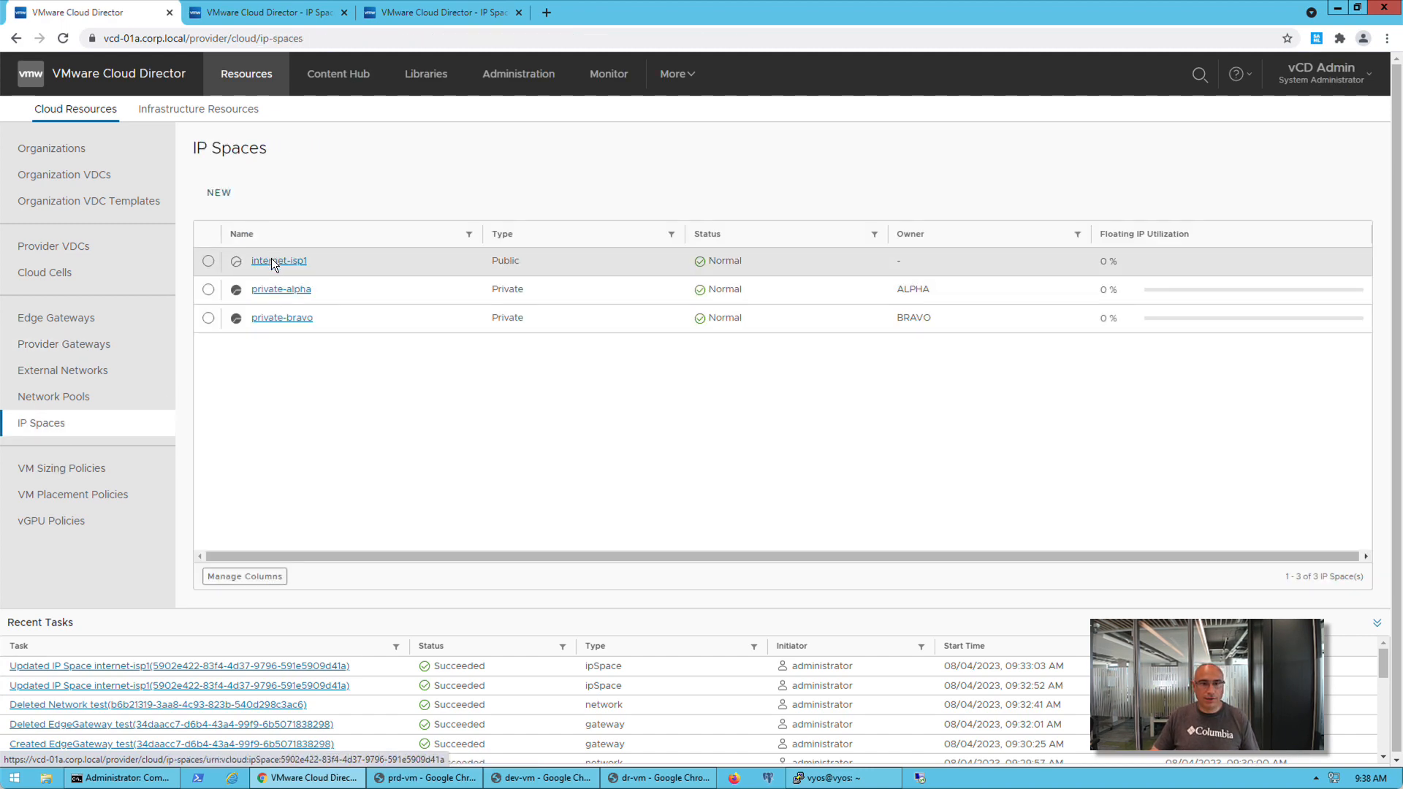
click(274, 262)
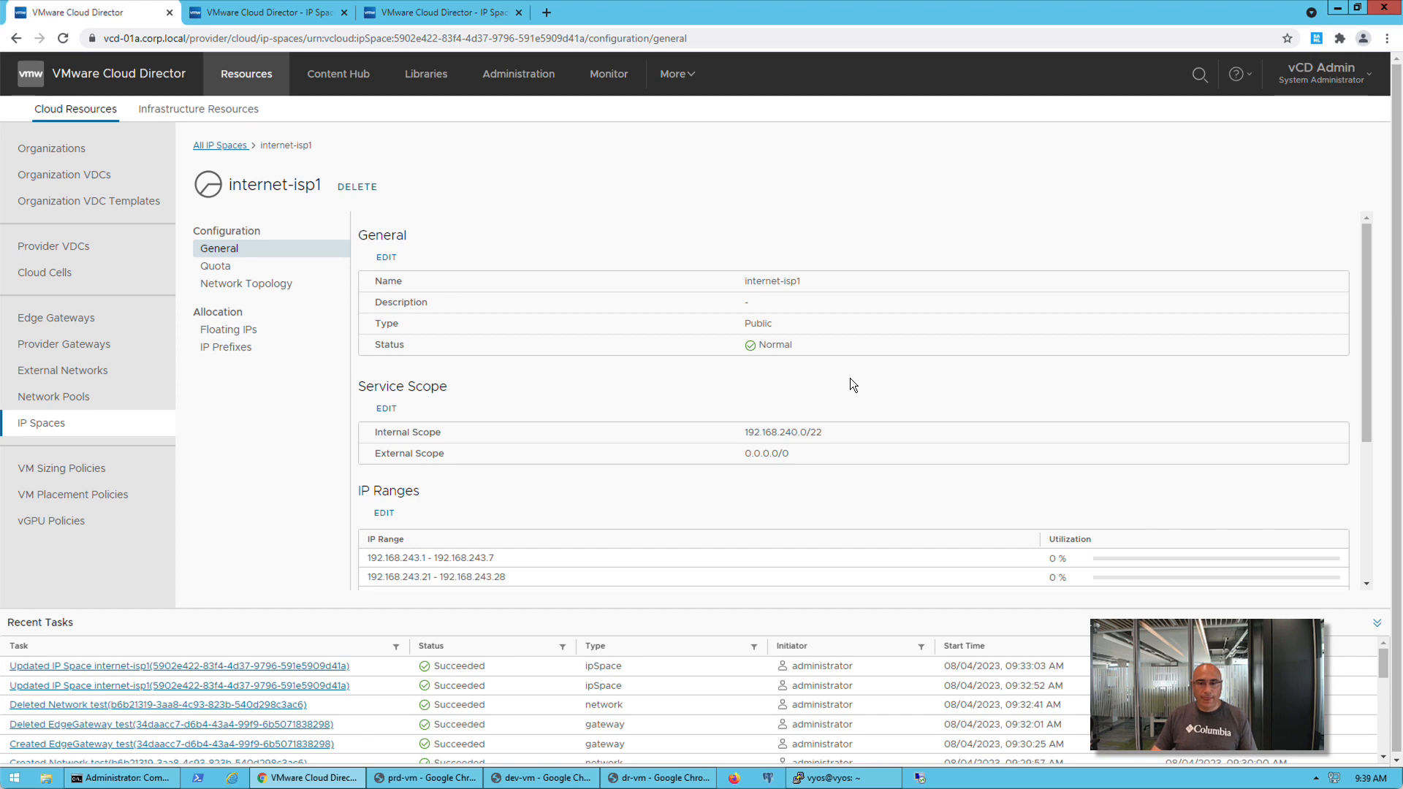
mouse_move(1362, 344)
mouse_down()
mouse_move(1377, 454)
mouse_move(1371, 333)
mouse_up()
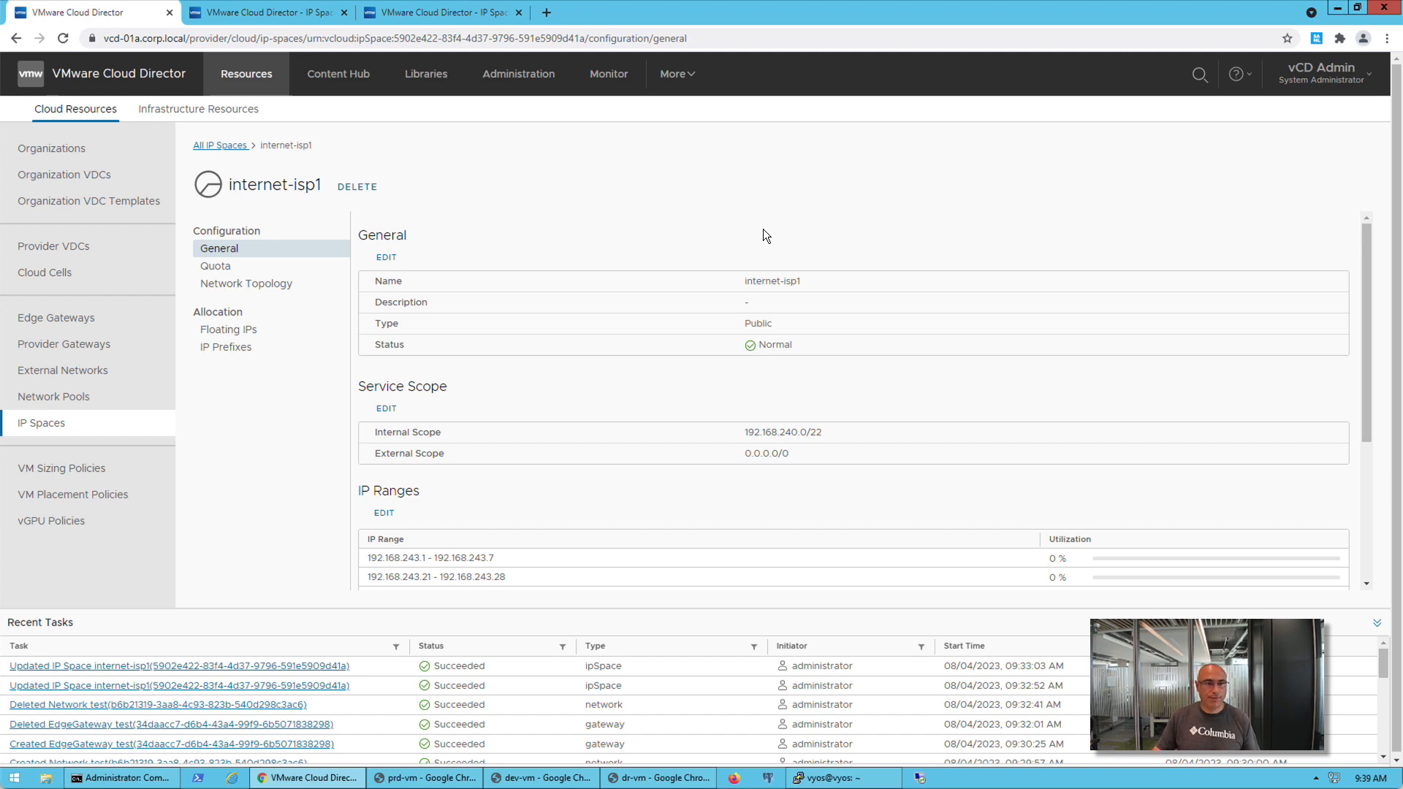
Review the allocated and used IPs of the internet-alpha and internet-bravo edge gateways
click(74, 325)
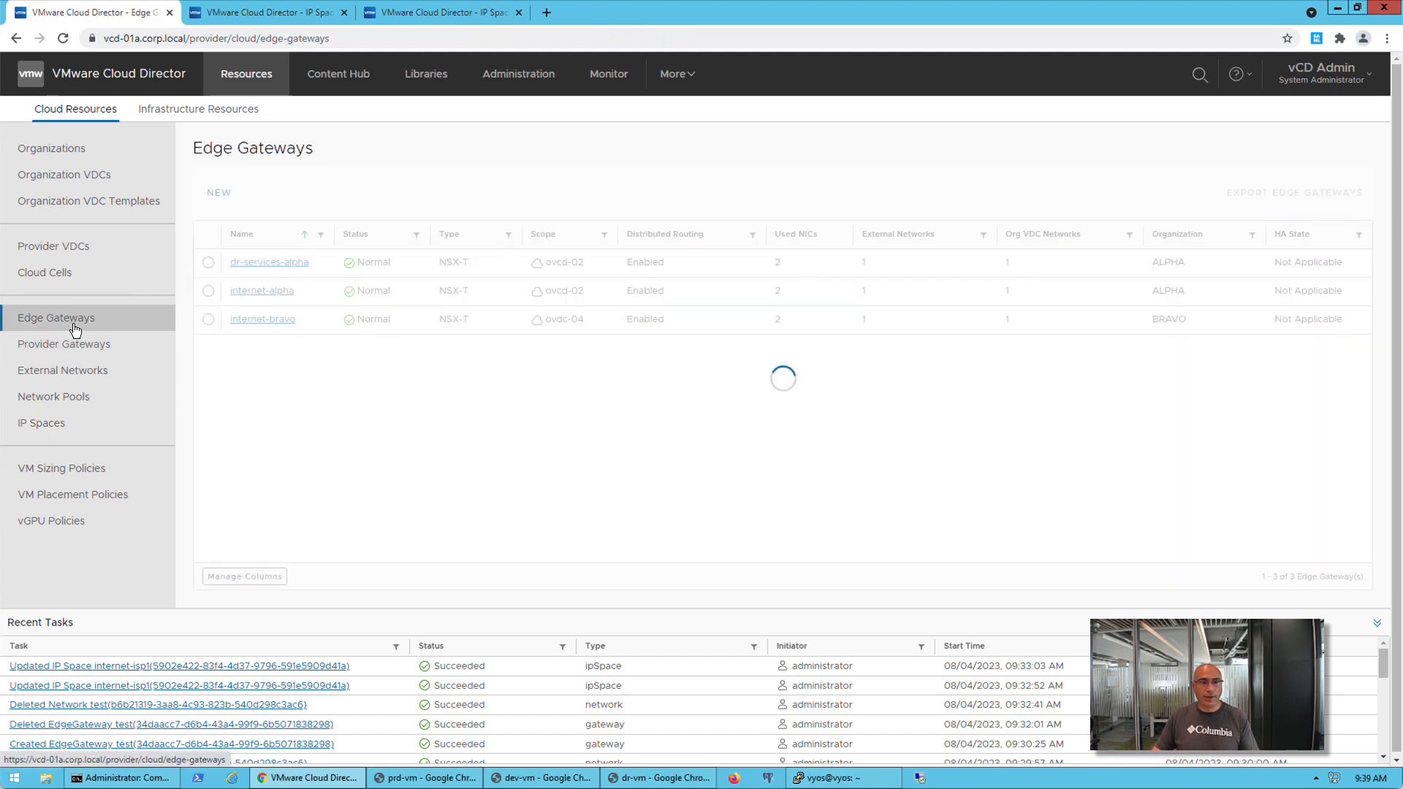
click(254, 292)
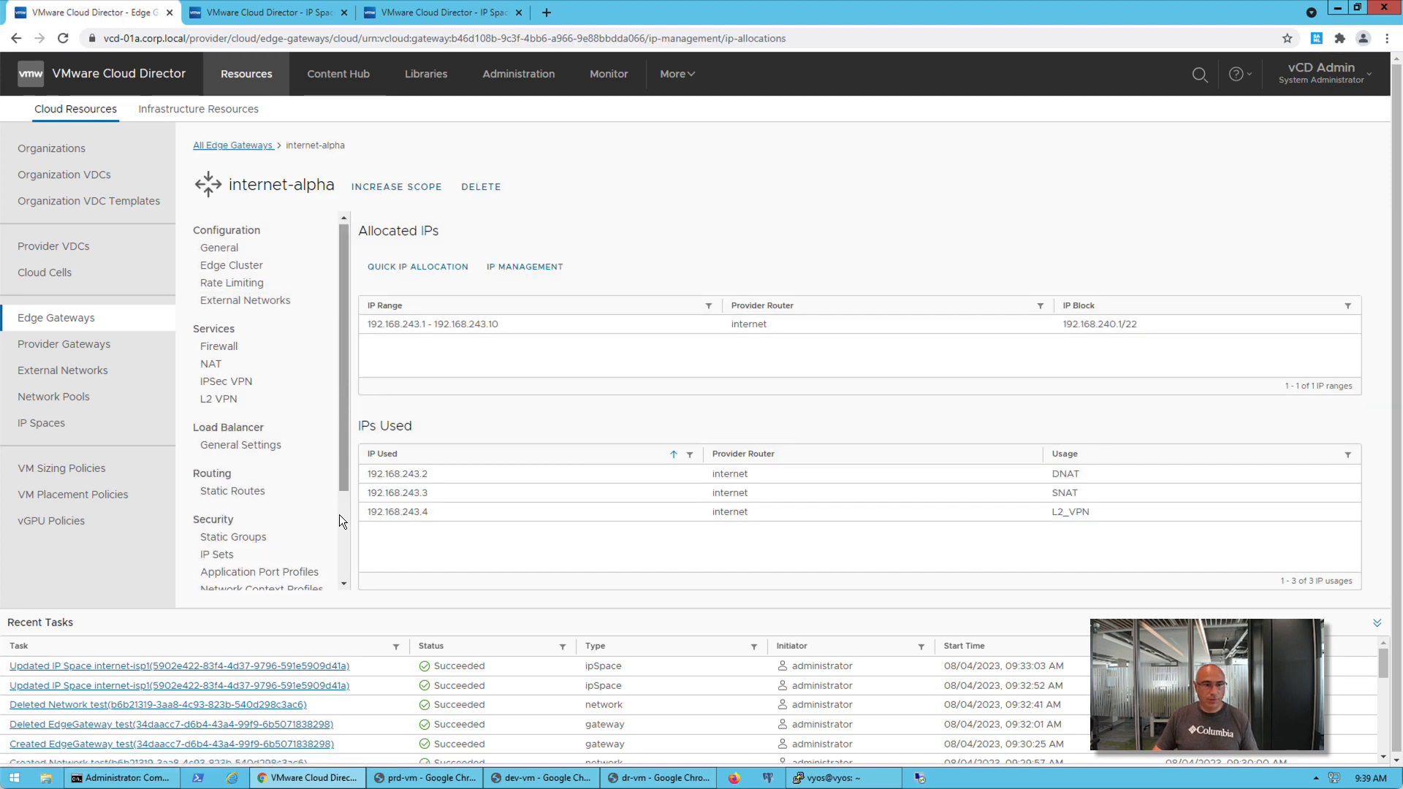
scroll(345, 549, down, 2)
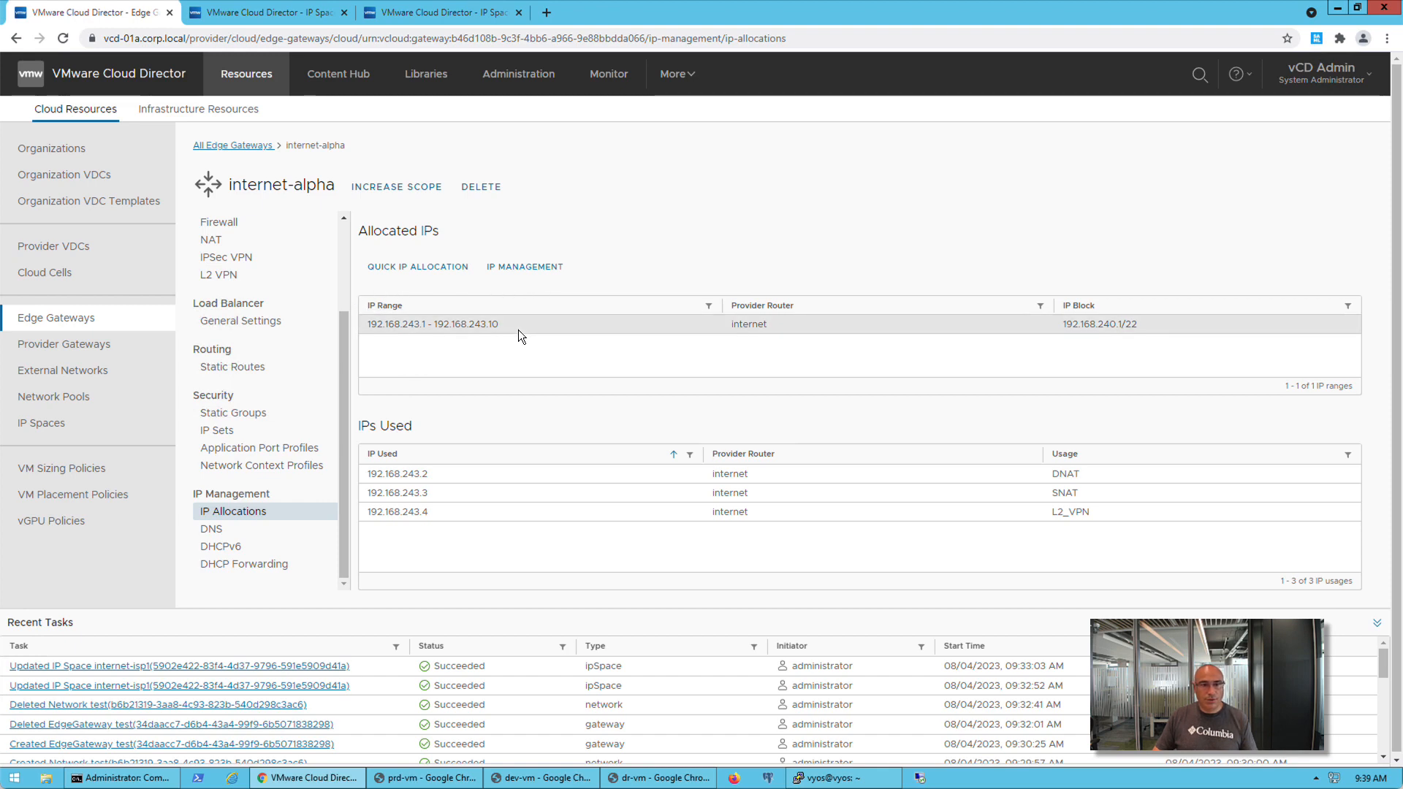
click(80, 329)
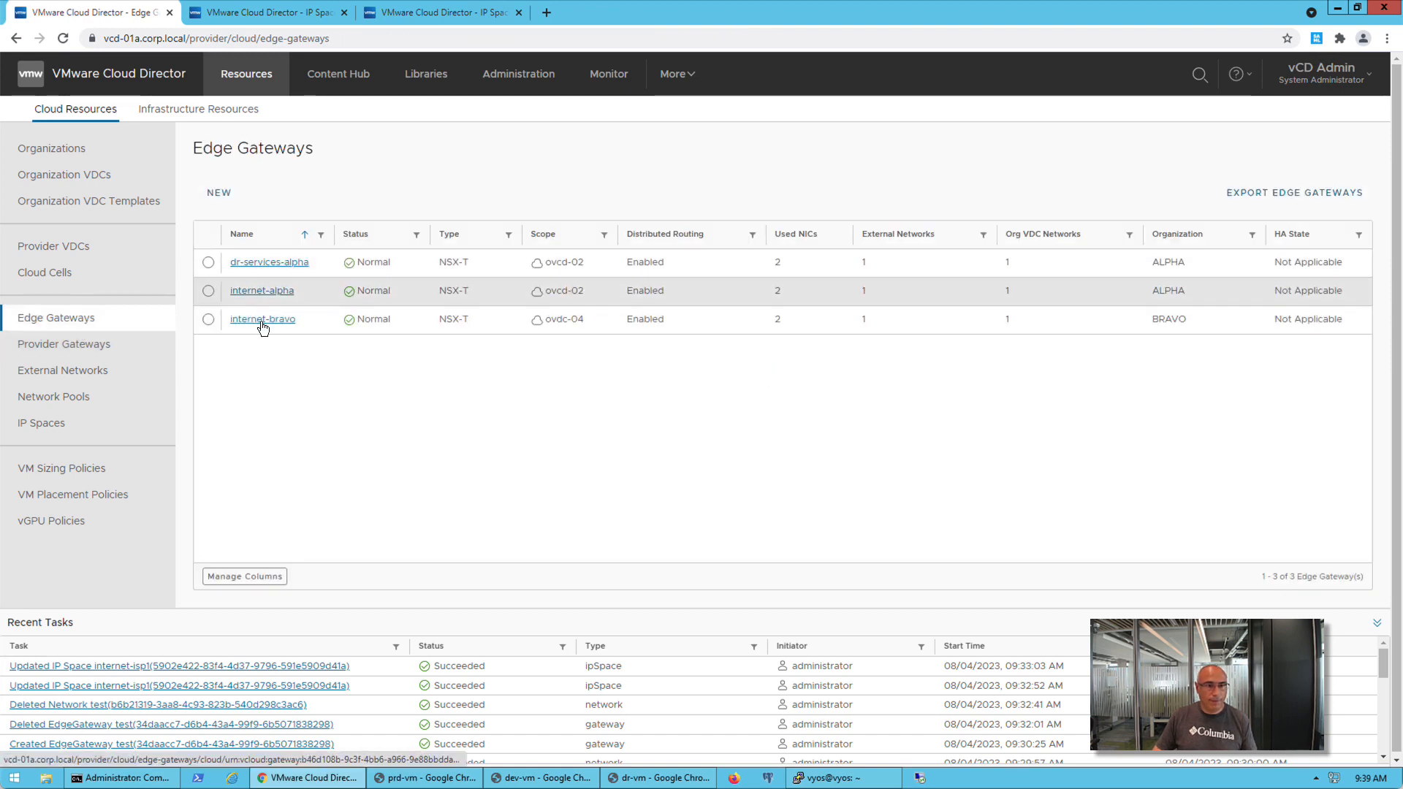
click(261, 321)
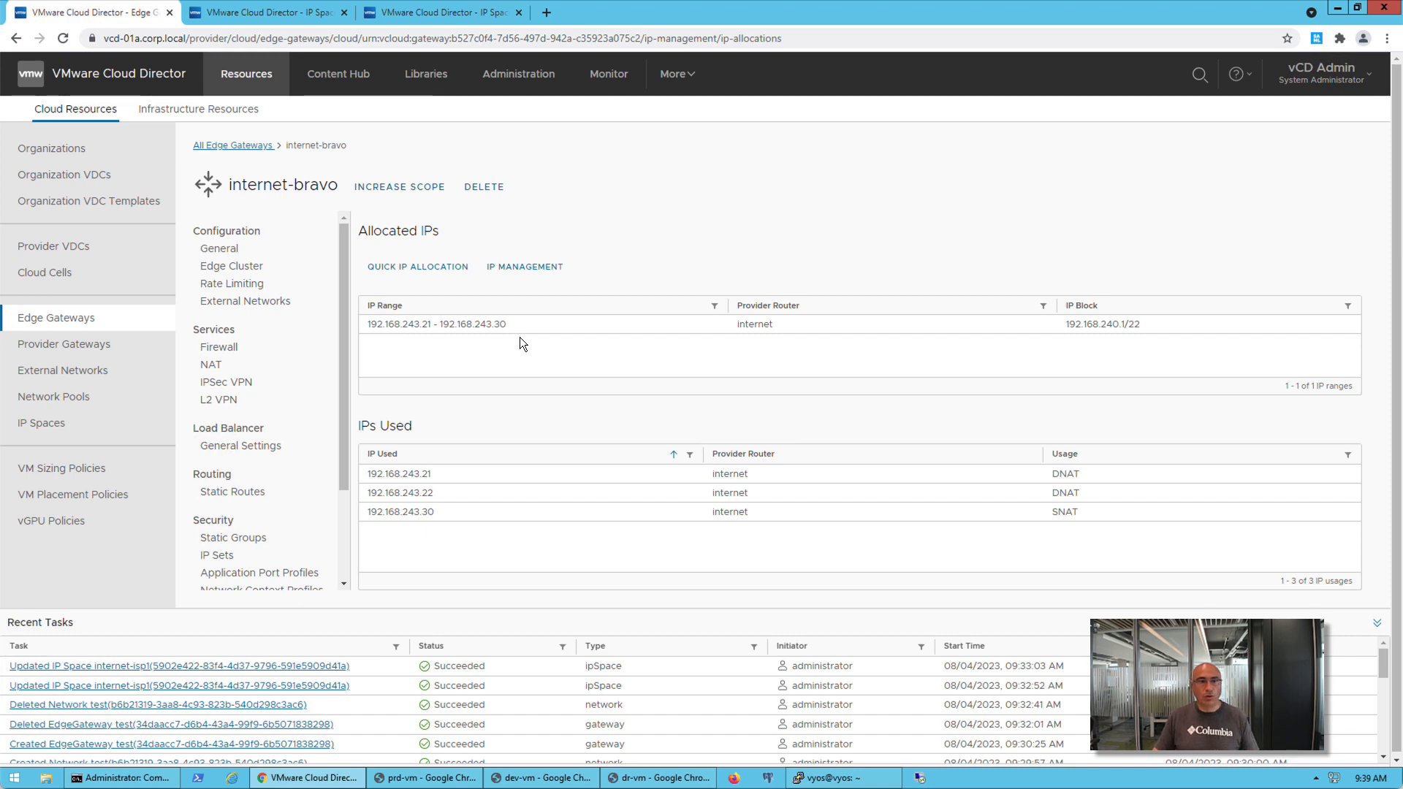
Return to the internet-isp1 IP space and review its IP ranges and IP prefixes
click(62, 437)
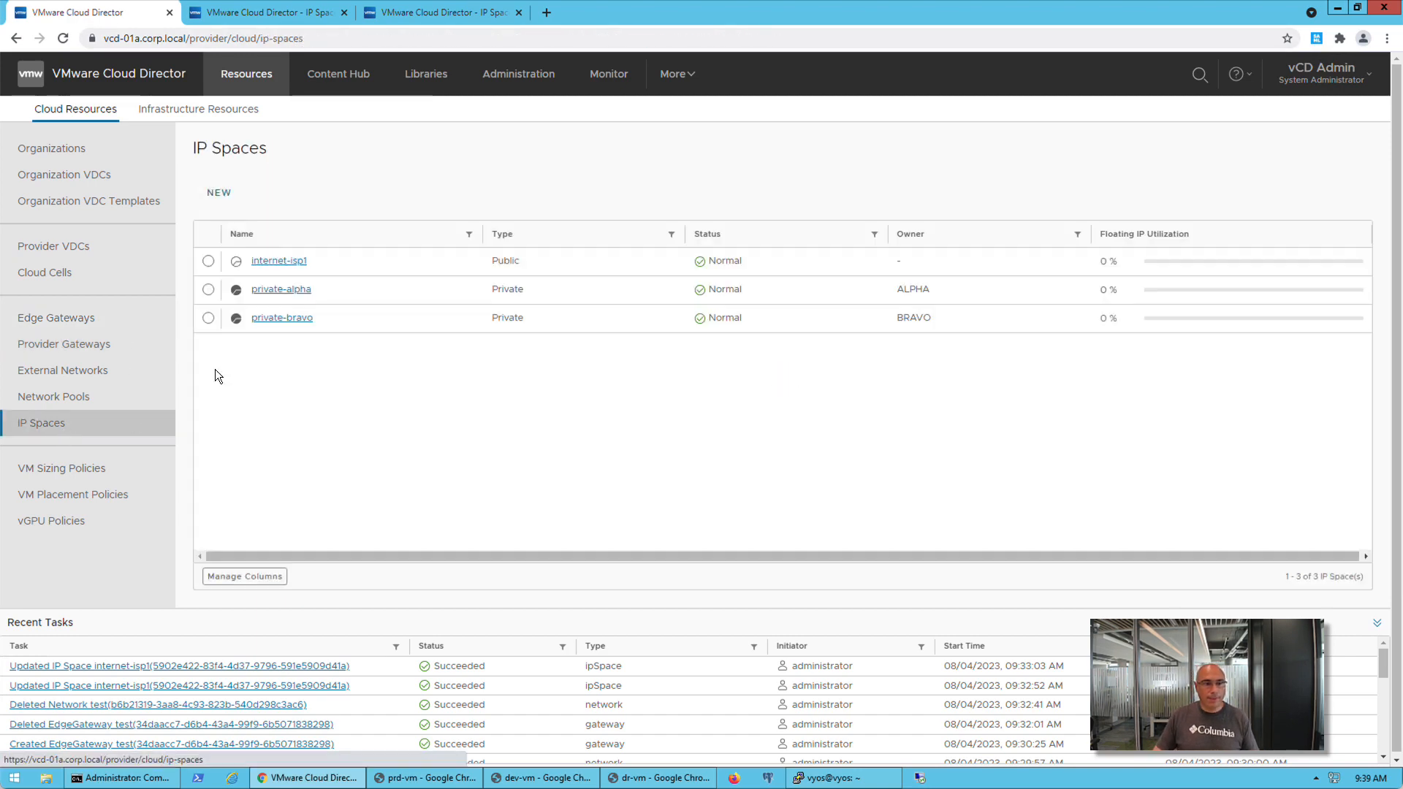
click(283, 265)
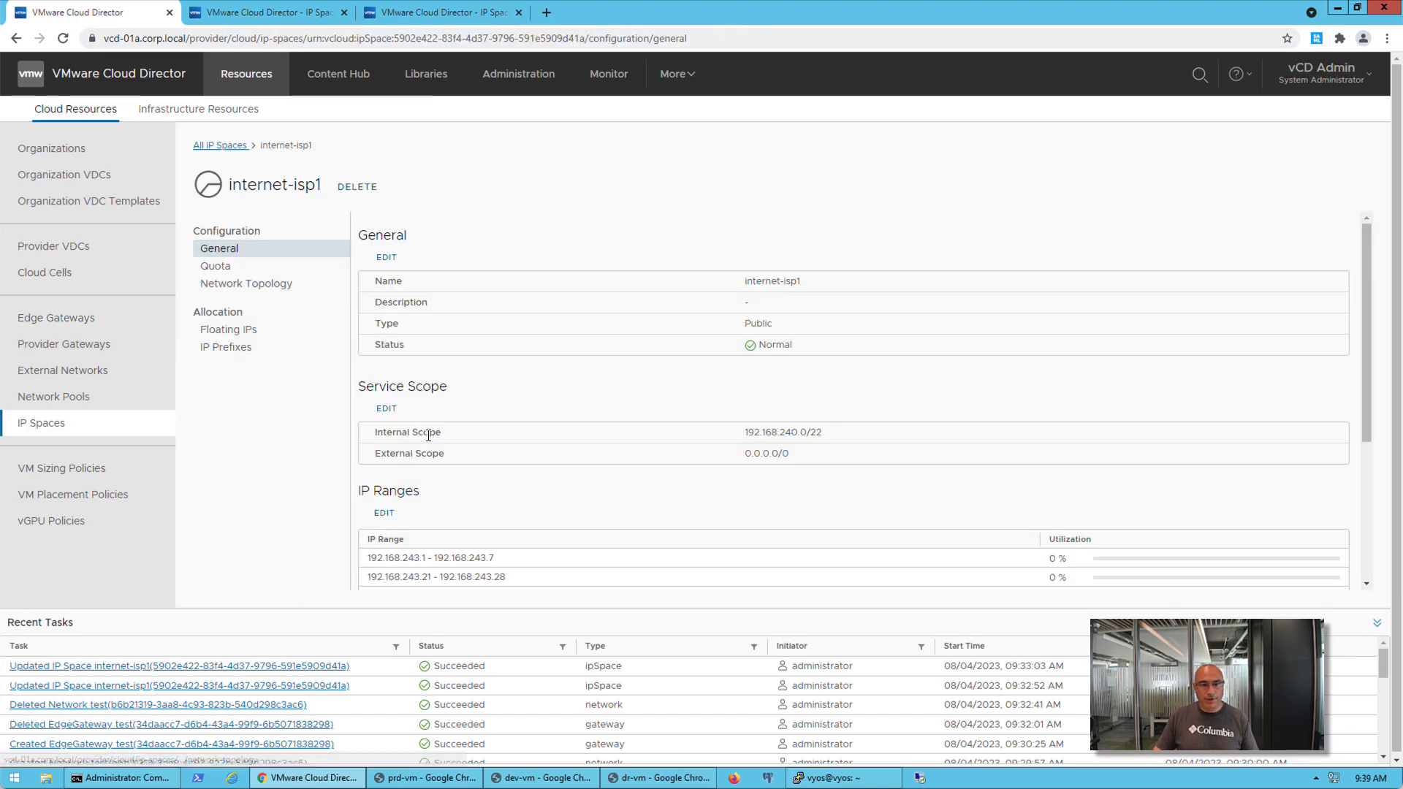
drag(1370, 384, 1374, 481)
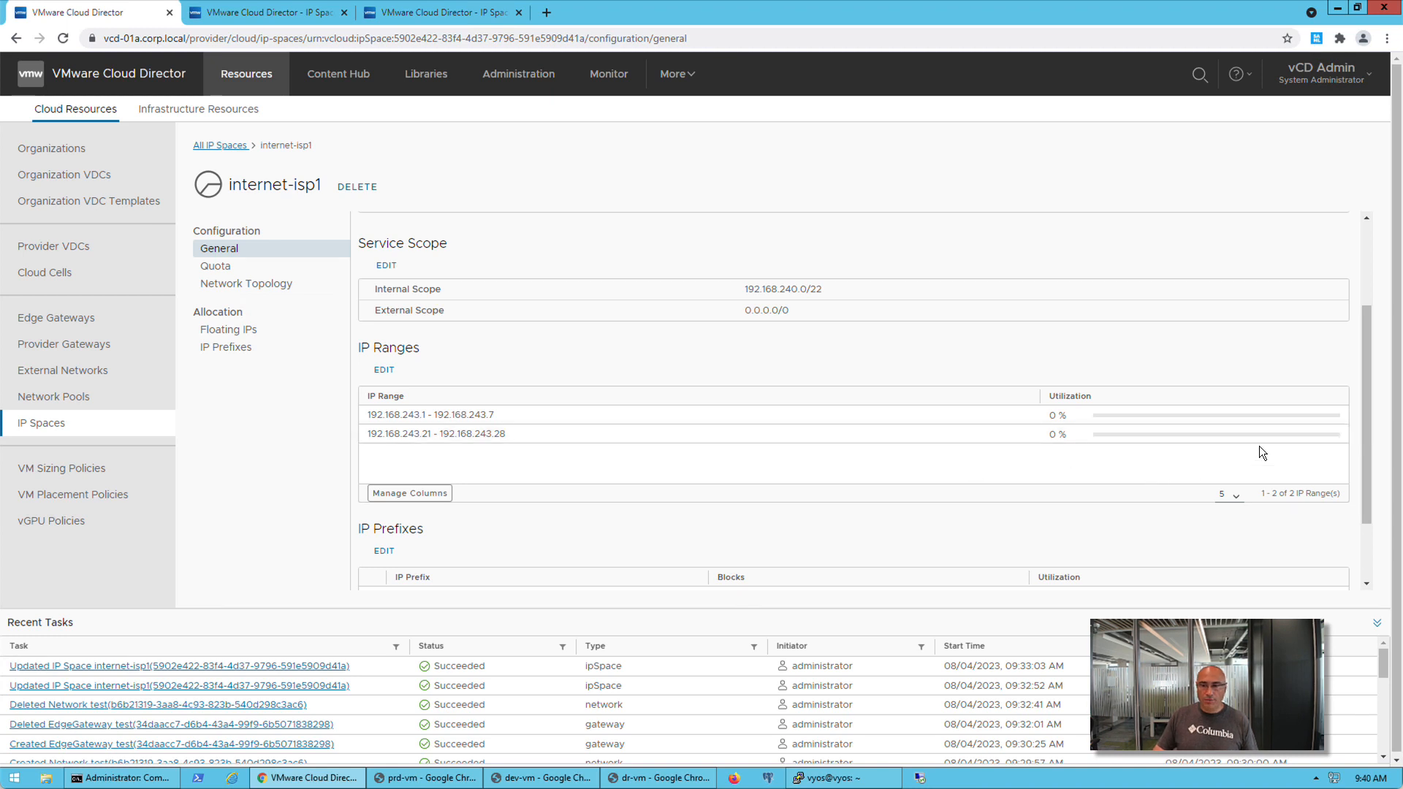
drag(1366, 445, 1368, 498)
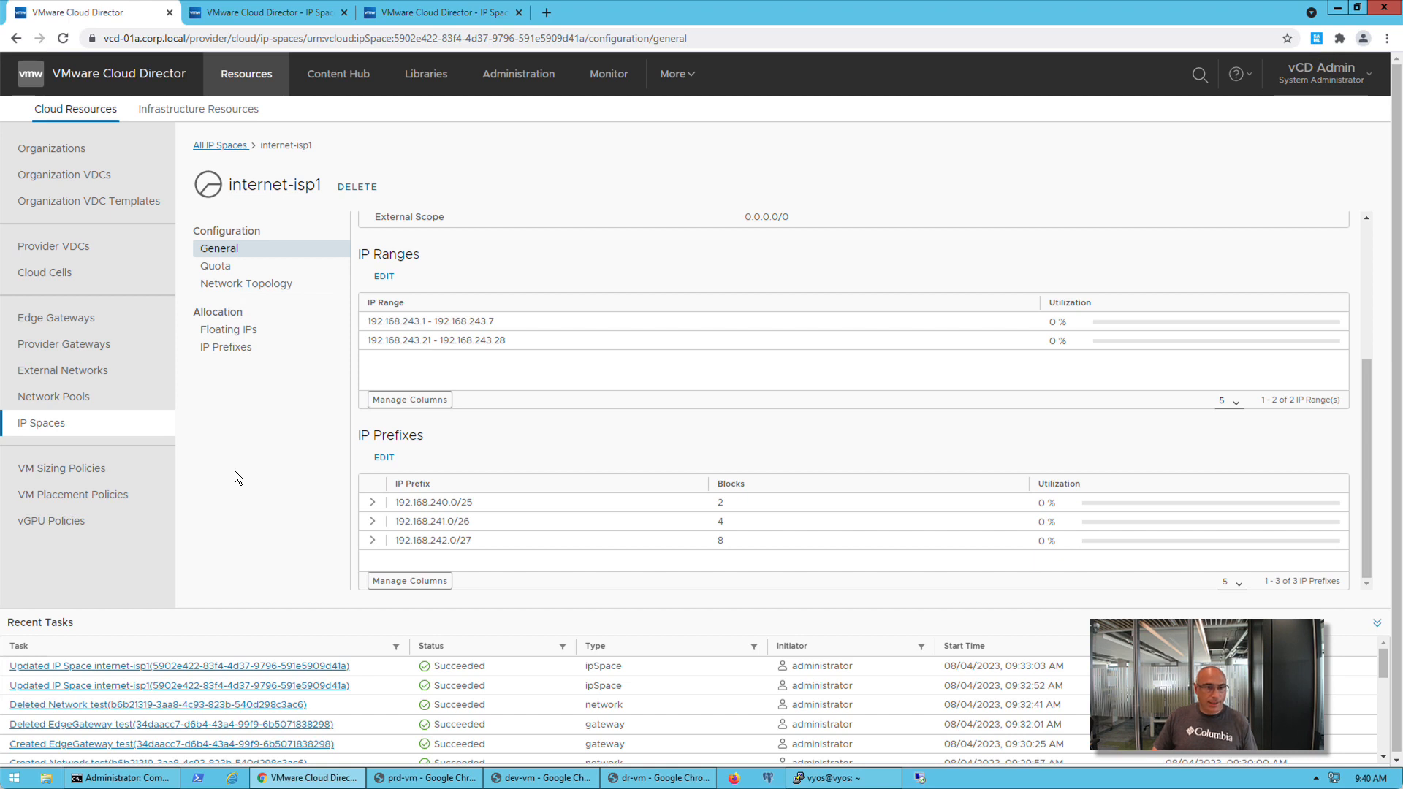
Begin a new IP Space uplink in the internet provider gateway's migration prep with the tenant facing name isp1
click(69, 345)
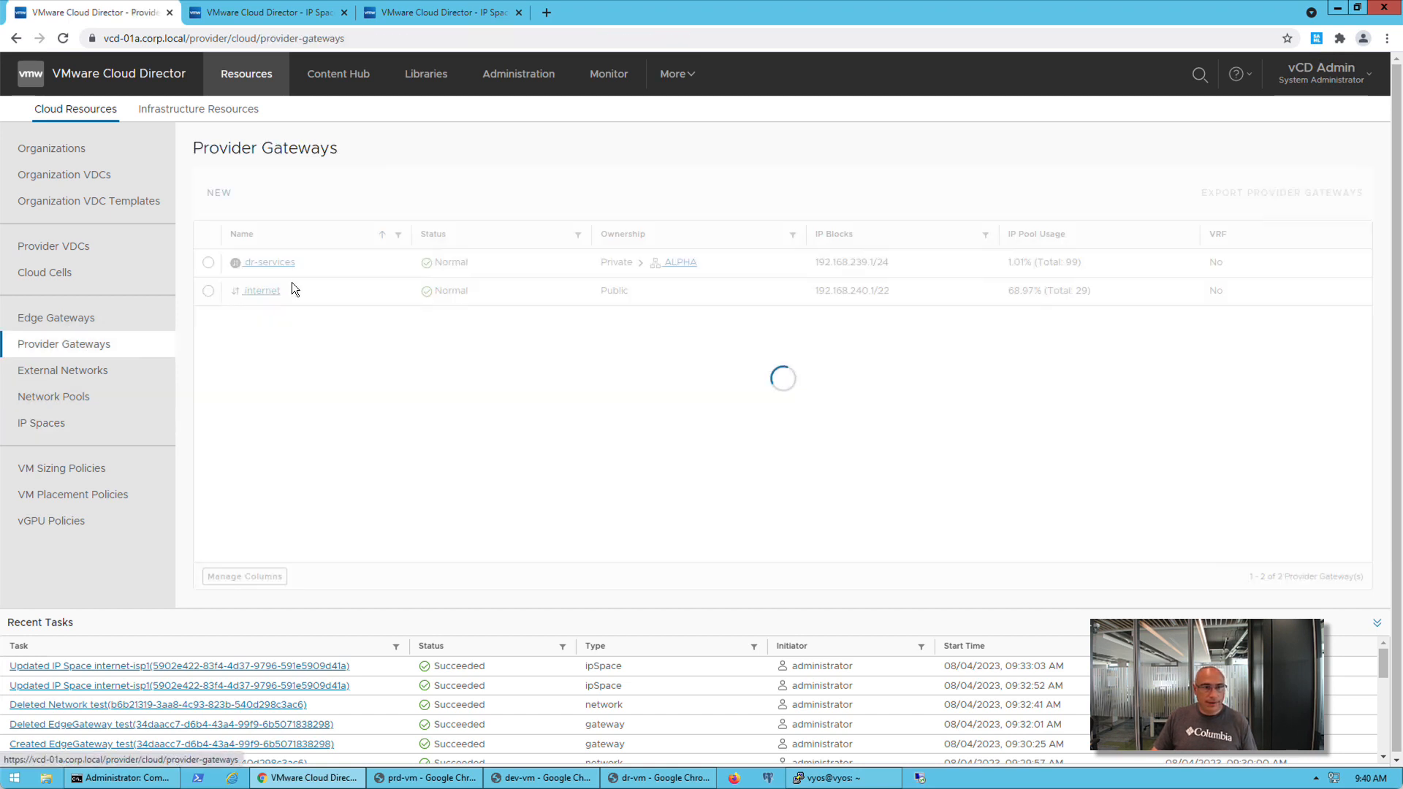
click(255, 293)
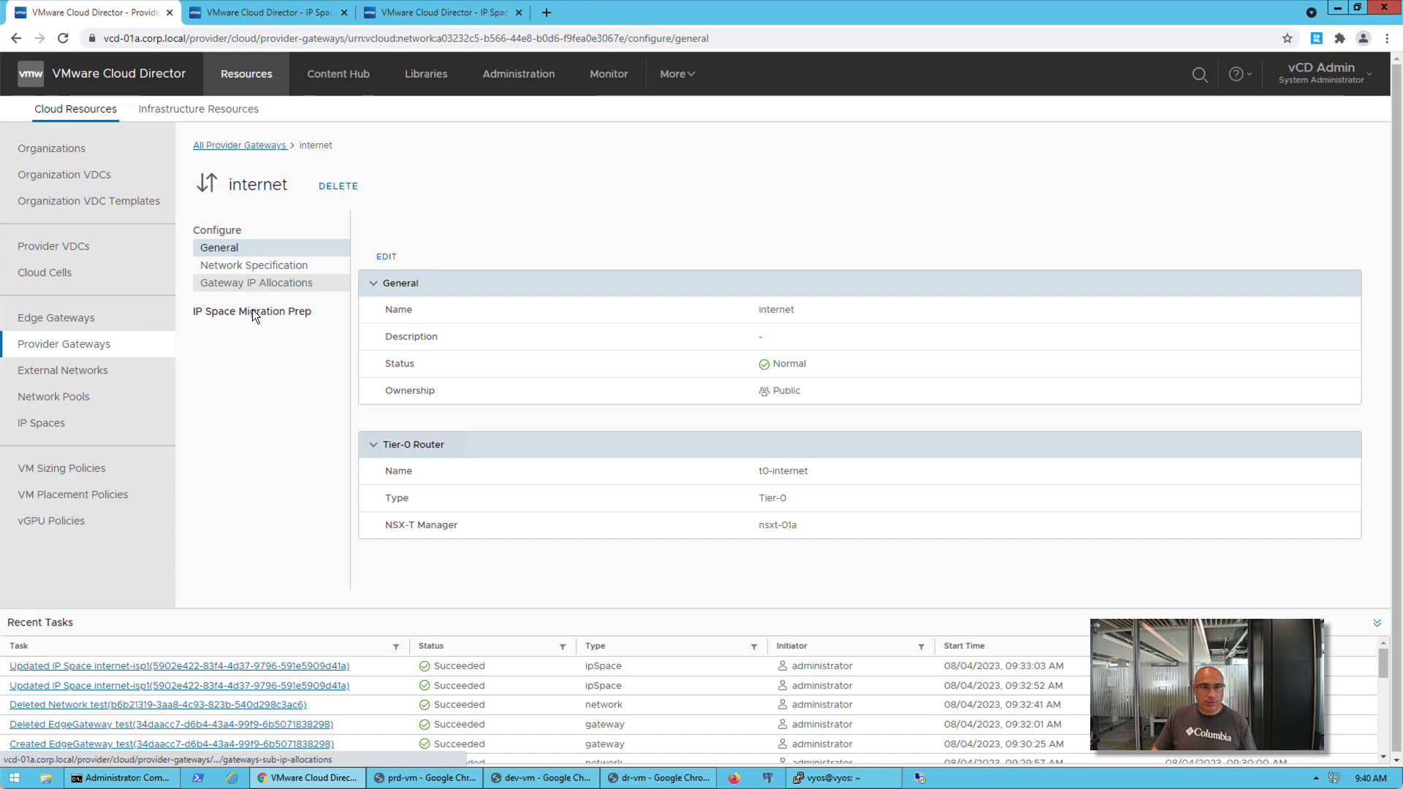
click(249, 314)
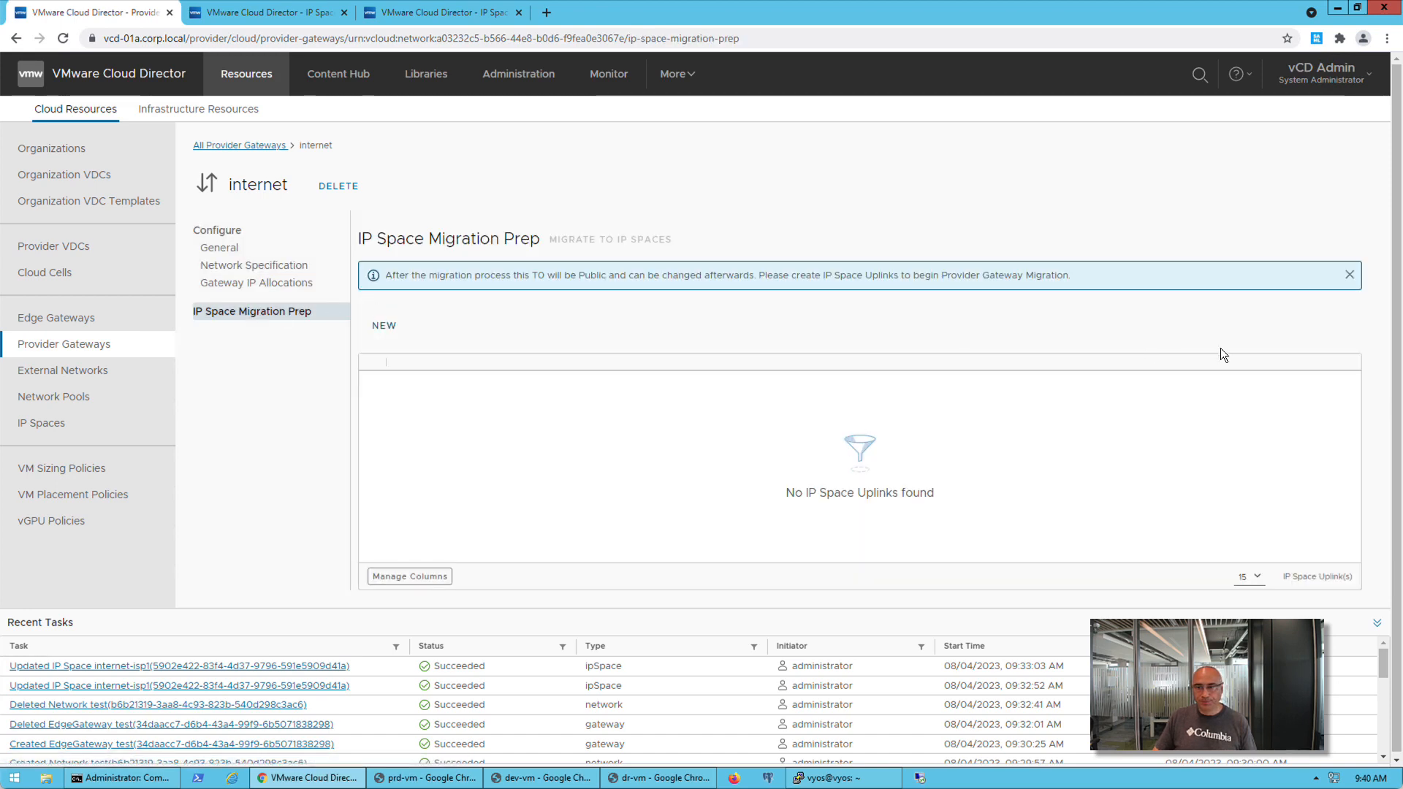
click(391, 327)
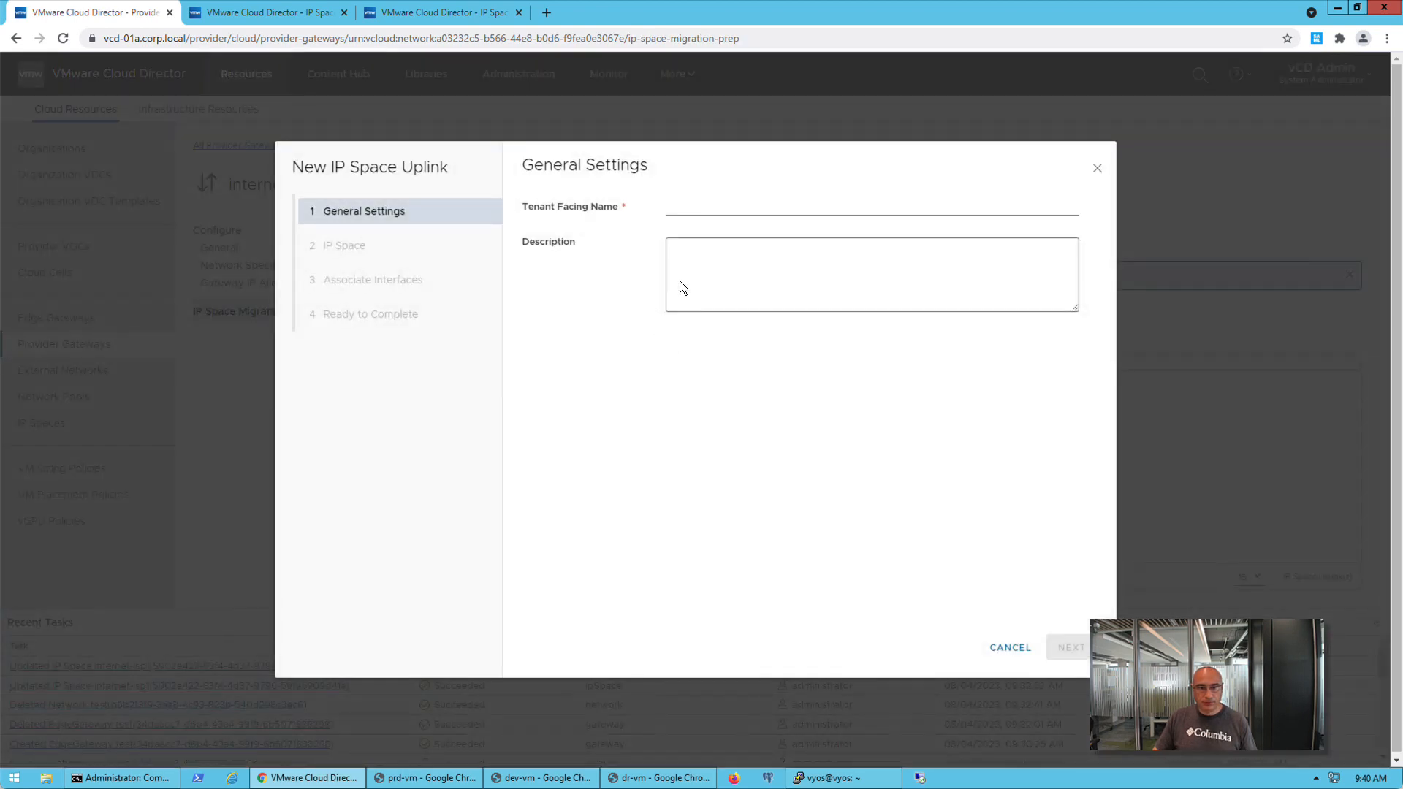
click(692, 207)
text(isp1)
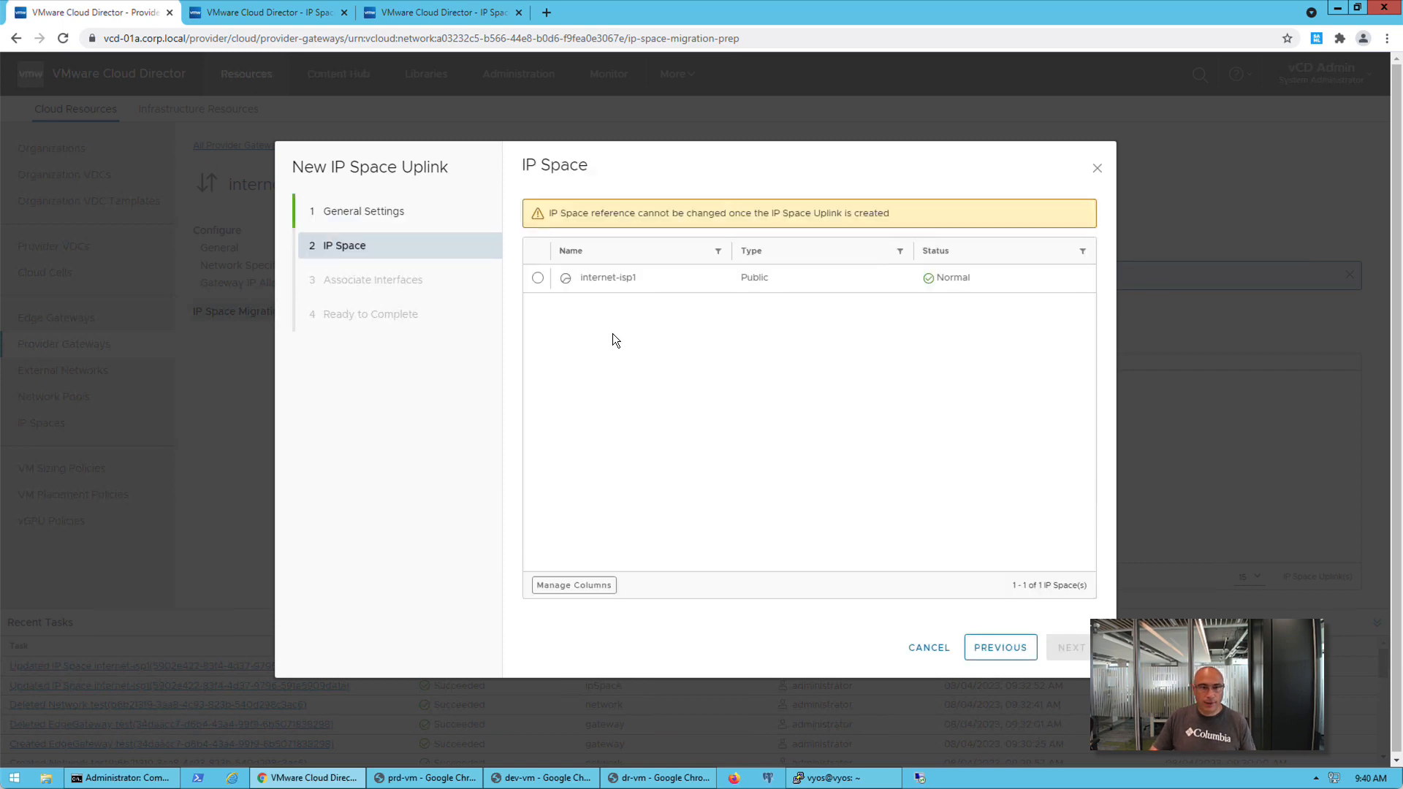
Assign the internet-isp1 IP space to the uplink, associate all four VLAN interfaces with it, and create the uplink
click(538, 277)
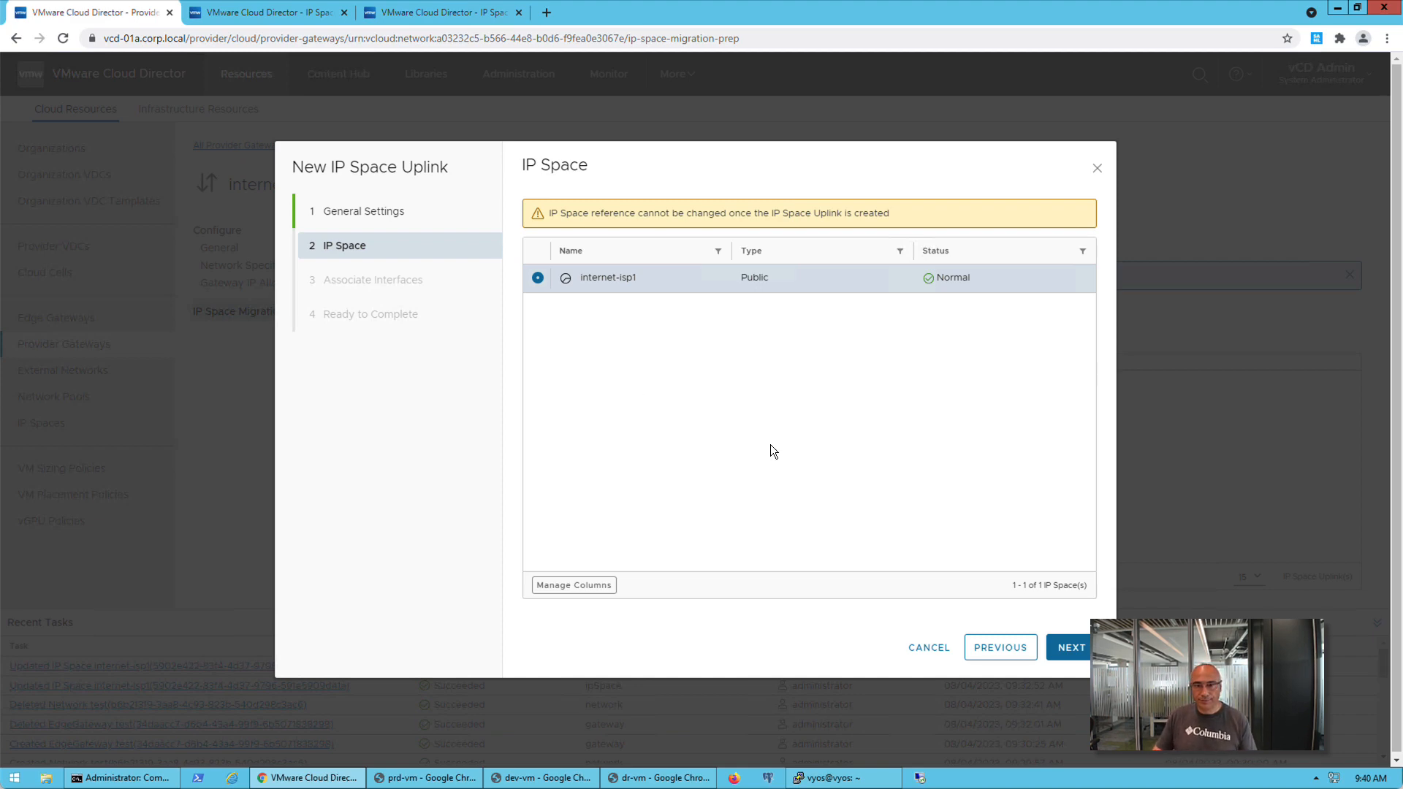
click(1067, 648)
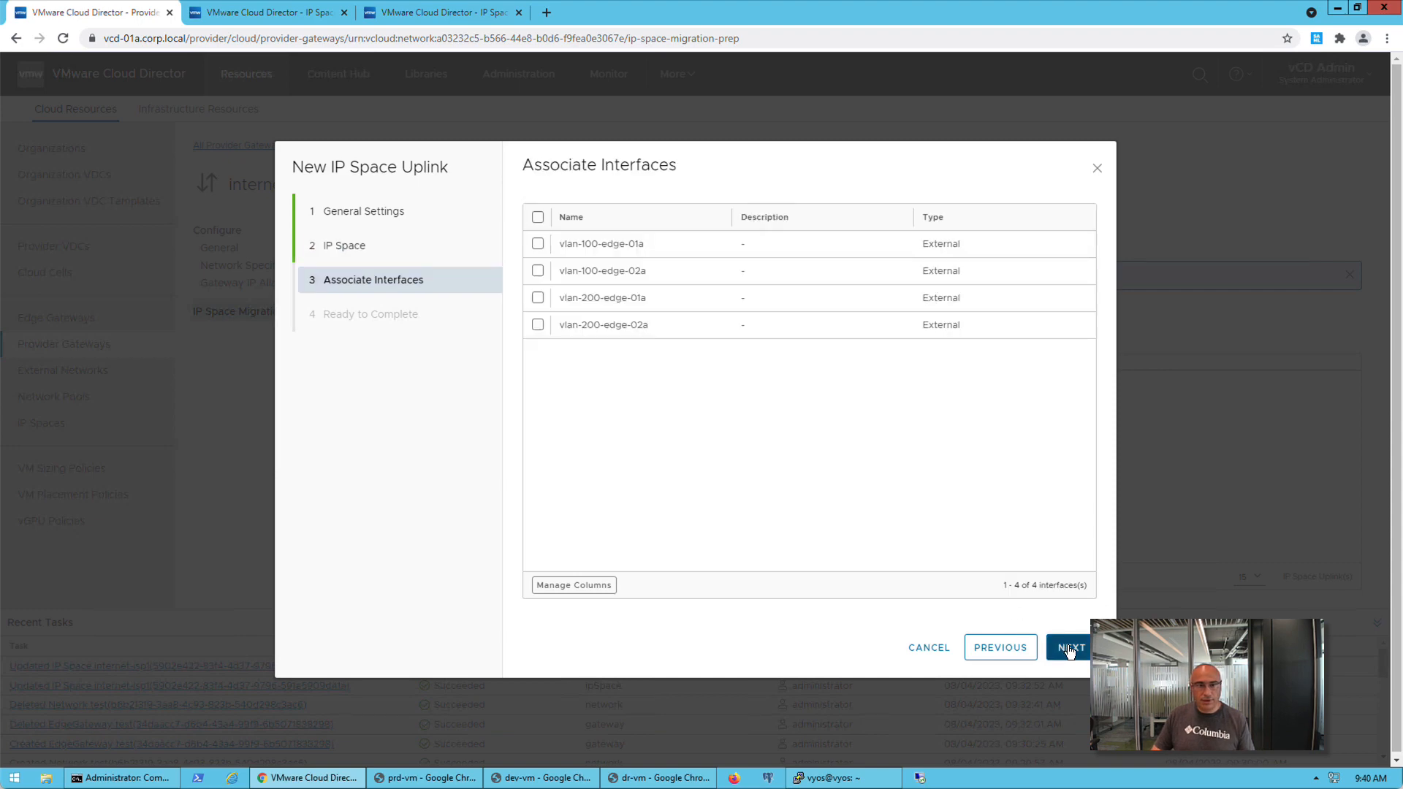
click(537, 217)
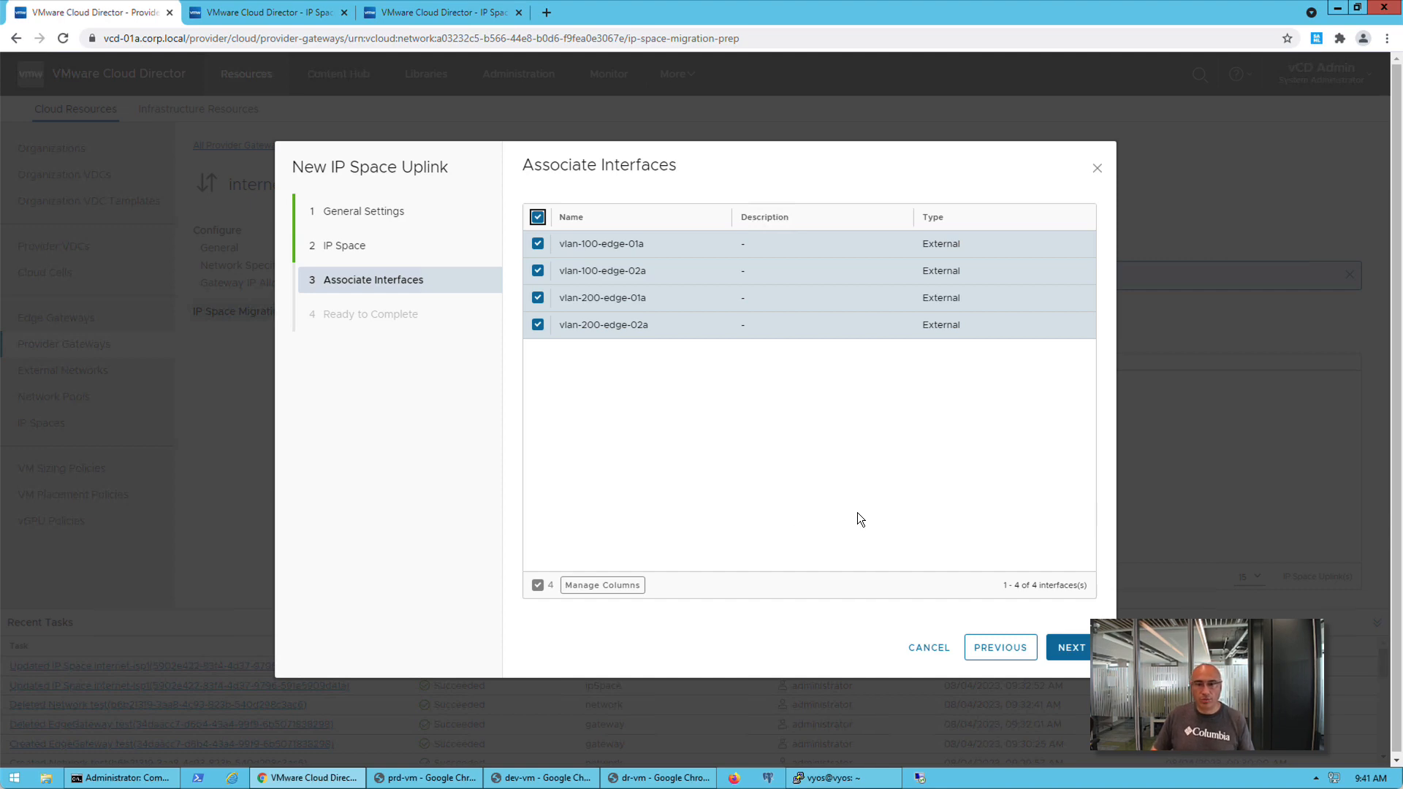
click(1068, 654)
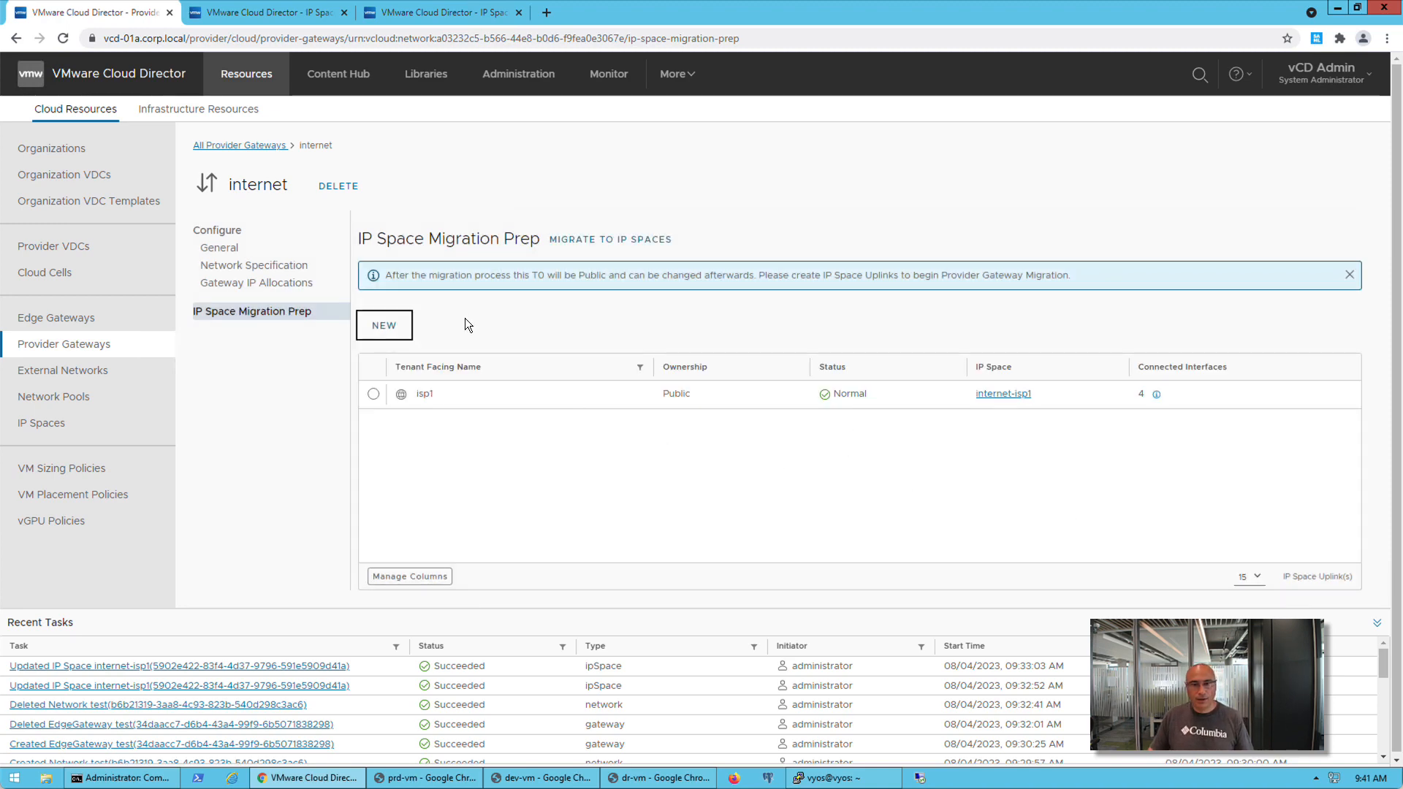
Check the internet provider gateway for static IP pool and network subnet violations in the Migrate to IP Spaces wizard, then cancel the wizard
click(581, 241)
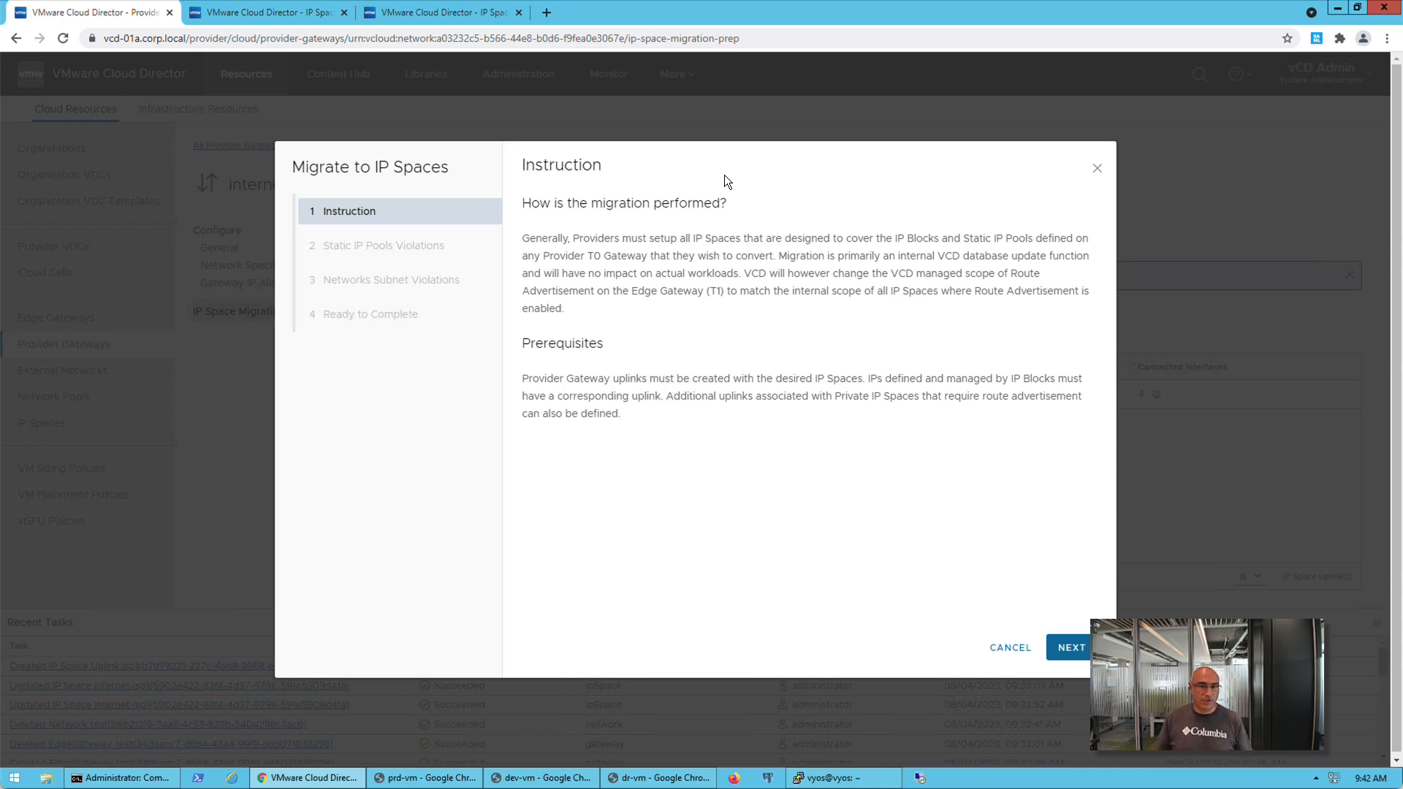
click(1062, 646)
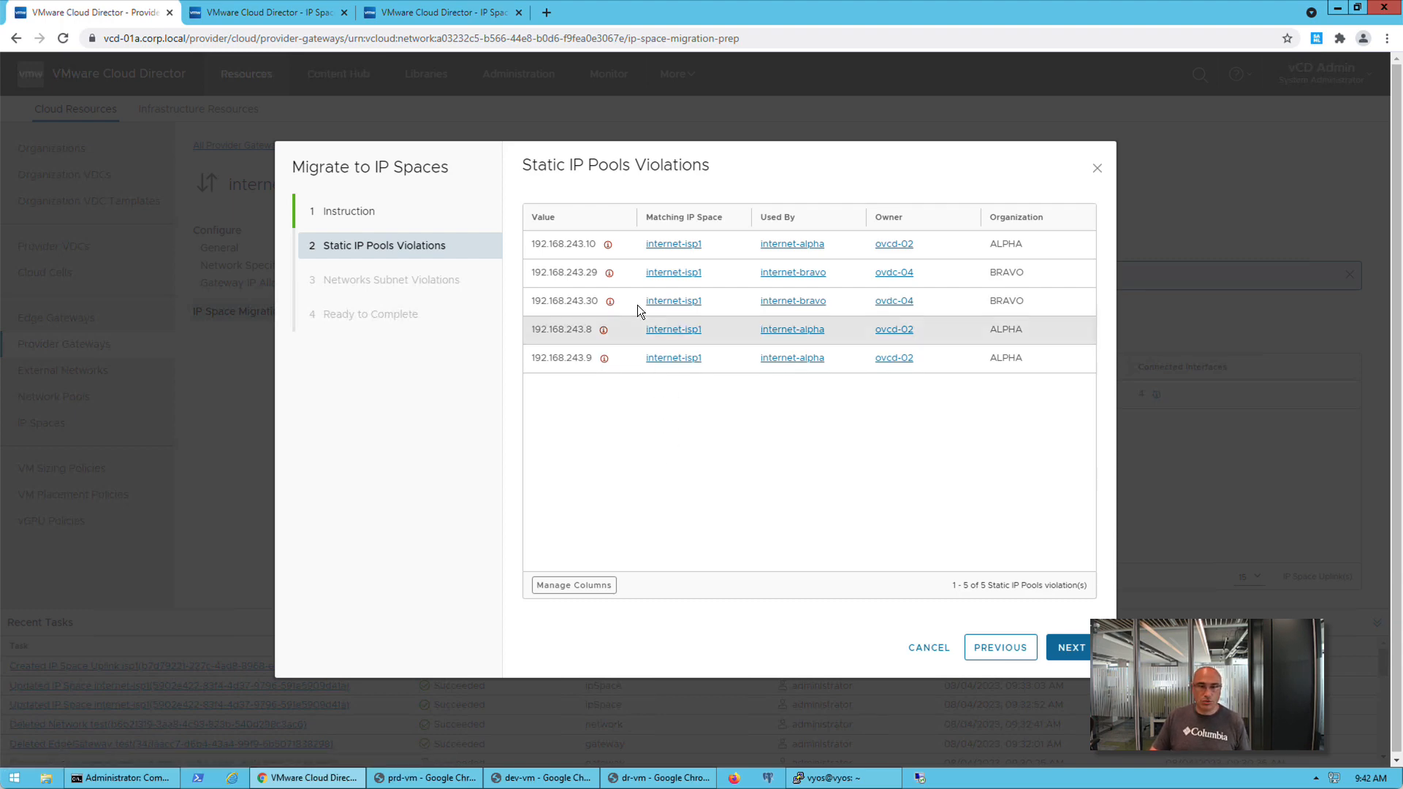
click(609, 246)
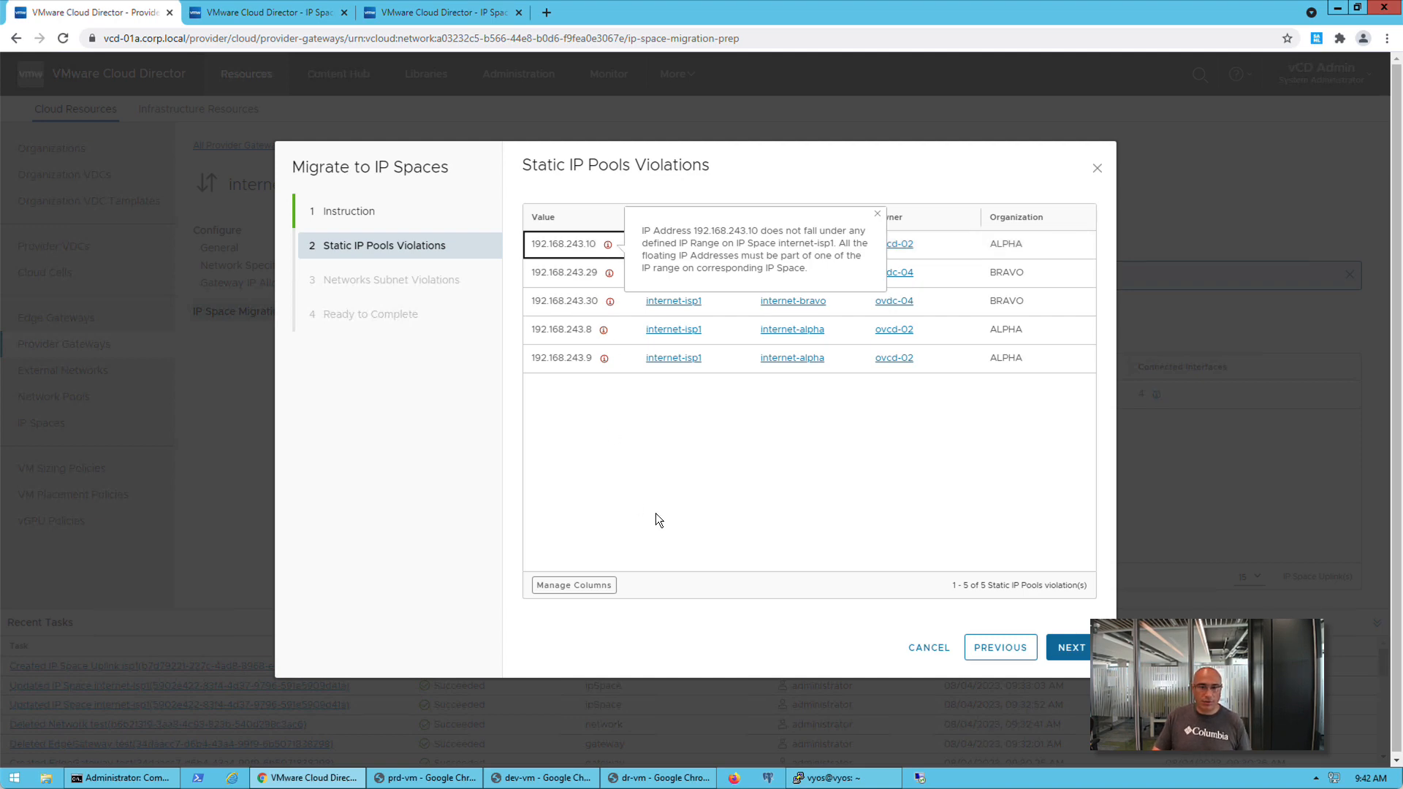
click(581, 498)
click(1071, 648)
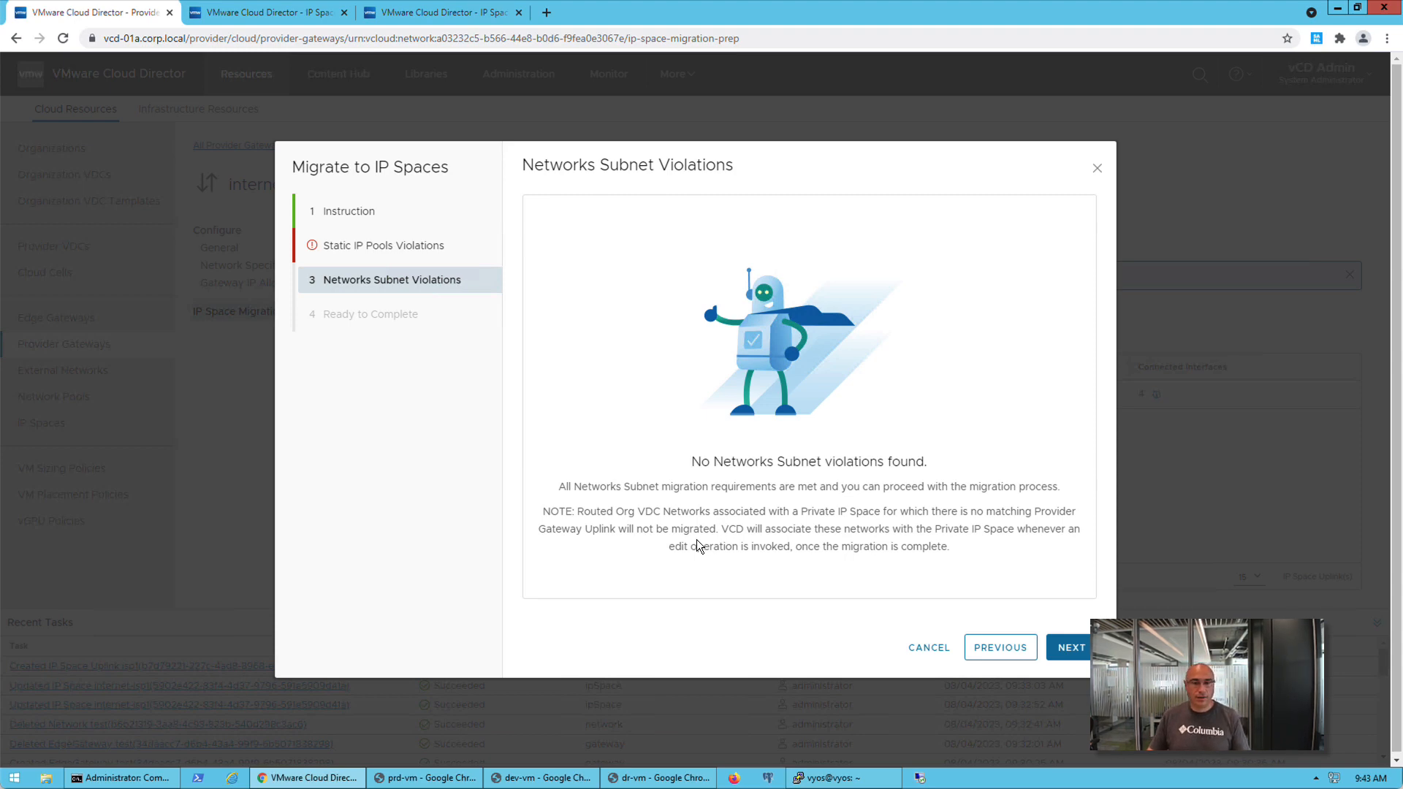
click(1070, 648)
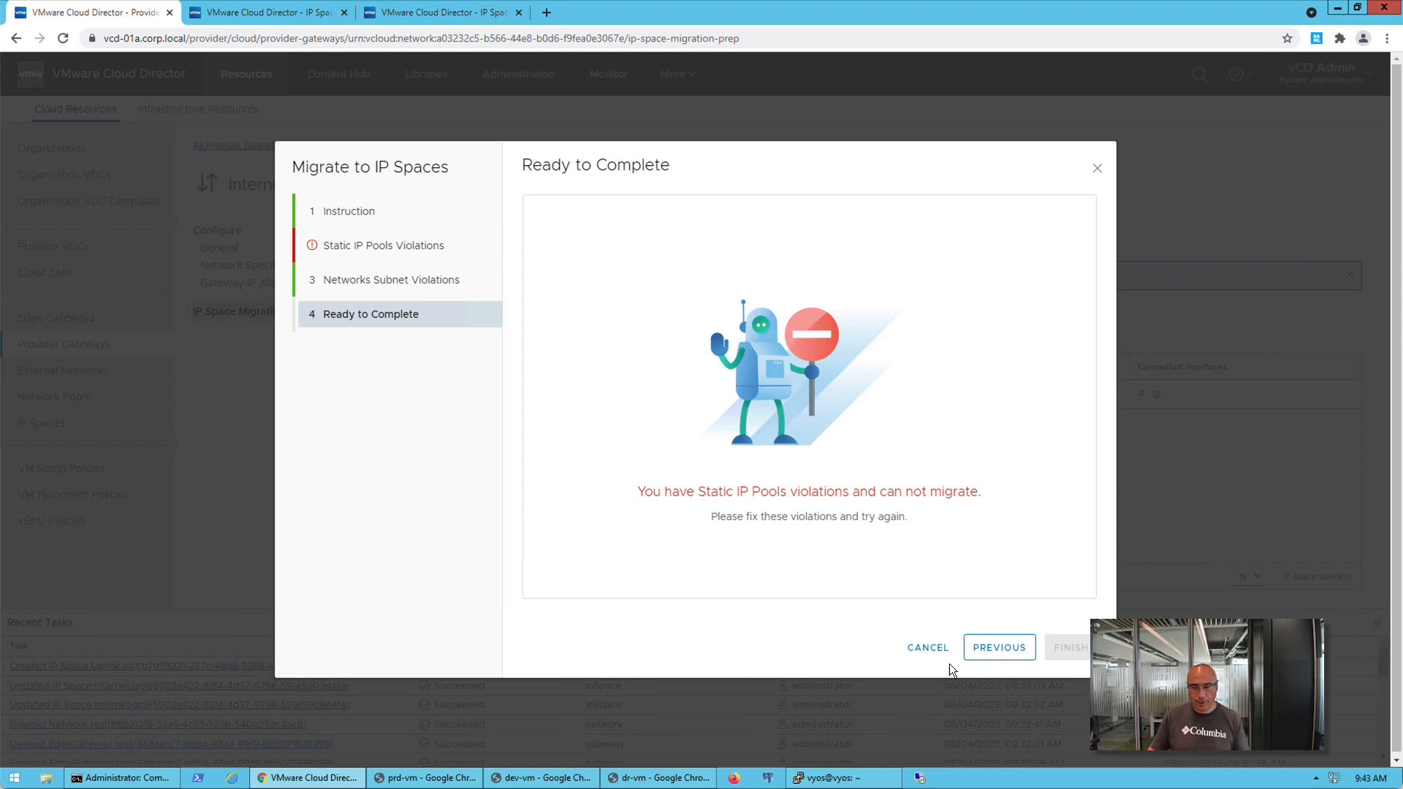
click(927, 647)
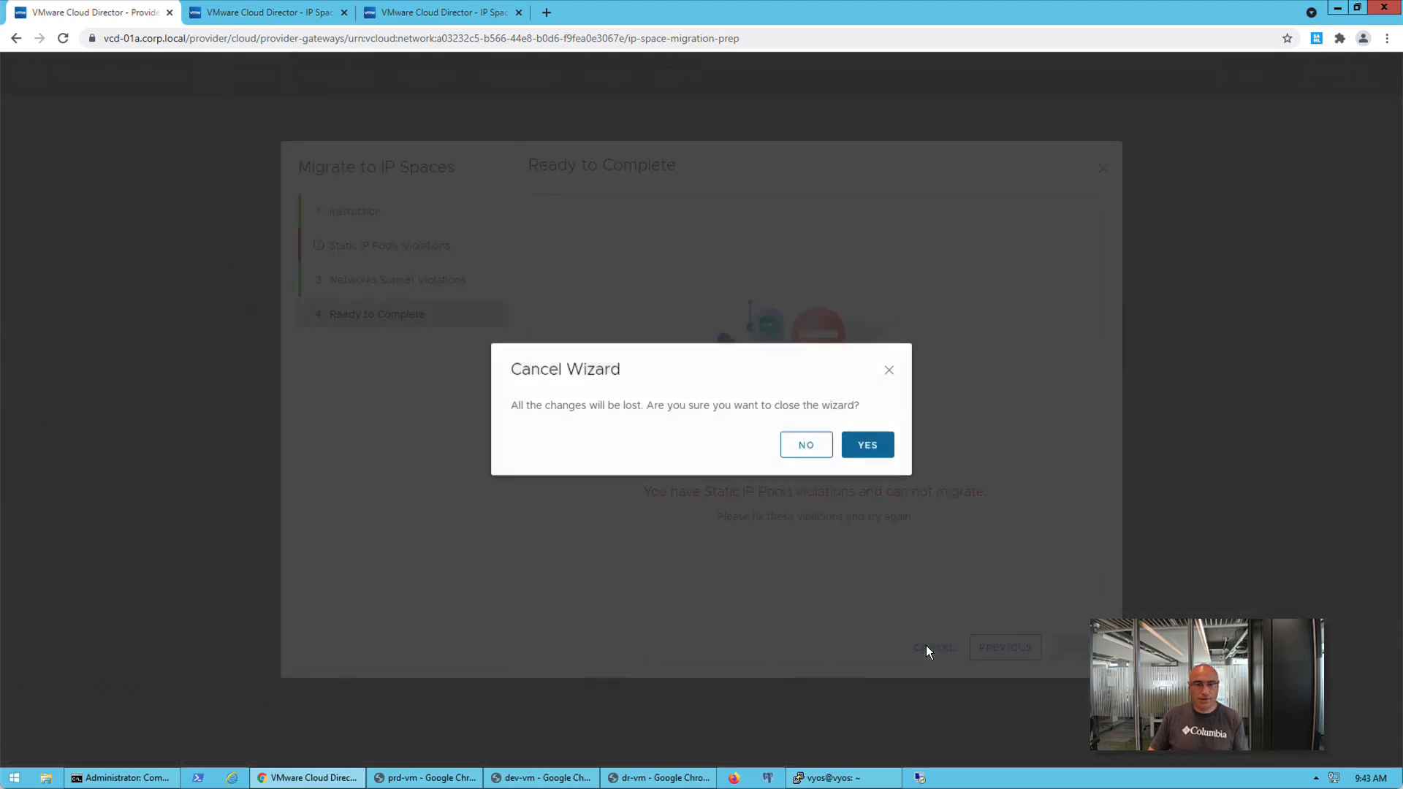
click(870, 447)
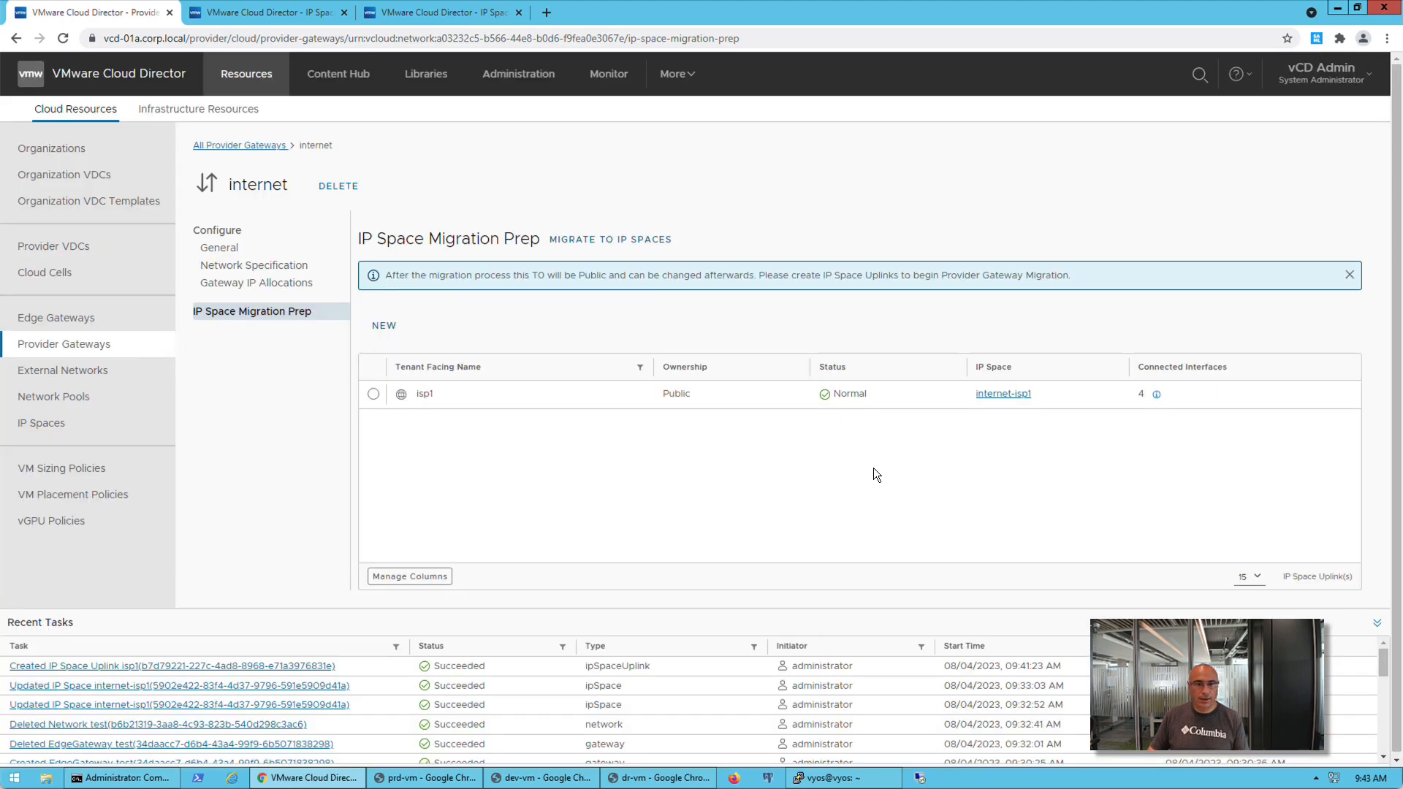
Open the IP ranges of the internet-isp1 IP space for editing and check them against the internet-bravo edge gateway's IP allocations
click(63, 431)
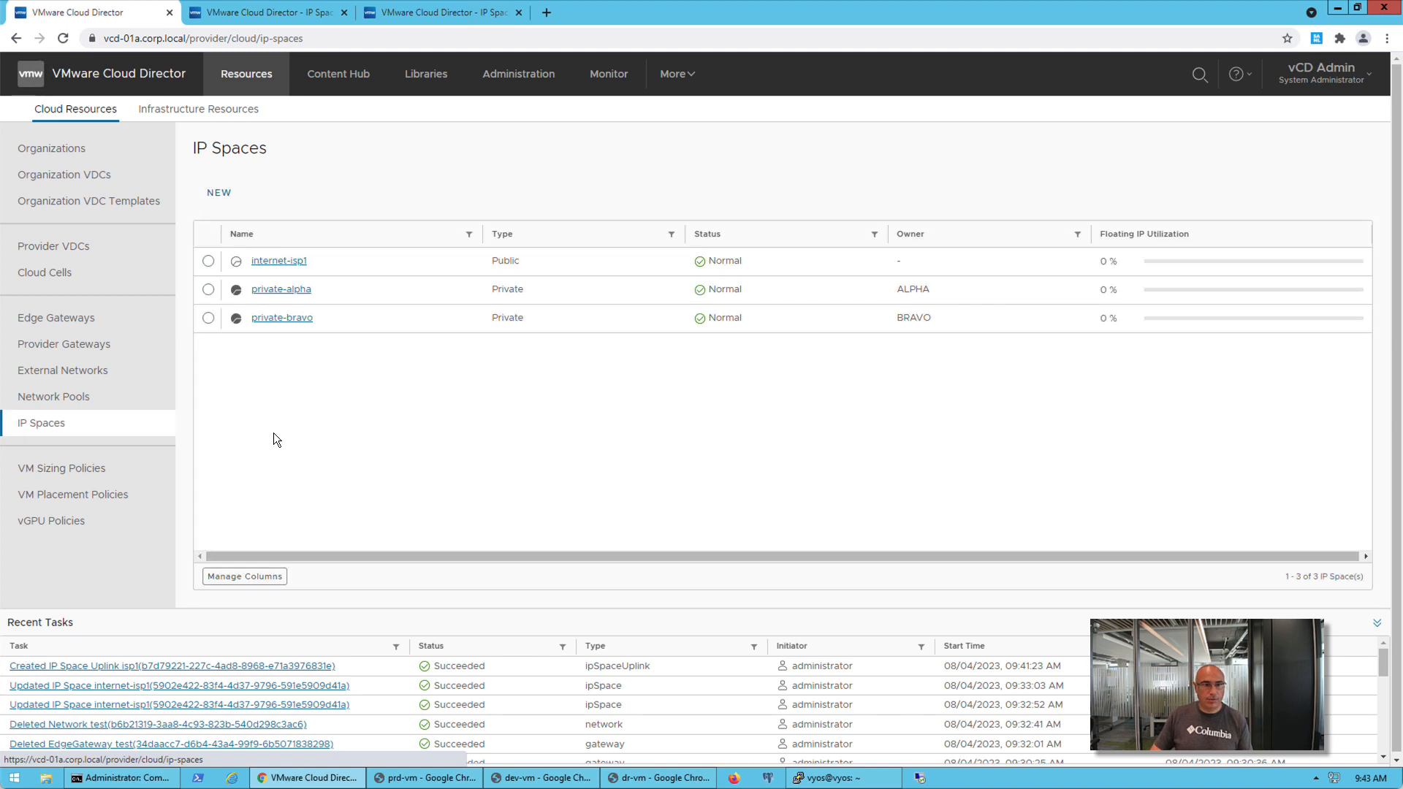
click(296, 263)
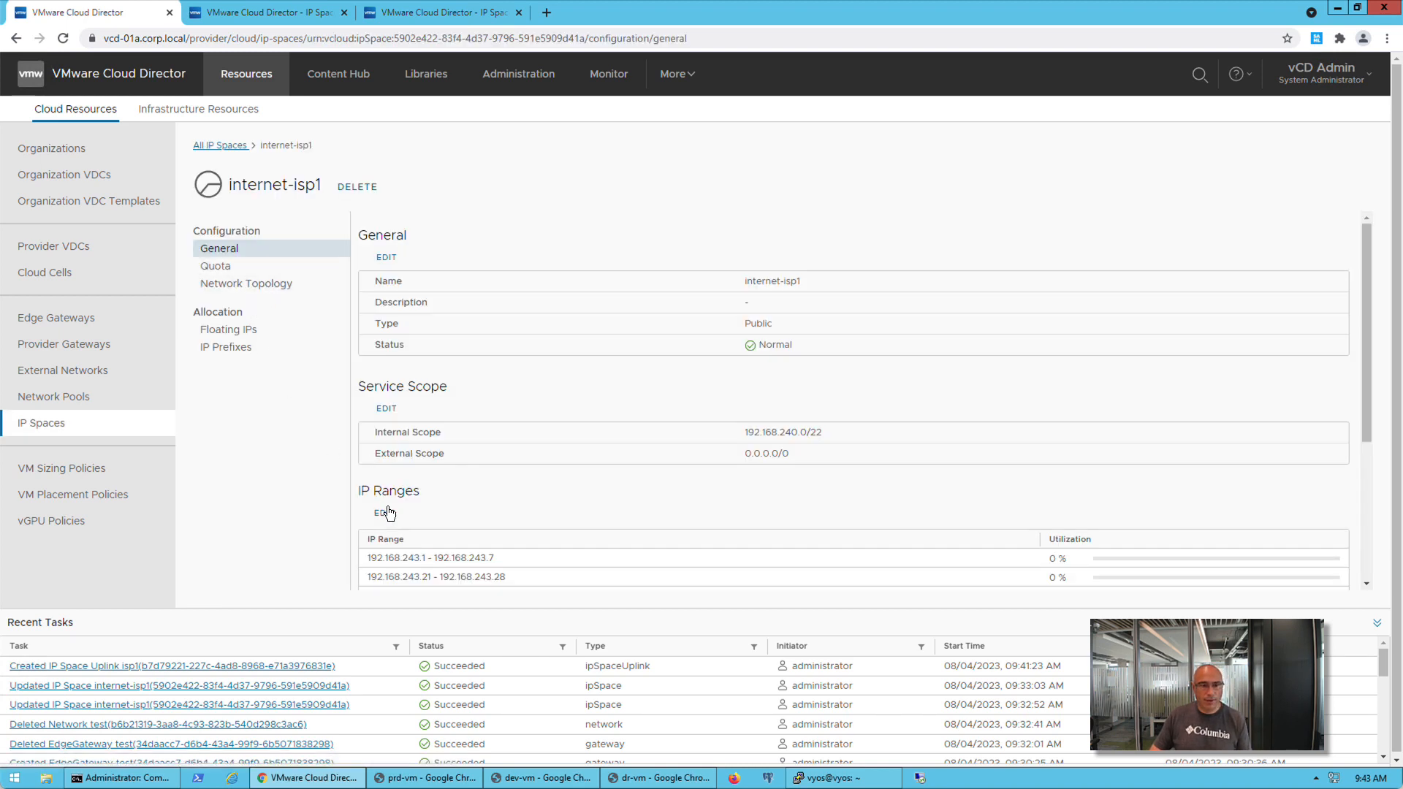
click(386, 513)
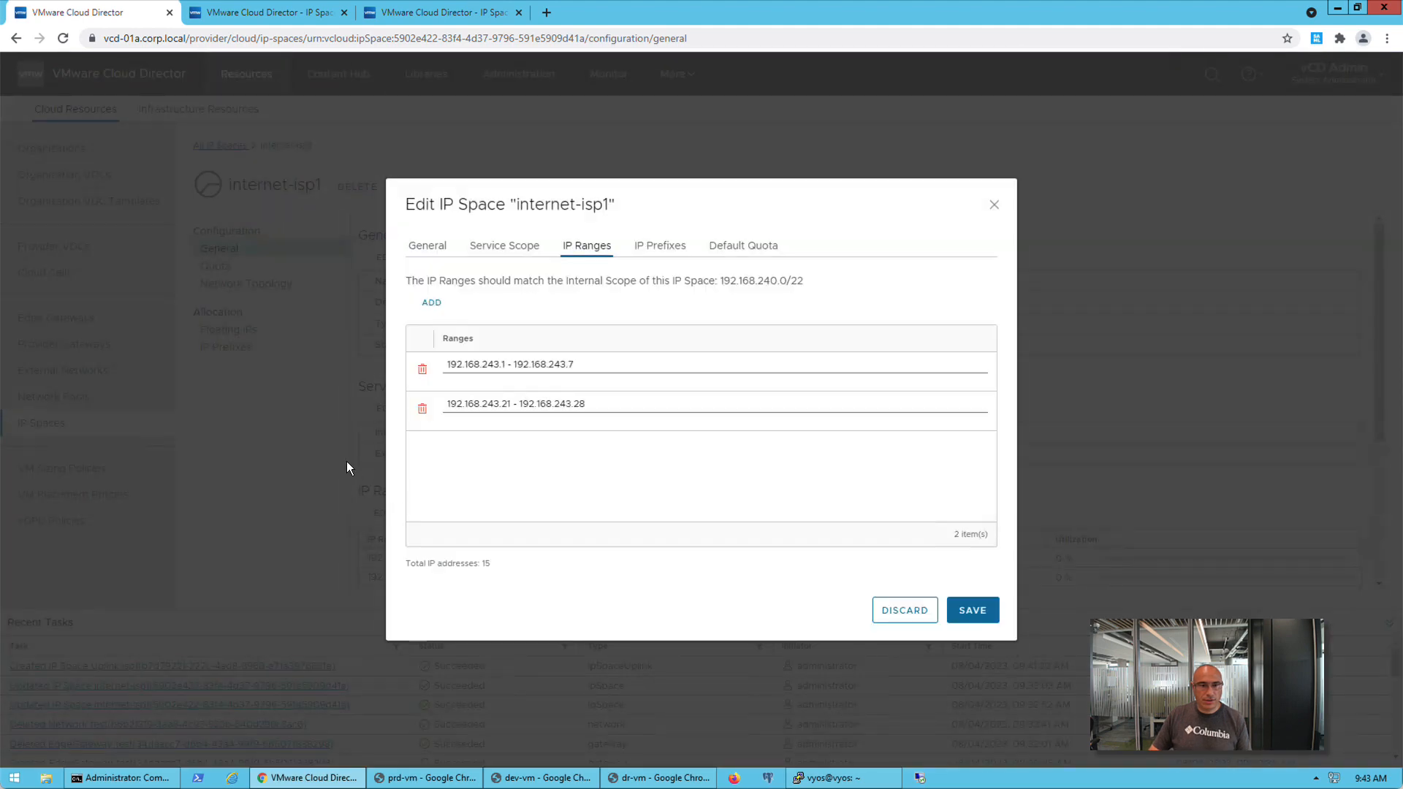
click(472, 20)
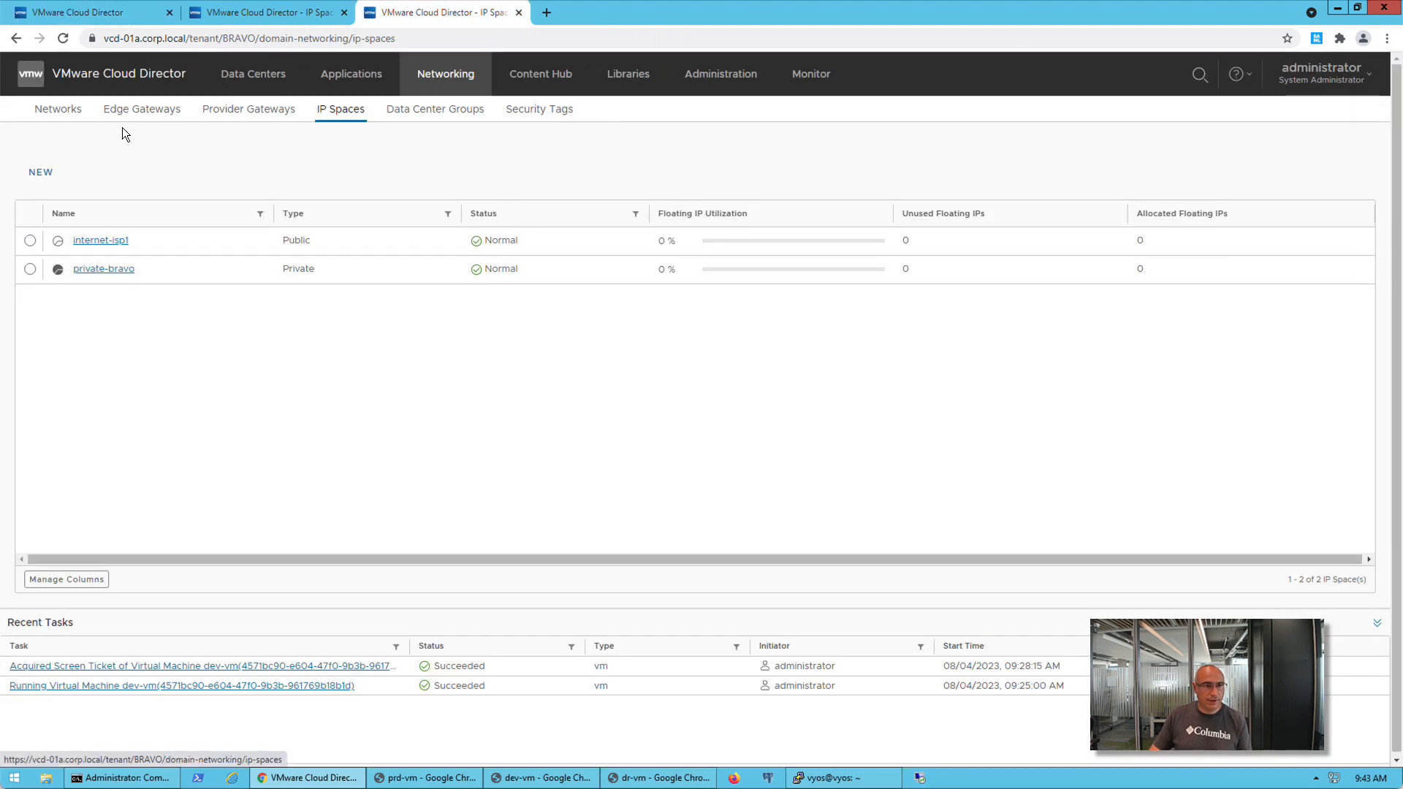
click(132, 111)
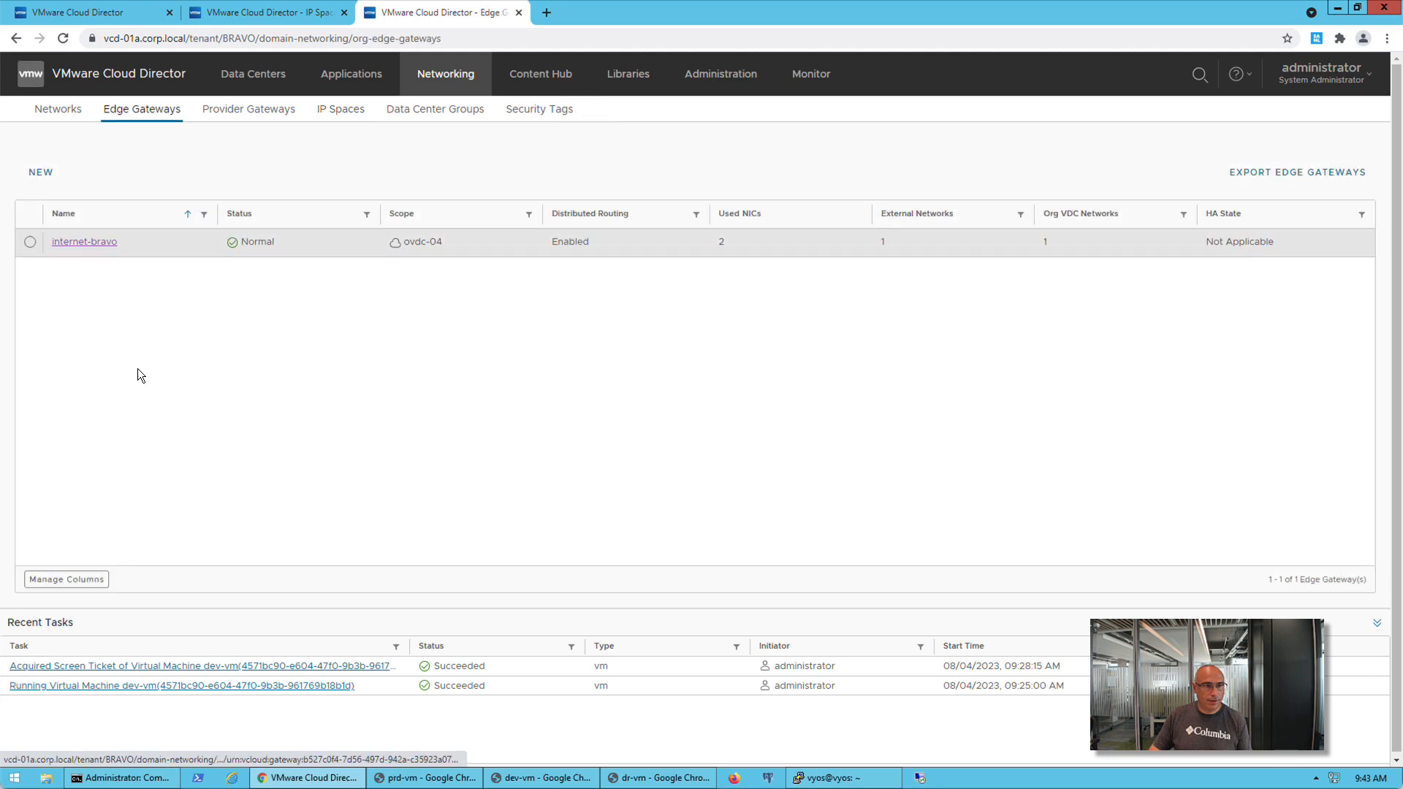
click(164, 532)
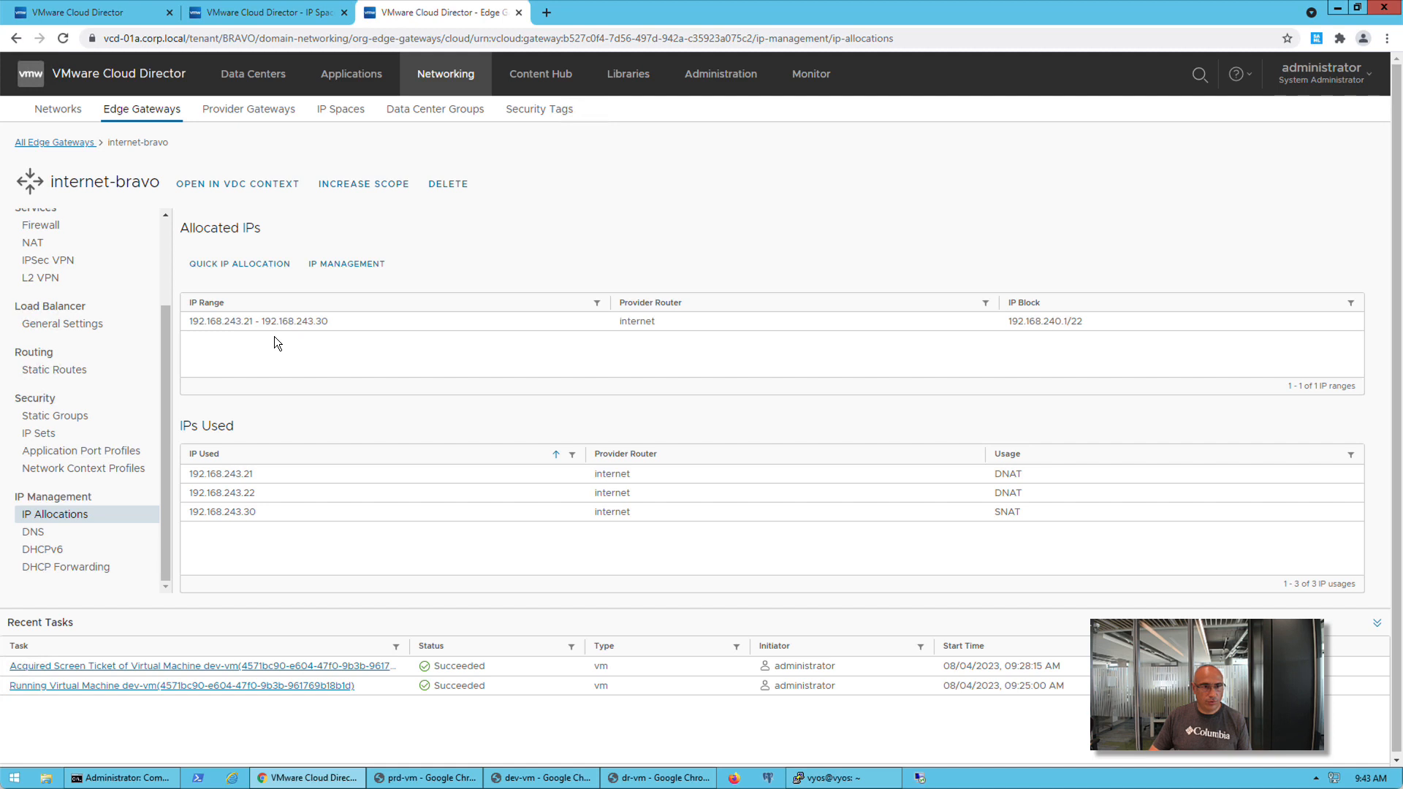
click(126, 17)
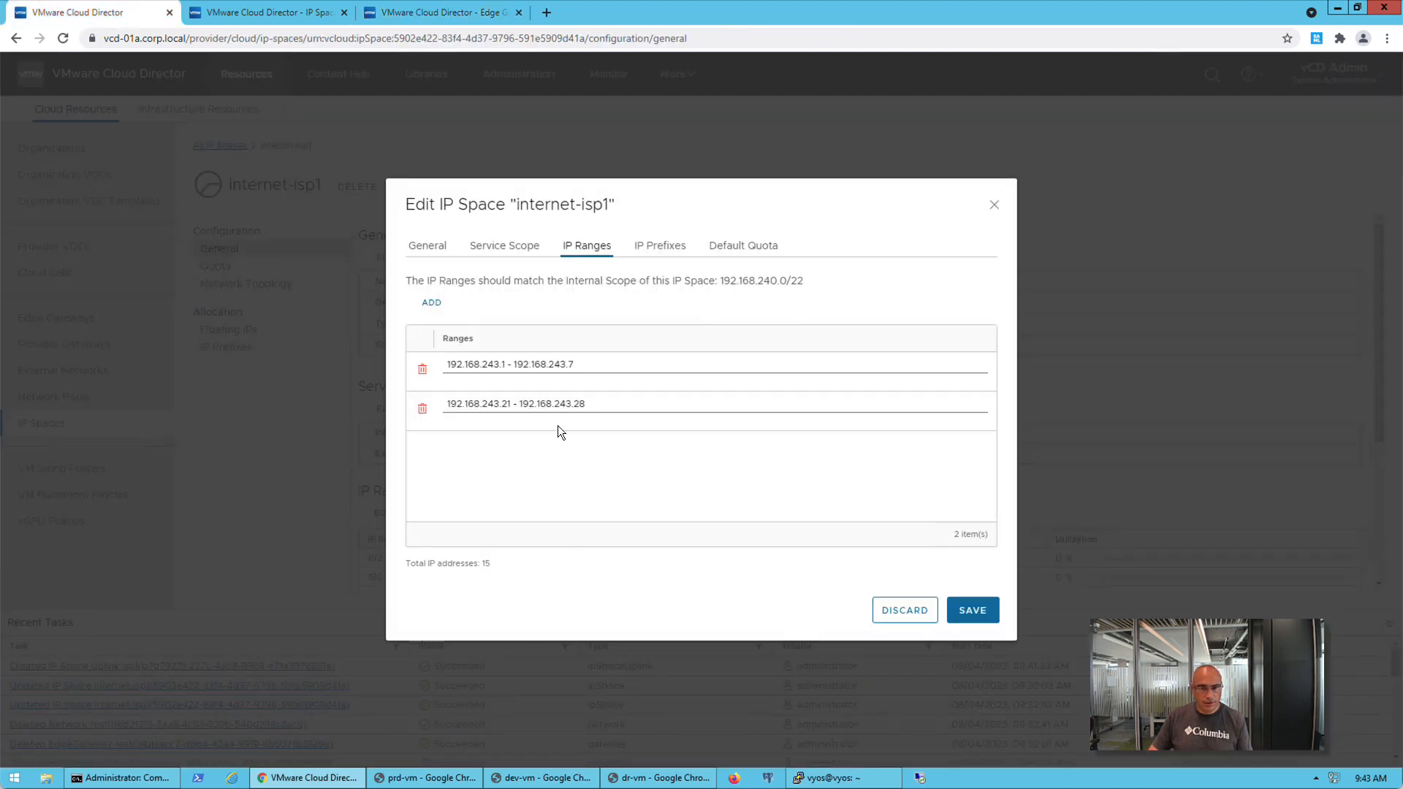
Set the second IP range of internet-isp1 to 192.168.243.21 - 192.168.243.30 and save the IP space
click(606, 403)
key(BackSpace)
key(BackSpace)
text(3)
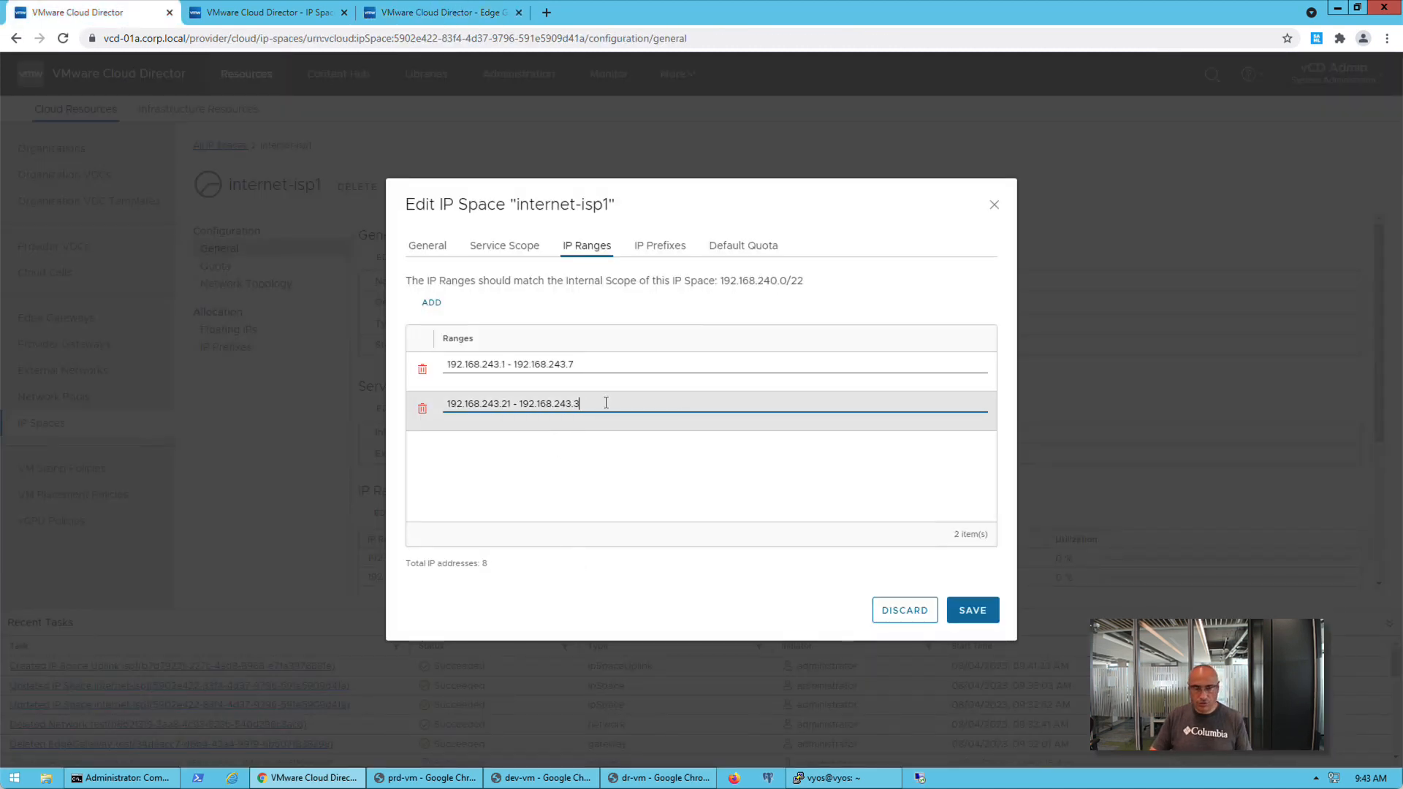
text(0)
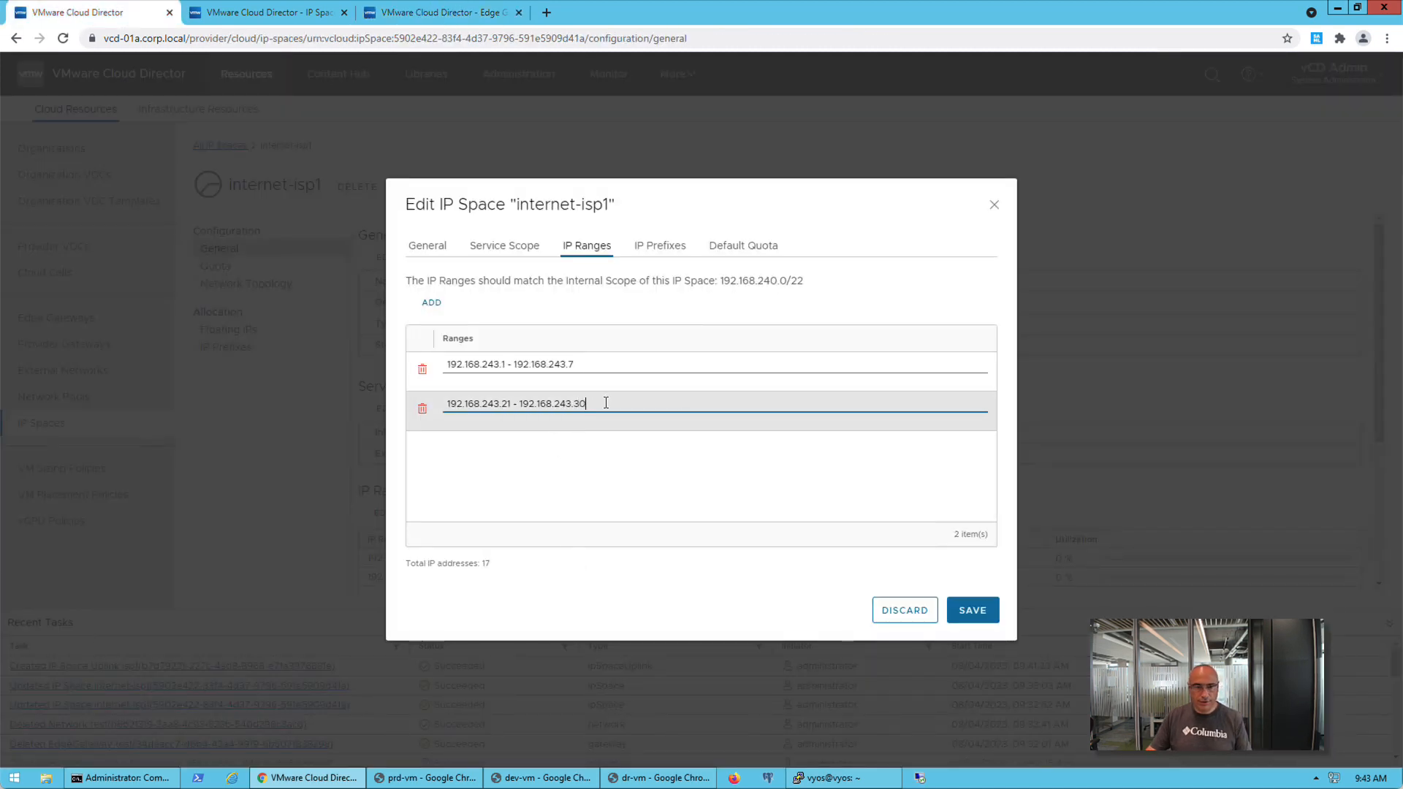
click(969, 611)
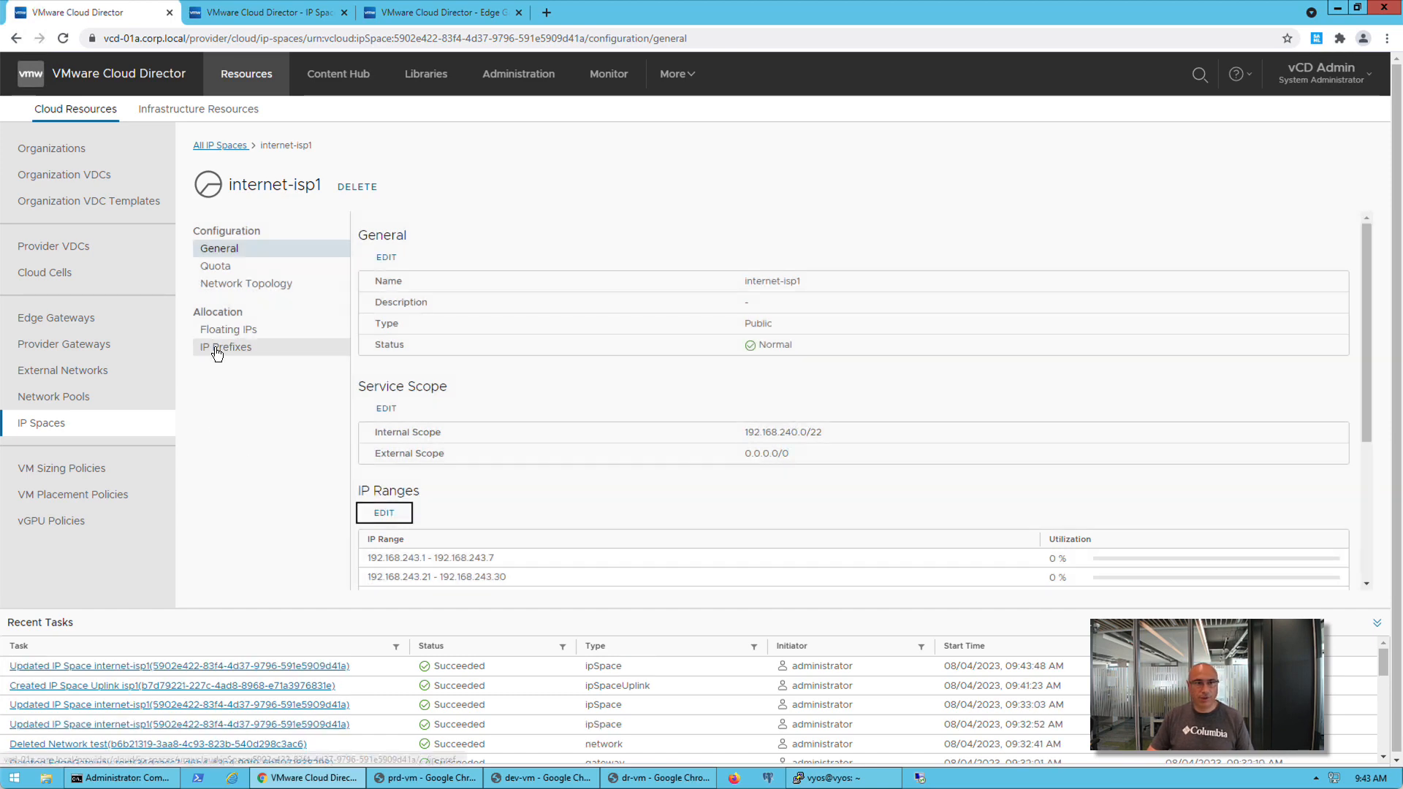
Review the allocated and used IPs of the internet-alpha edge gateway in the ALPHA tenant
click(266, 20)
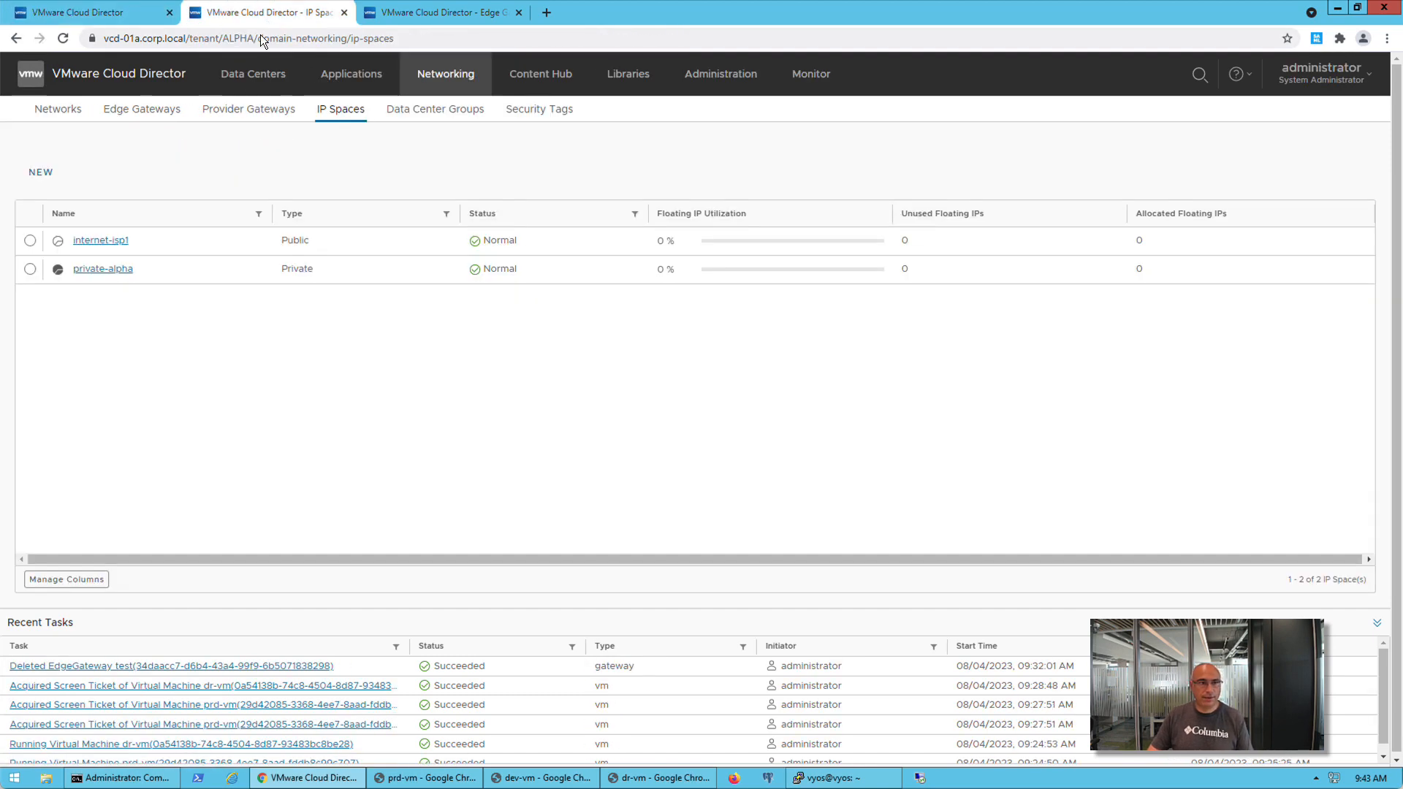
click(139, 121)
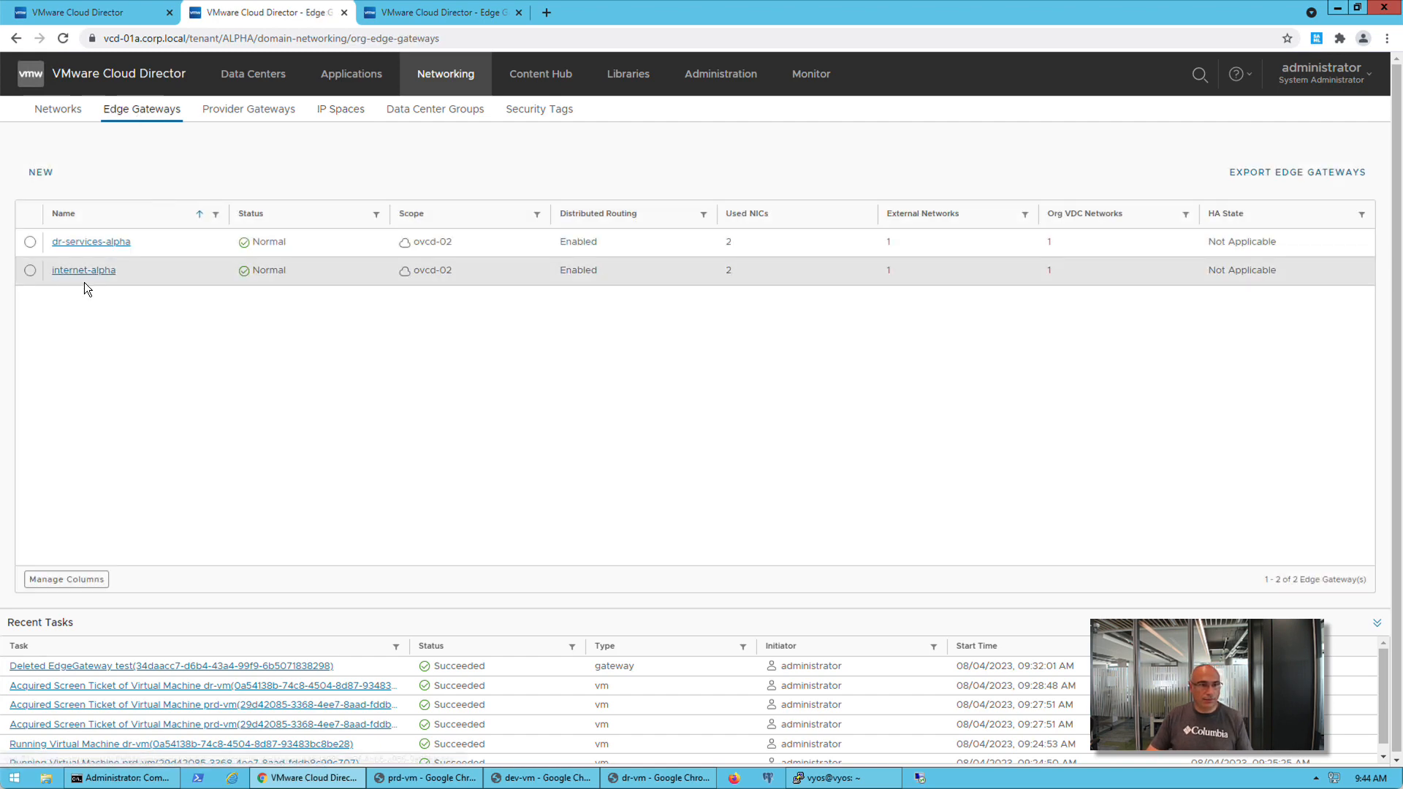
click(87, 272)
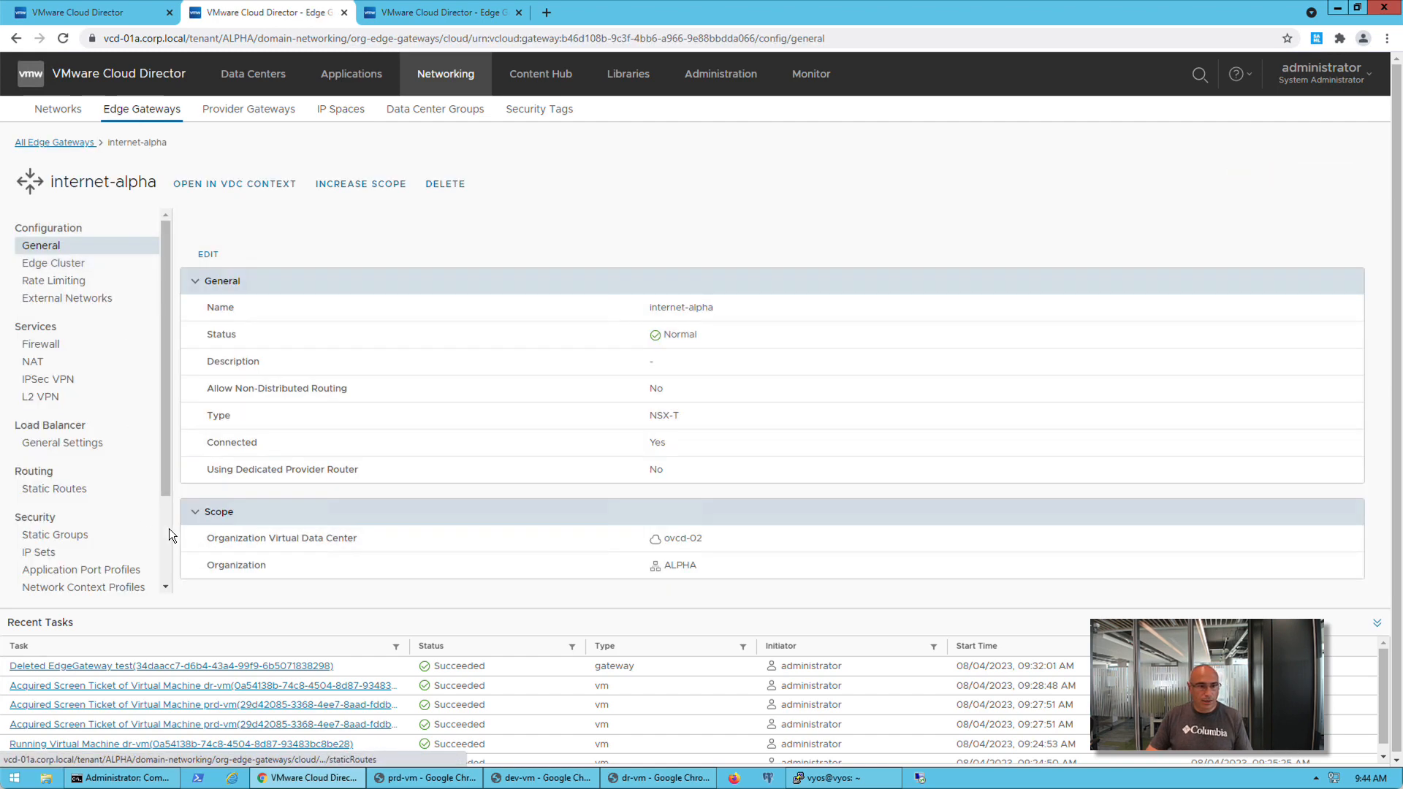
scroll(168, 533, down, 3)
click(59, 515)
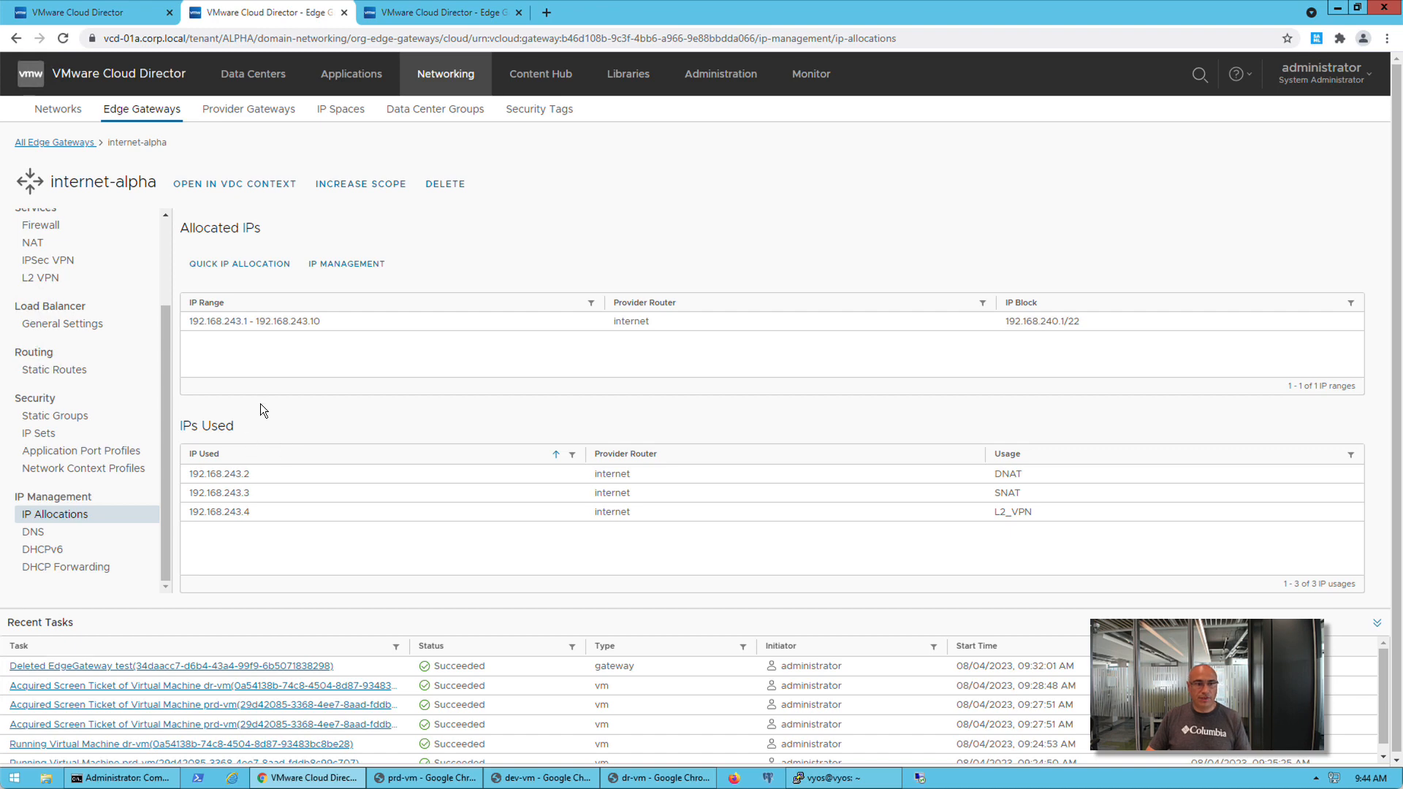
Modify the internet-alpha edge gateway's IP allocation to 192.168.243.1 - 192.168.243.5 and save it
click(358, 266)
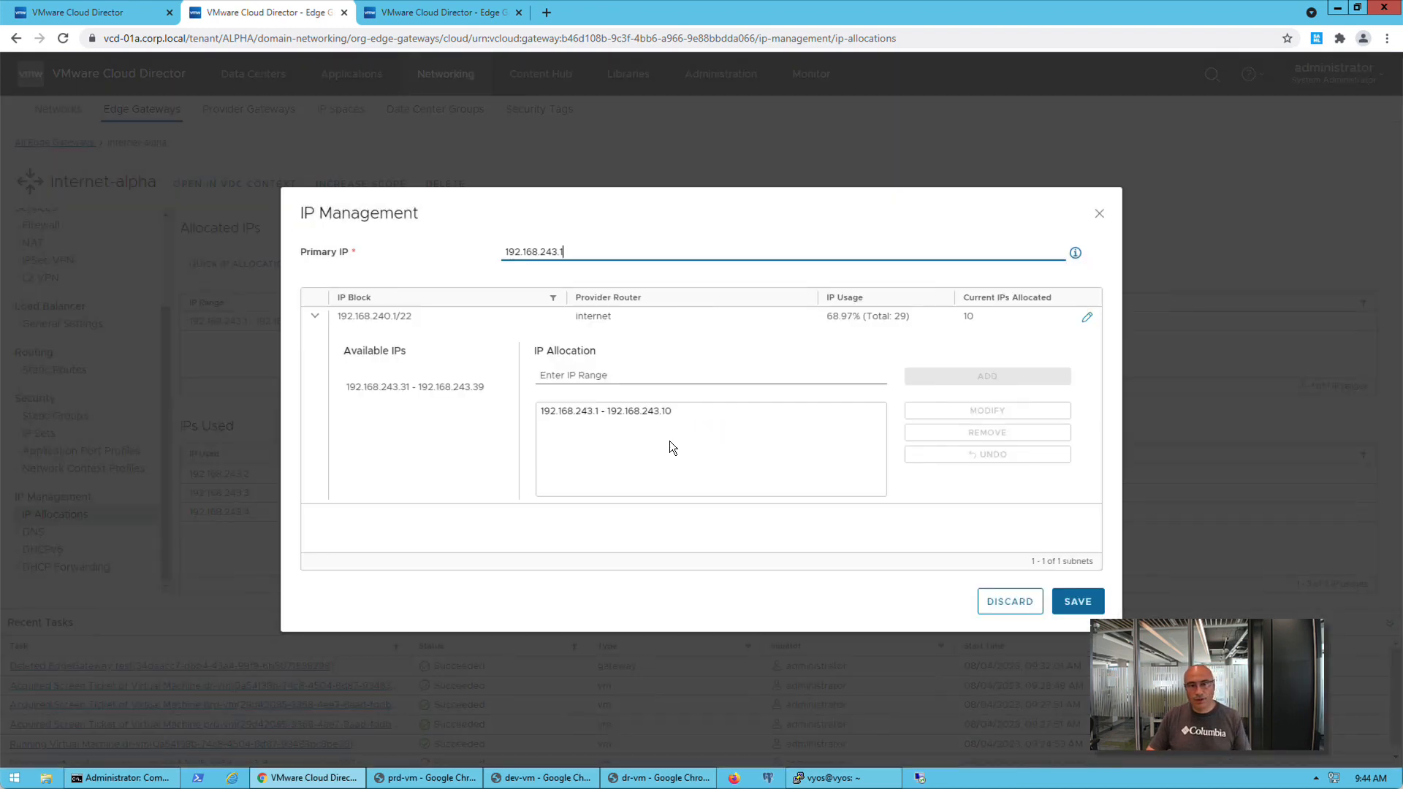
click(660, 411)
click(679, 378)
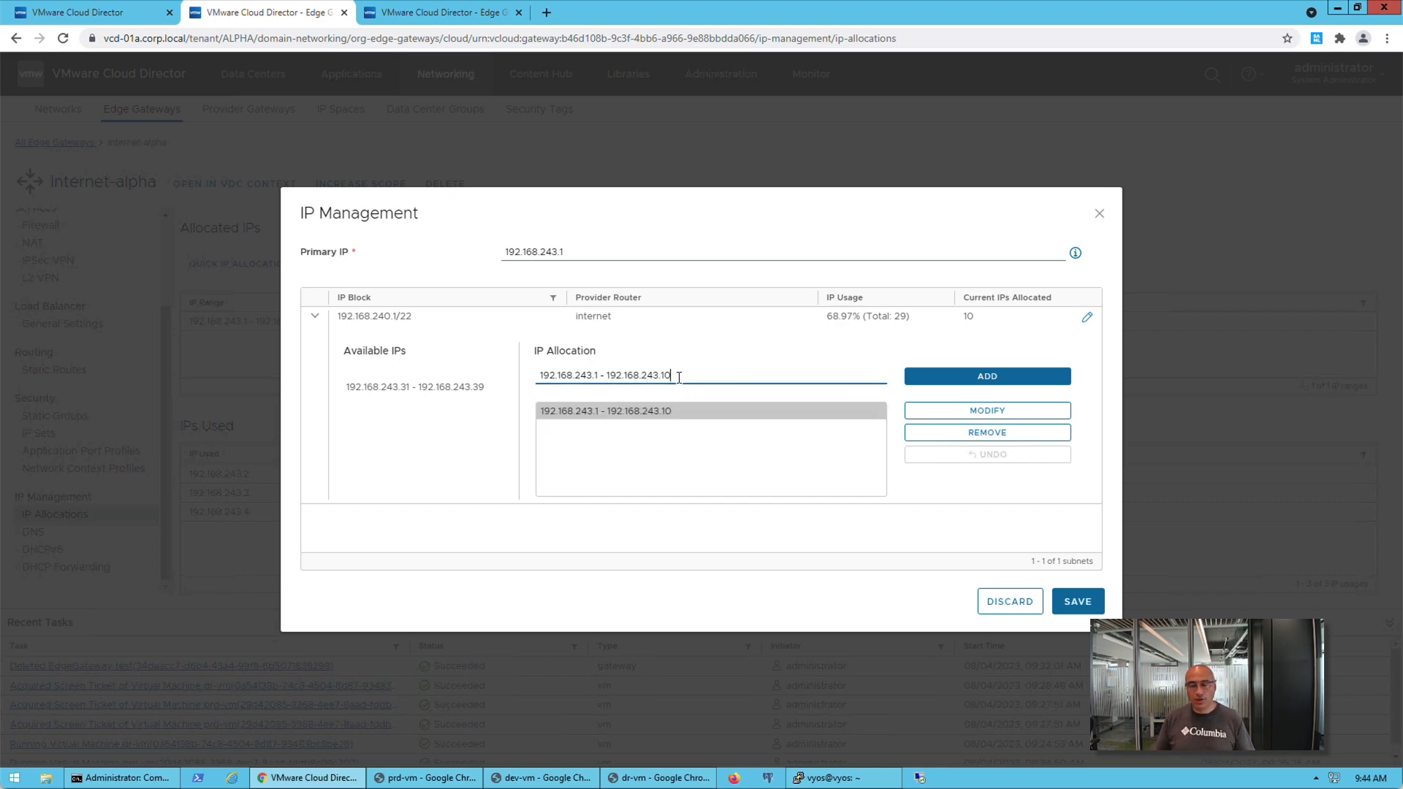
key(BackSpace)
key(BackSpace)
text(5)
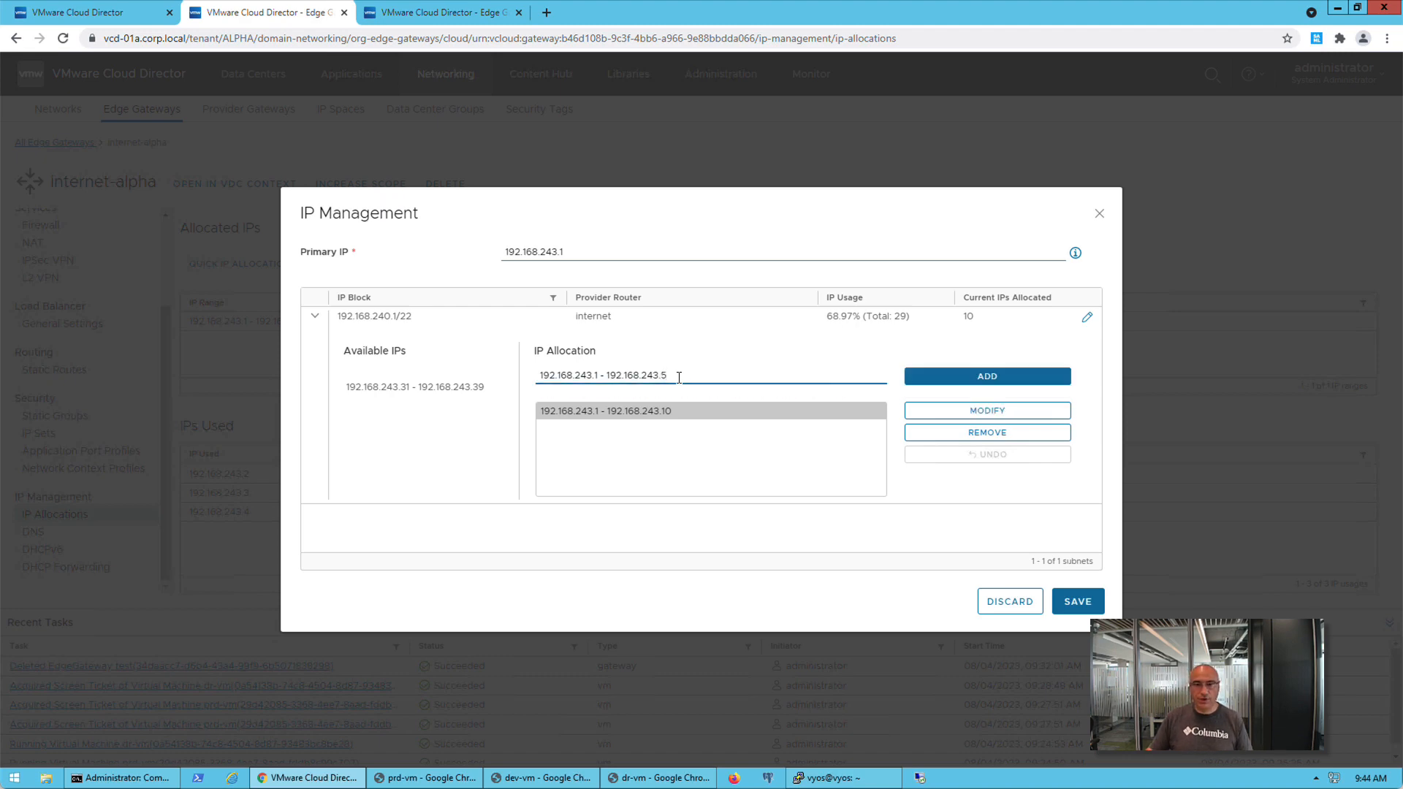
click(930, 412)
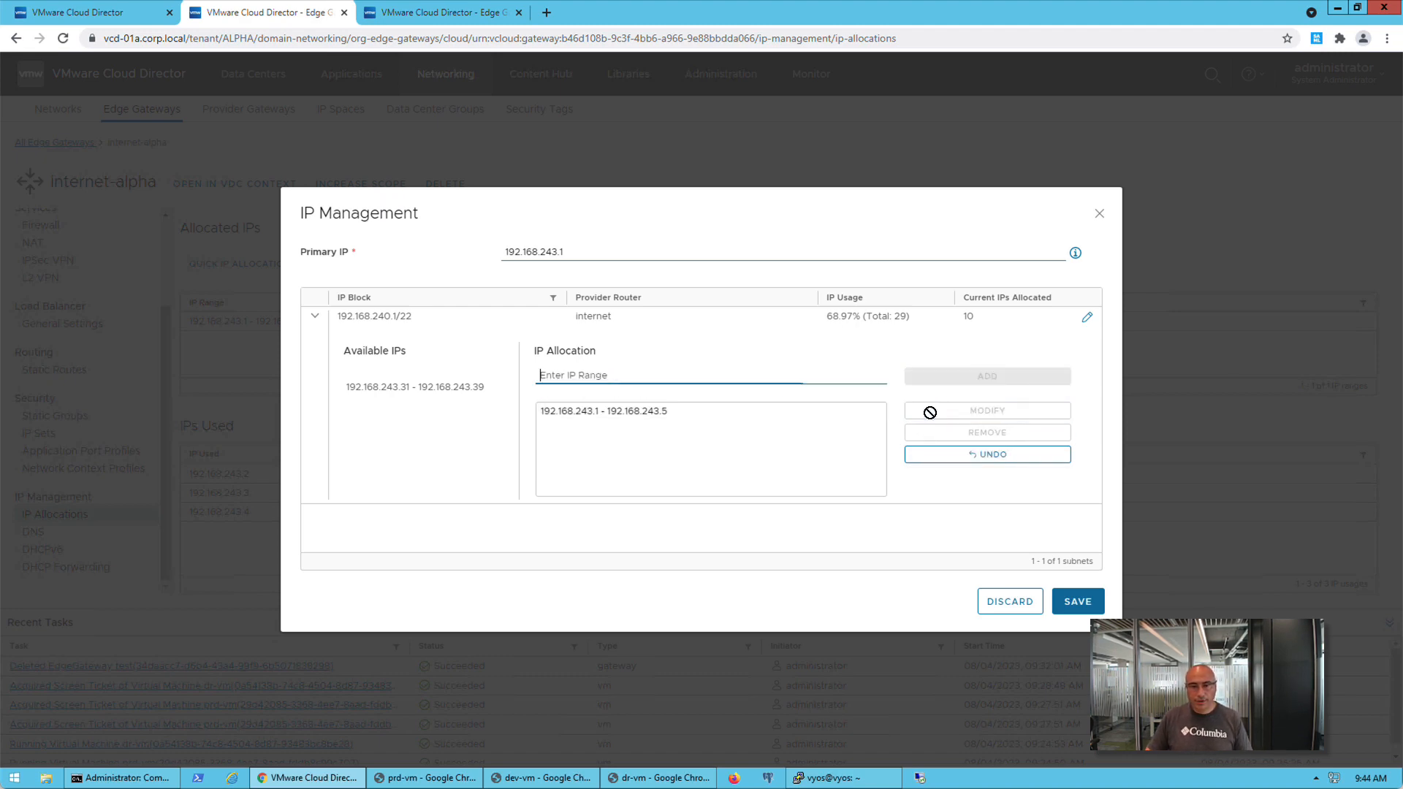
click(1078, 601)
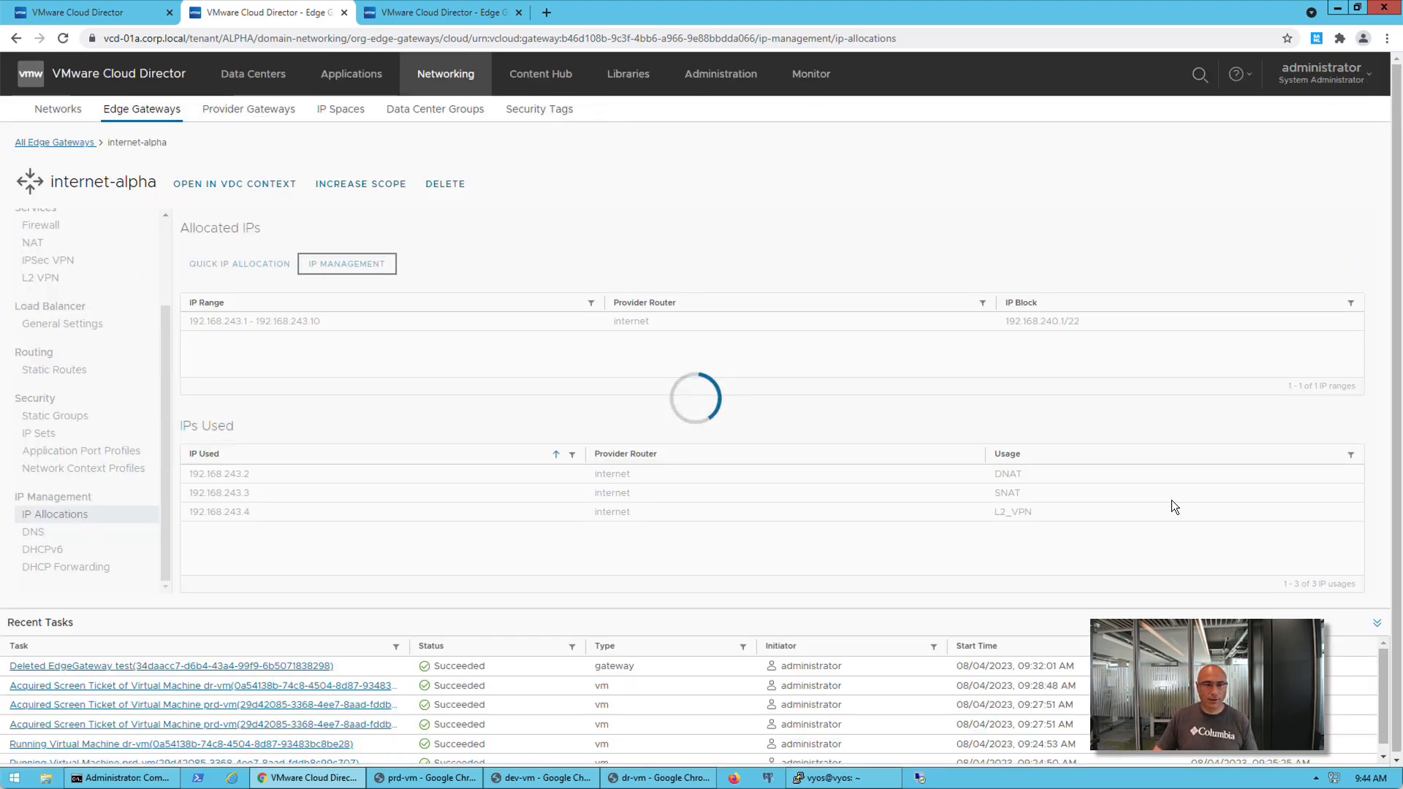
Return to the internet provider gateway's IP Space Migration Prep and complete the Migrate to IP Spaces wizard
click(117, 13)
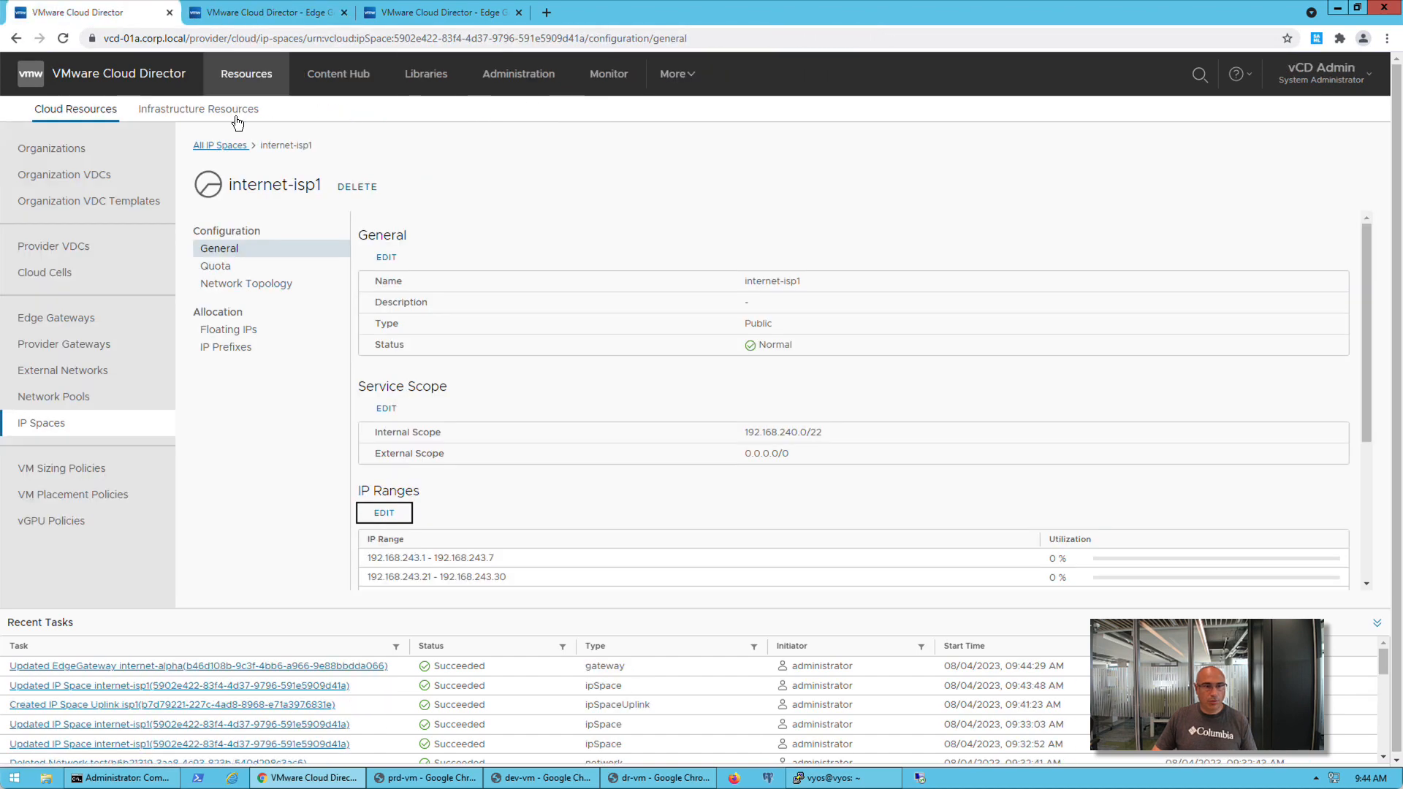
click(61, 352)
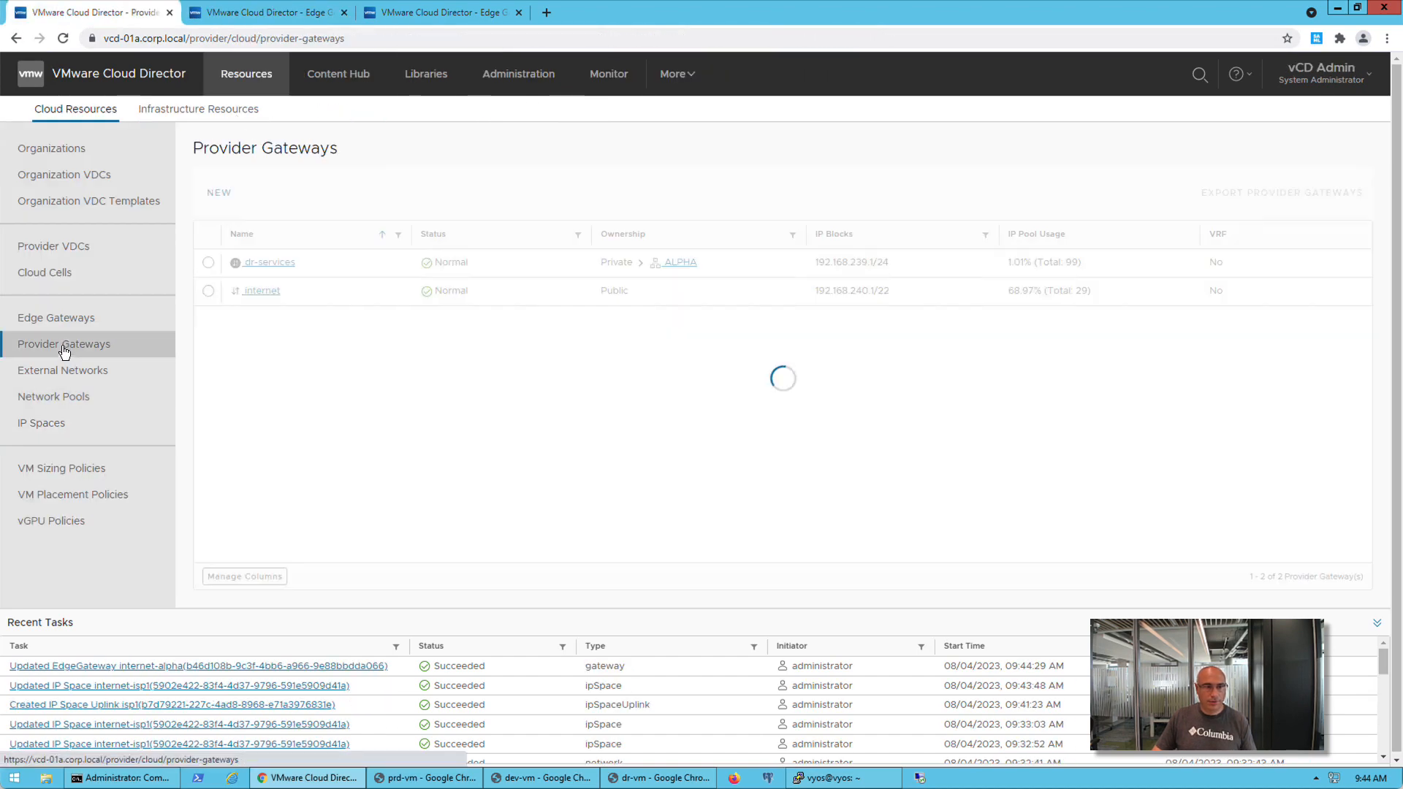
click(259, 292)
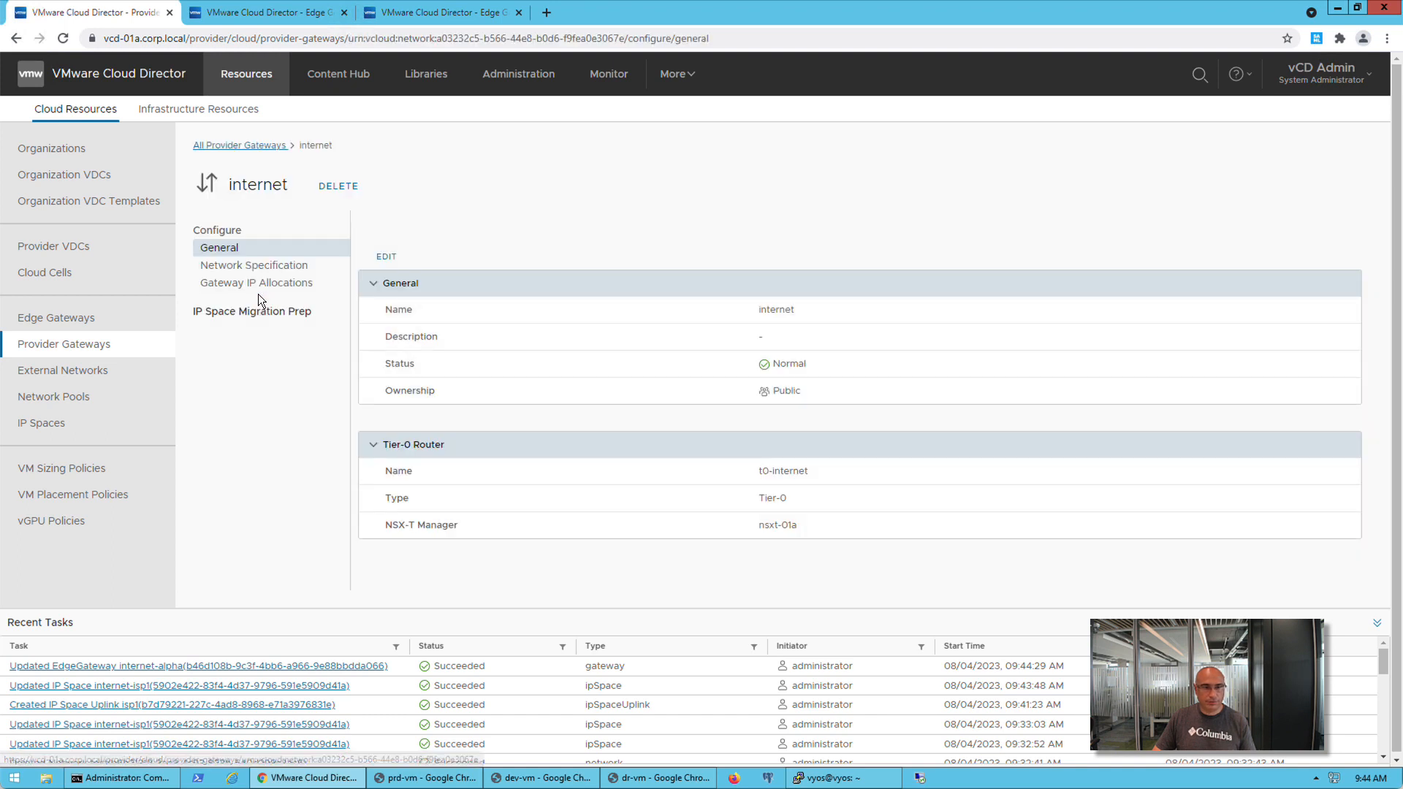
click(275, 318)
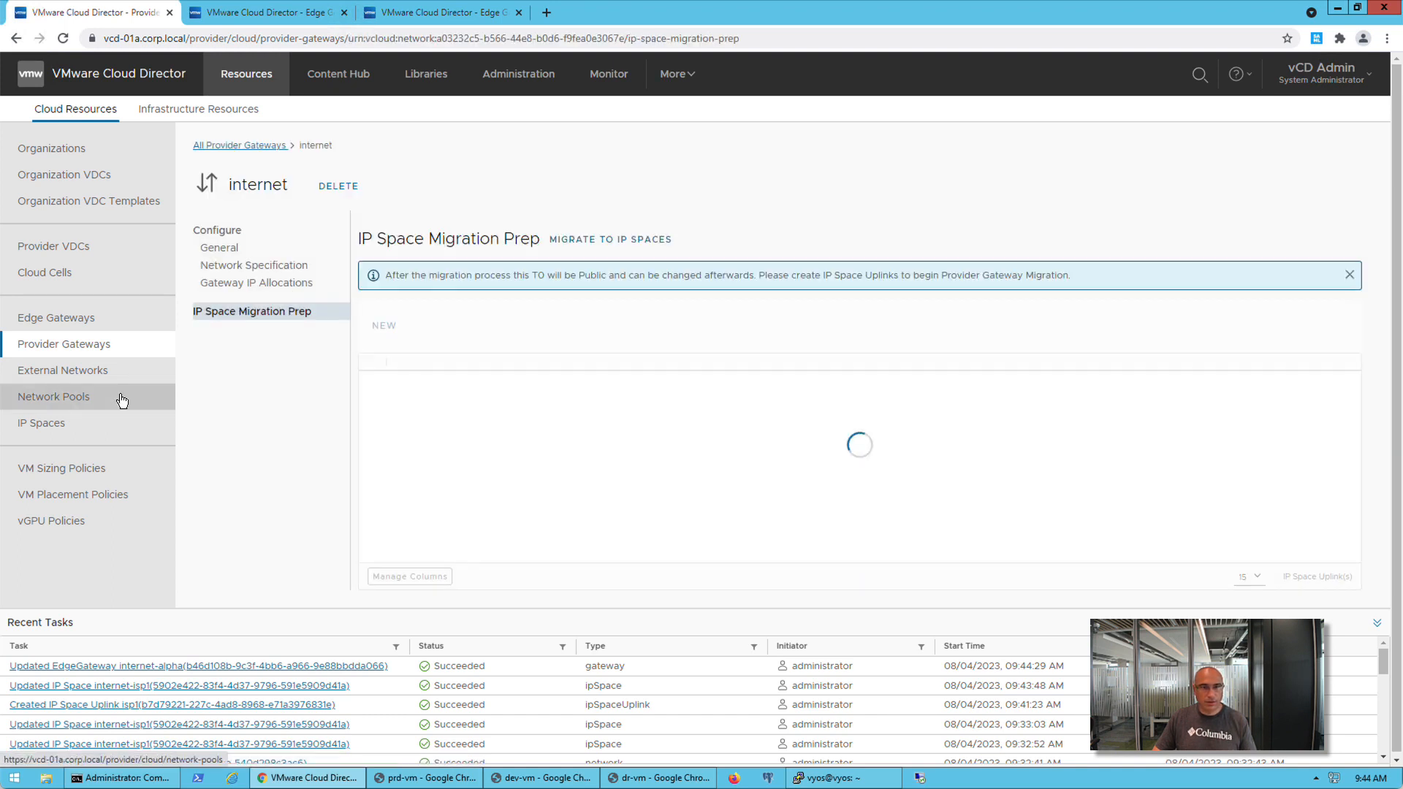
click(611, 239)
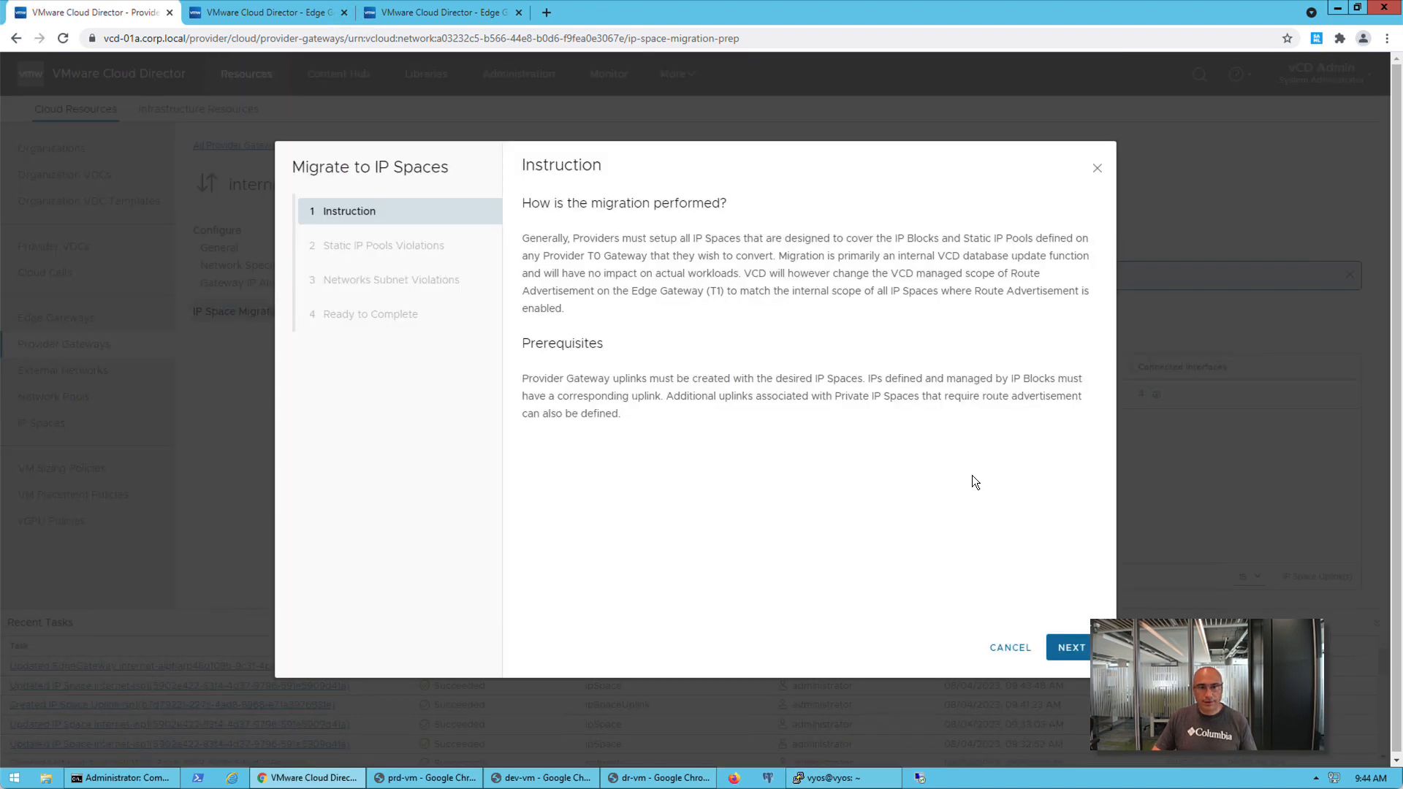
click(1069, 648)
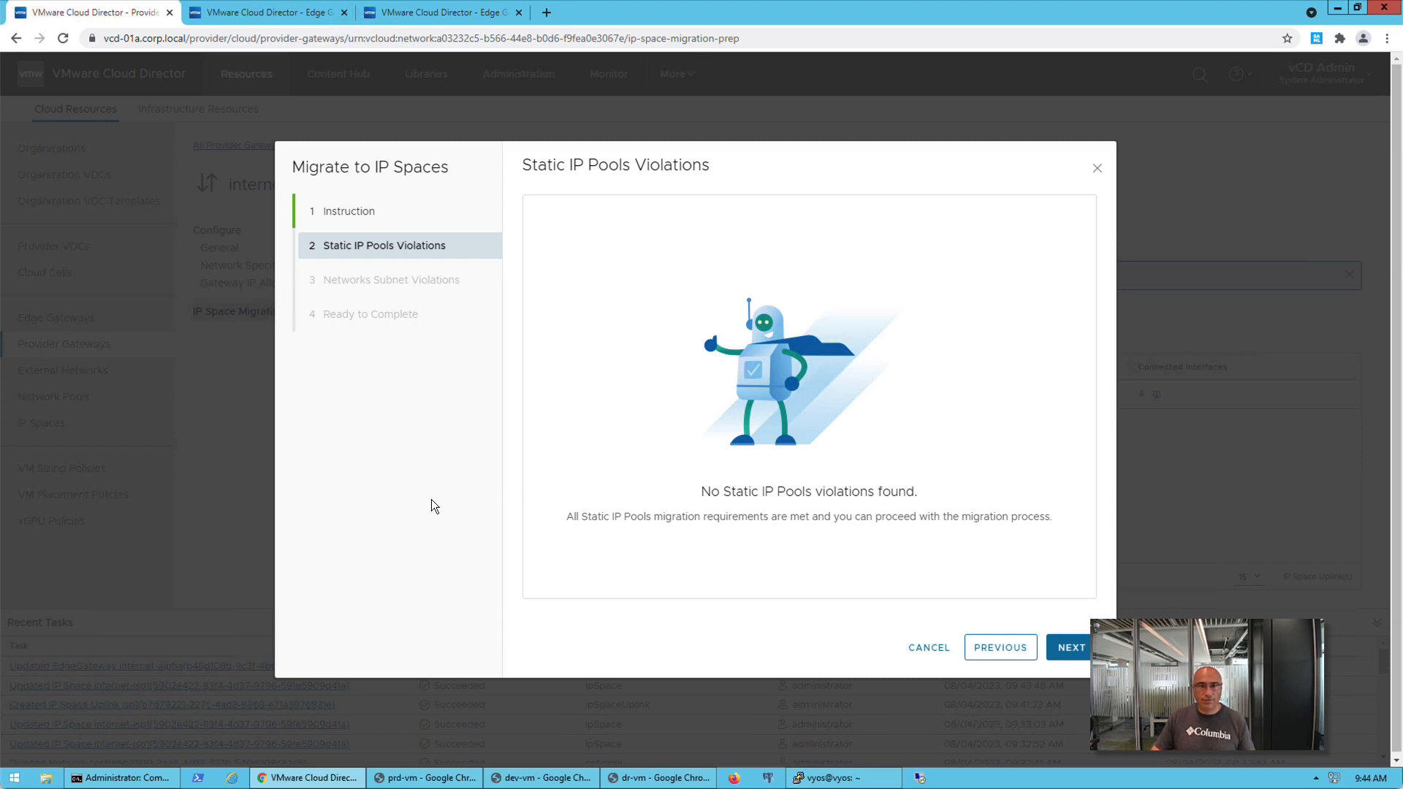
click(1068, 648)
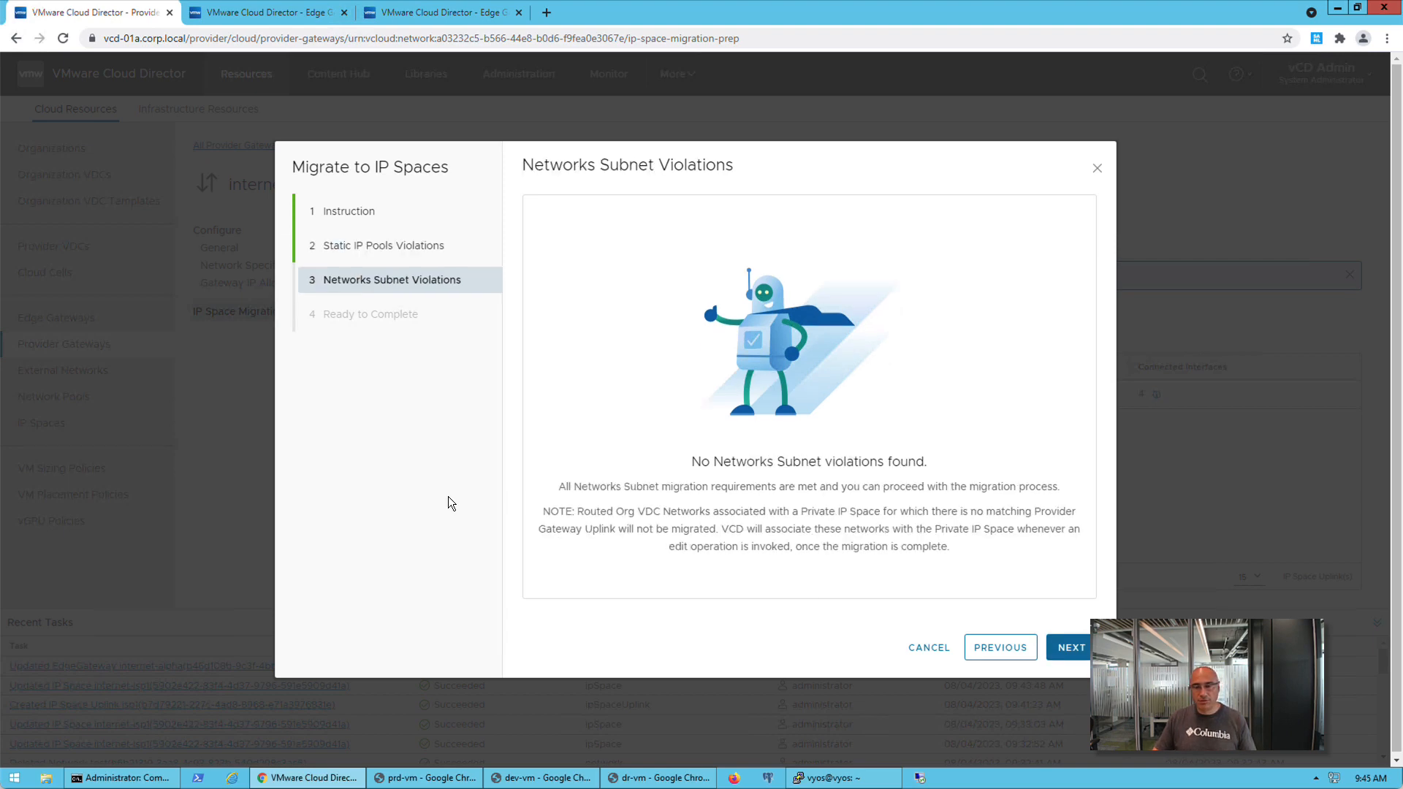
click(1068, 648)
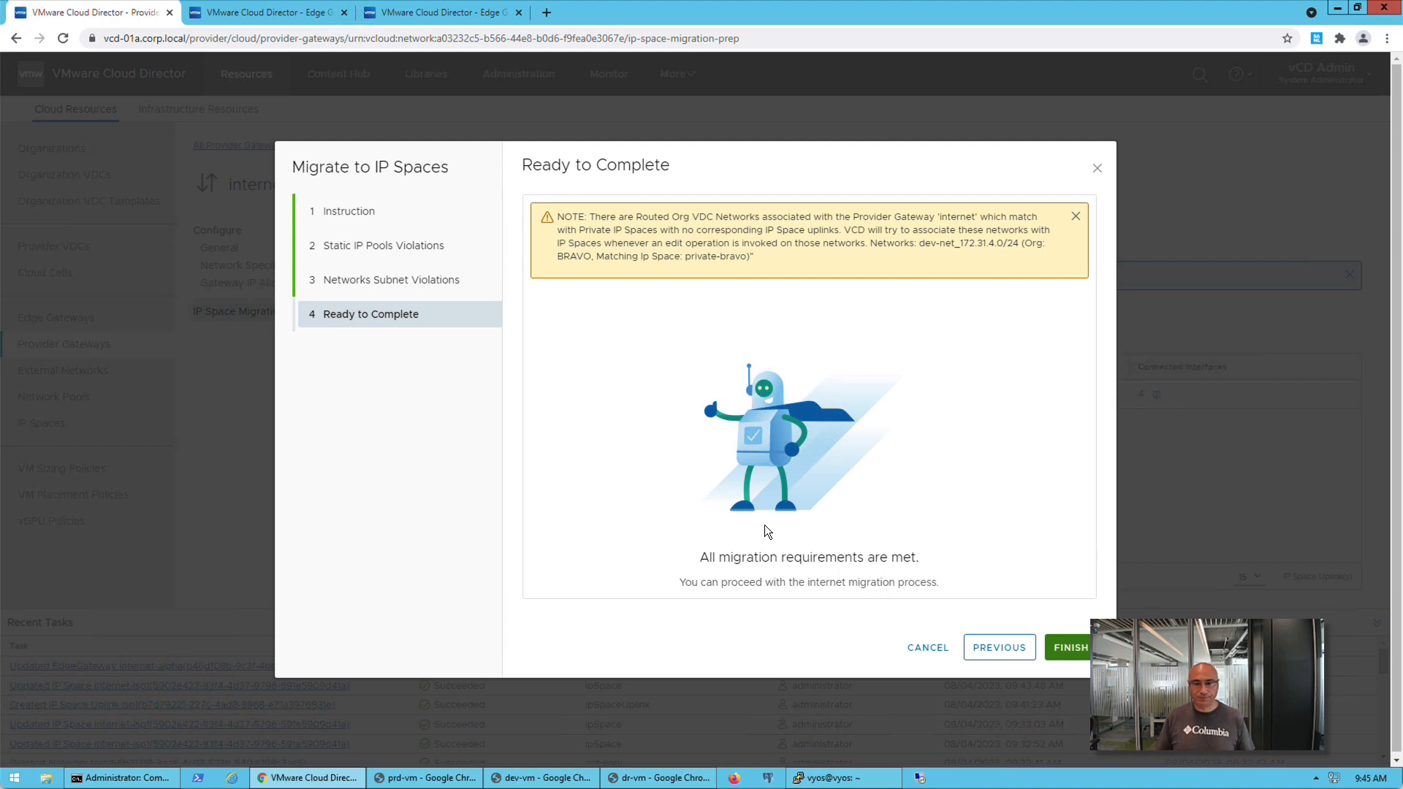
click(1071, 648)
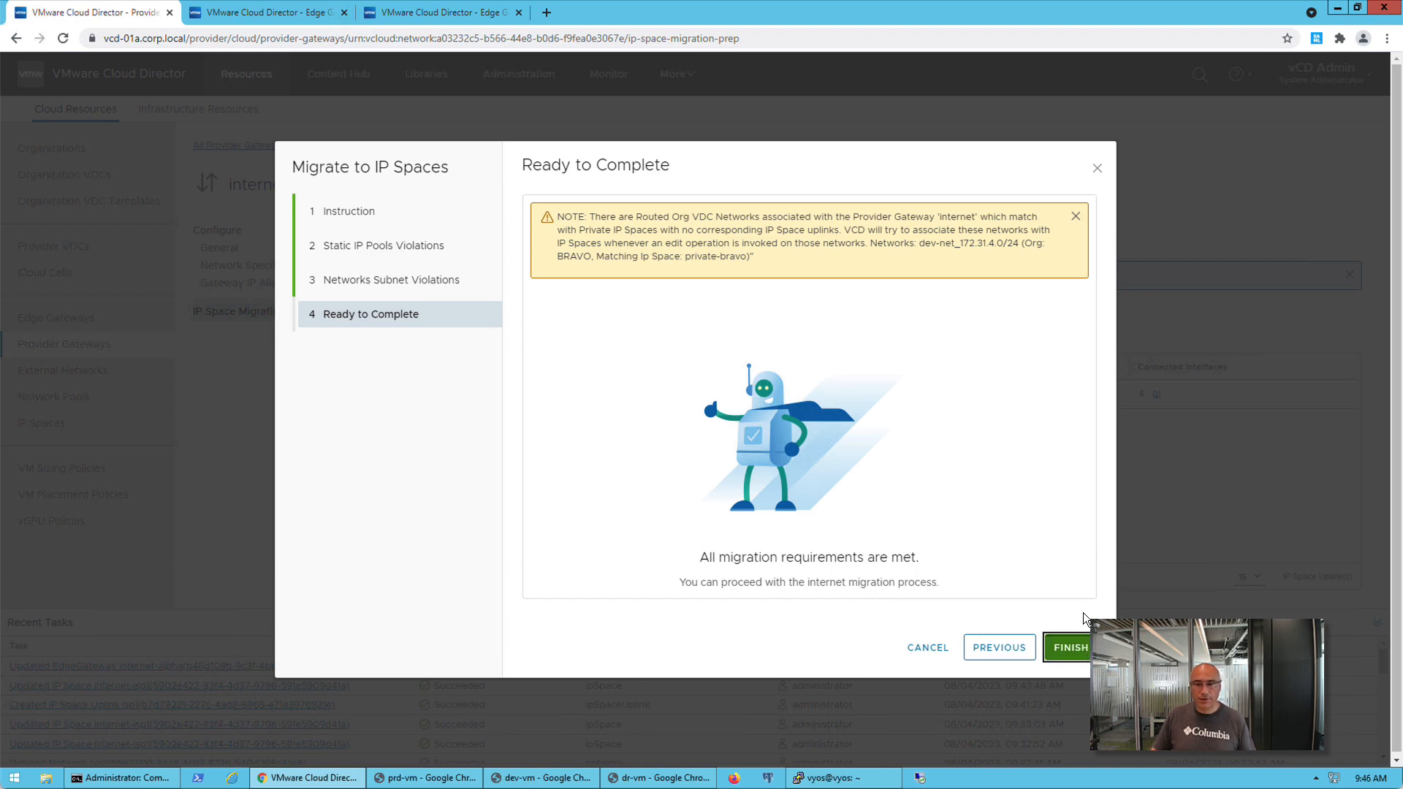
Confirm the internet gateway migration and check the ongoing pings in the prd-vm and dev-vm consoles before returning to the provider gateway
click(1064, 654)
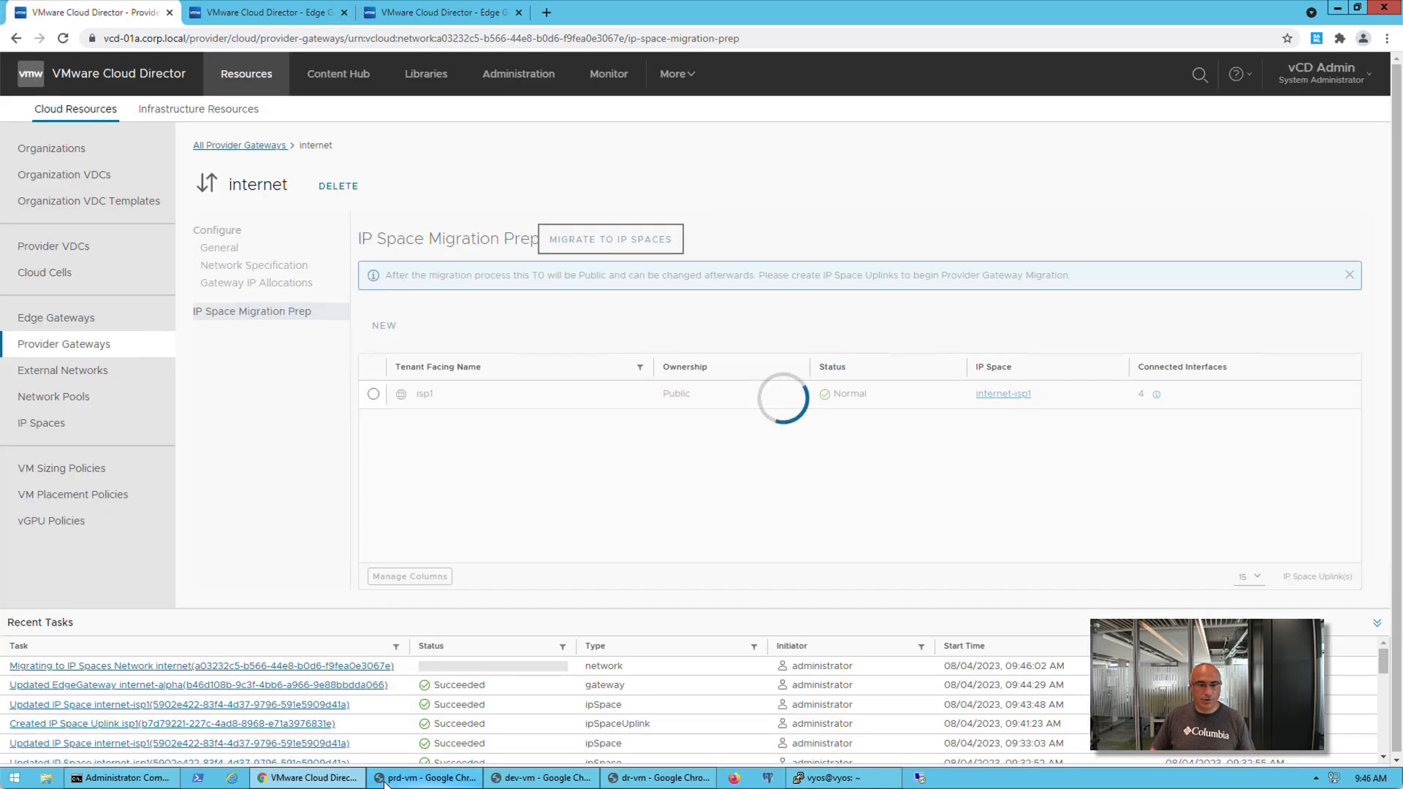
click(424, 778)
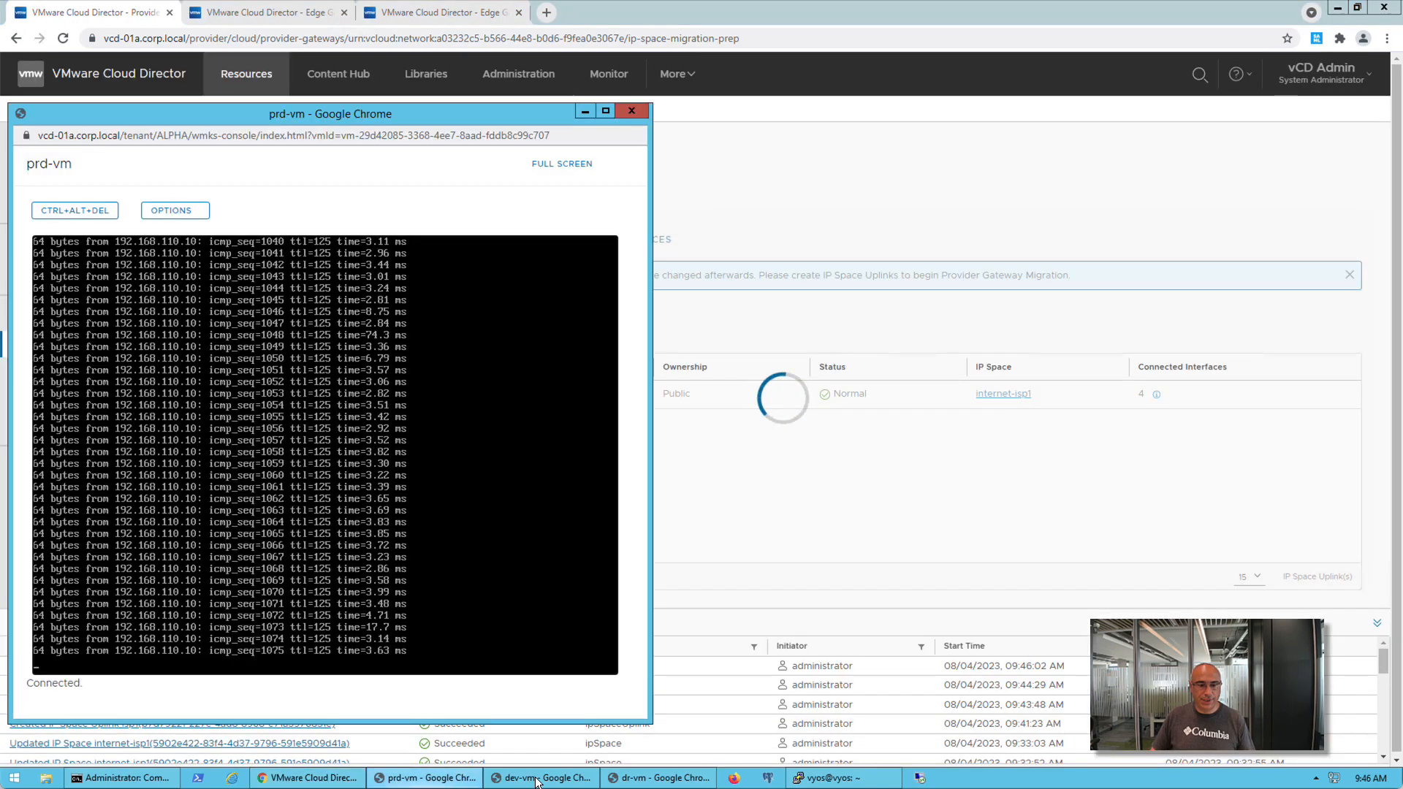
click(541, 778)
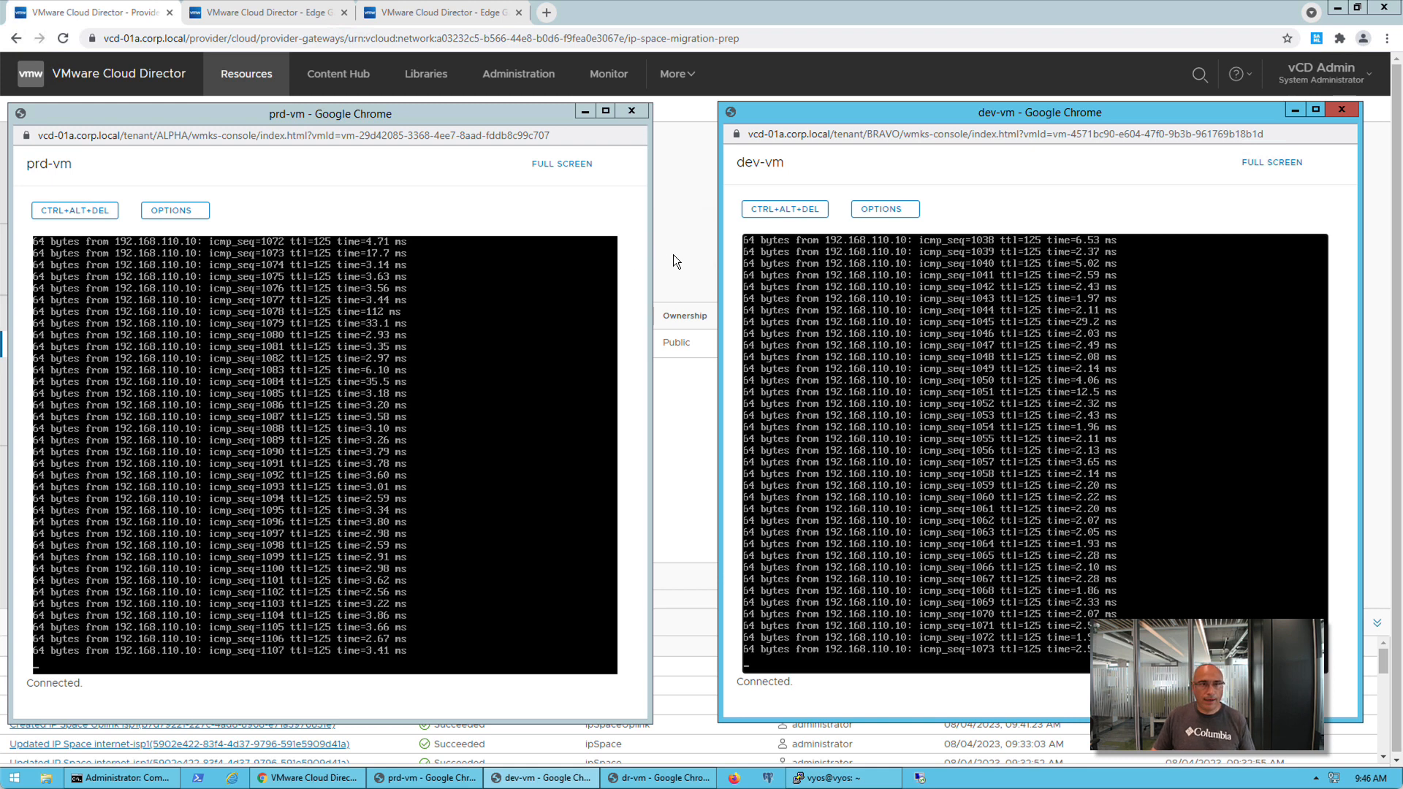
click(152, 20)
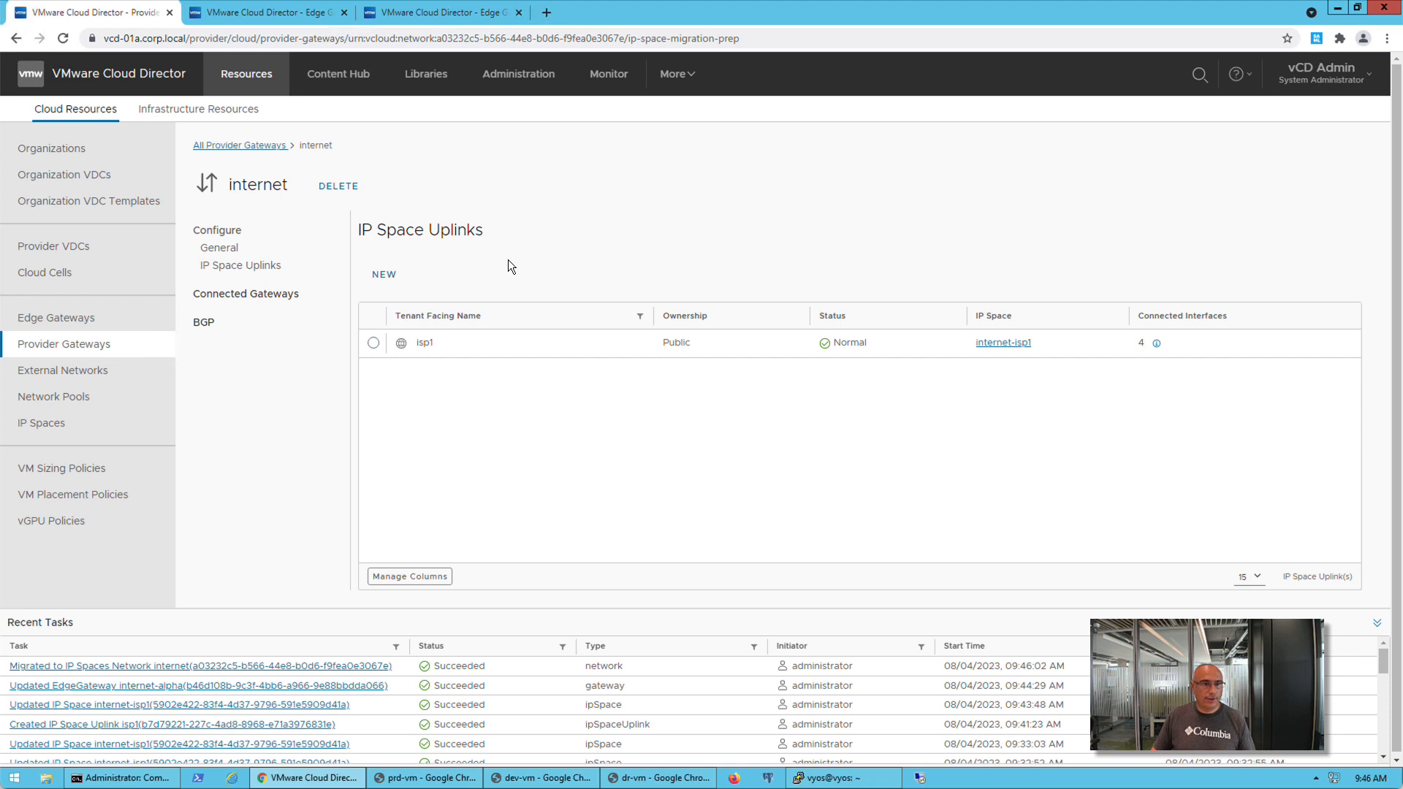
Review the IP ranges, quotas, floating IPs and IP prefixes of the internet-isp1 IP space in the provider portal
click(75, 423)
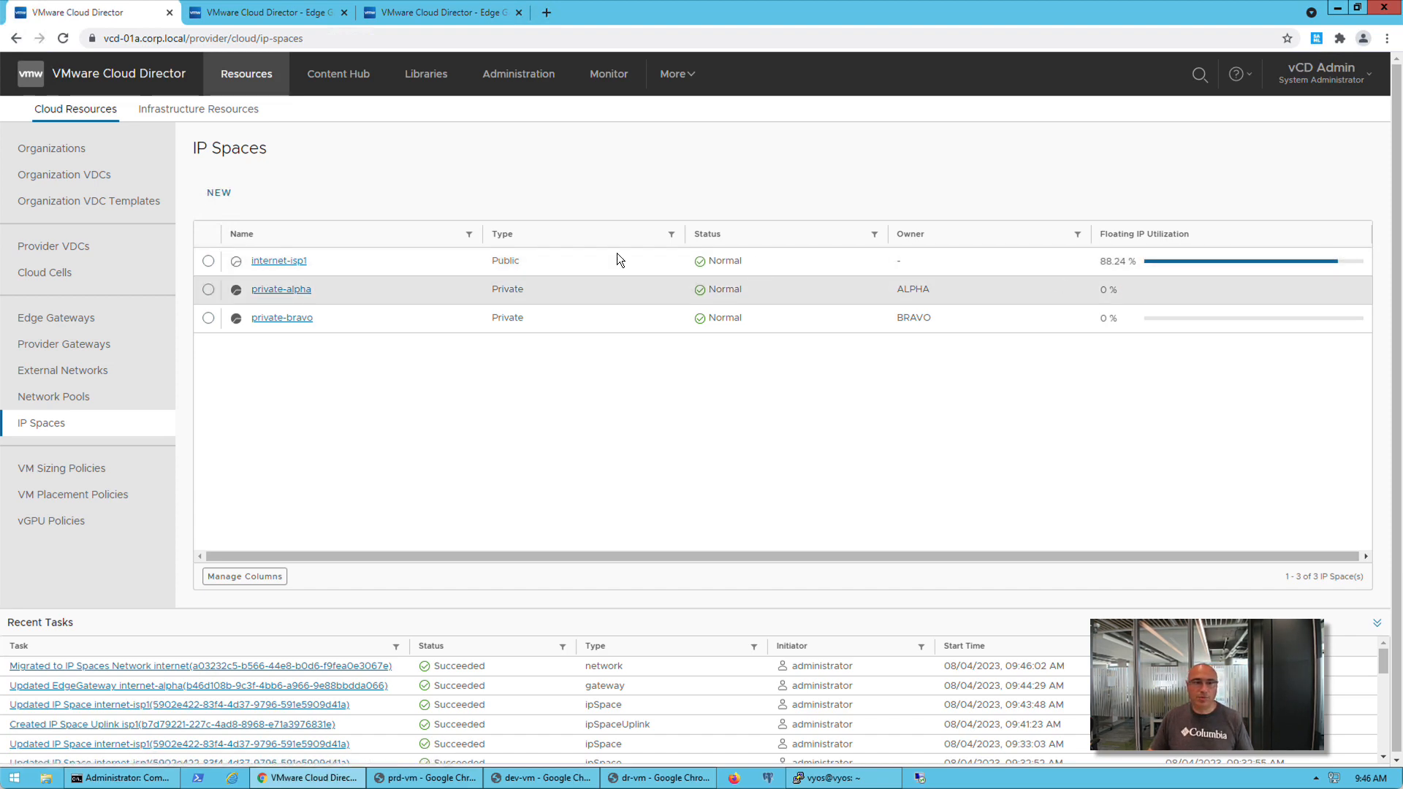
click(286, 263)
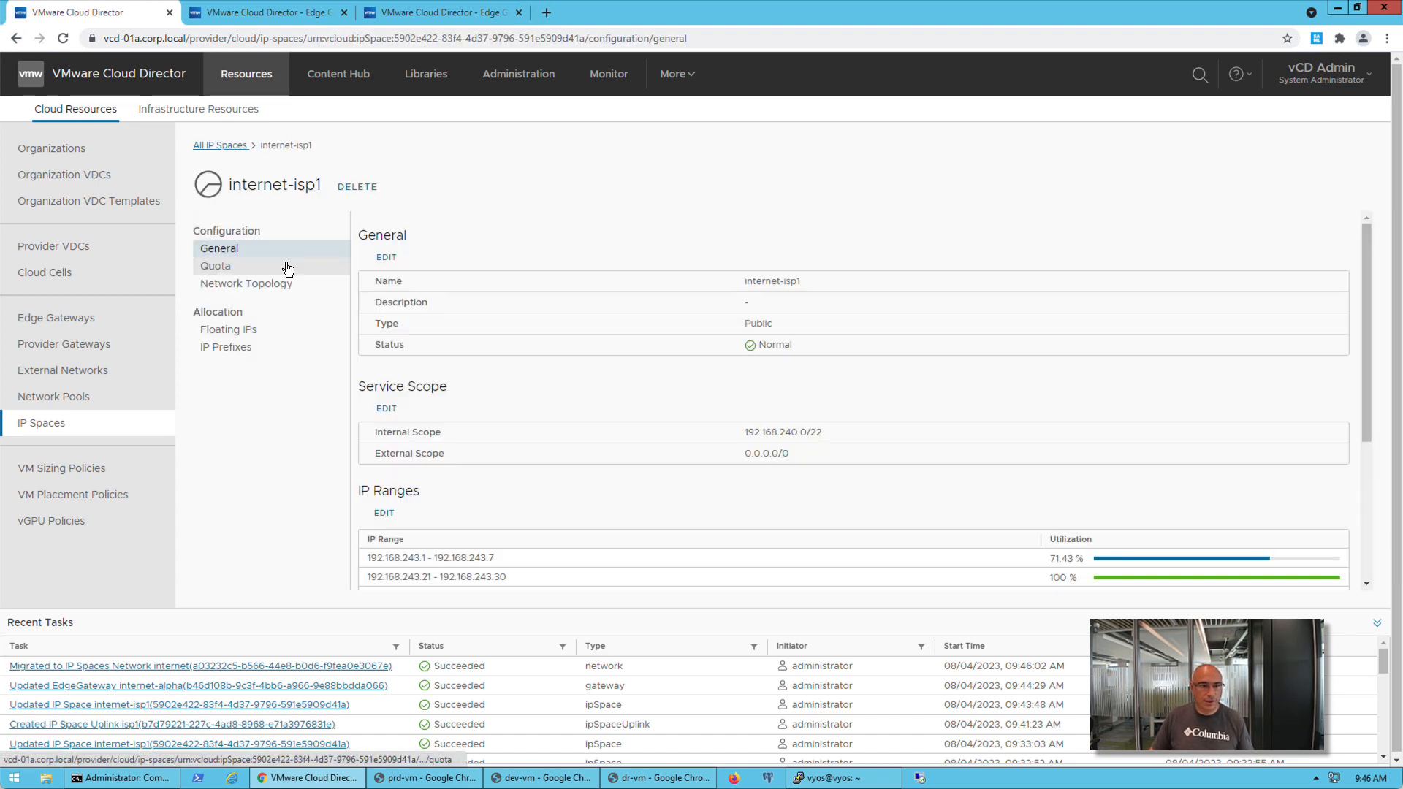
drag(1367, 362, 1367, 445)
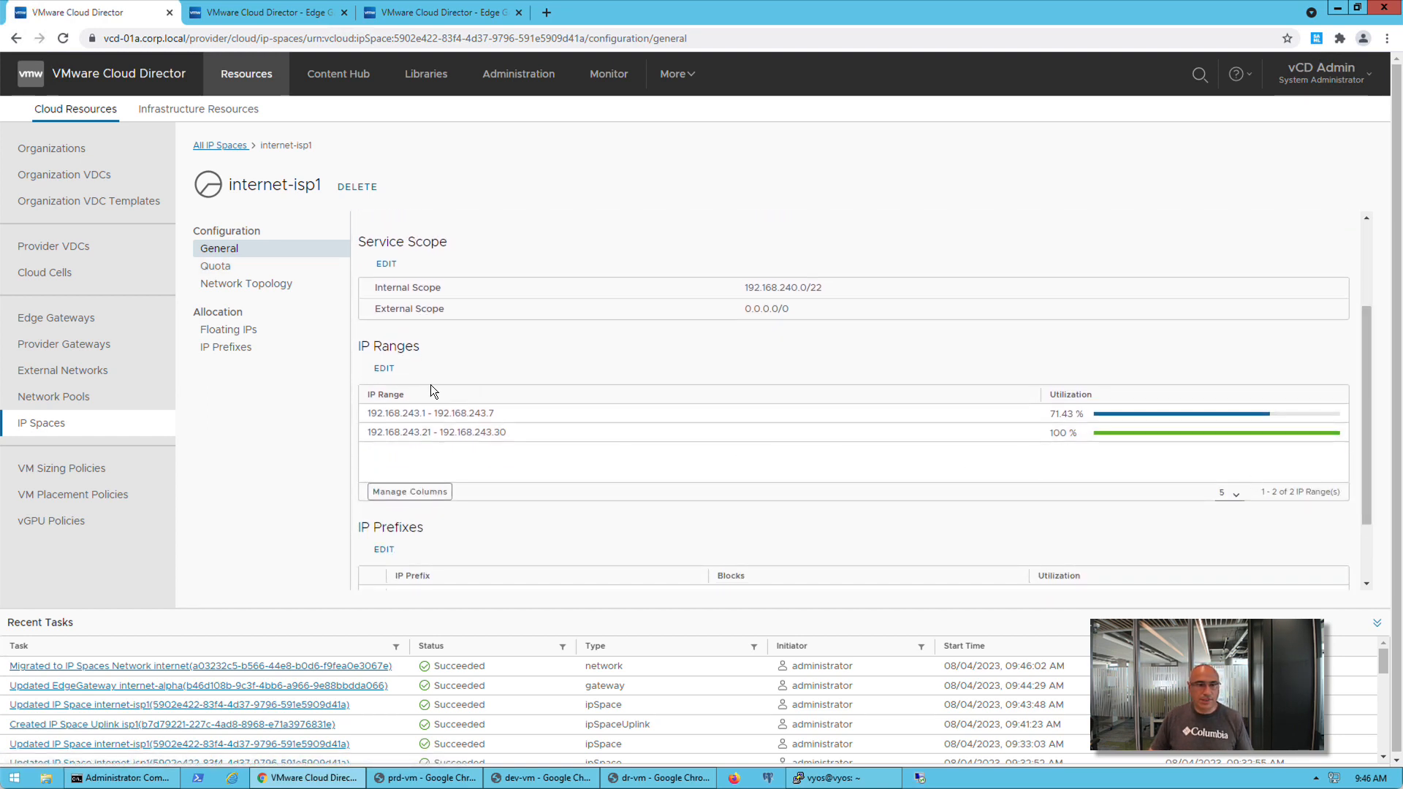
click(229, 274)
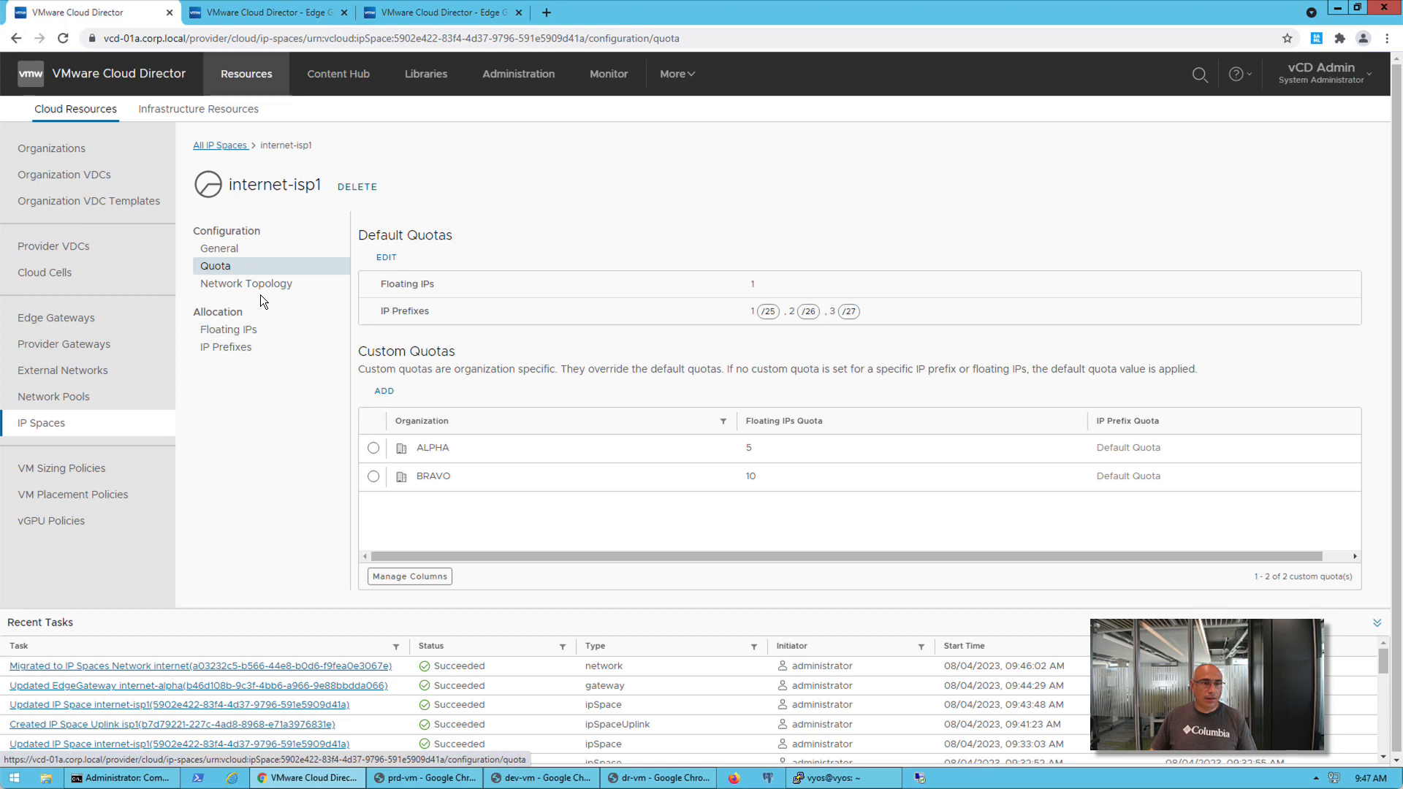
click(244, 332)
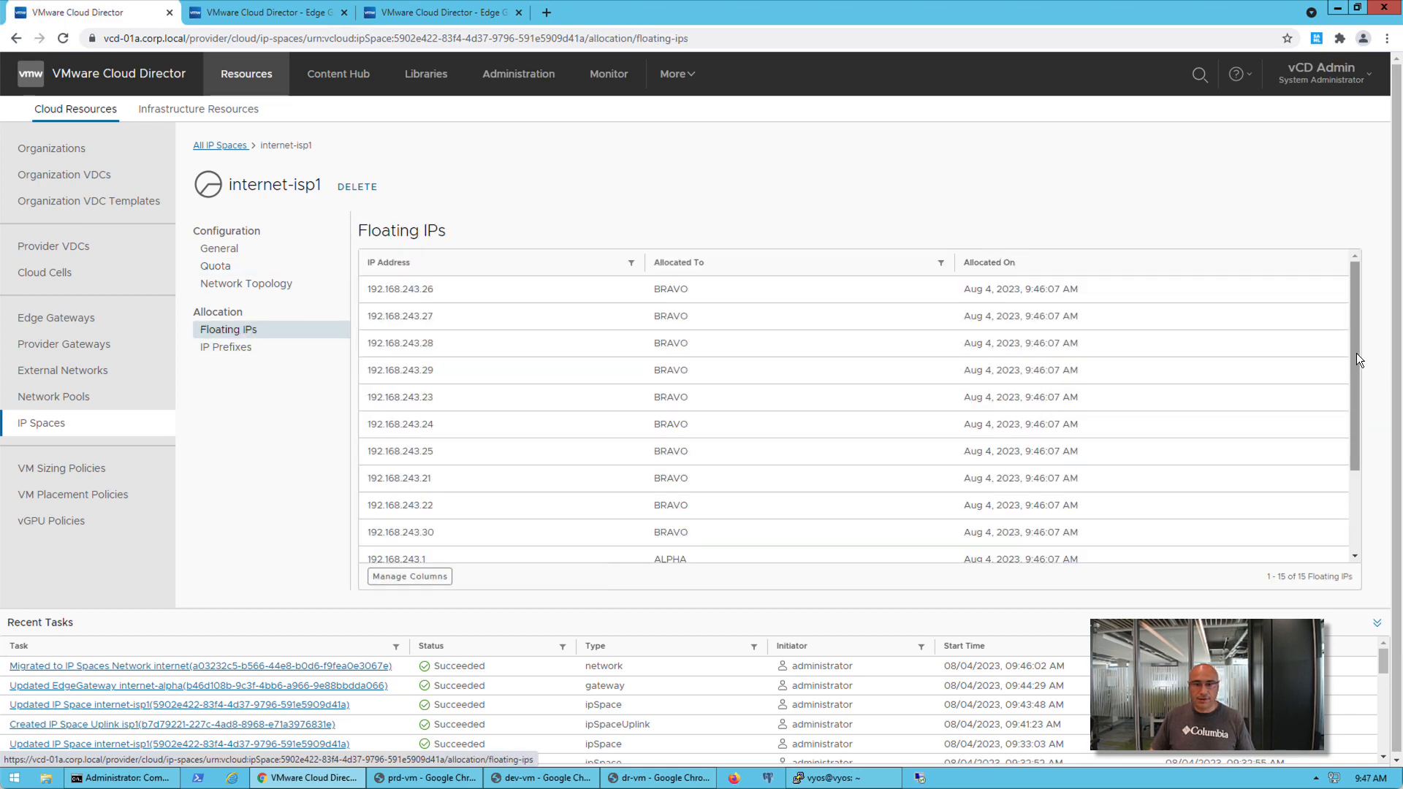
mouse_move(1357, 353)
mouse_down()
mouse_move(1359, 487)
mouse_move(1356, 348)
mouse_up()
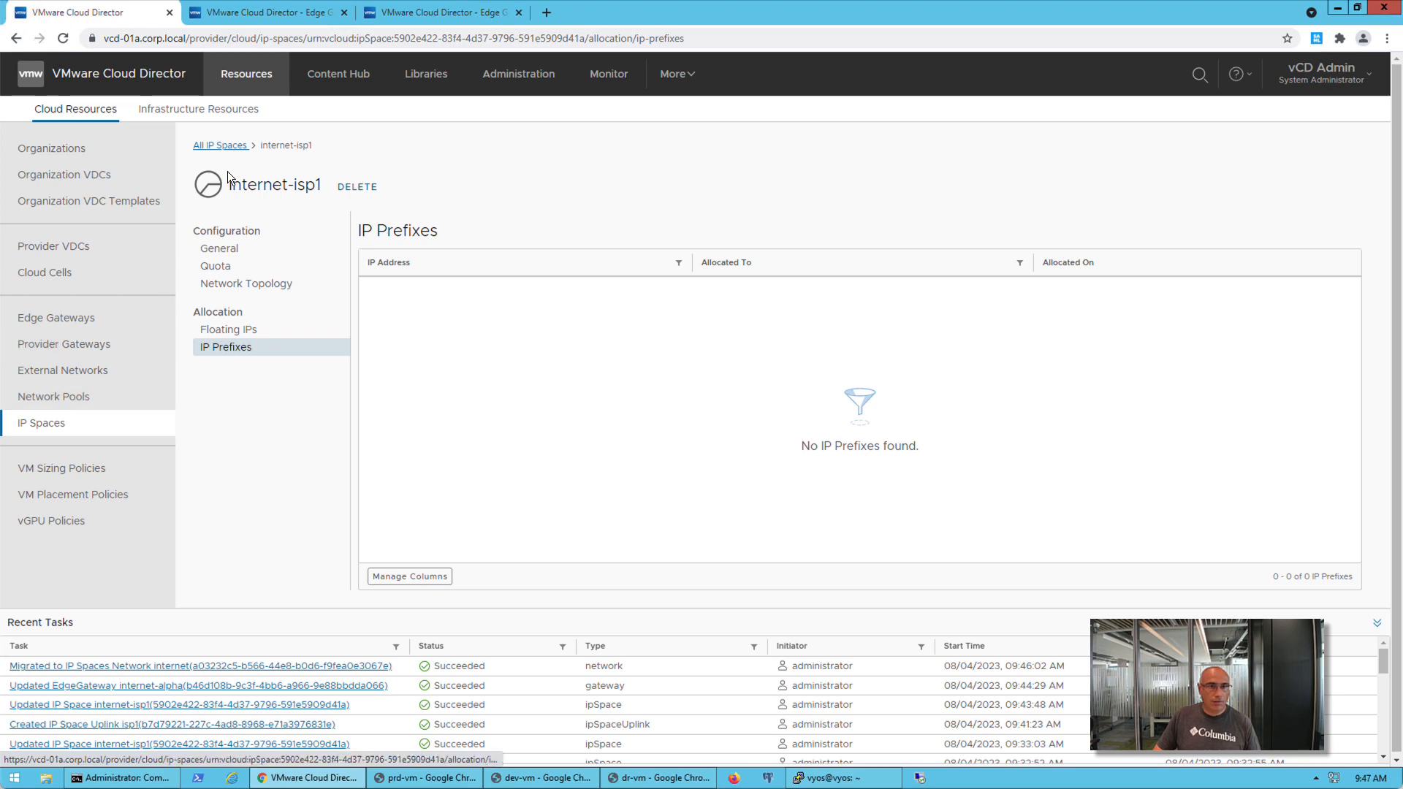
Review the general details and floating IP allocations of internet-isp1 in the ALPHA tenant
click(242, 14)
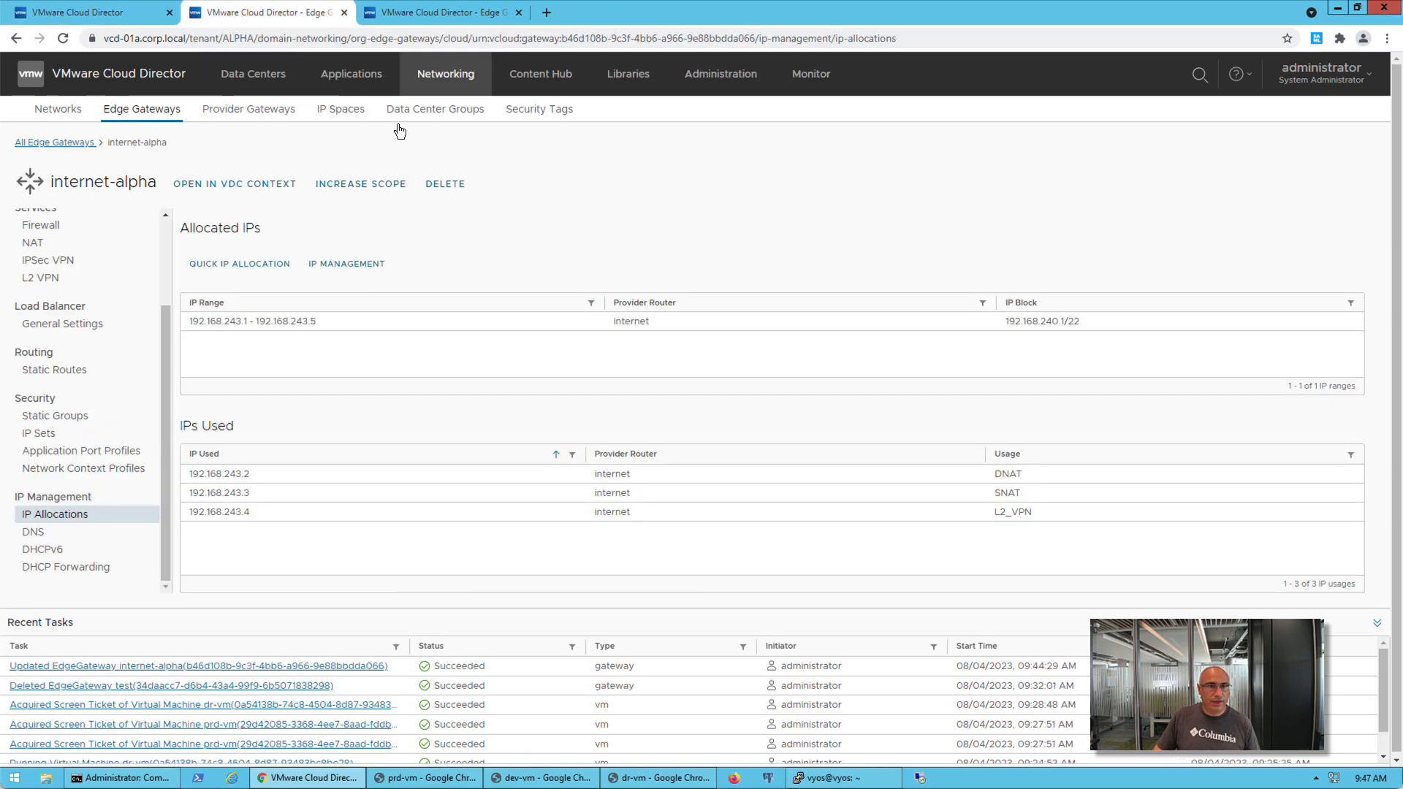
click(340, 114)
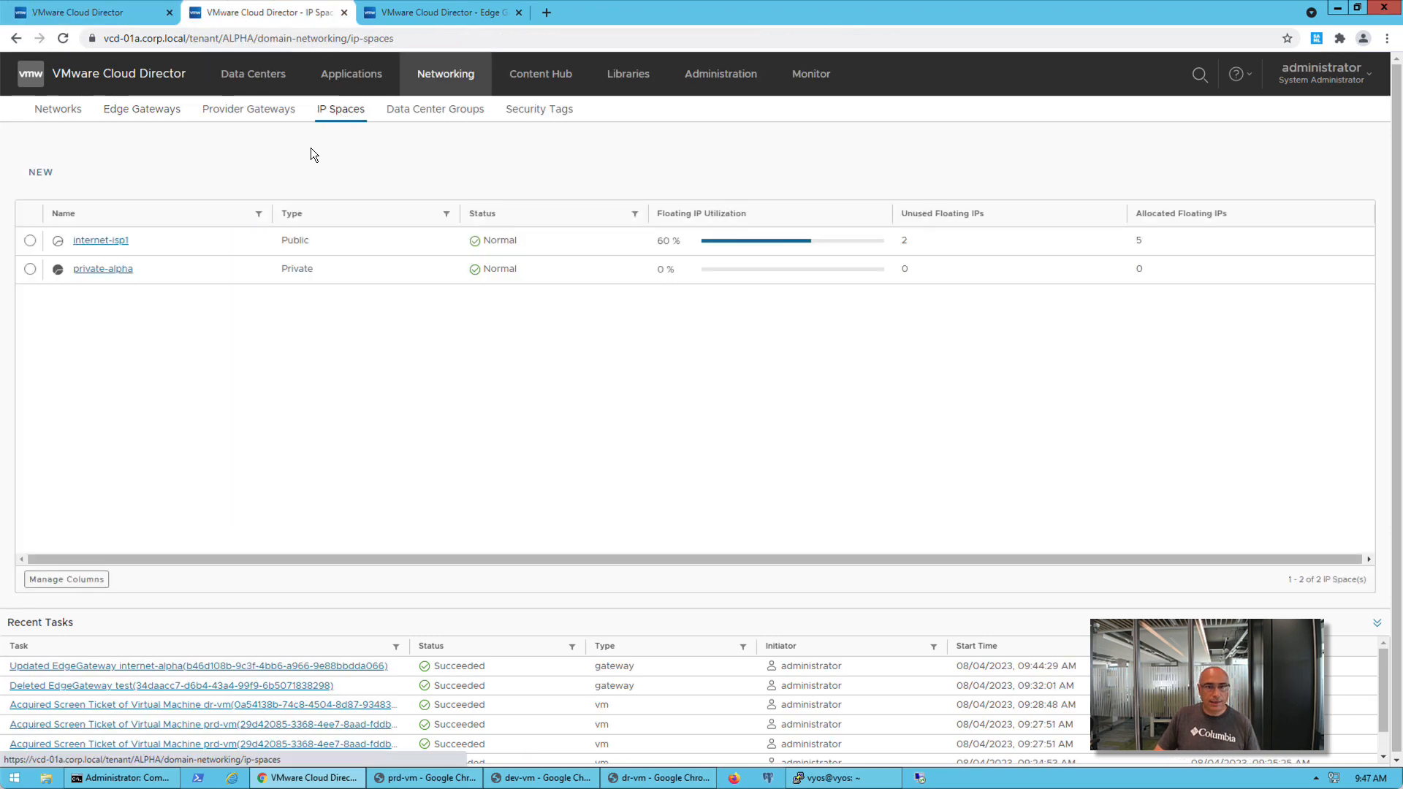
click(105, 243)
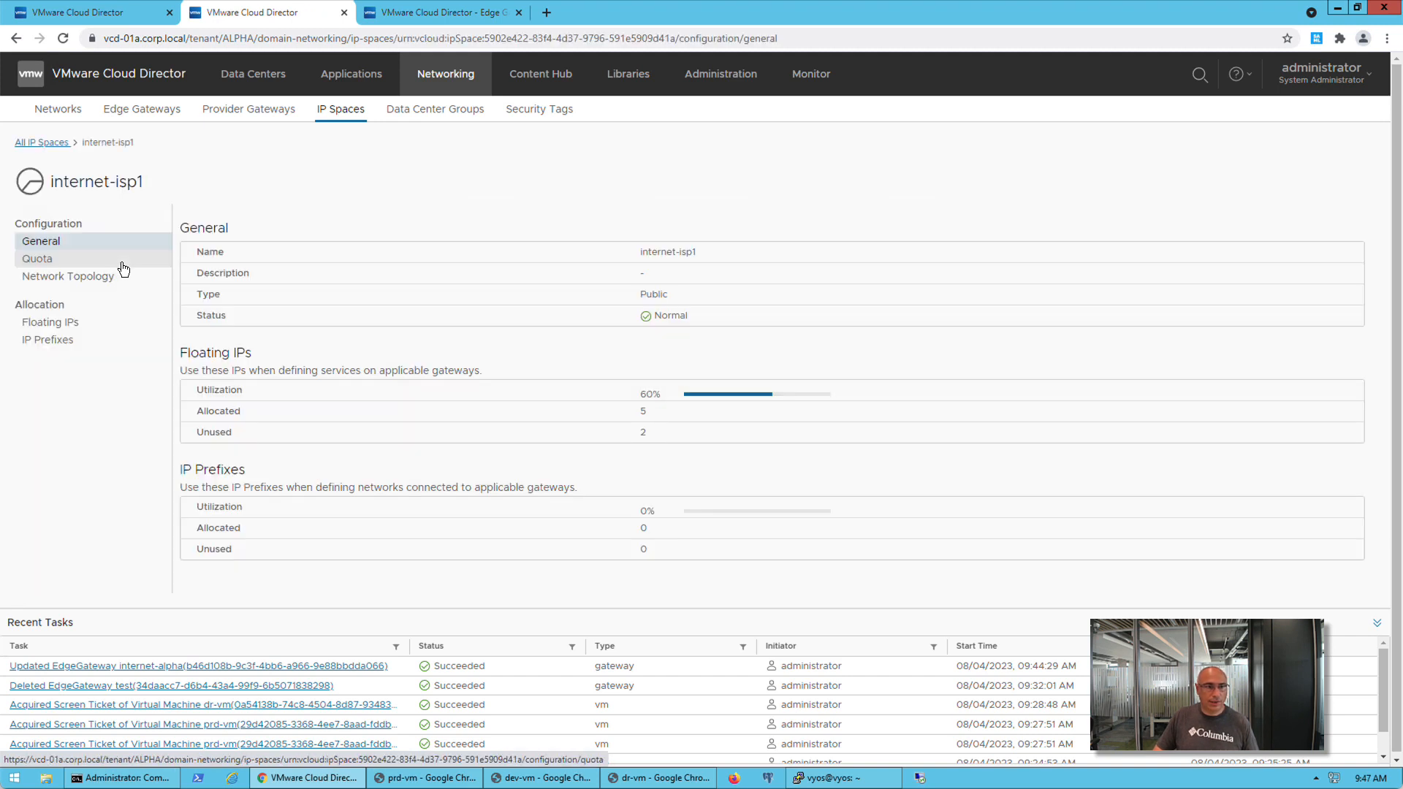
click(79, 326)
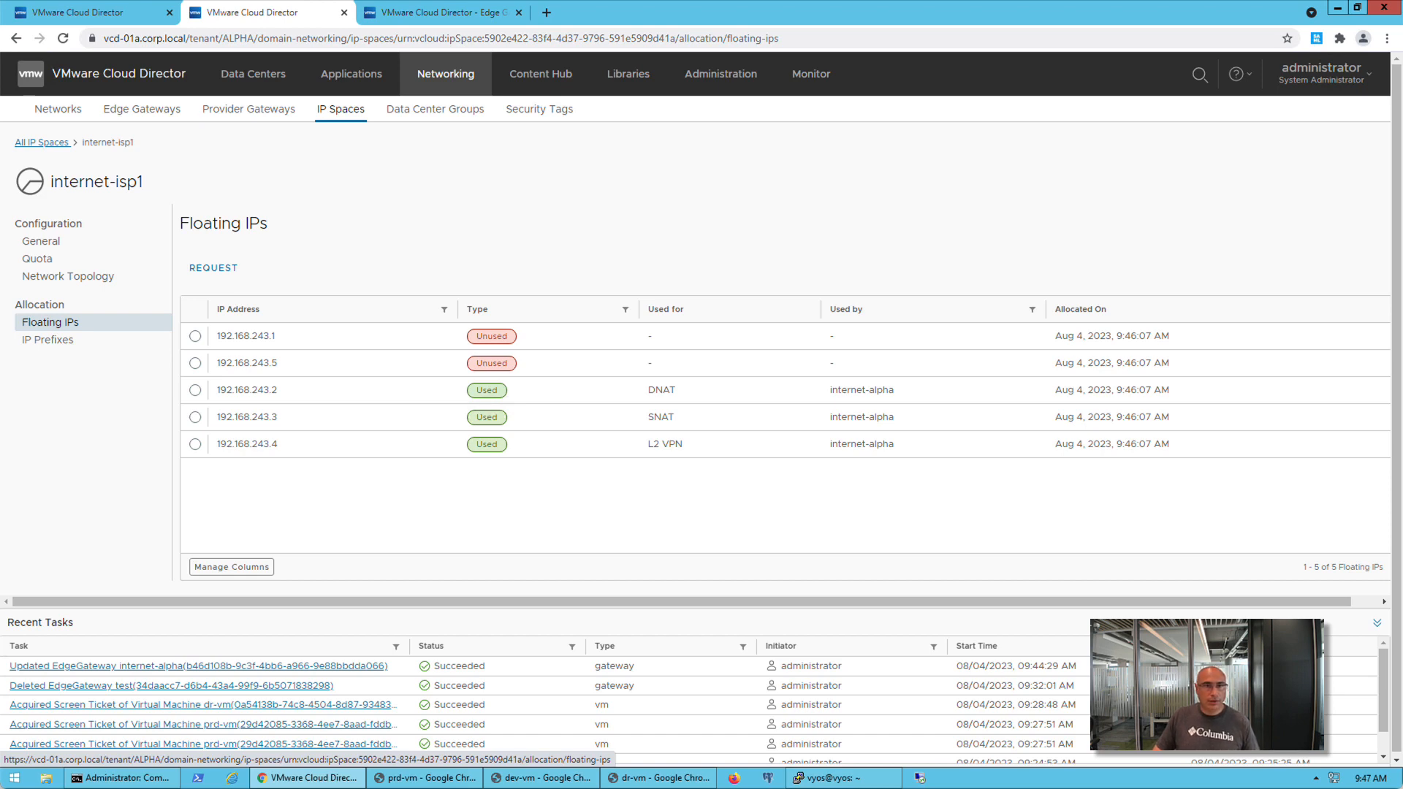
Examine the floating IPs of the internet-isp1 IP space in the BRAVO tenant
click(447, 12)
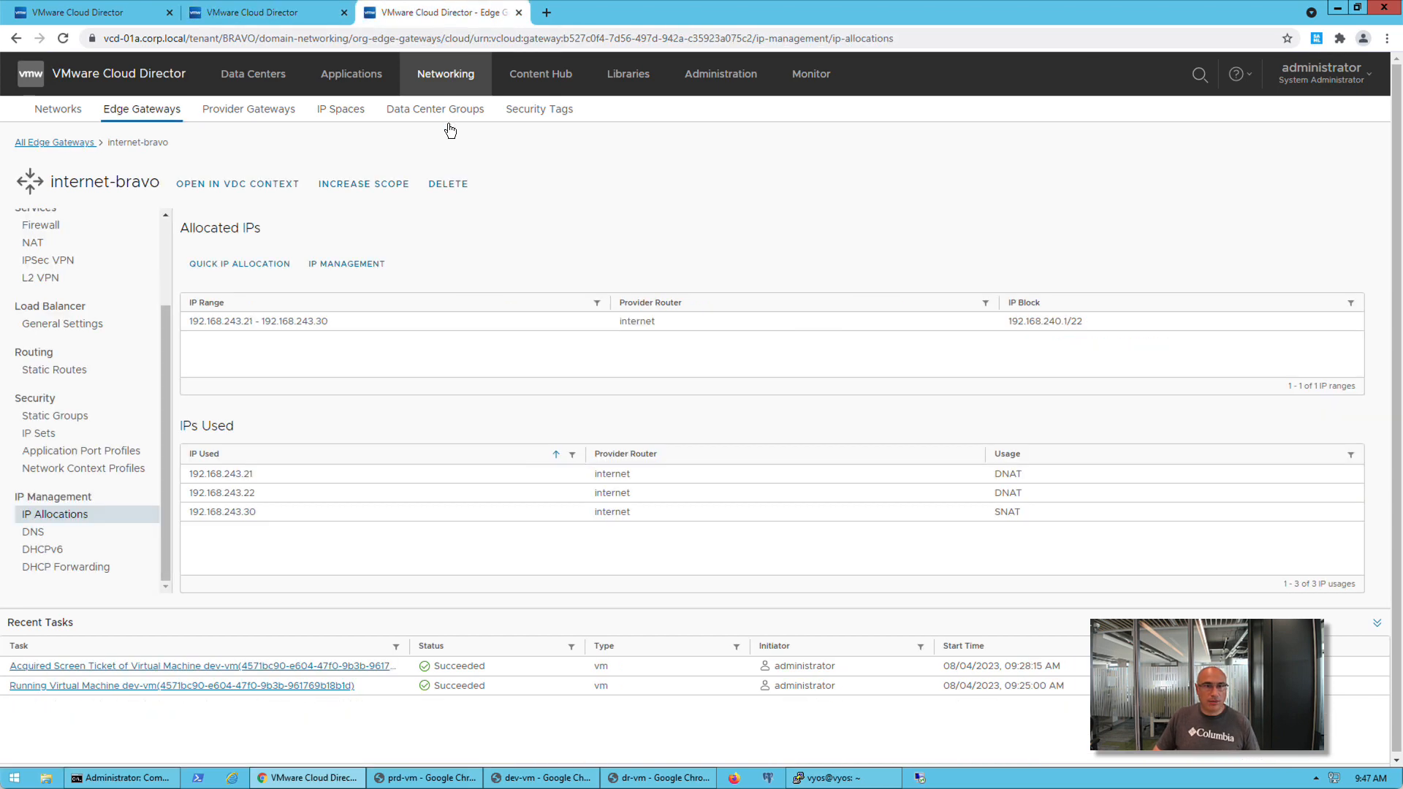
click(342, 115)
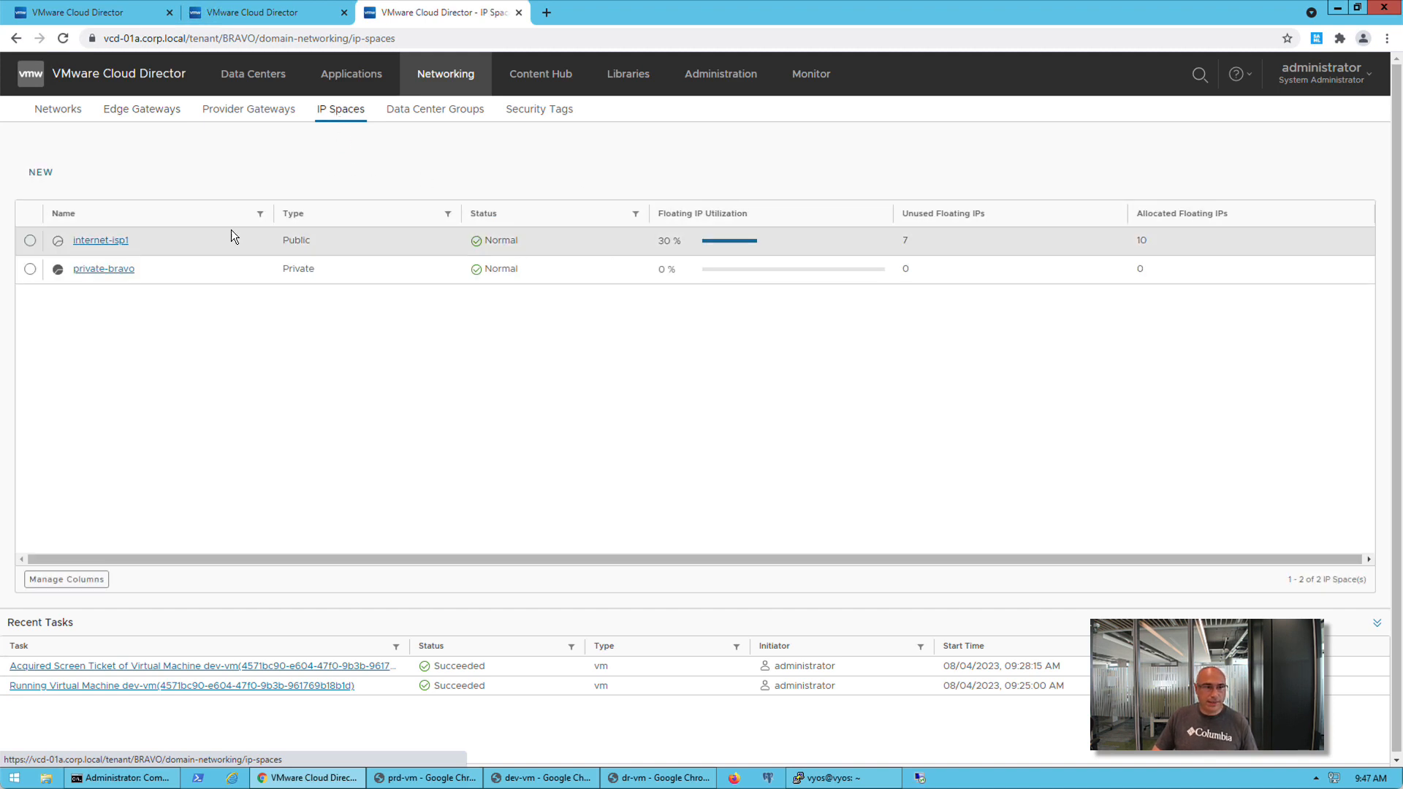
click(88, 243)
click(68, 329)
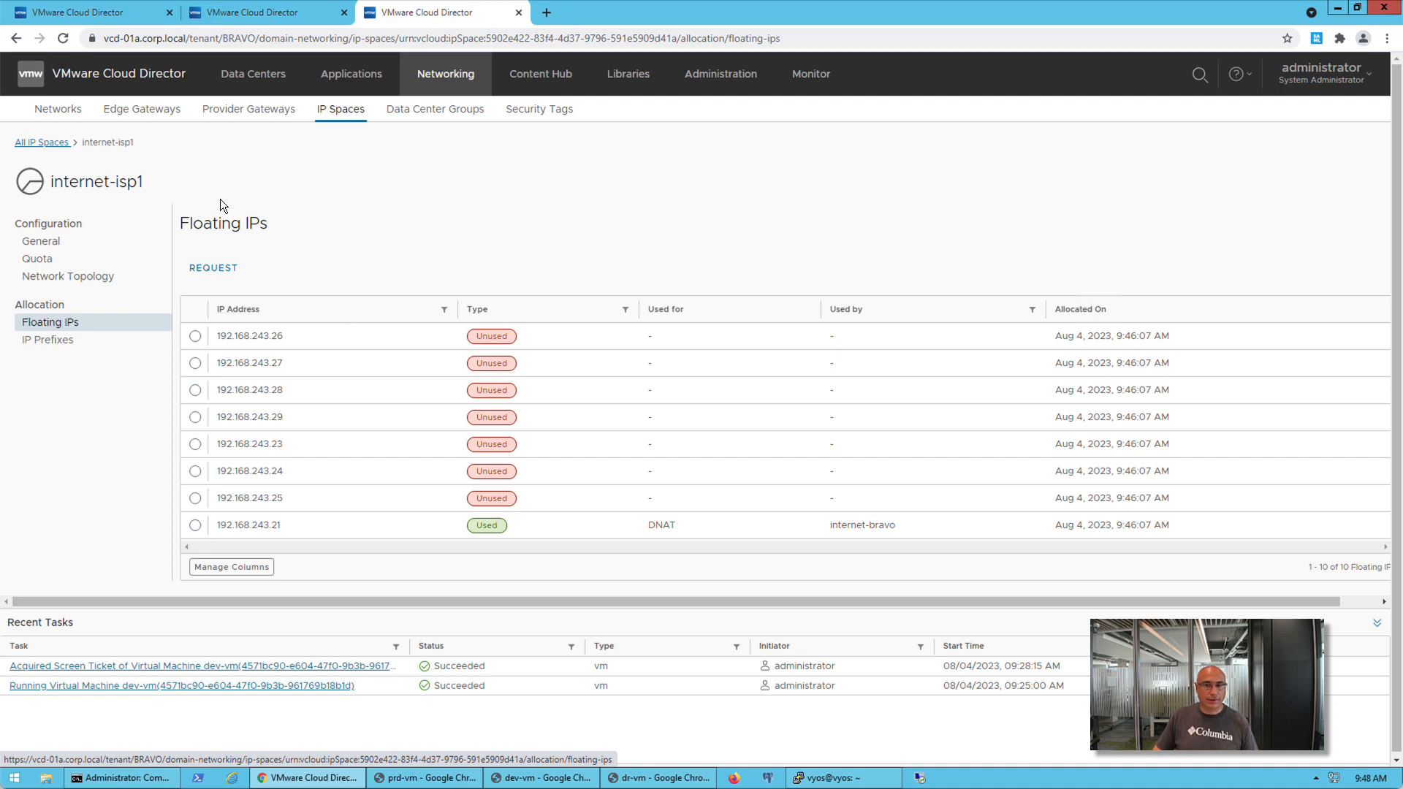
Examine the internet-bravo edge gateway's IP allocations, its IP Management options and its DNS forwarder settings
click(144, 120)
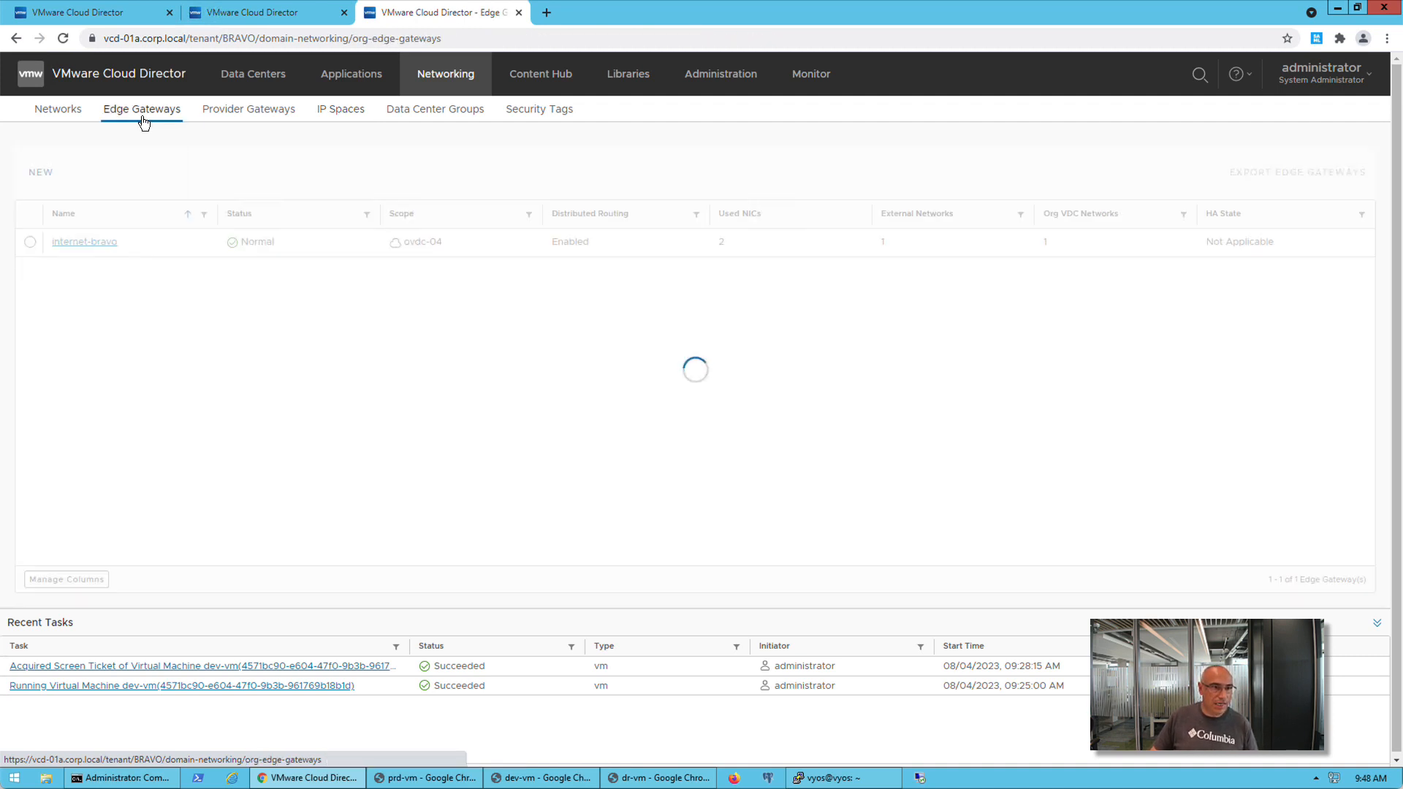
click(87, 247)
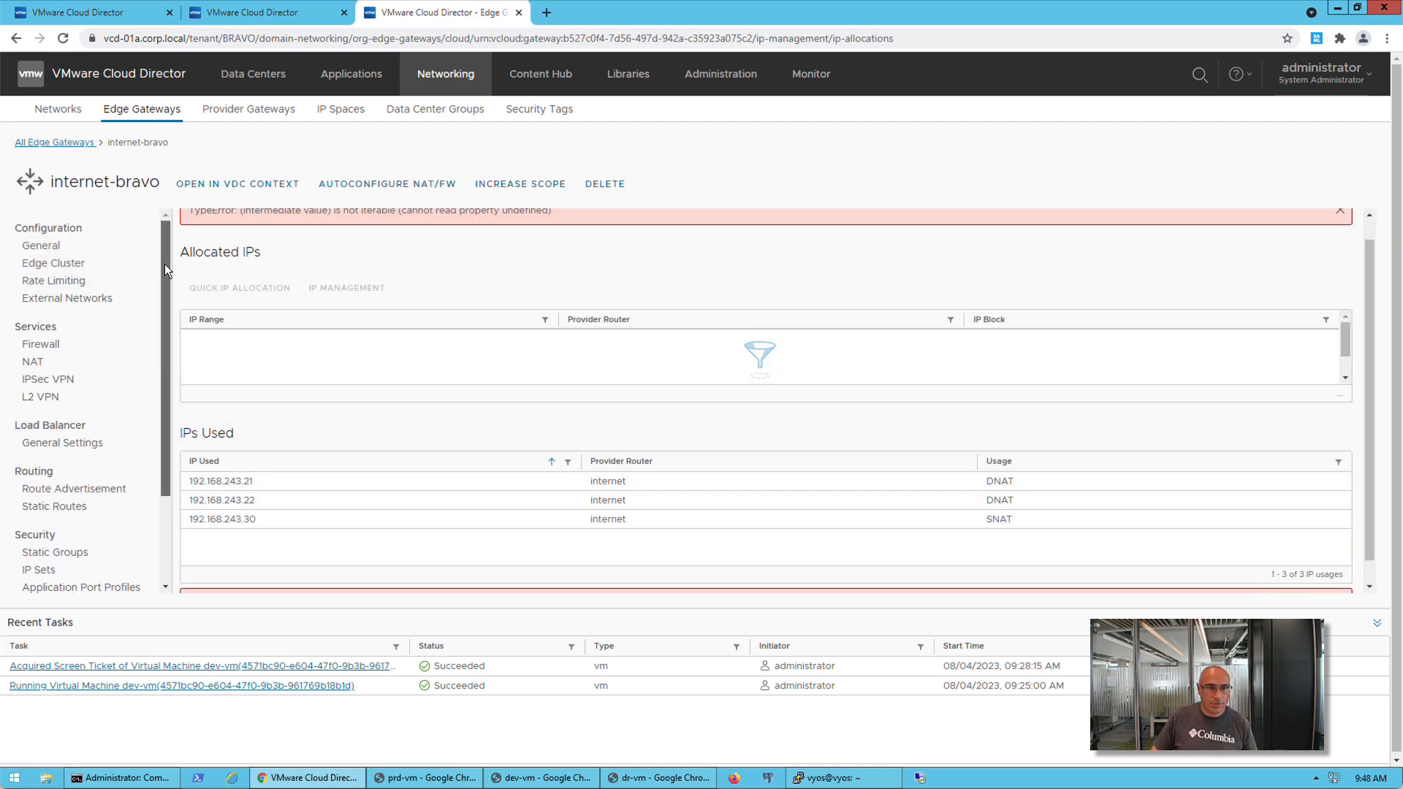
scroll(165, 269, down, 1)
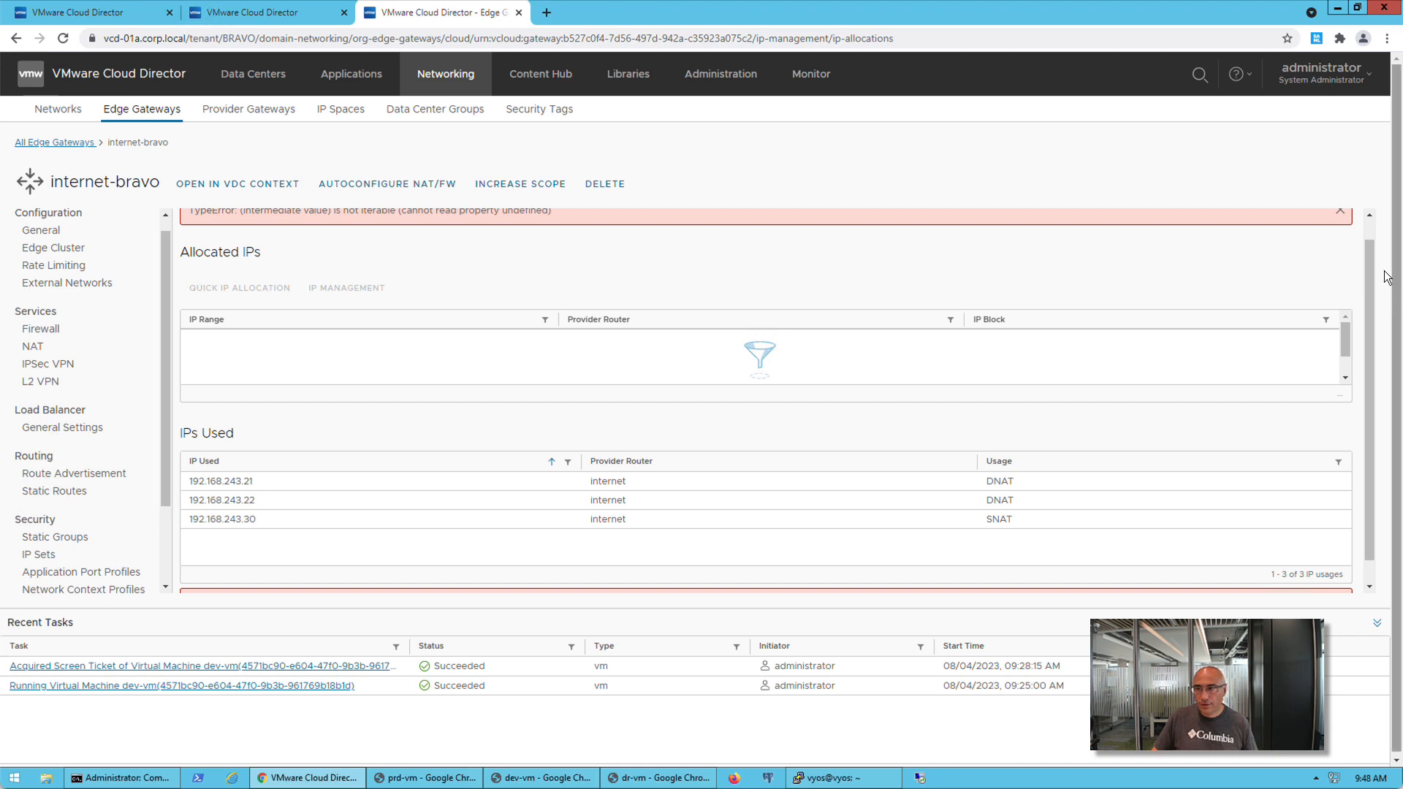
scroll(1371, 242, down, 1)
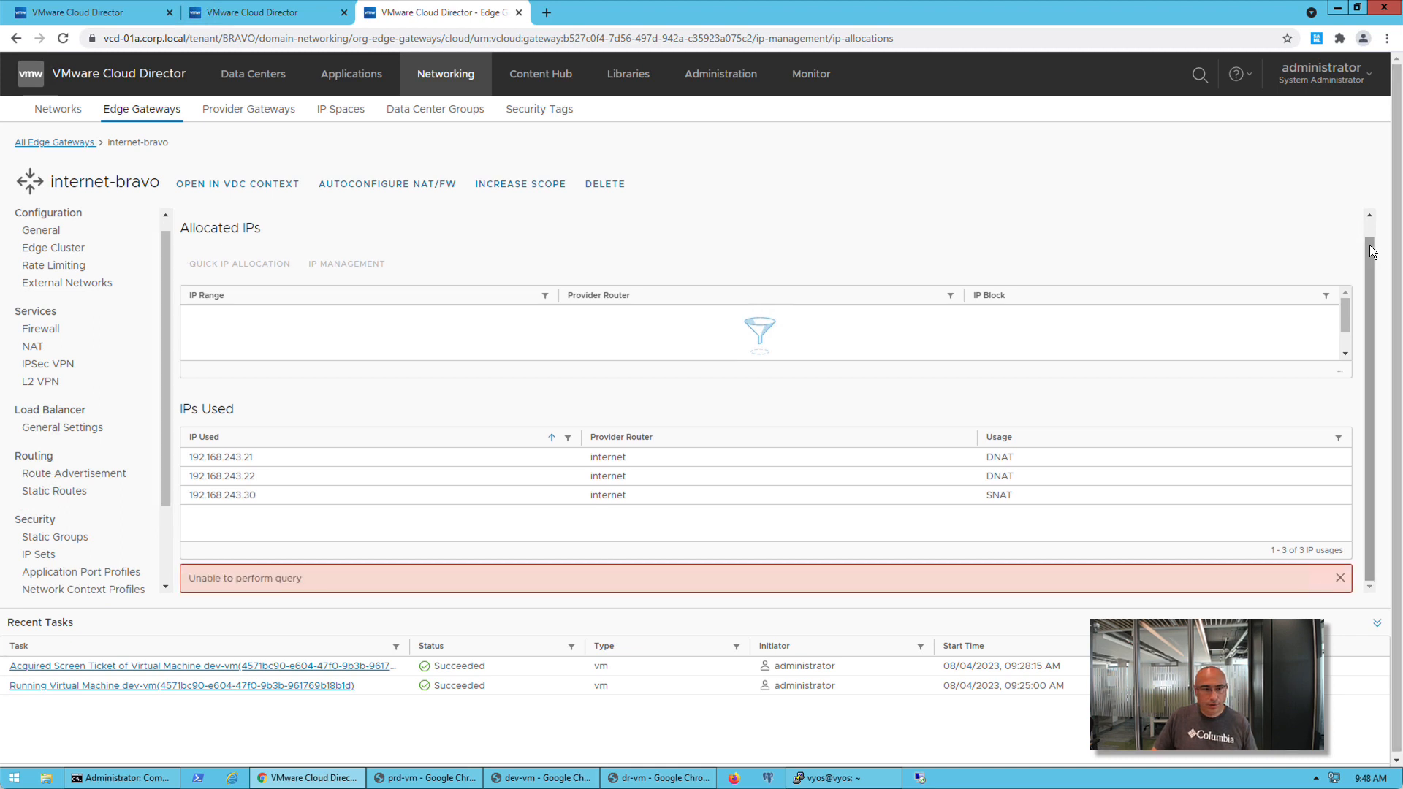
scroll(1369, 244, up, 1)
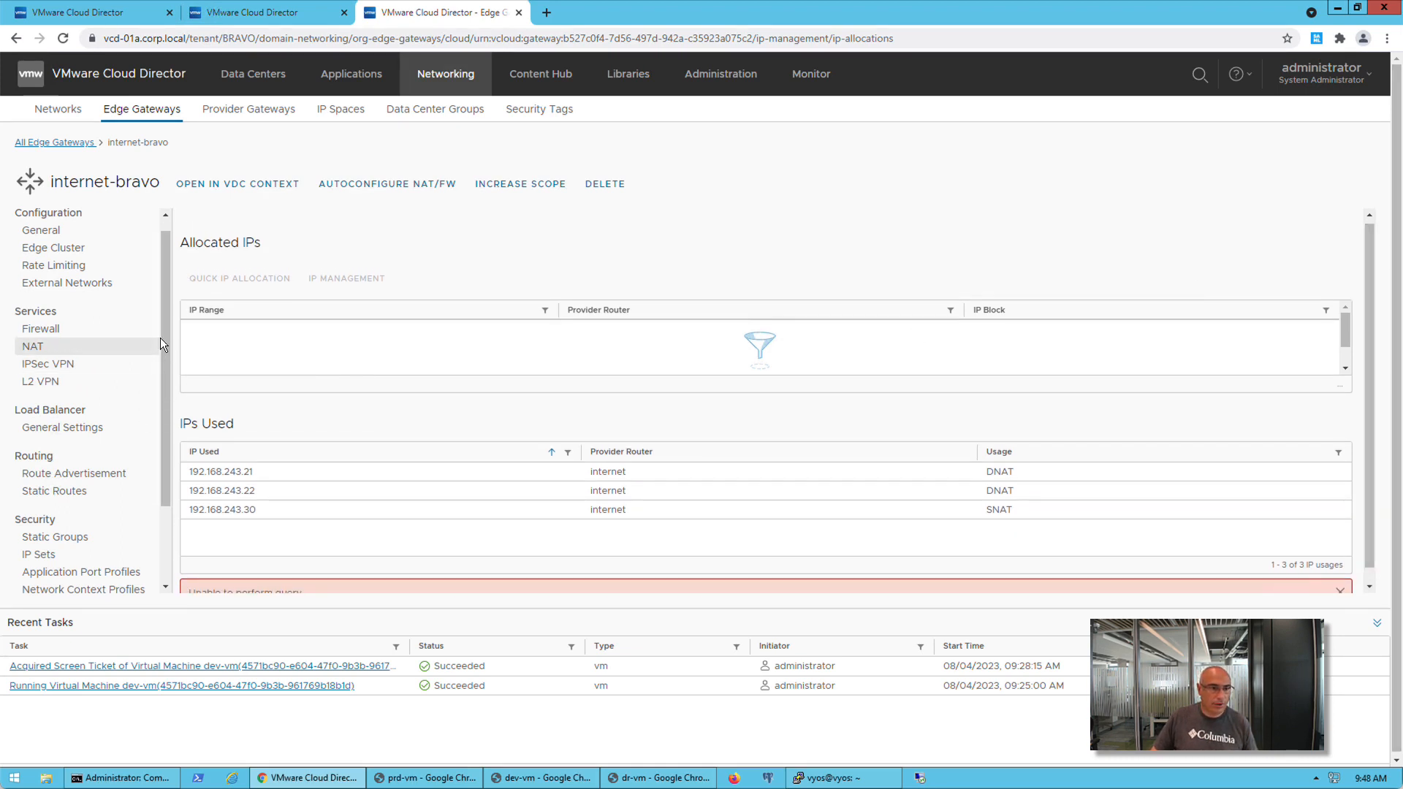
scroll(162, 342, down, 2)
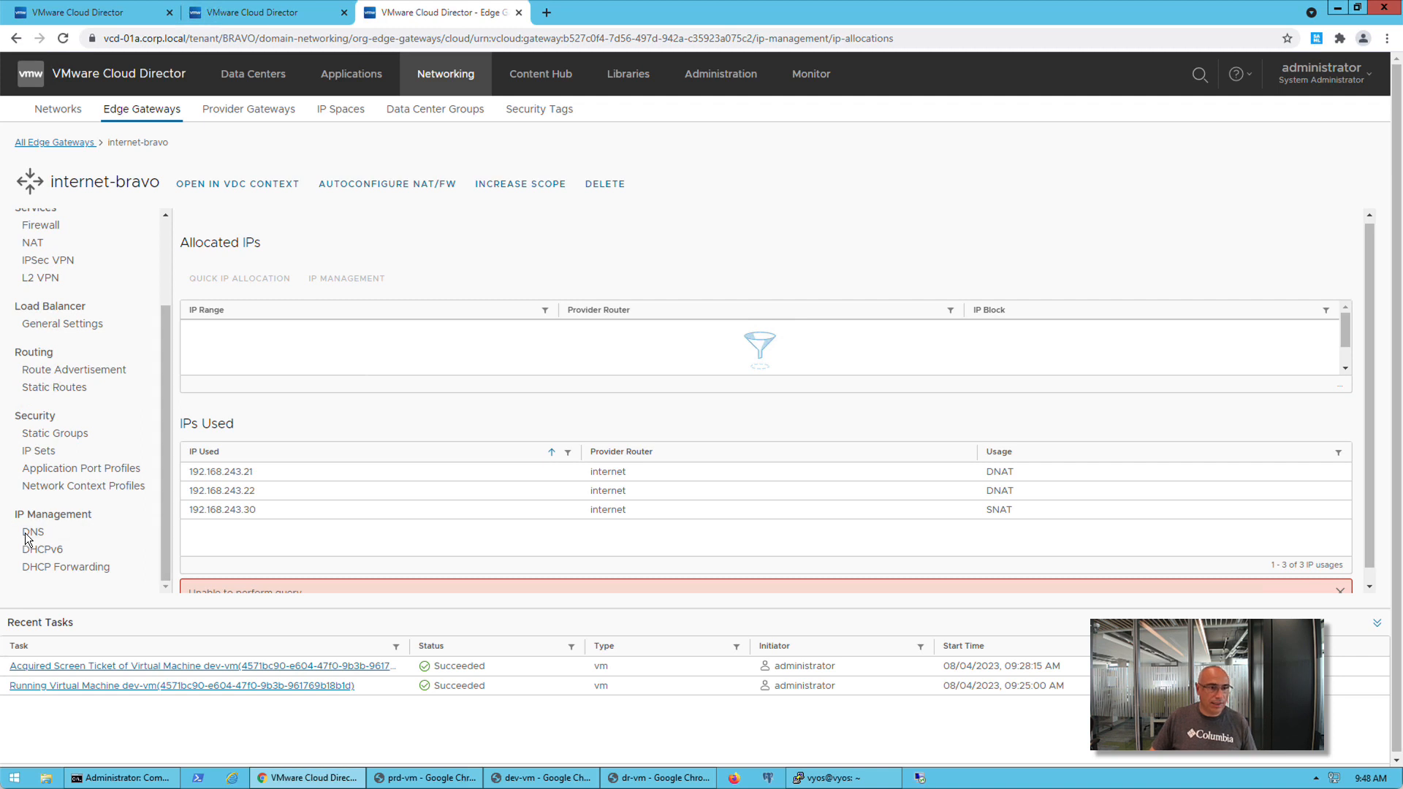
click(28, 532)
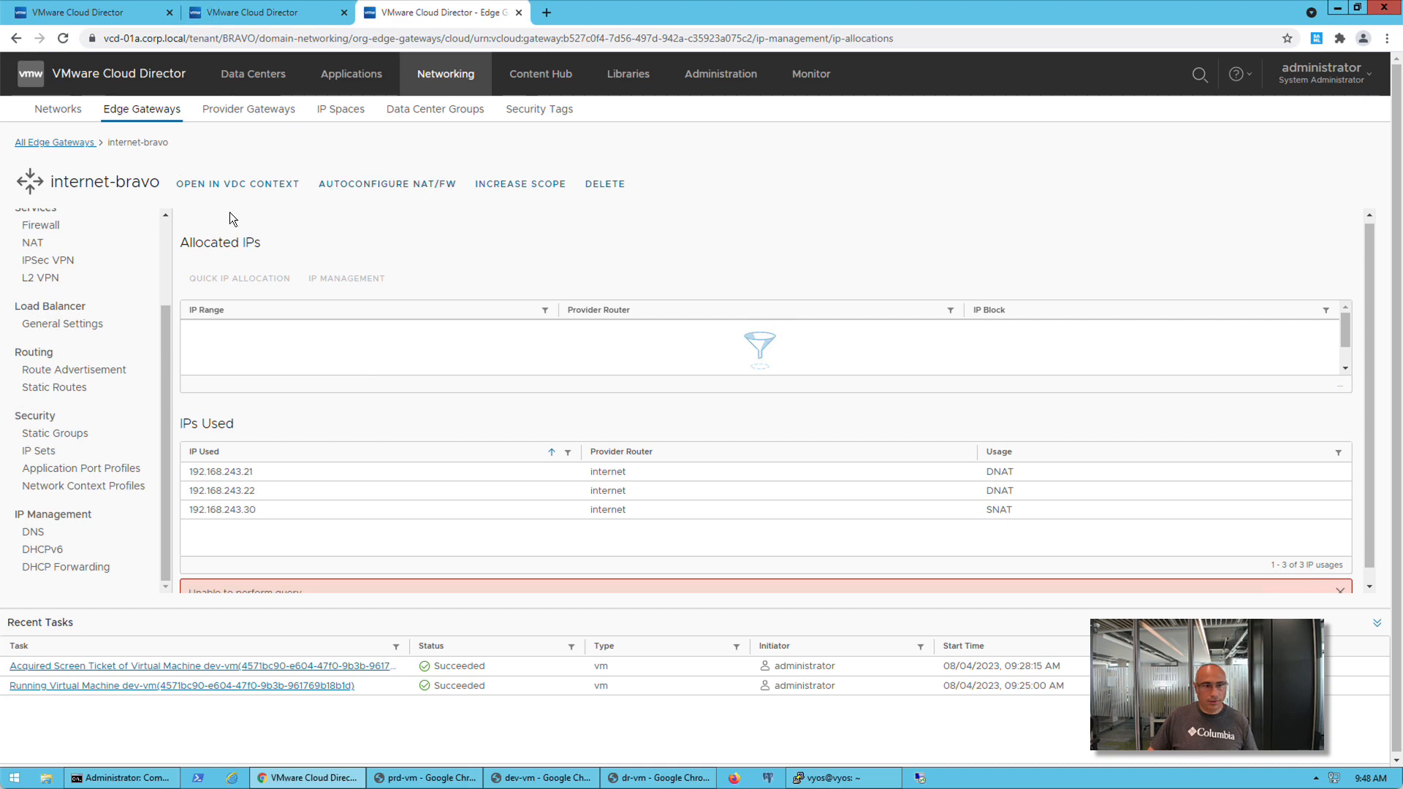
click(63, 539)
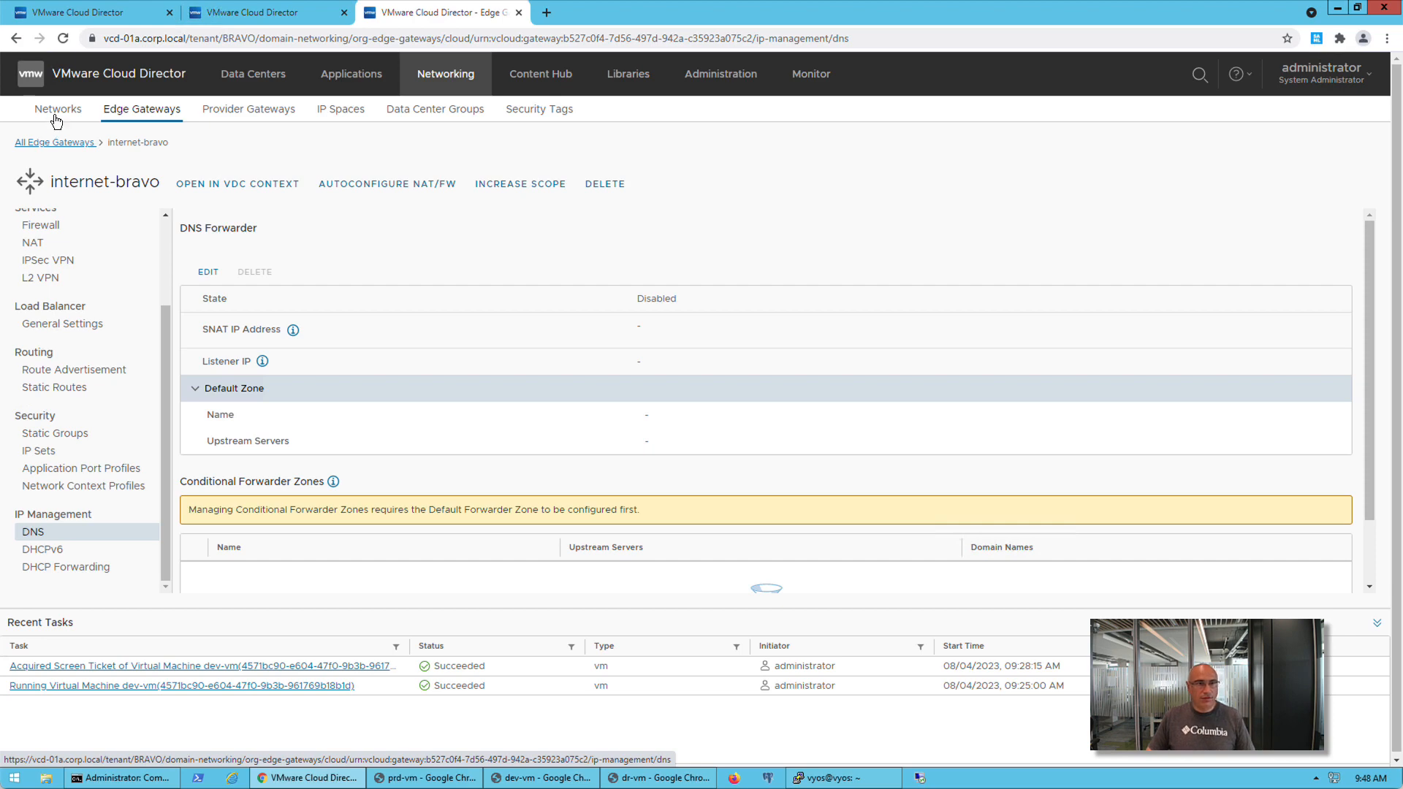
Allow route advertisement in the network topology of the internet-isp1 IP space in the provider portal and save
click(70, 18)
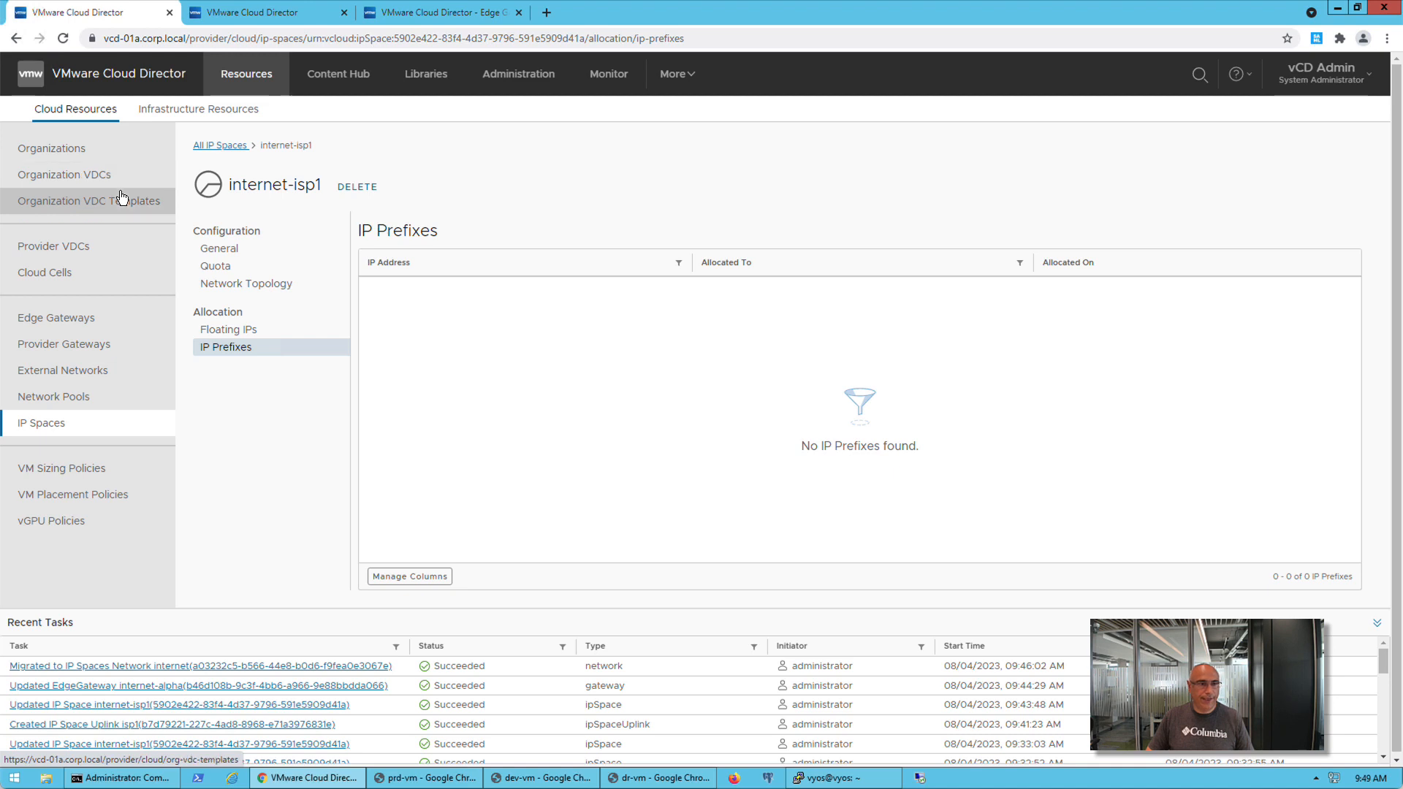
click(65, 431)
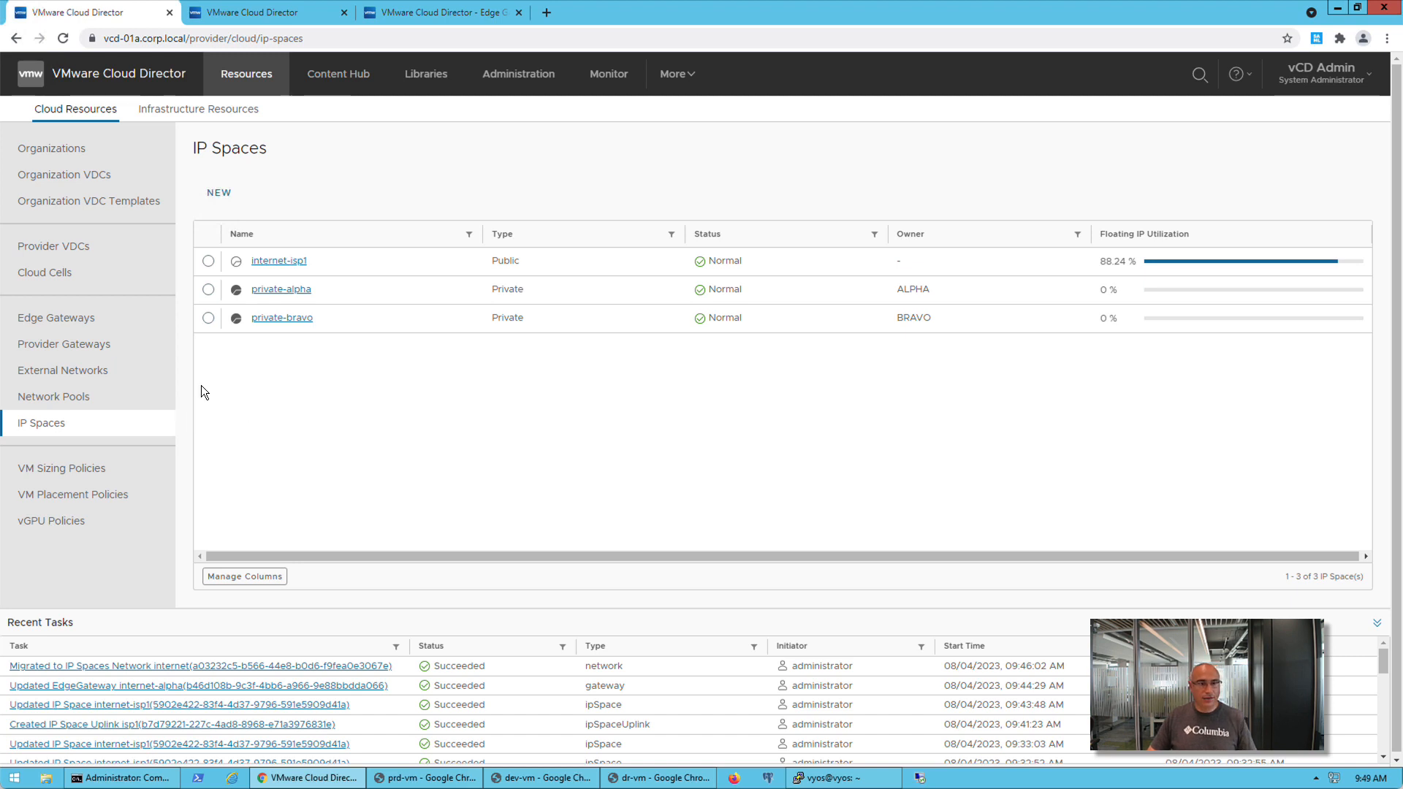
click(296, 263)
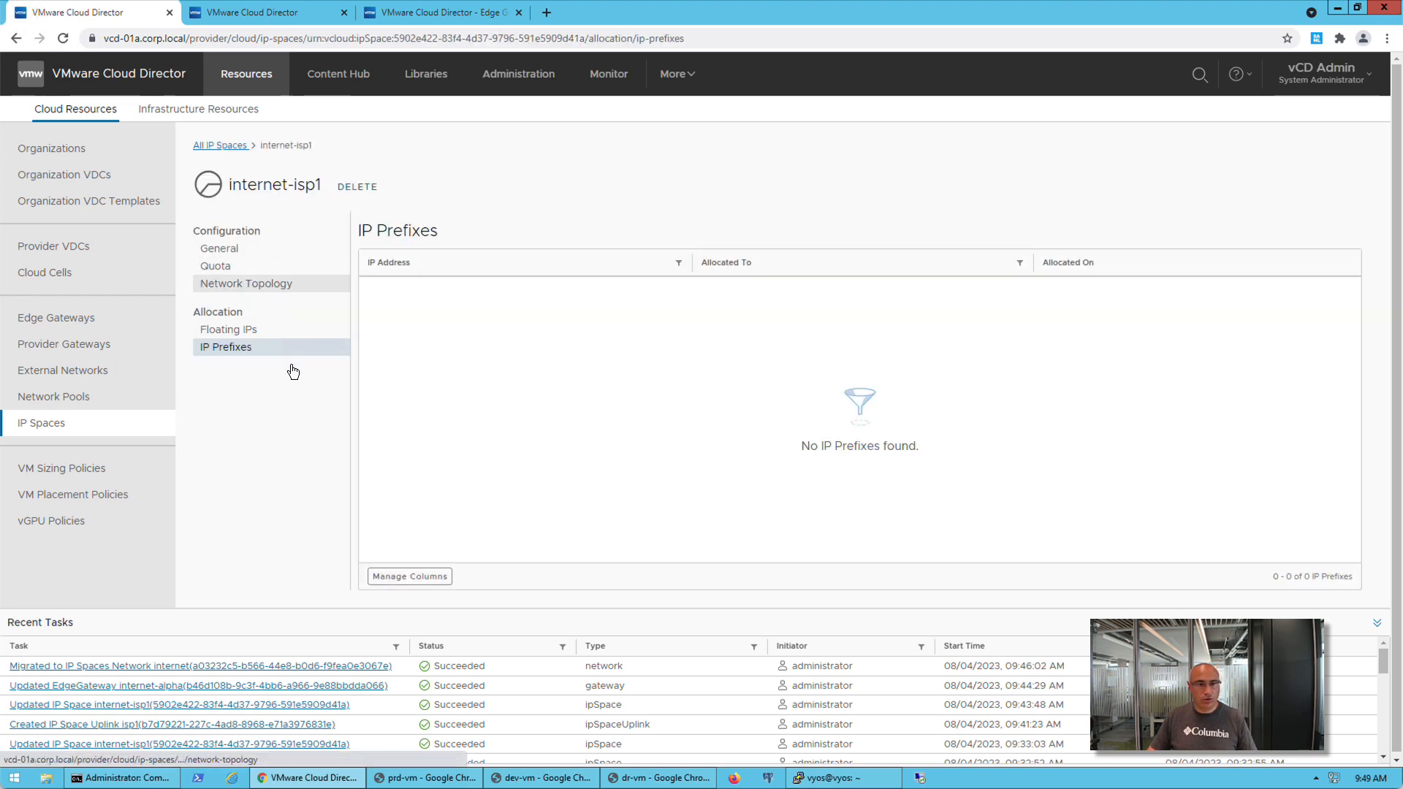
click(243, 283)
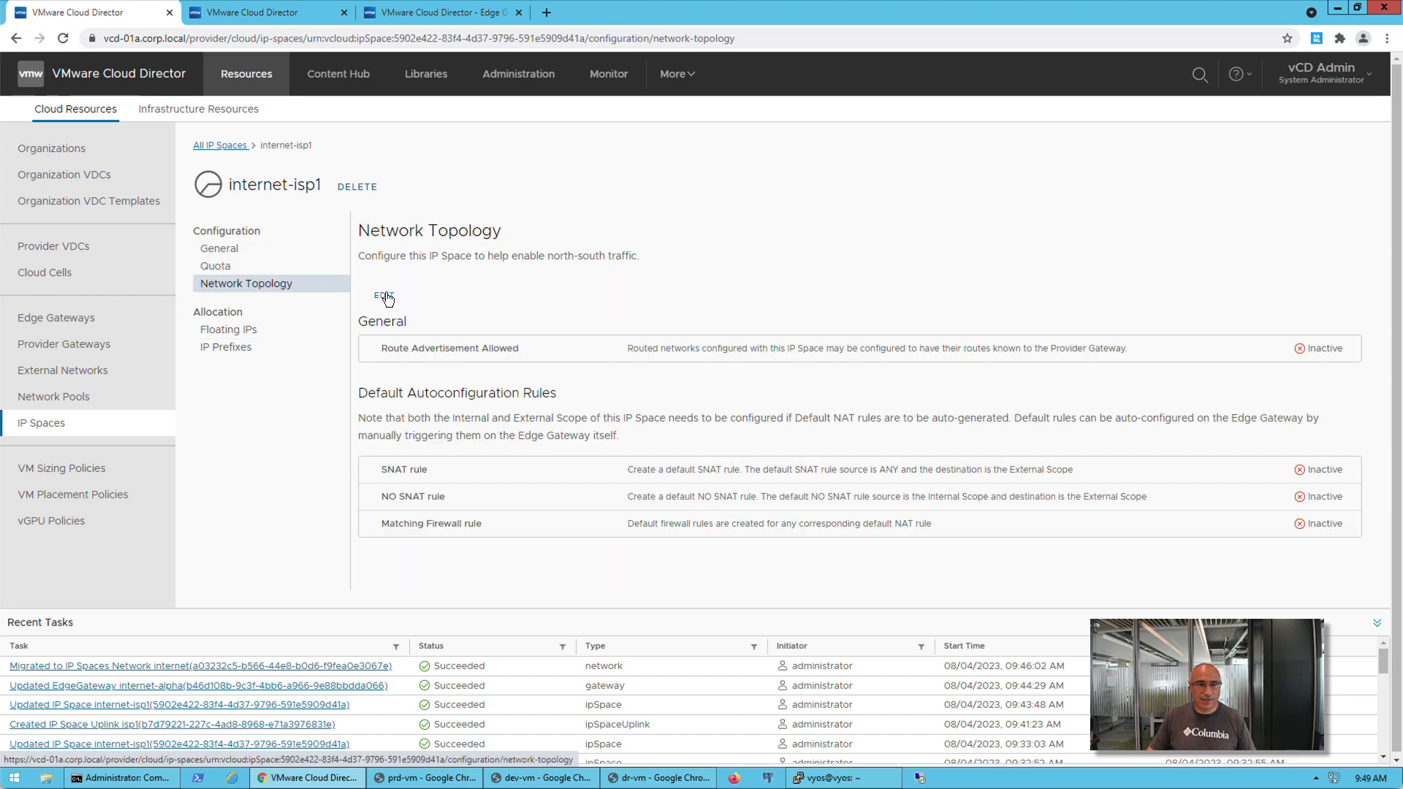
click(384, 296)
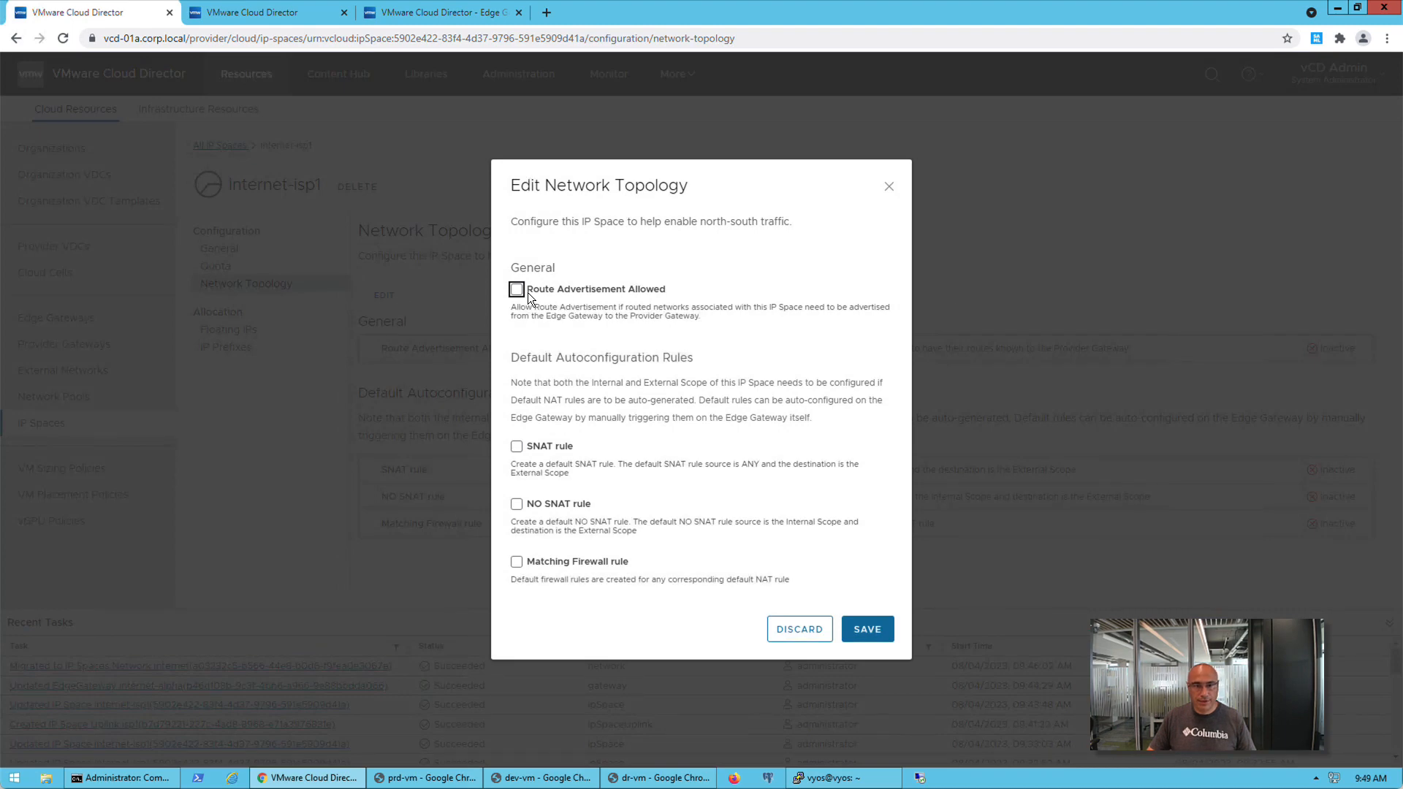
click(526, 291)
click(864, 635)
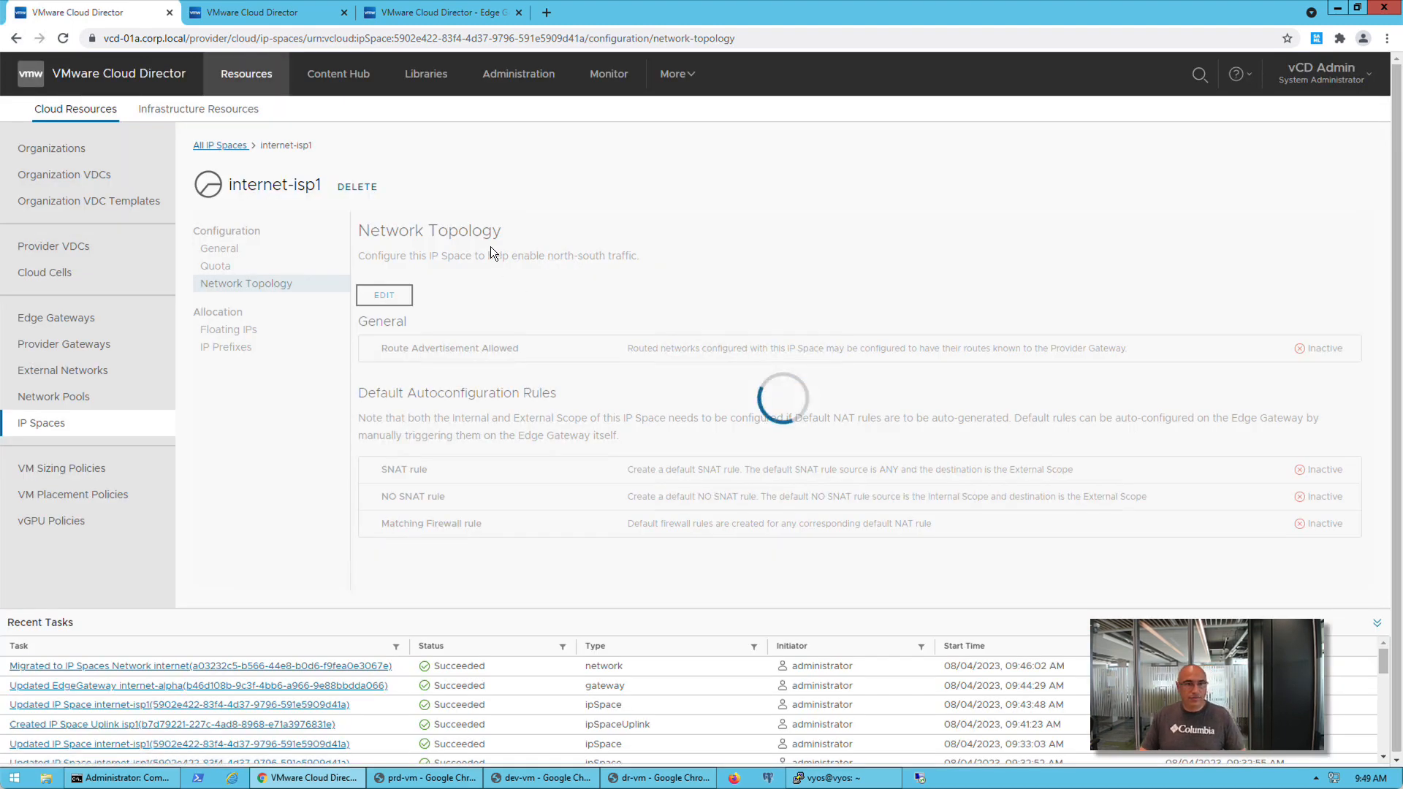
Start a new routed organization VDC network in the ALPHA tenant, scoped to the ovcd-02 virtual data center
click(266, 21)
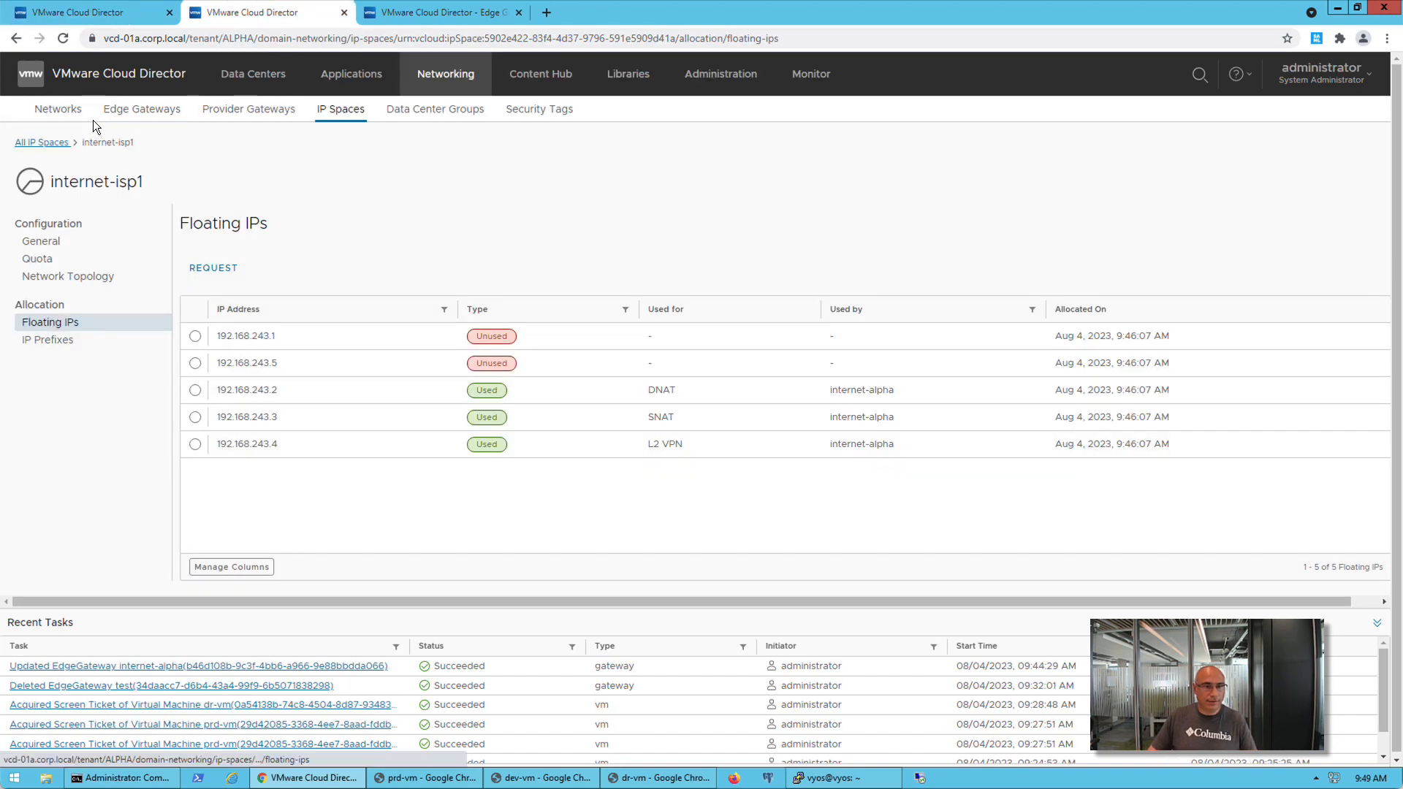
click(64, 112)
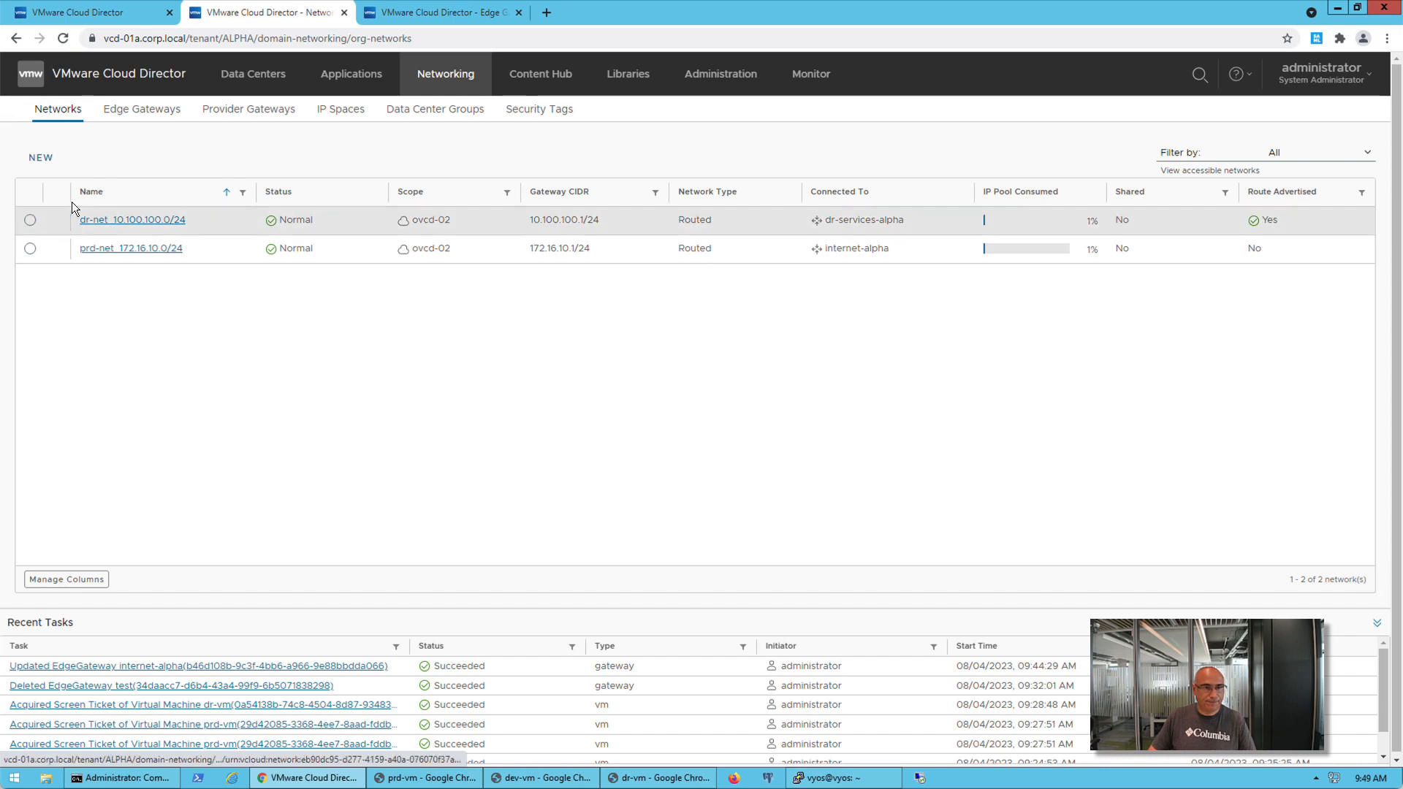
click(40, 159)
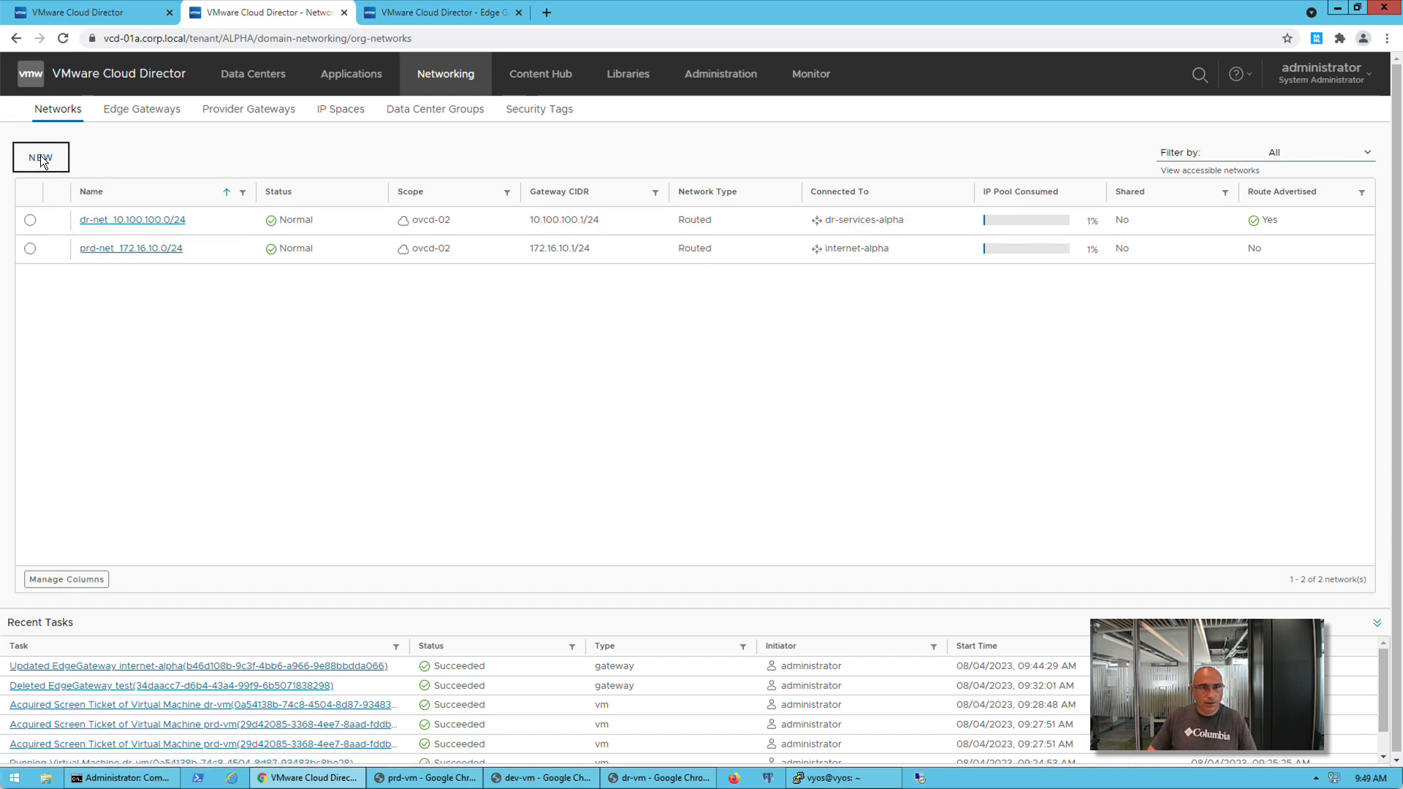
click(537, 326)
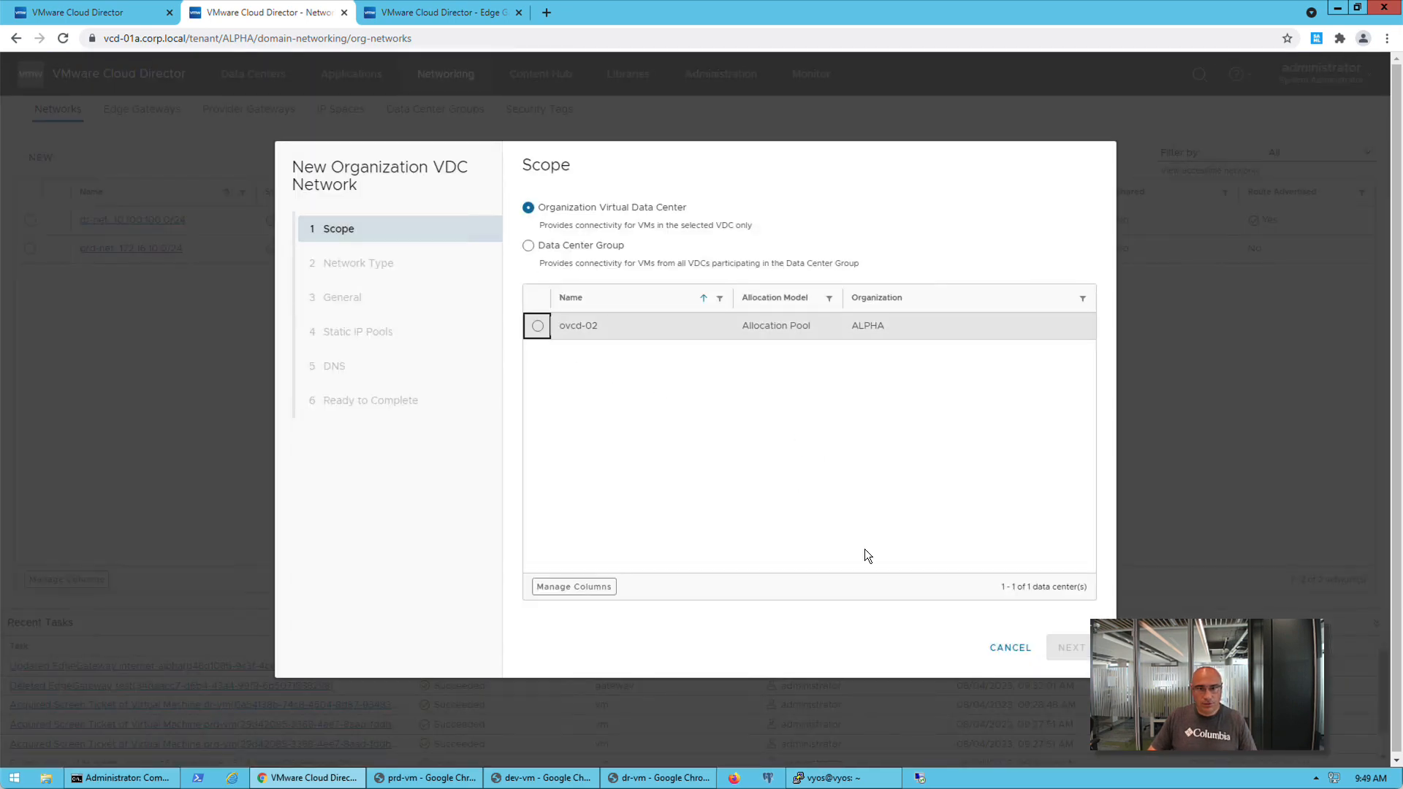
click(1071, 647)
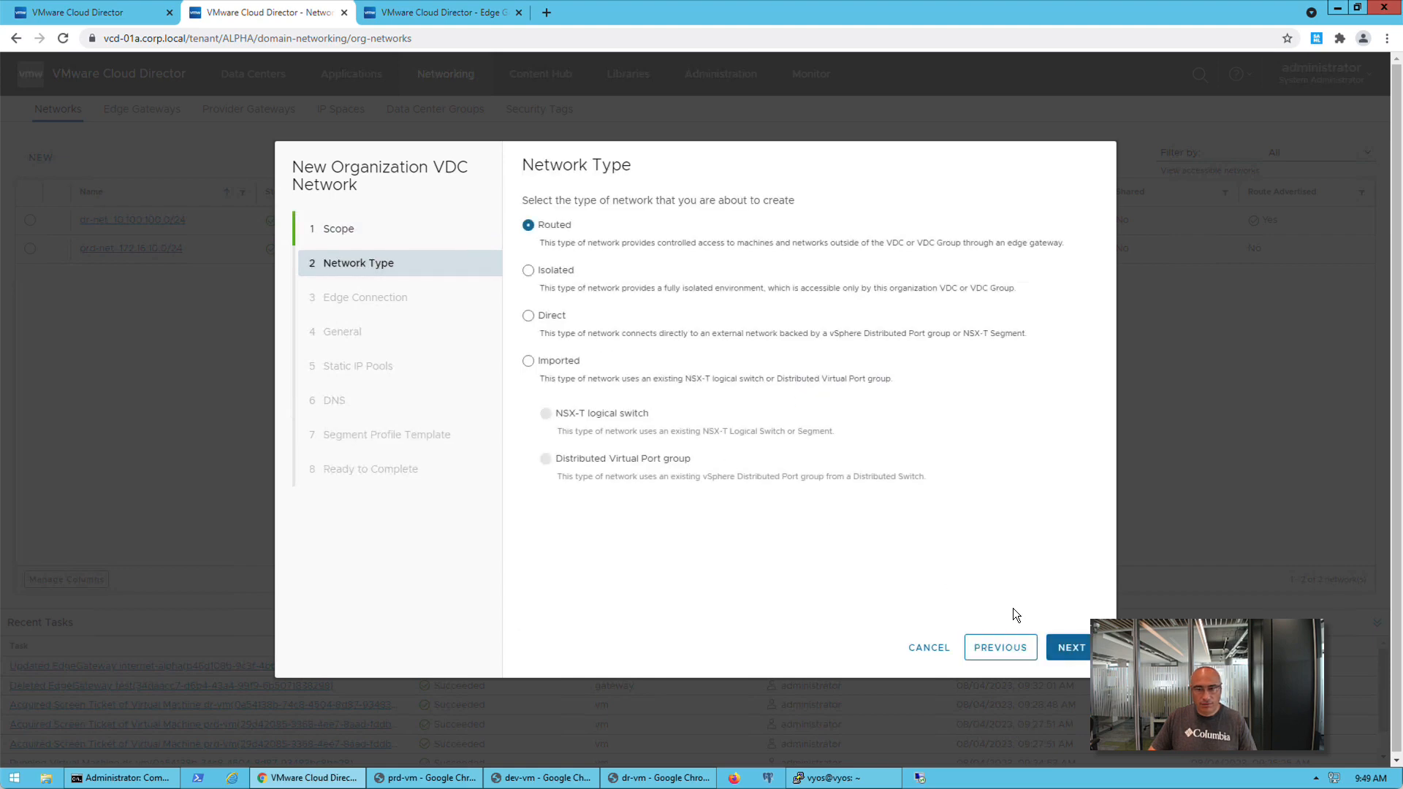
click(1079, 661)
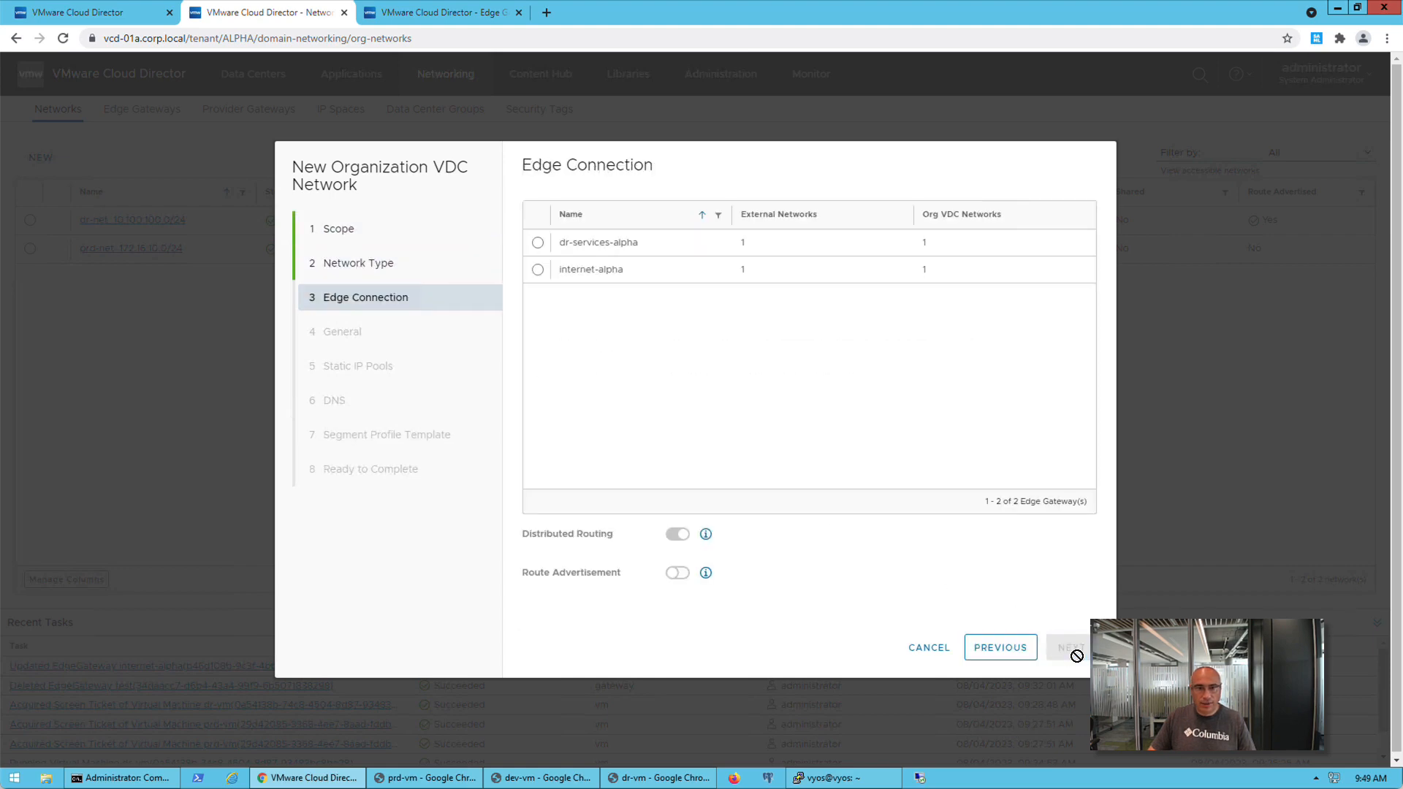
Connect the new network to the internet-alpha edge gateway with route advertisement enabled
click(538, 270)
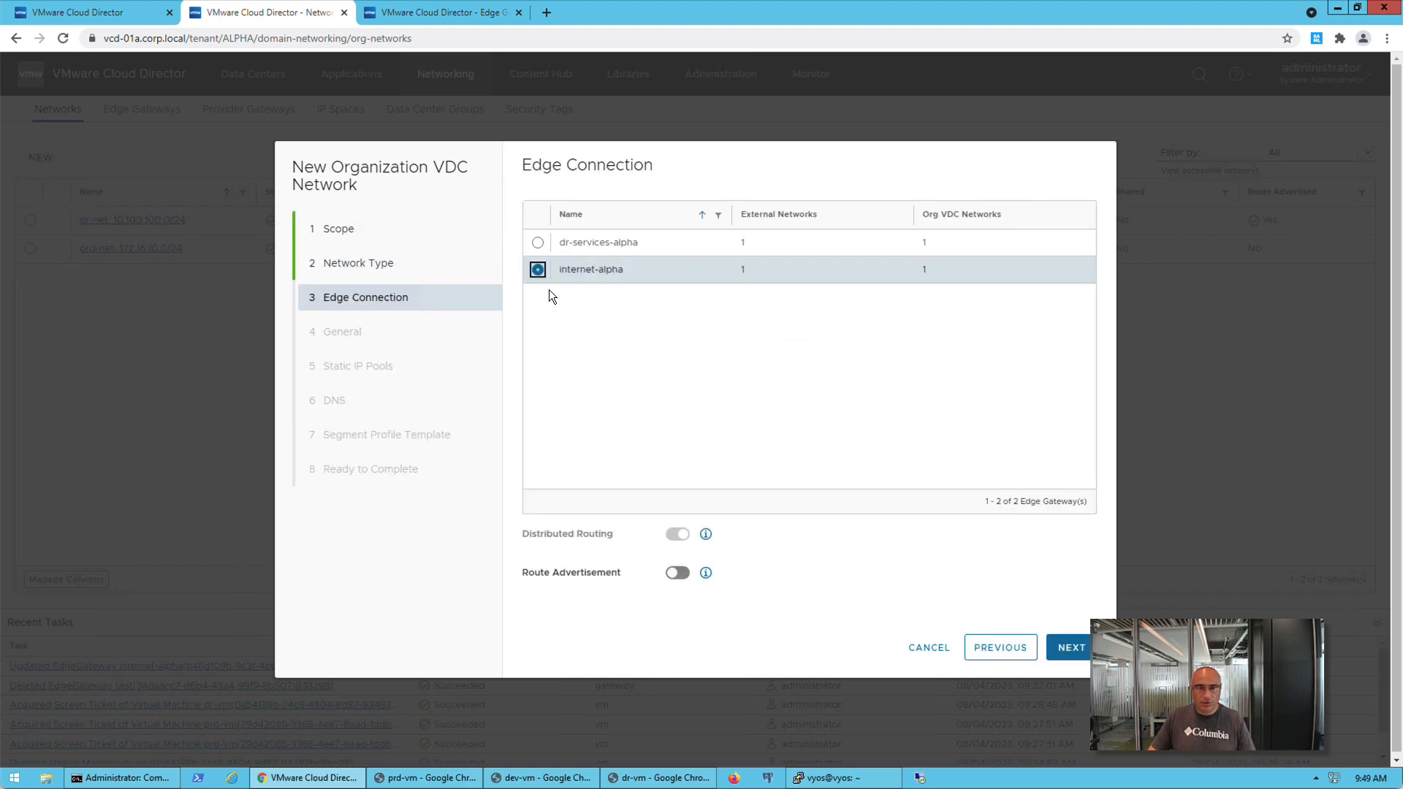
click(679, 575)
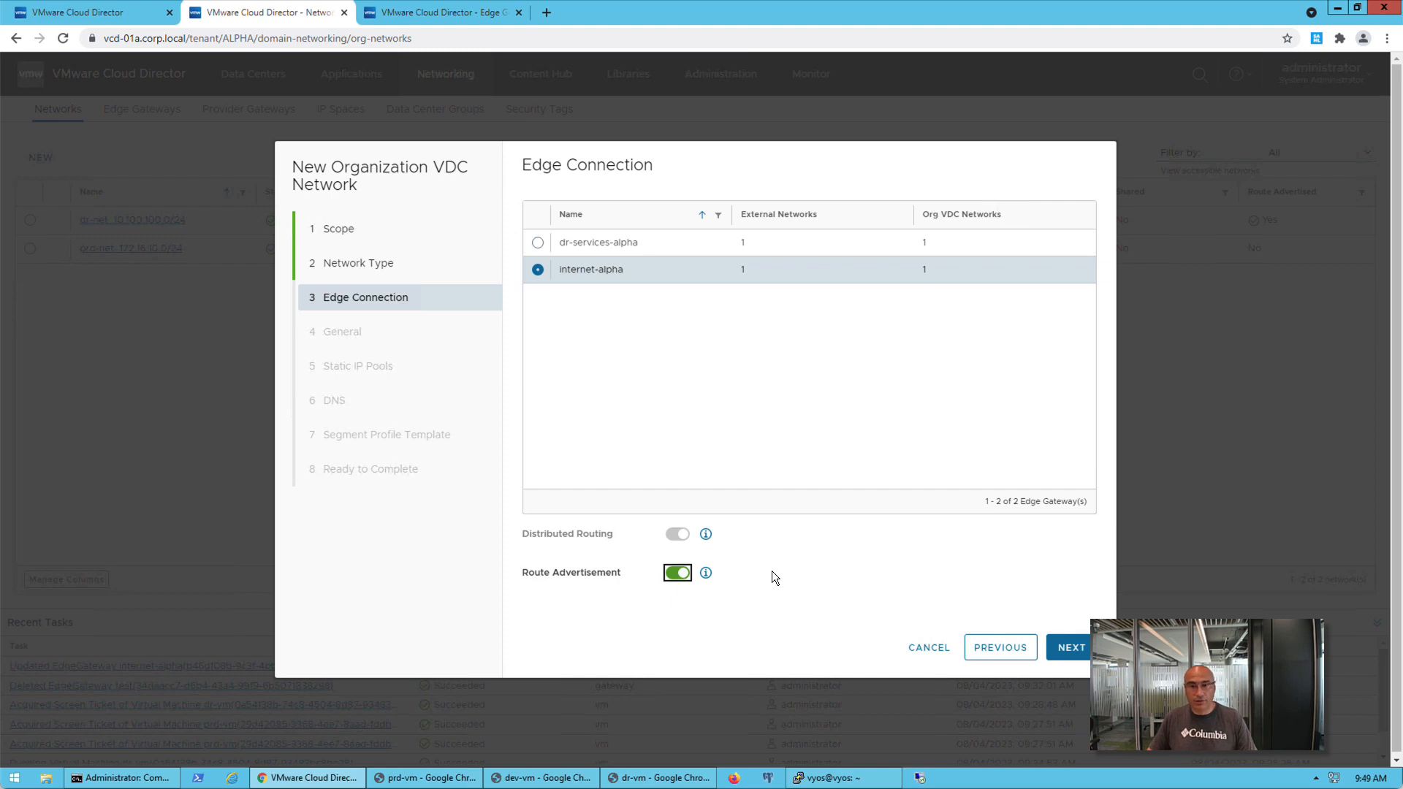
click(1071, 648)
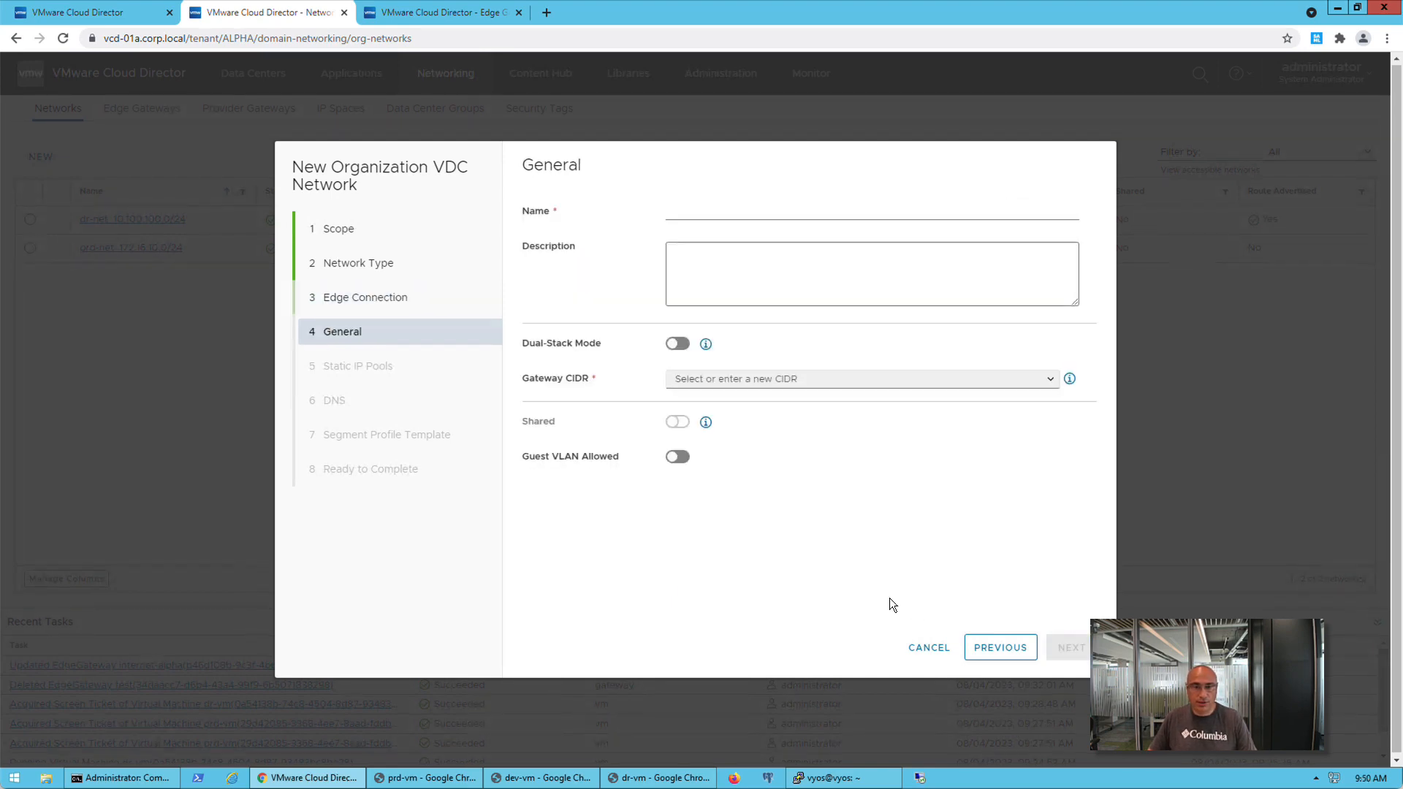
Request a /26 gateway CIDR prefix from the internet-isp1 IP space and name the network net1
click(1052, 382)
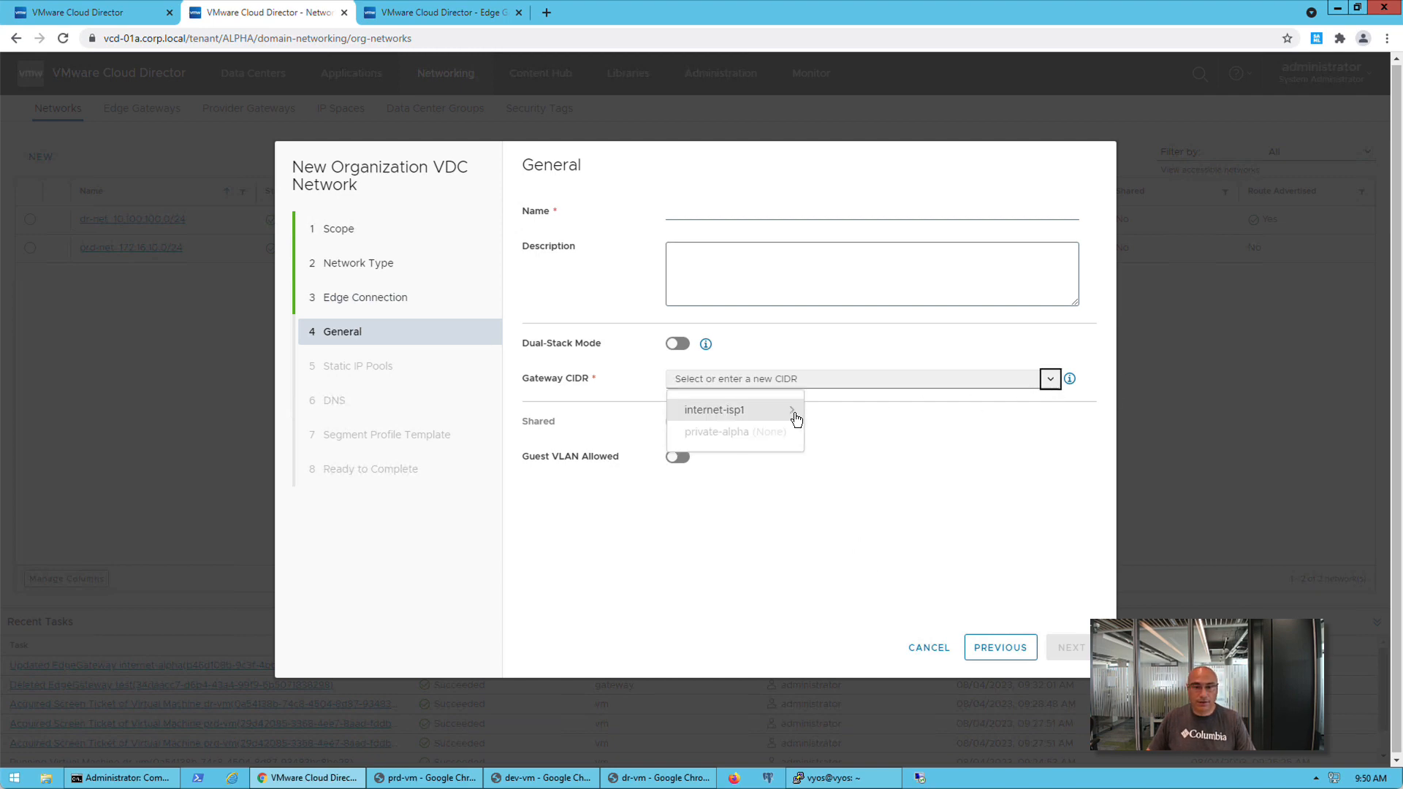
mouse_move(795, 419)
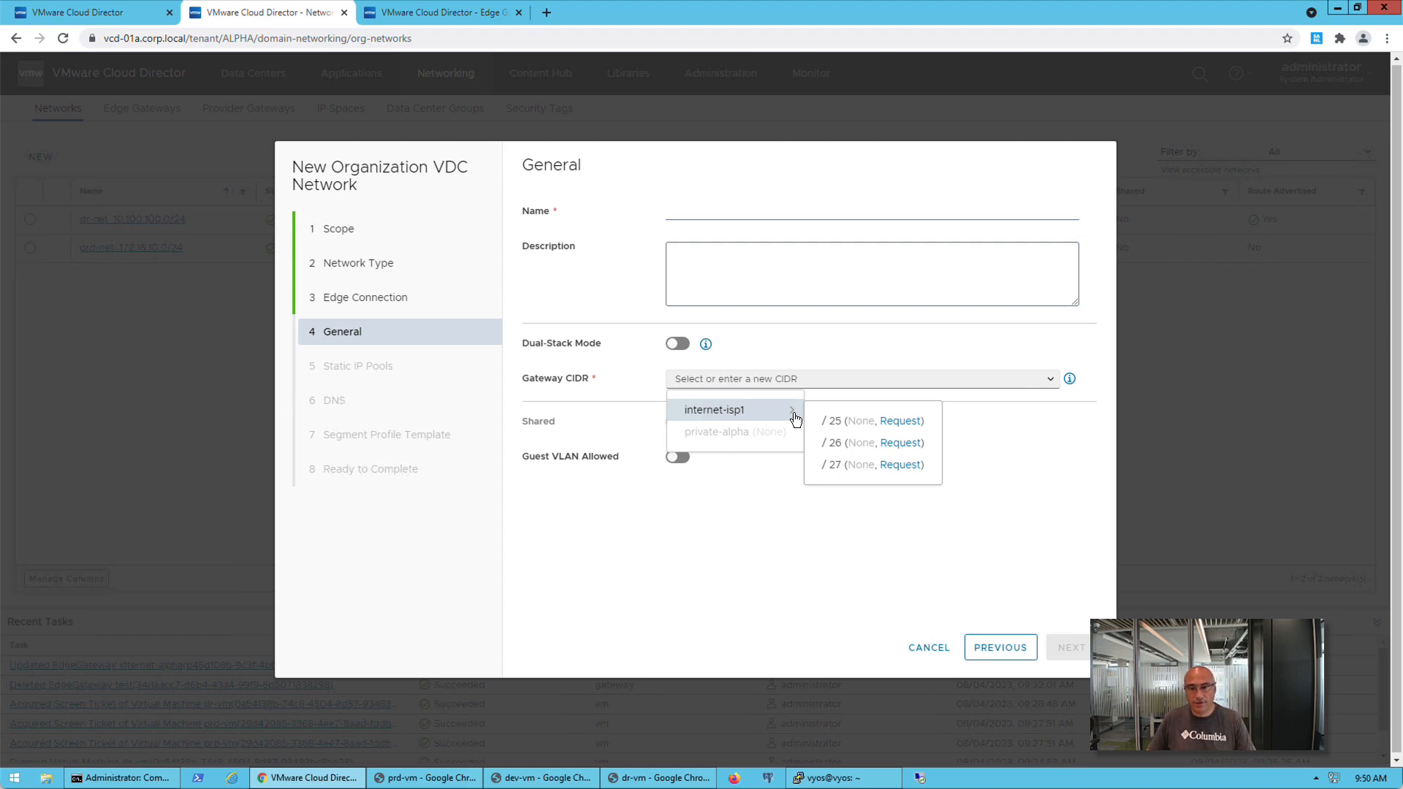
click(908, 444)
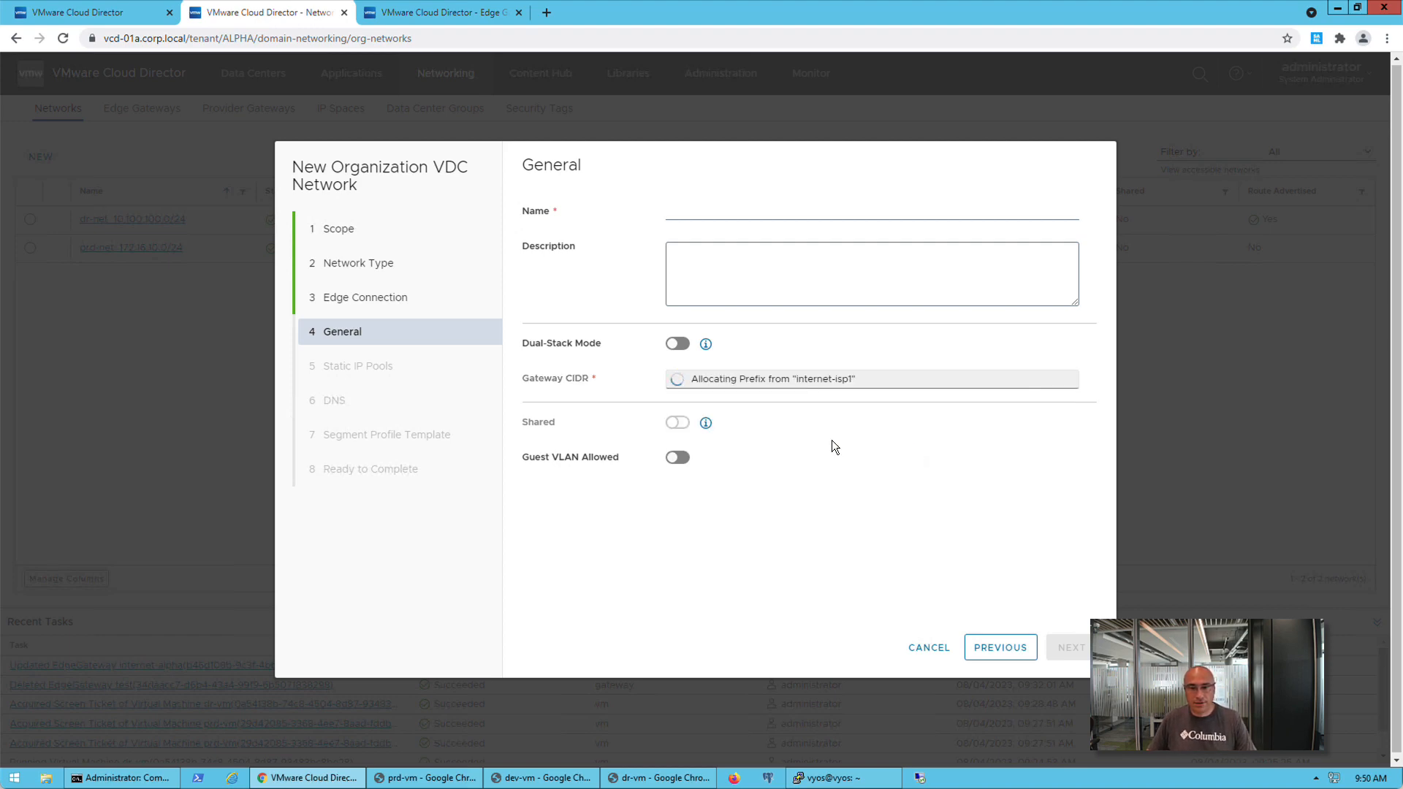
click(708, 212)
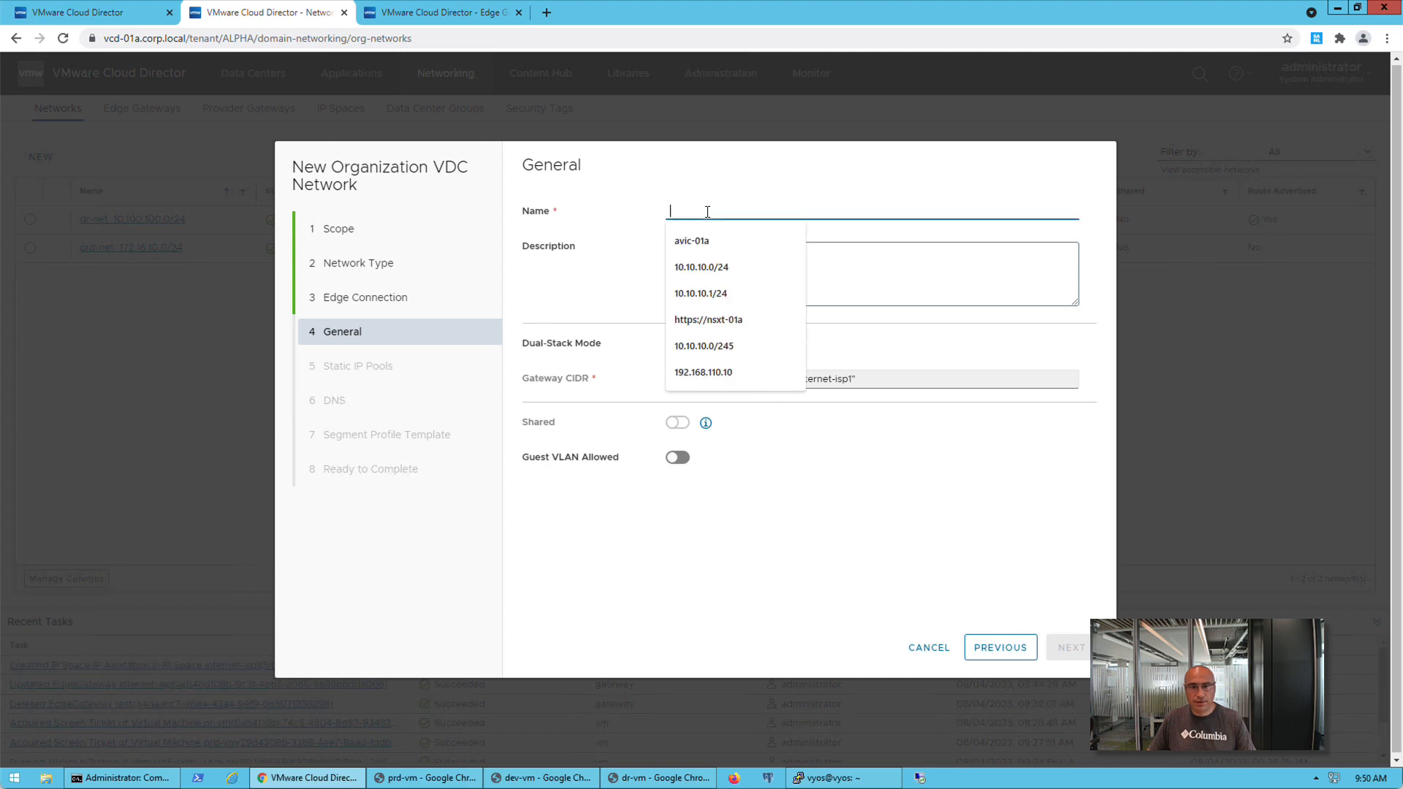
text(net)
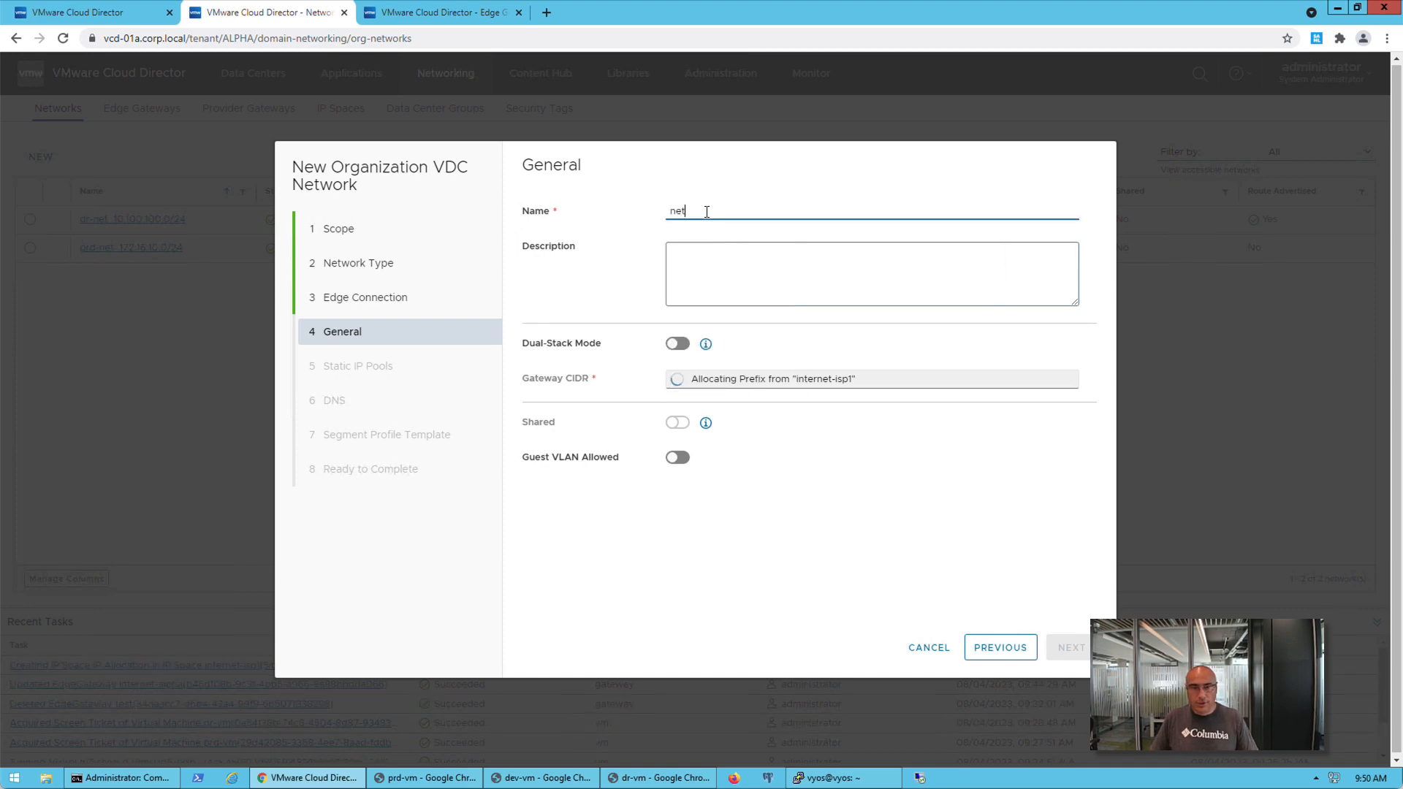
text(1)
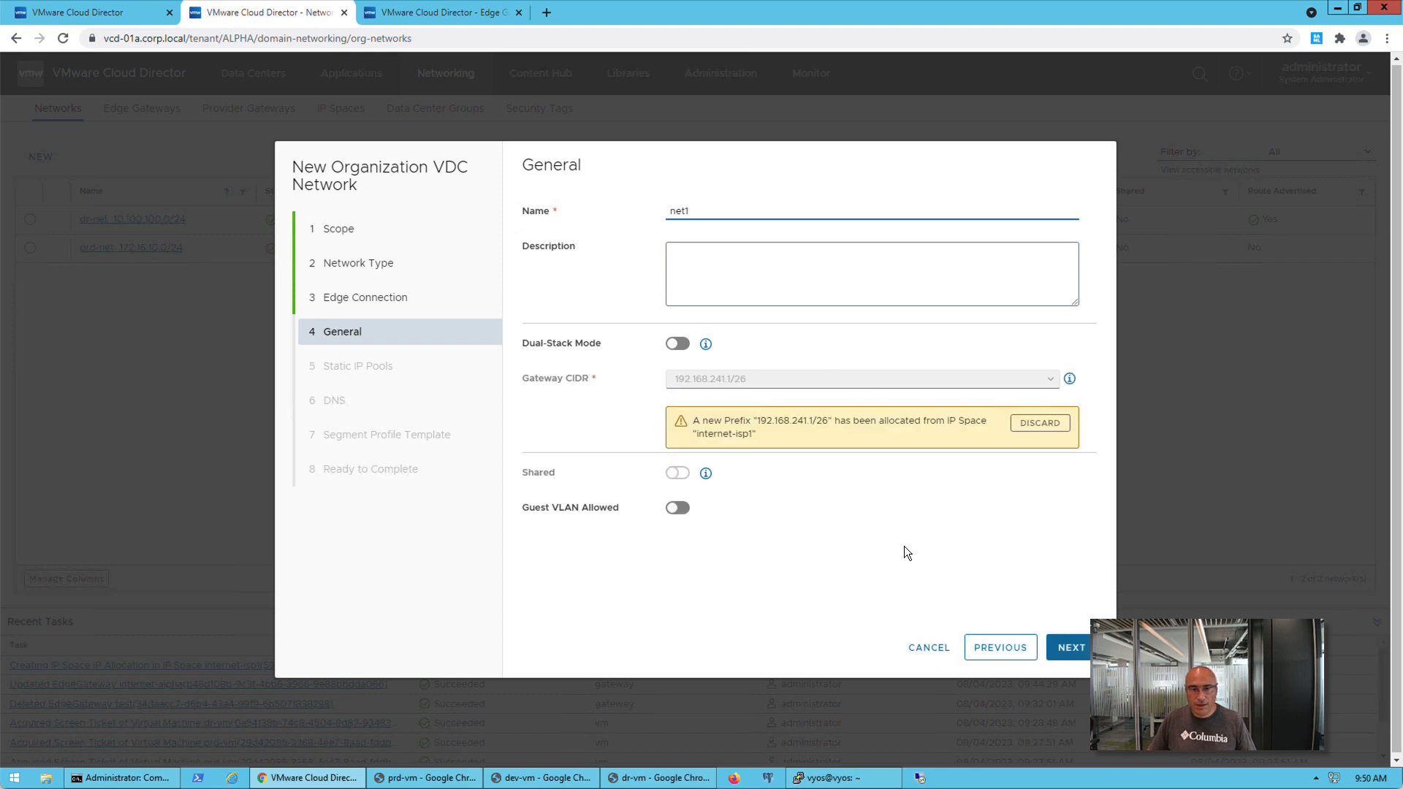
Accept the default static IP pool, DNS and segment profile settings and finish creating the network
click(1064, 650)
click(1062, 650)
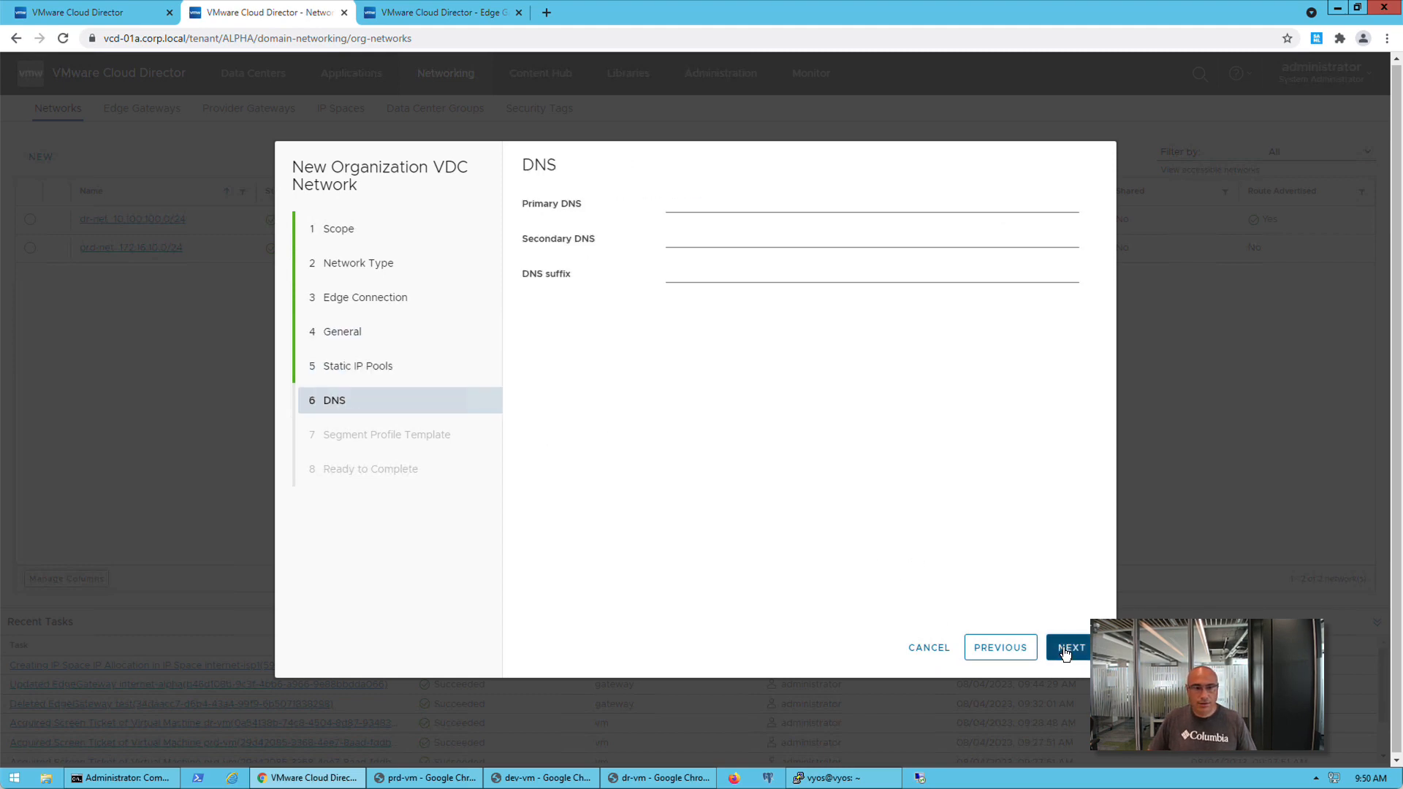
click(1063, 651)
click(1065, 653)
click(1067, 648)
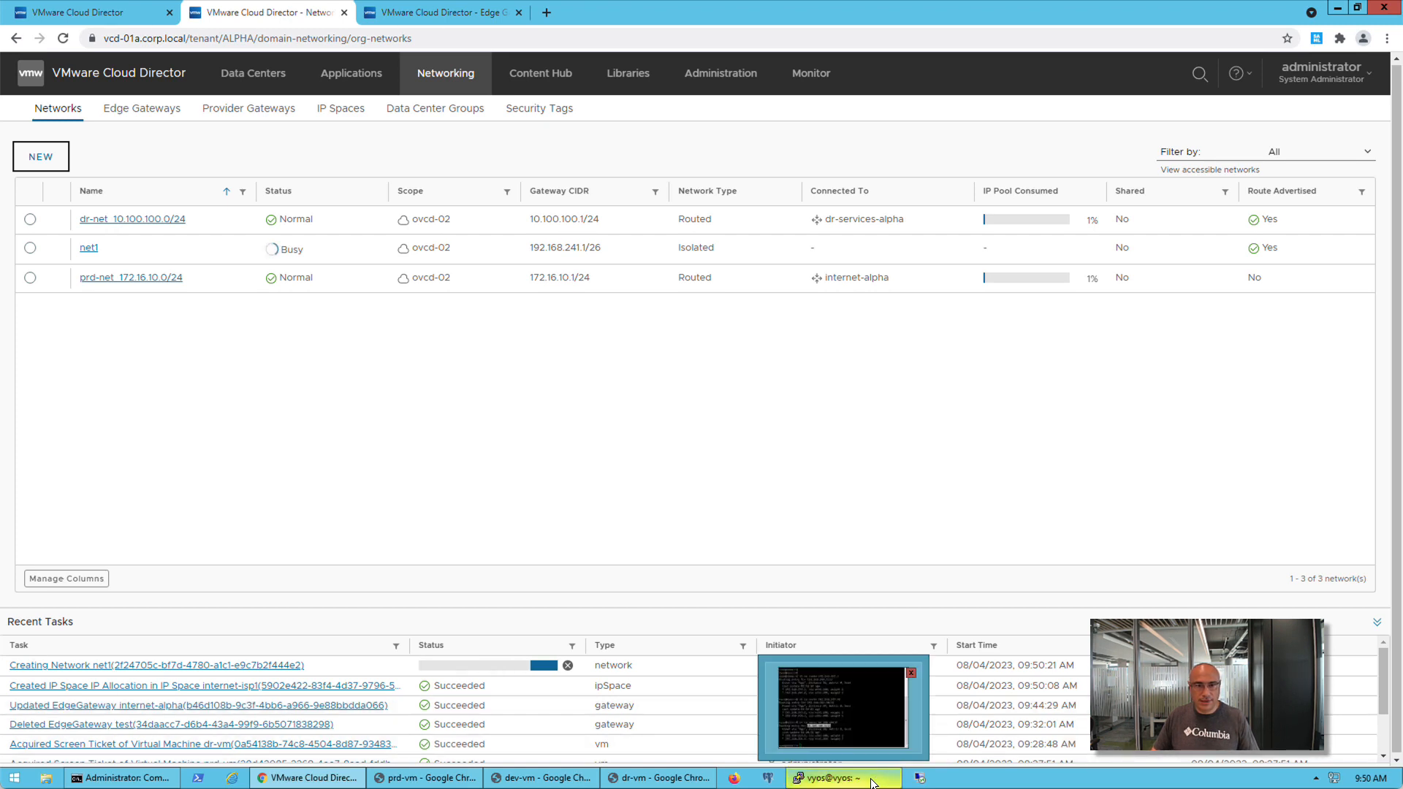
Switch to the VyOS router terminal and run show ip route 192.168.241.0 to check the new network's route
click(840, 705)
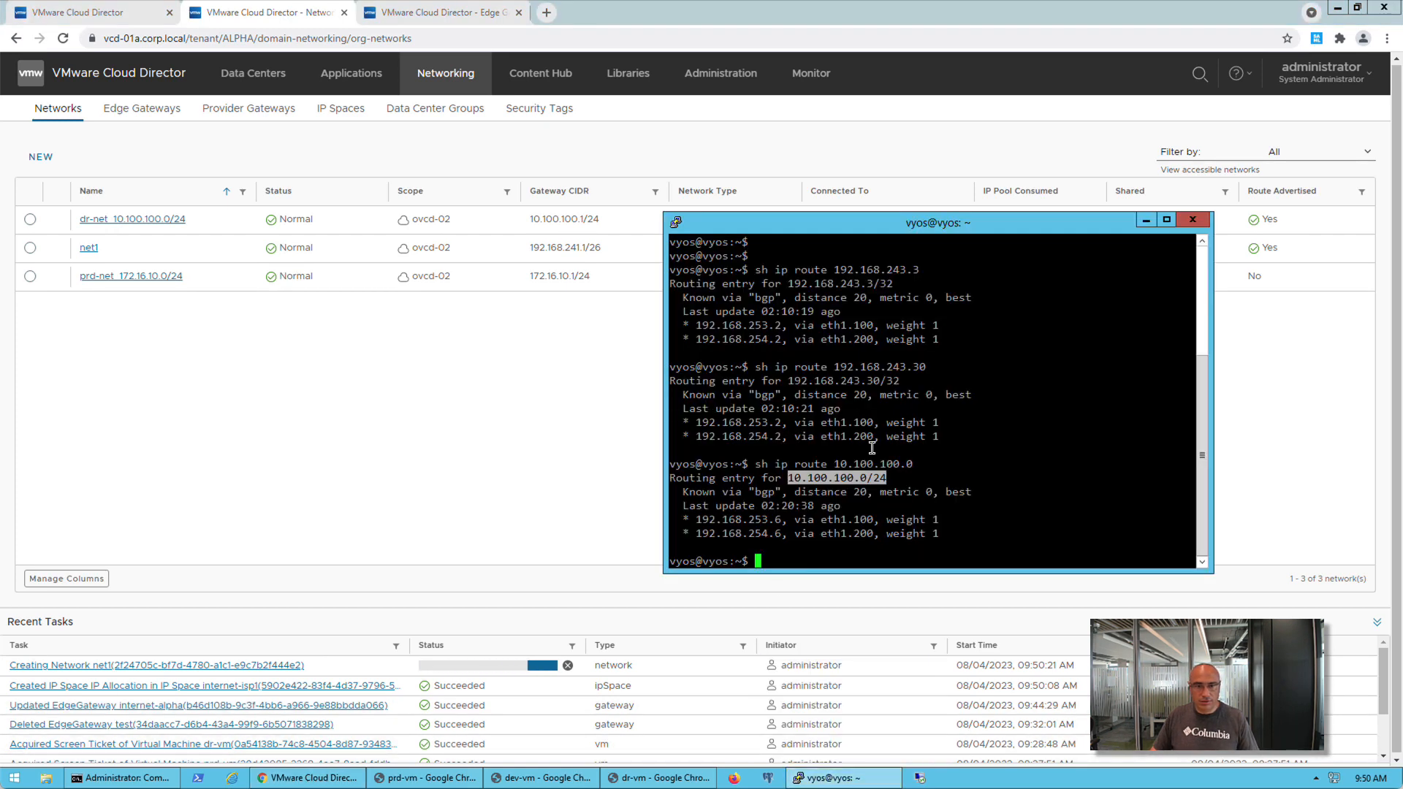
click(872, 447)
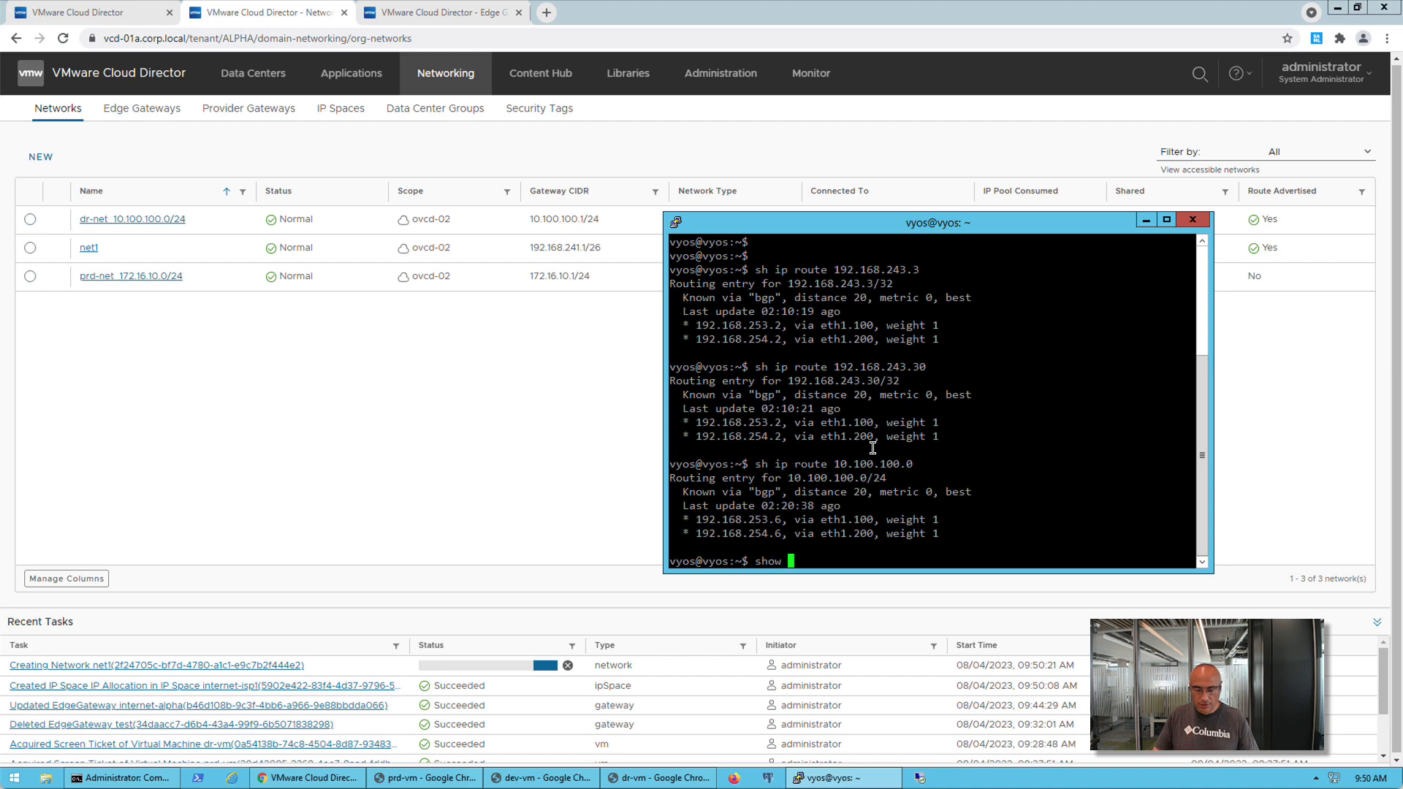
text(w ip route 192.168)
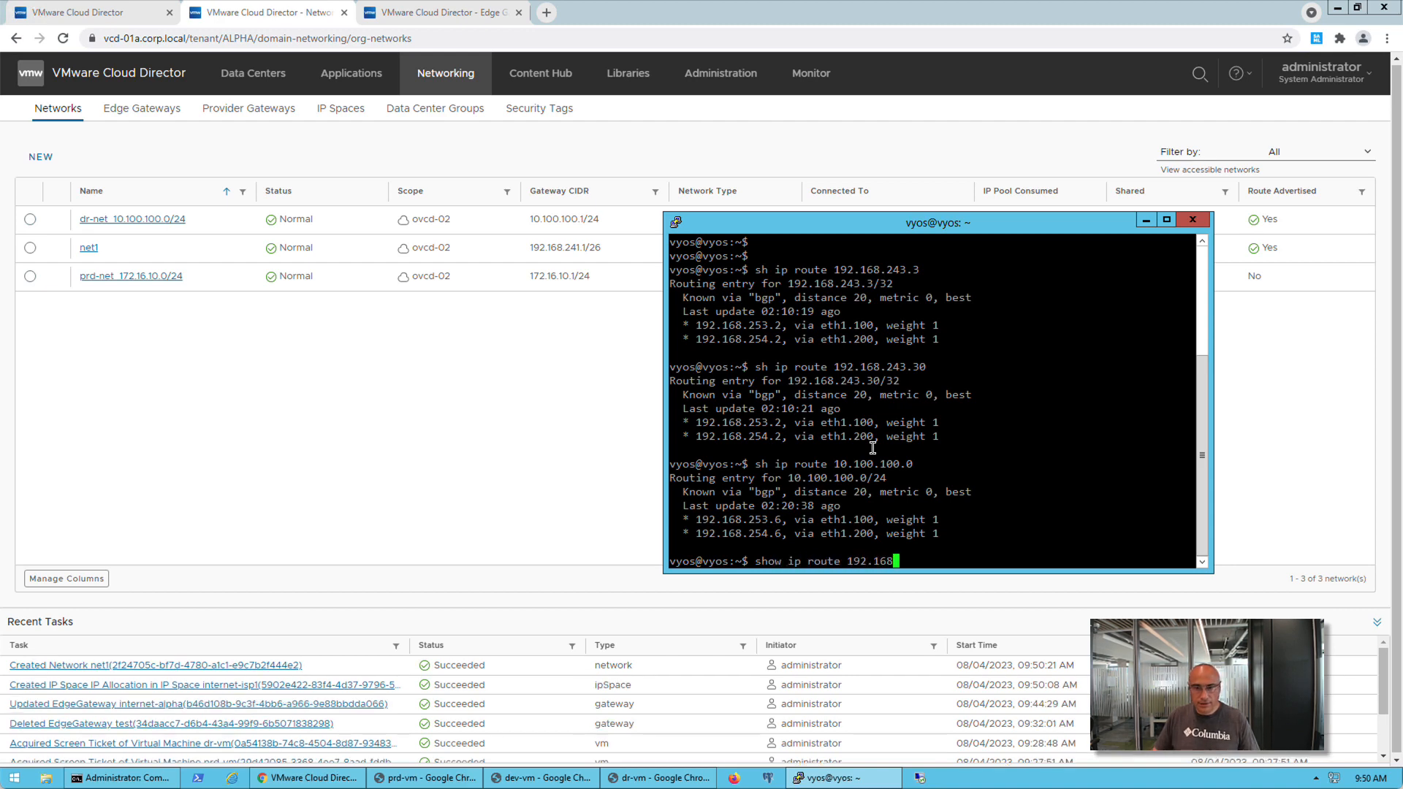
text(.241.0)
key(Return)
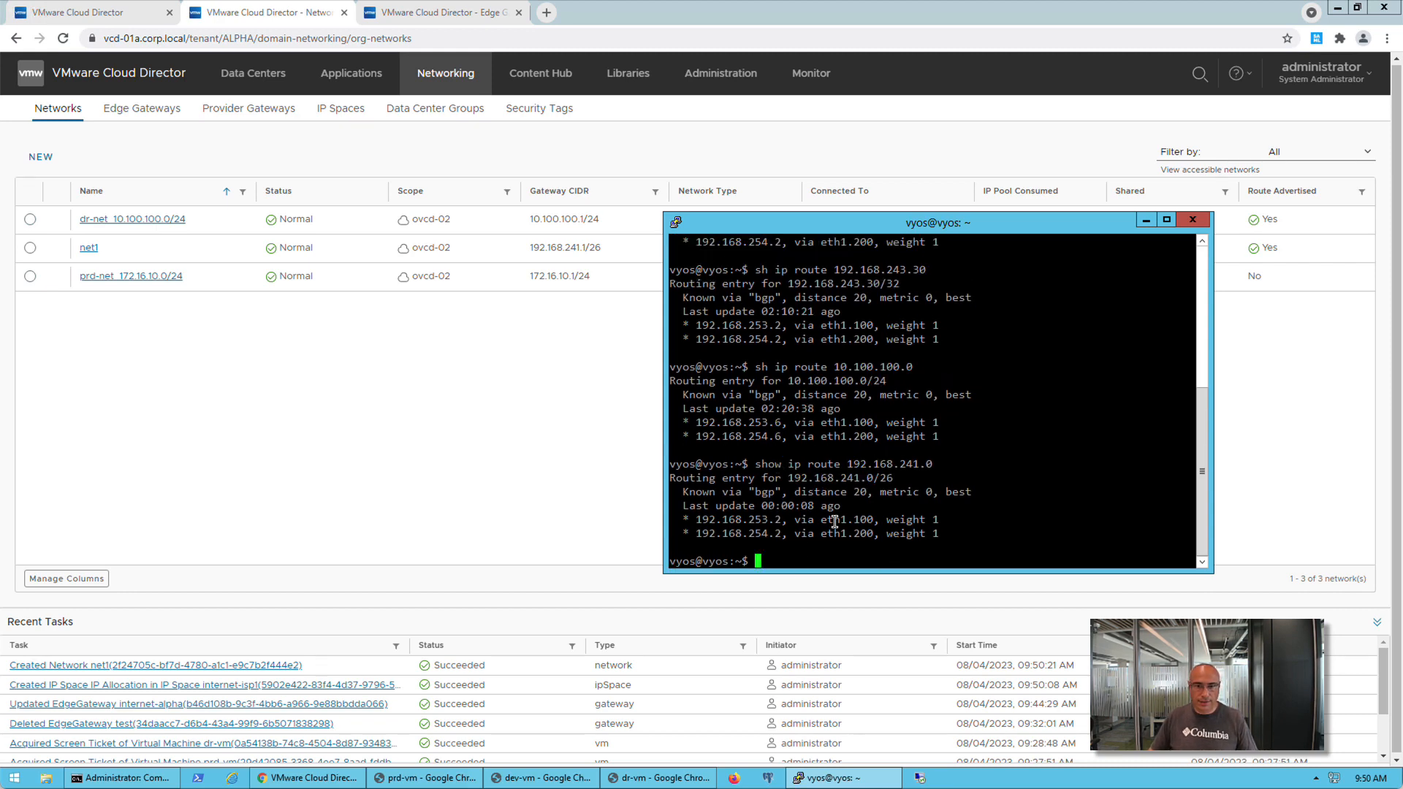
drag(943, 537, 671, 489)
click(480, 423)
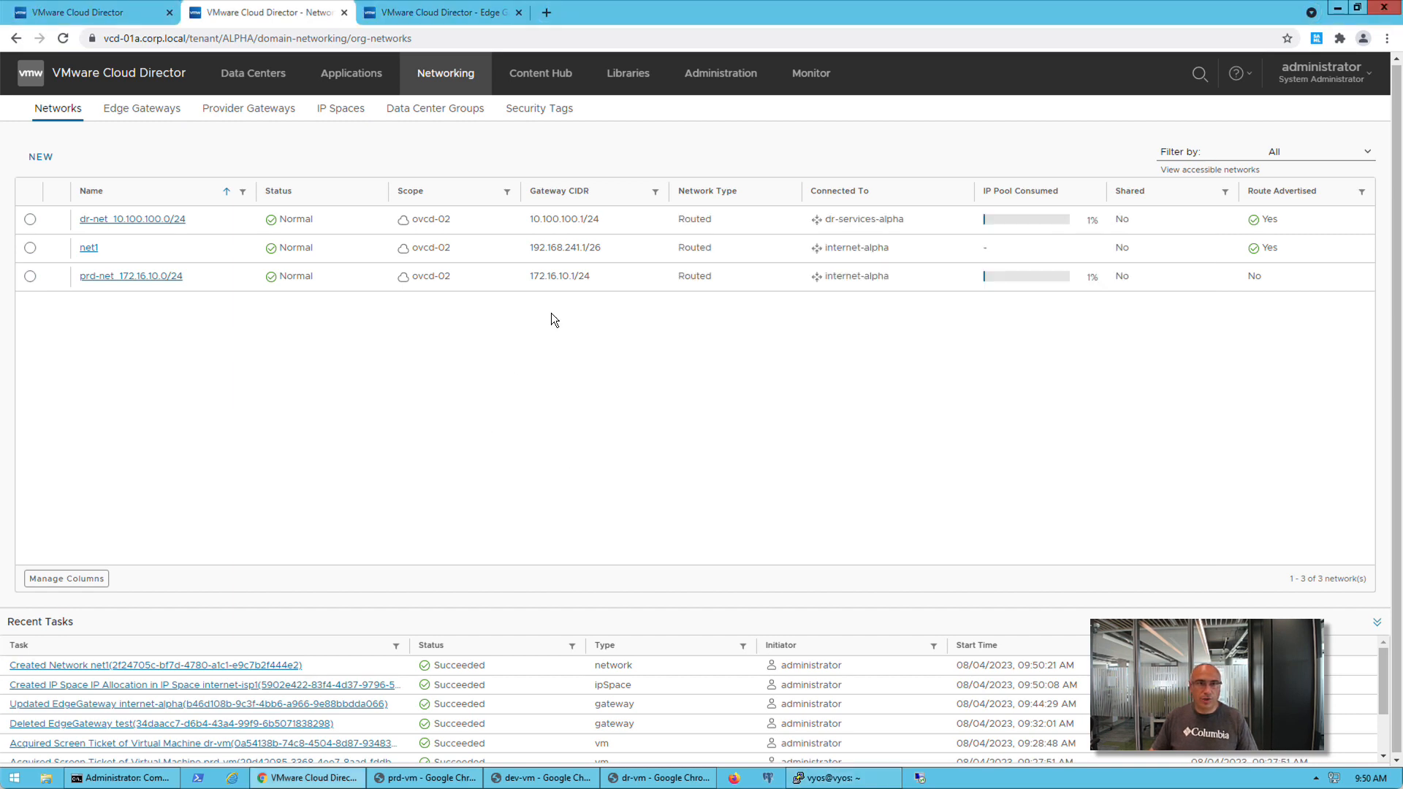
key(ctrl+t)
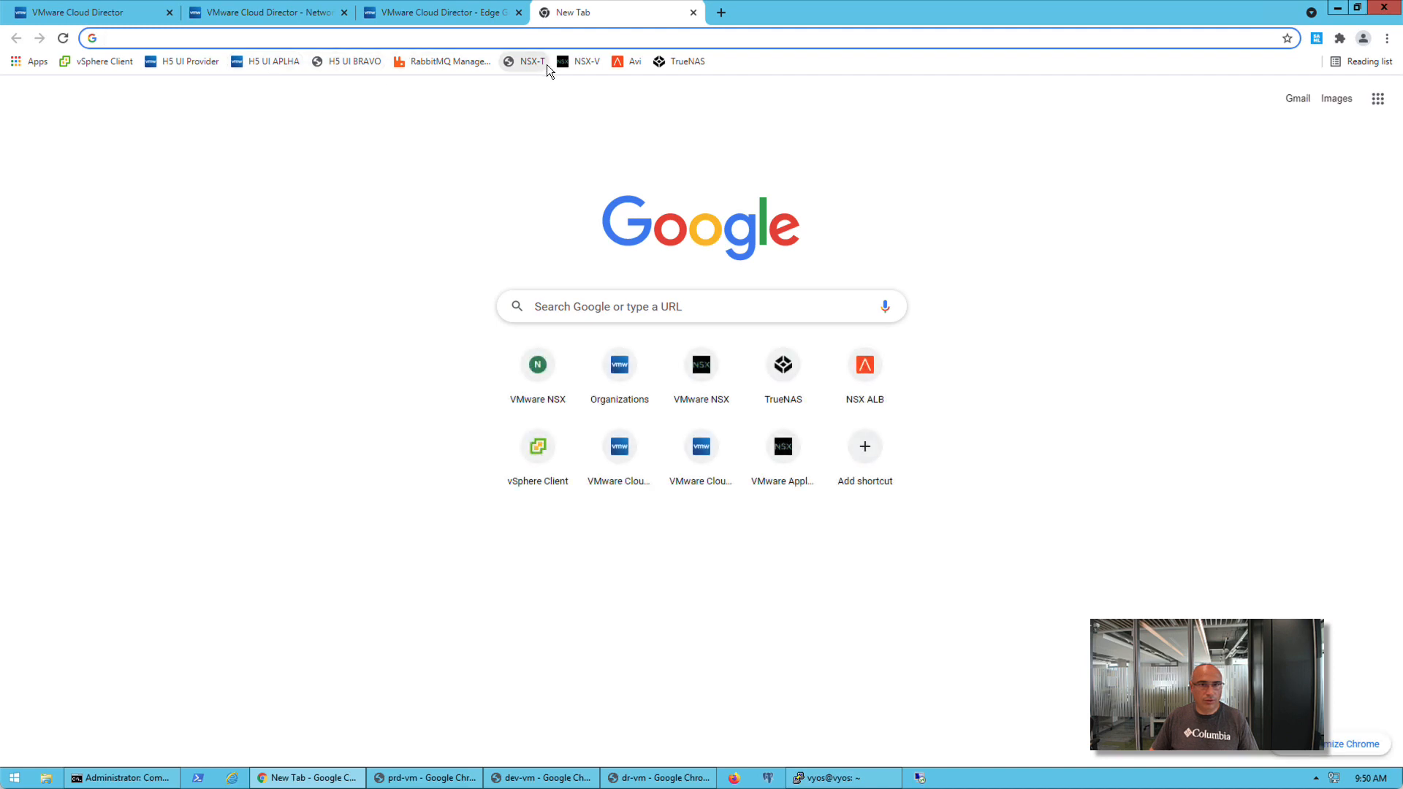
drag(602, 63, 580, 85)
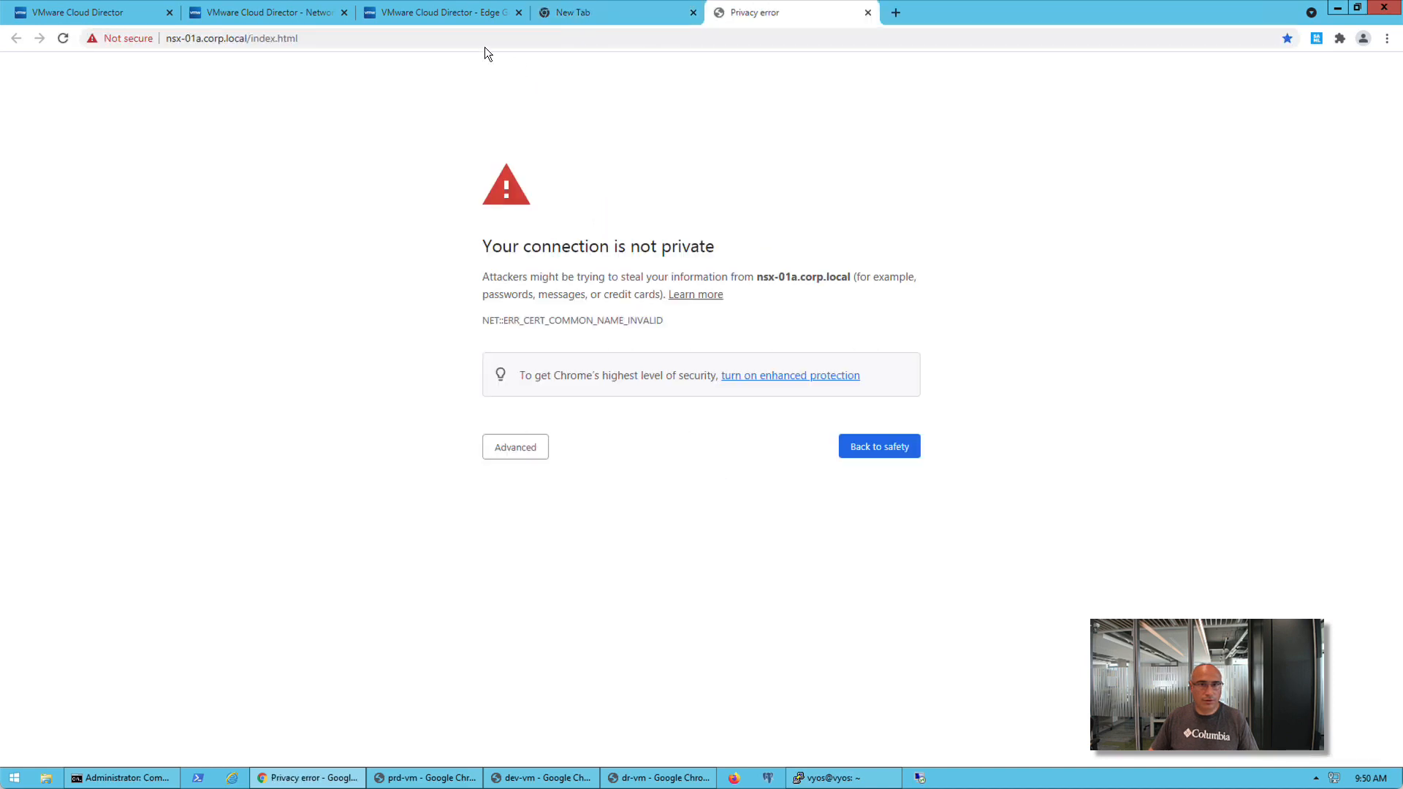
click(868, 12)
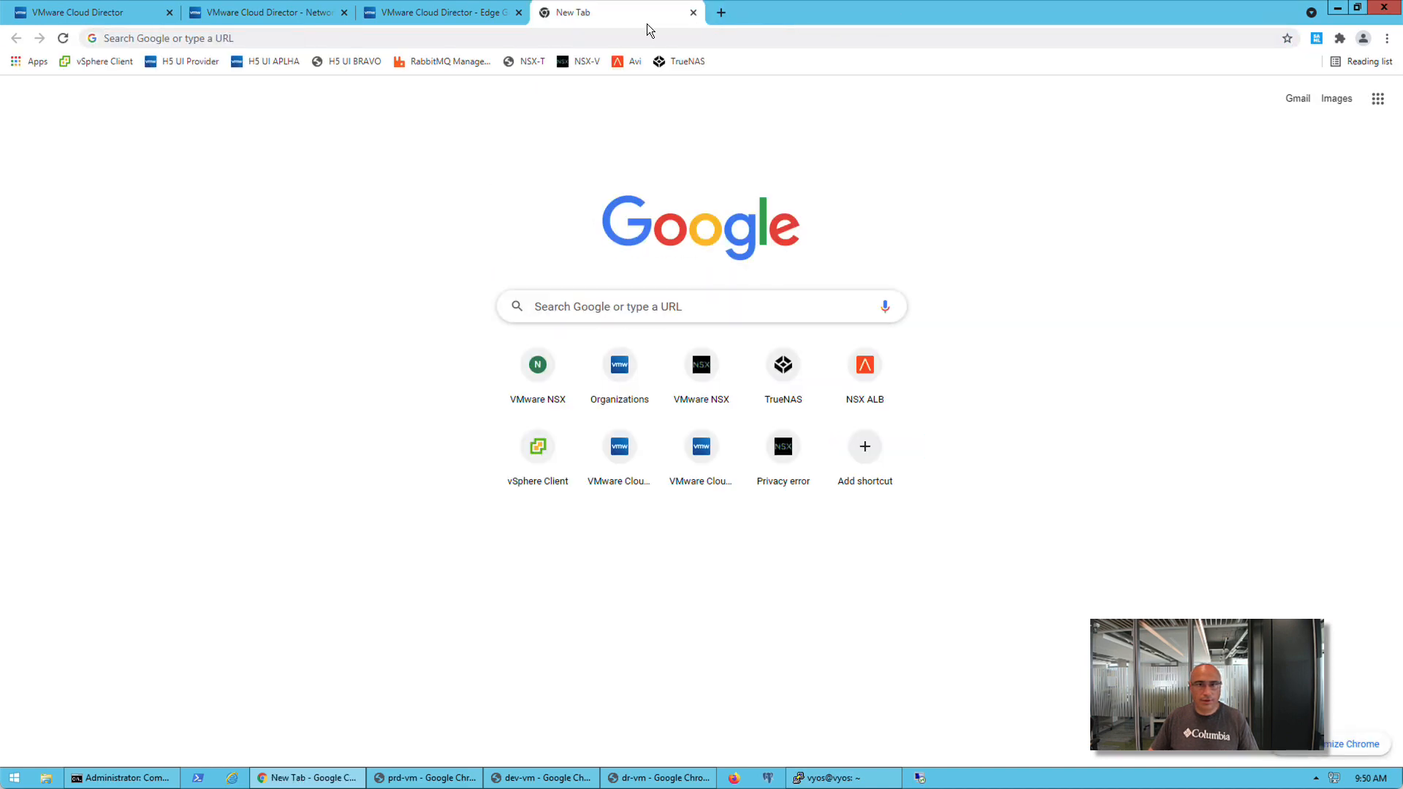
click(580, 65)
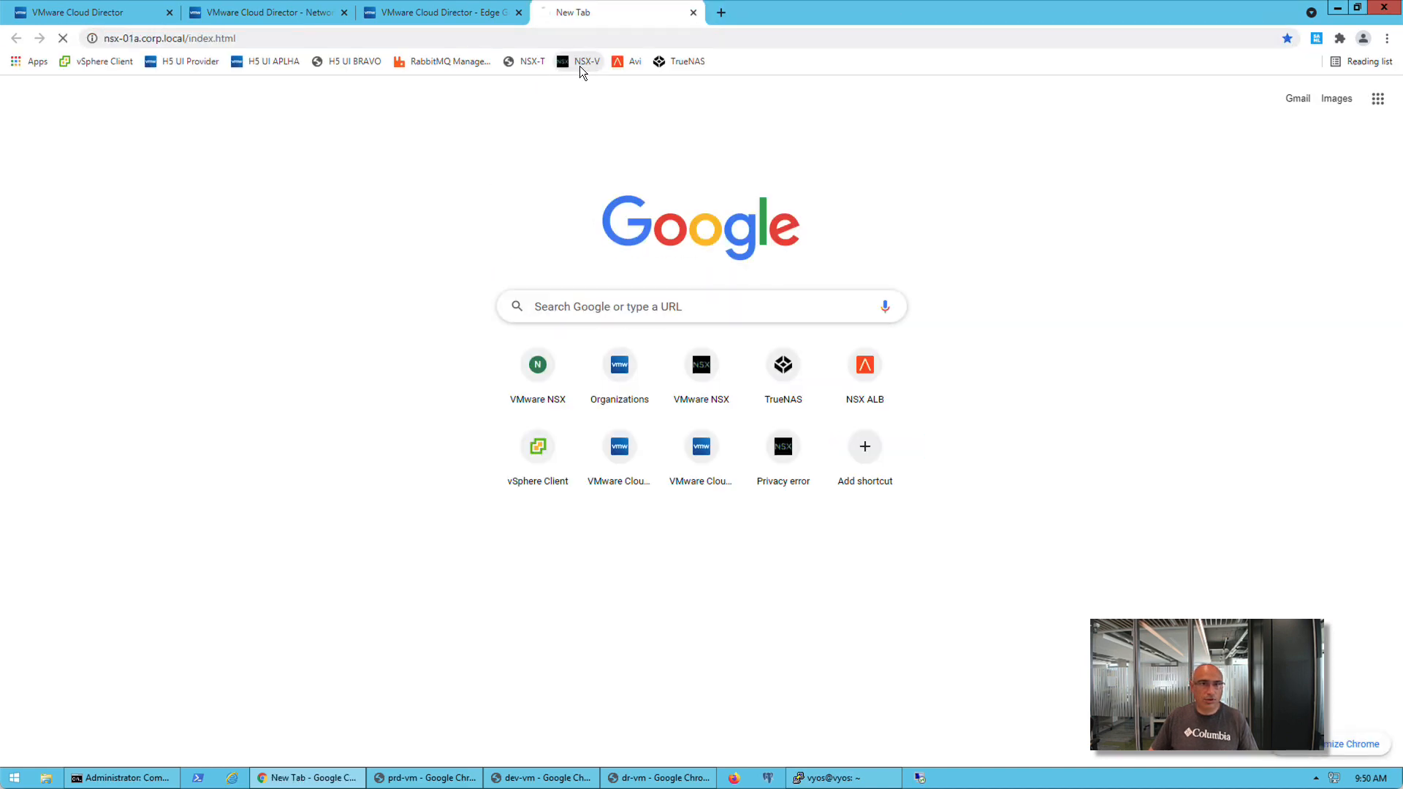
click(692, 12)
Open the bookmarked NSX-T manager in a new browser tab, log in with the saved credentials and dismiss the backup warning
click(547, 12)
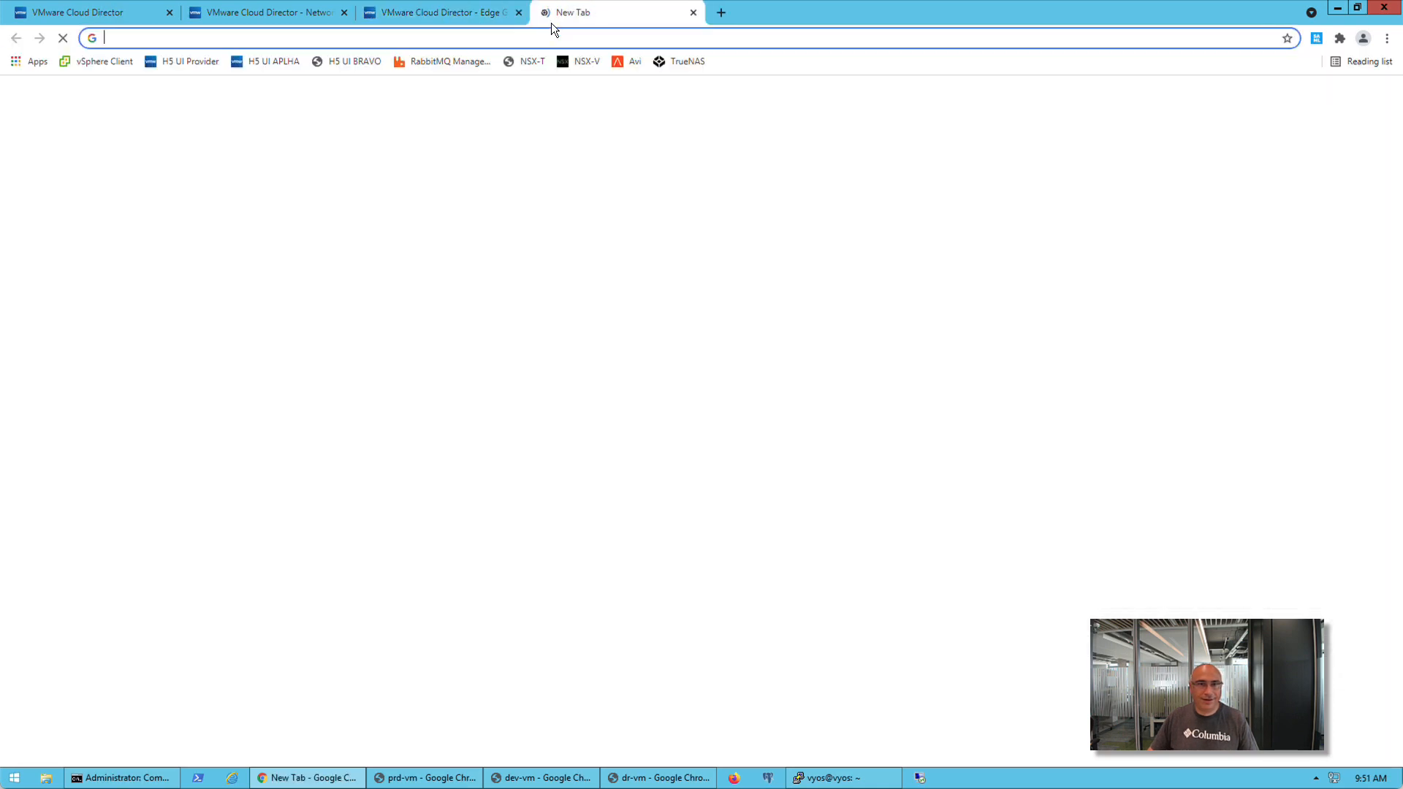
click(529, 66)
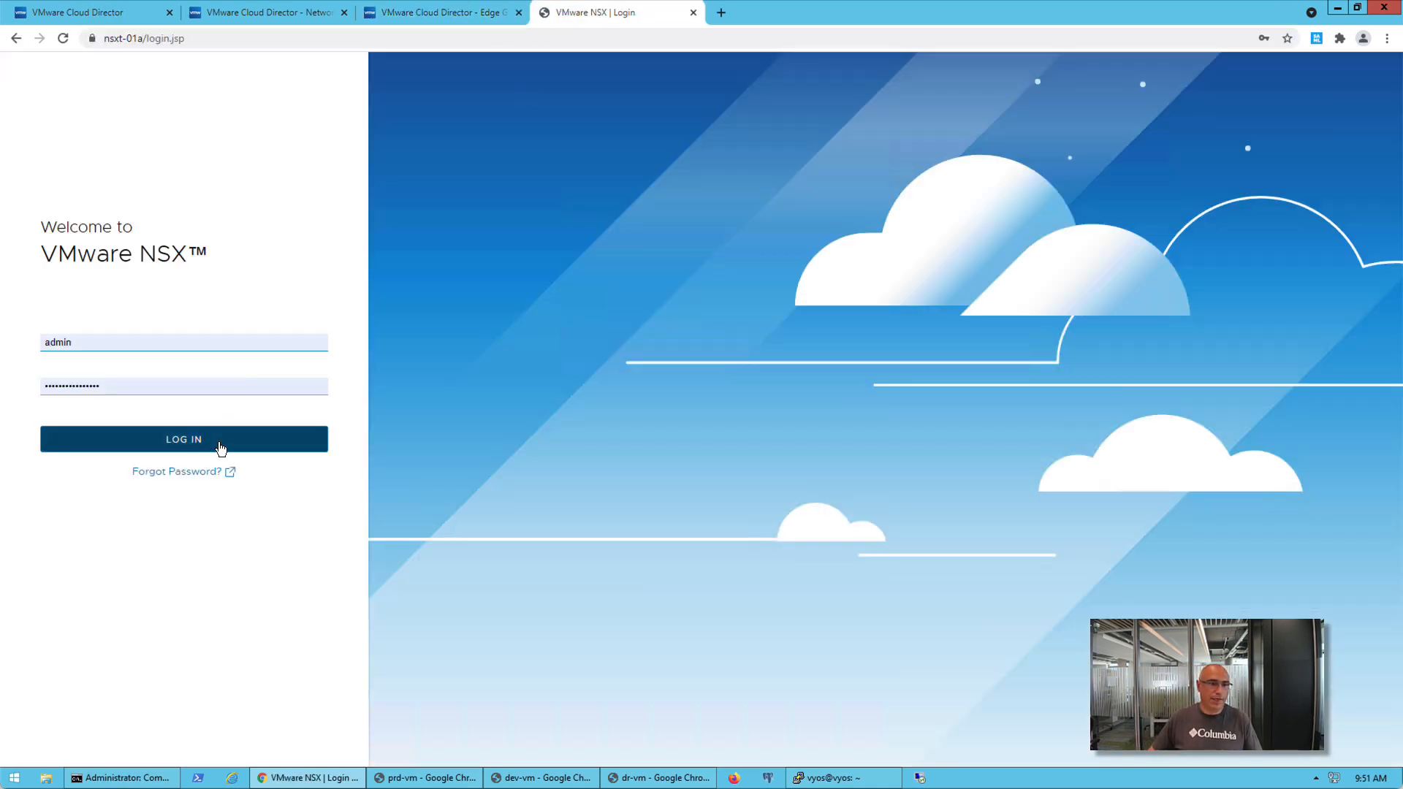
click(219, 445)
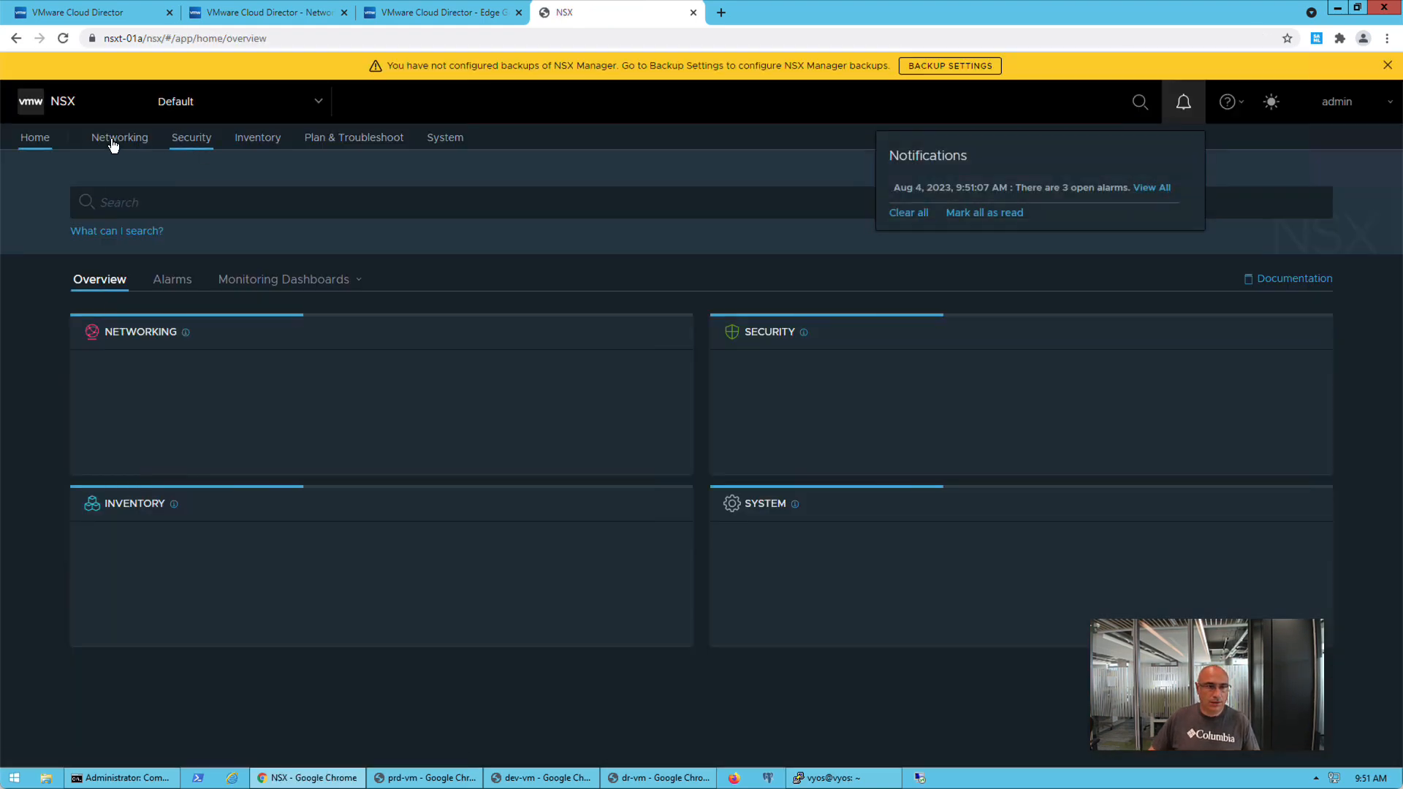
click(1387, 66)
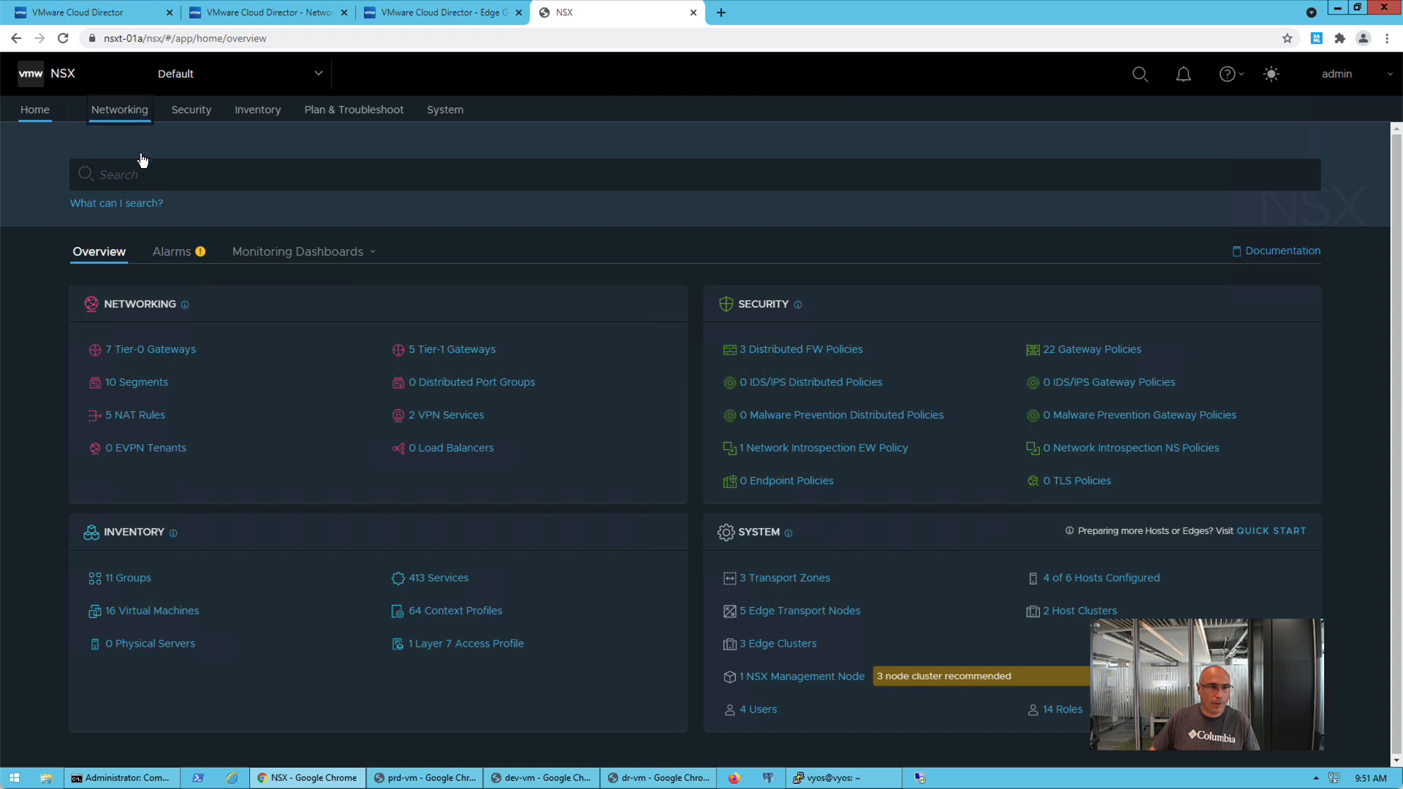
Examine the route advertisement rules of the internet-alpha Tier-1 gateway, including the details of SYSTEM-VCD-ROUTED-NETWORKS
click(119, 111)
click(71, 286)
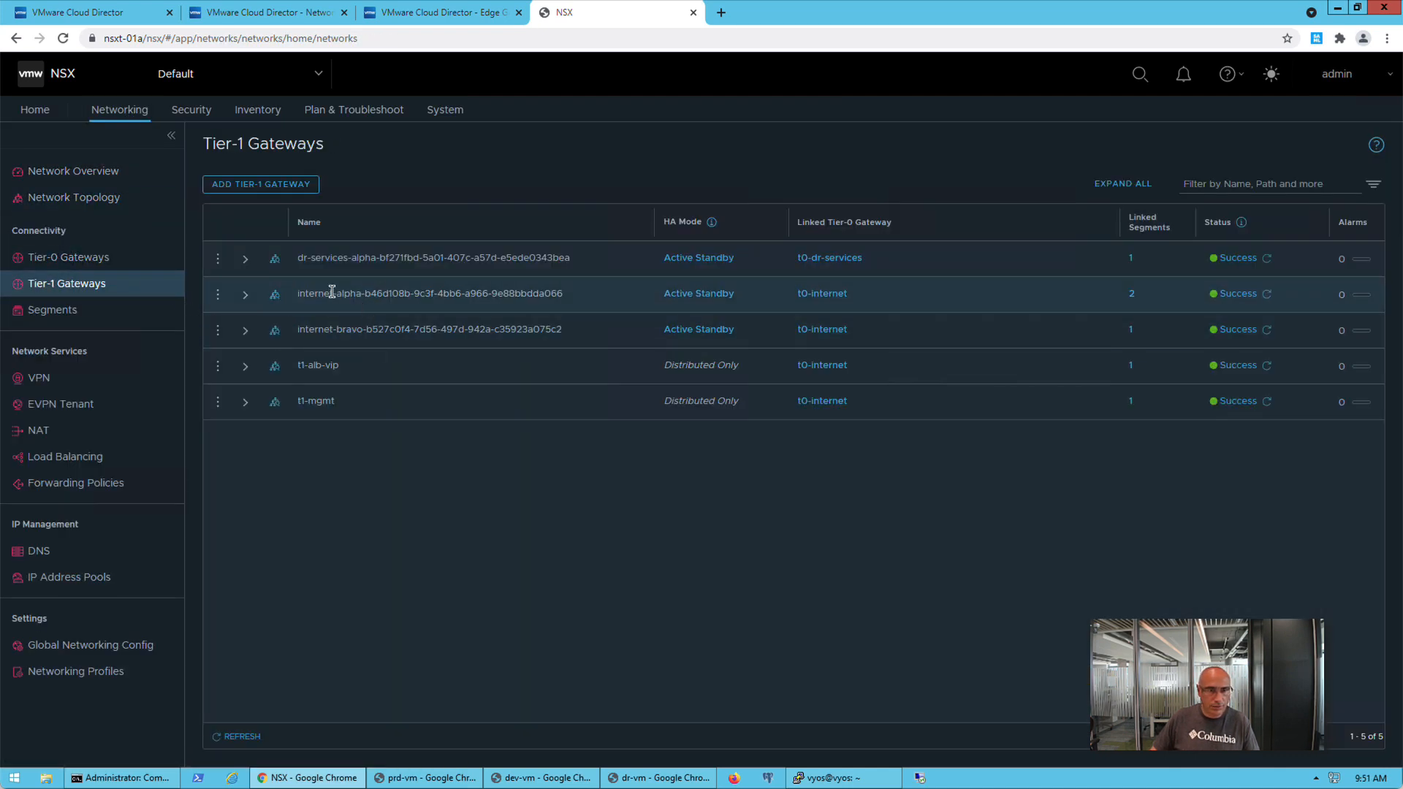
click(242, 305)
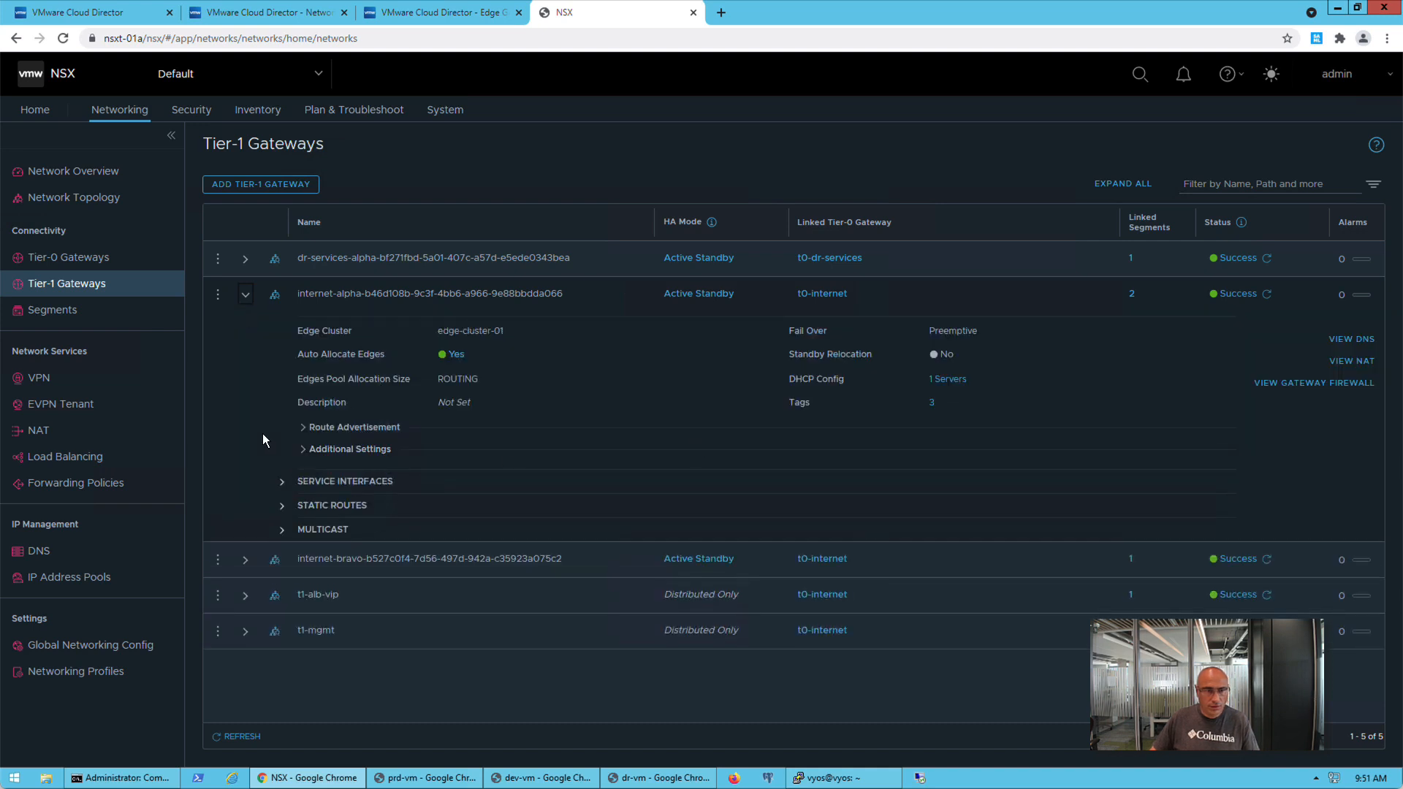
click(303, 427)
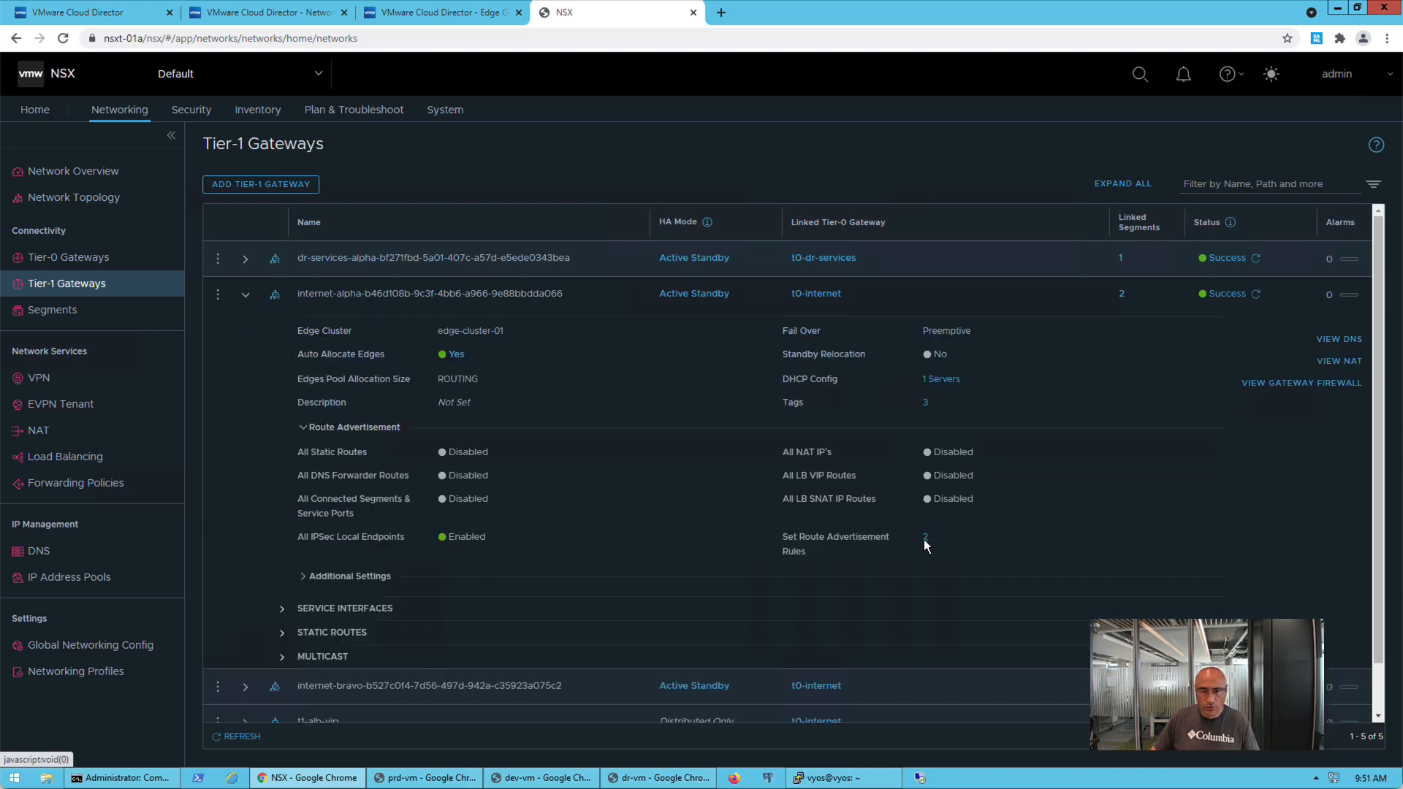
click(923, 538)
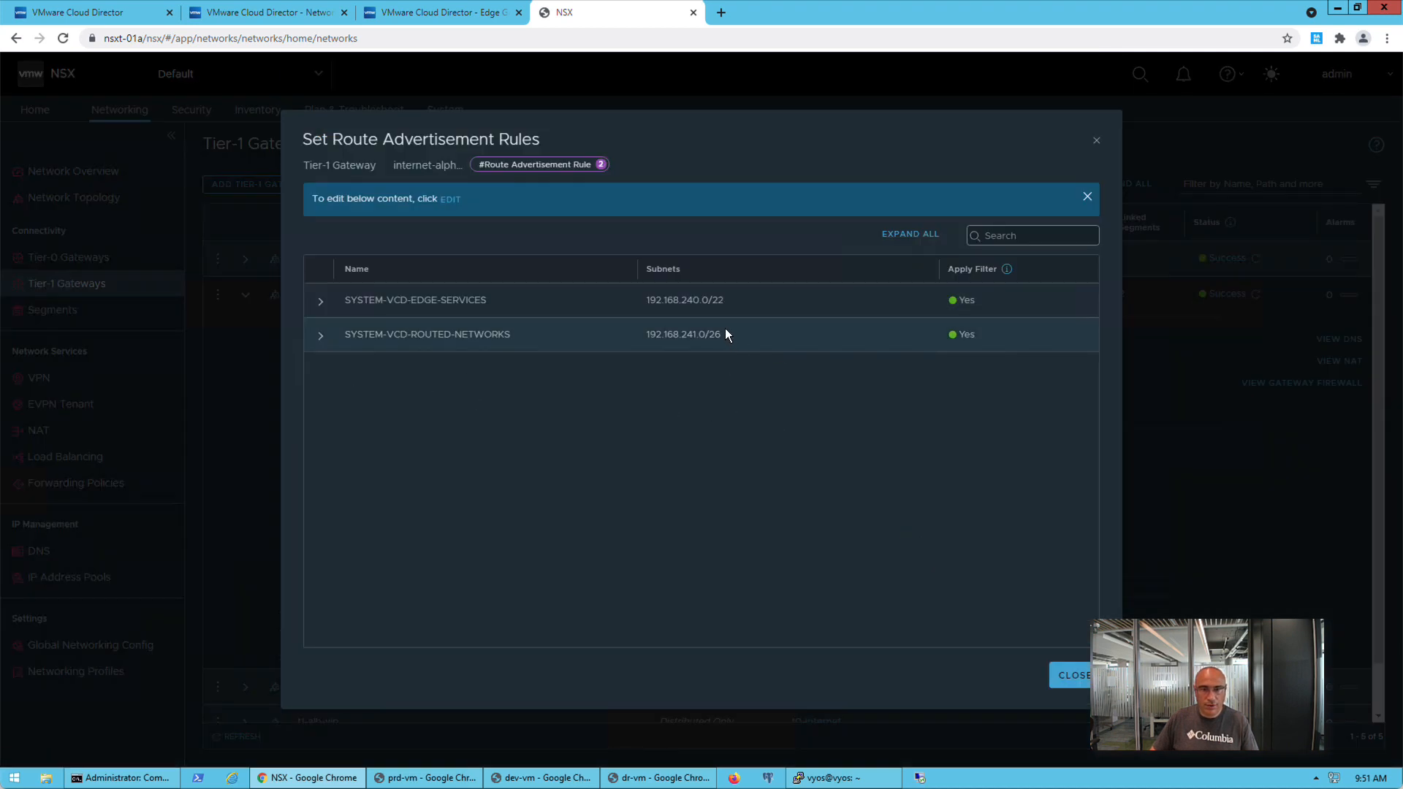
click(320, 335)
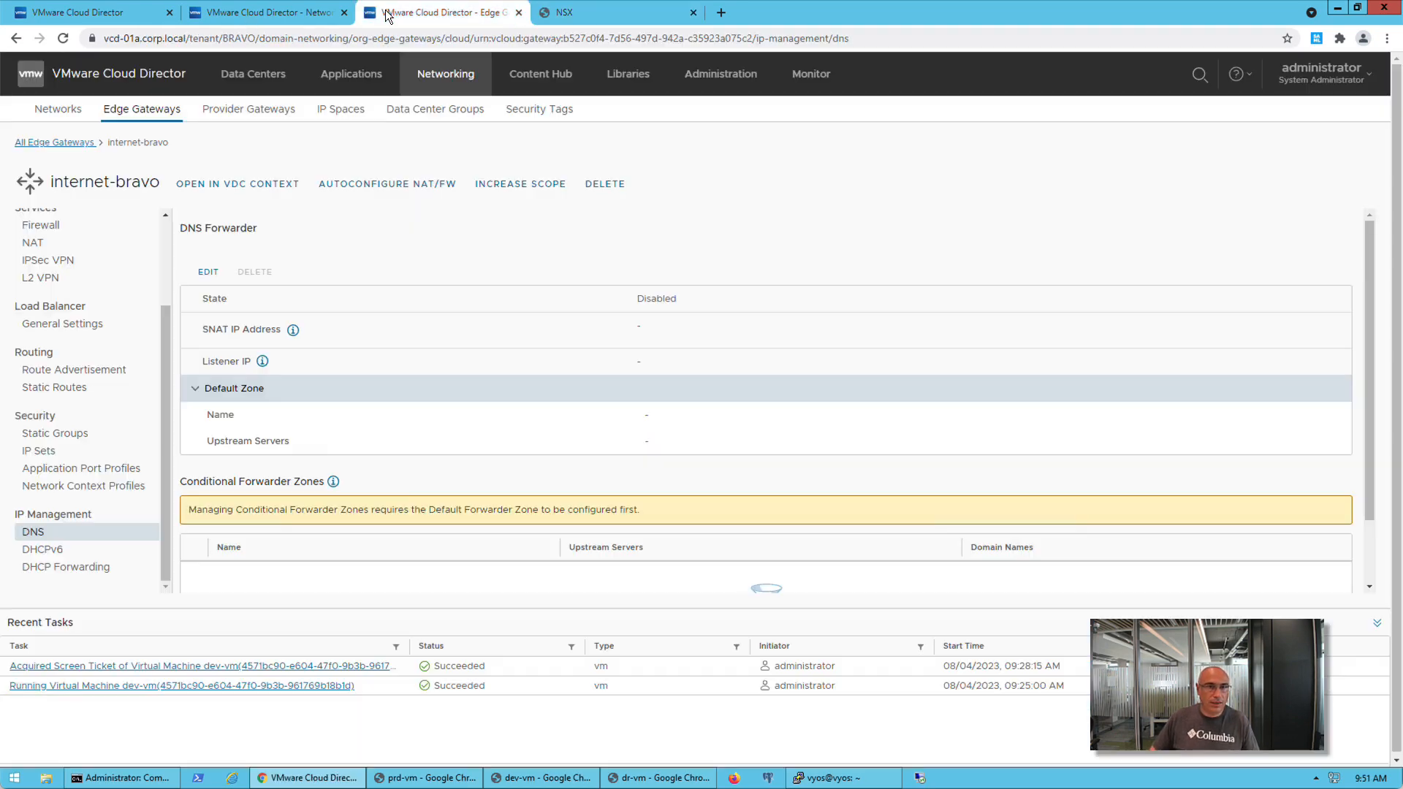
In the BRAVO tenant's networking view, start a new organization VDC network scoped to ovdc-04 with the Routed type
click(386, 14)
click(56, 110)
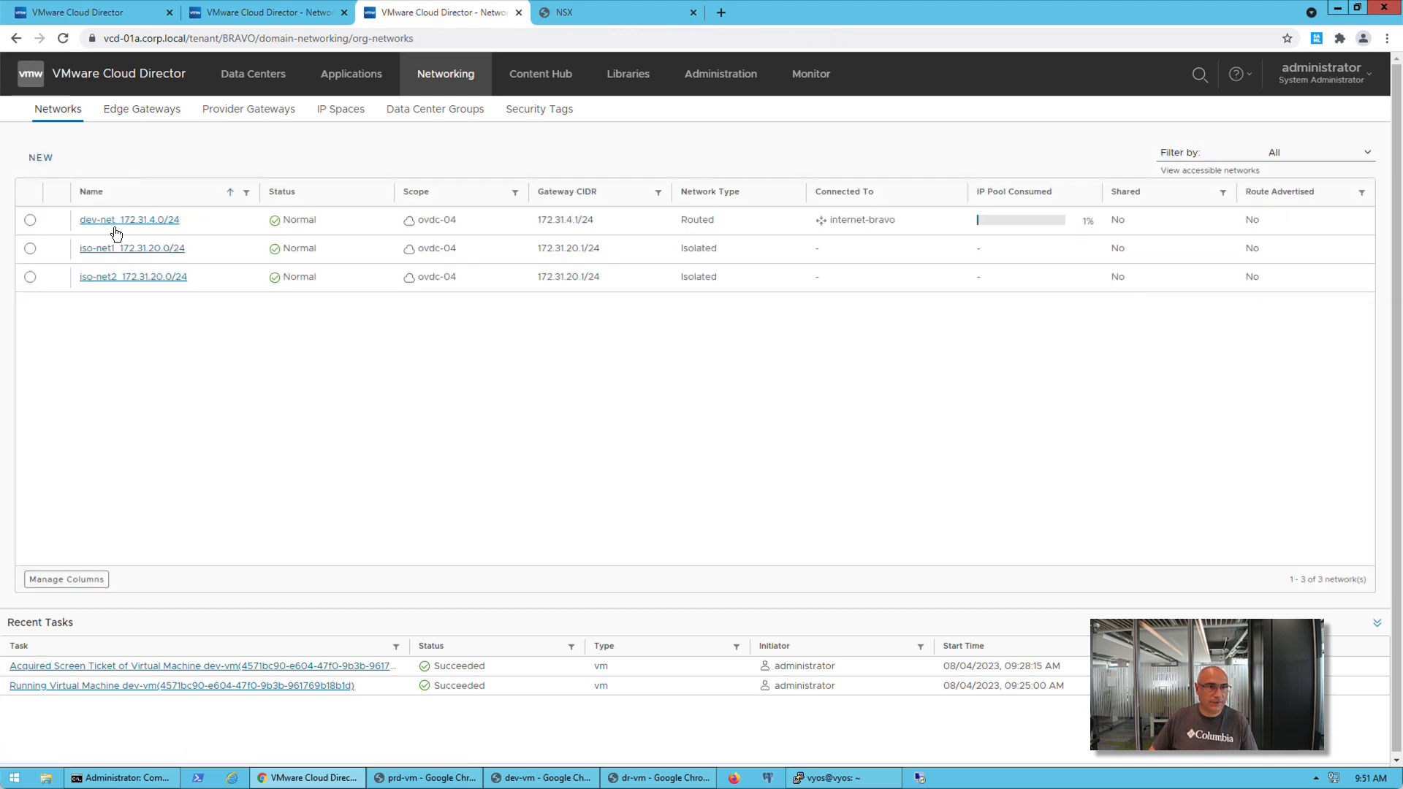
click(41, 160)
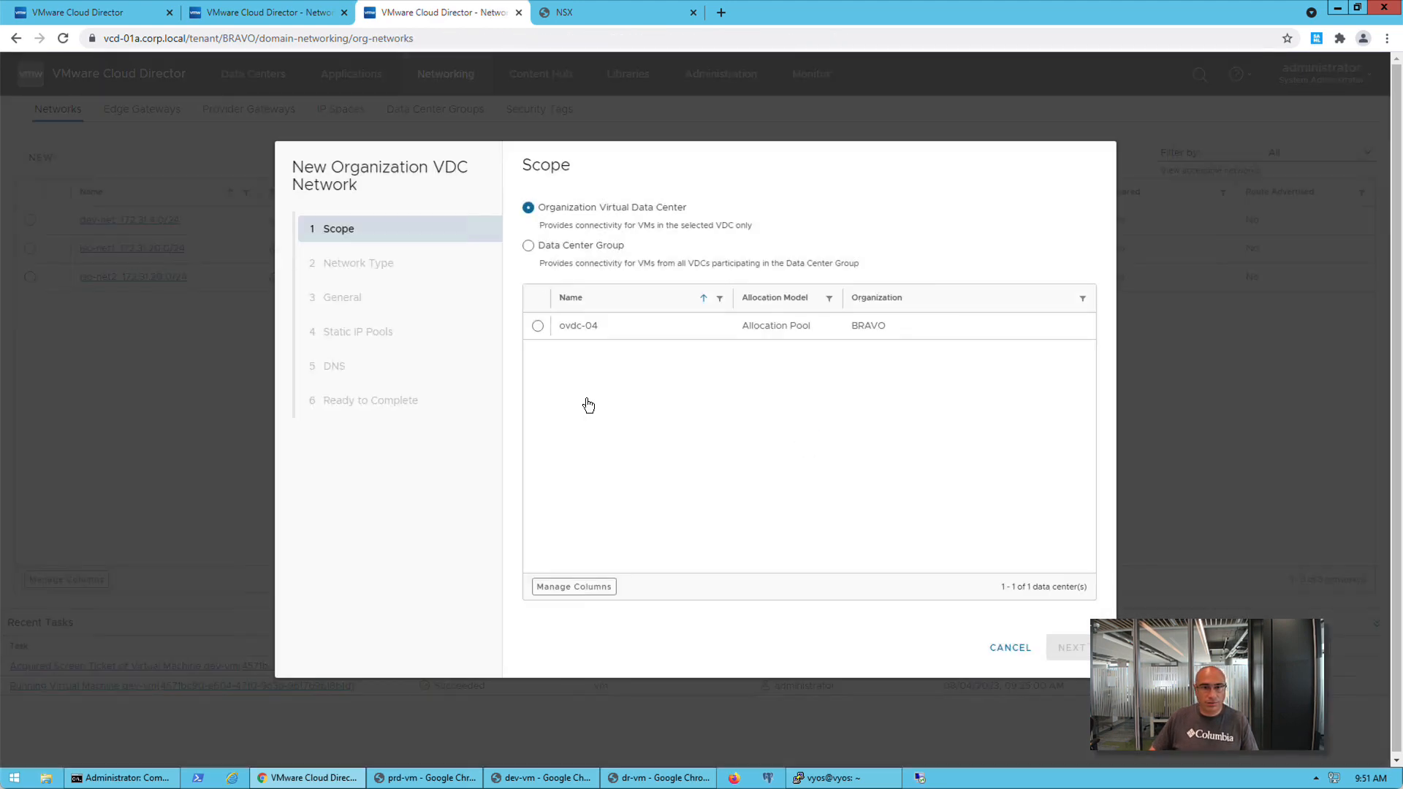
click(539, 326)
click(1070, 647)
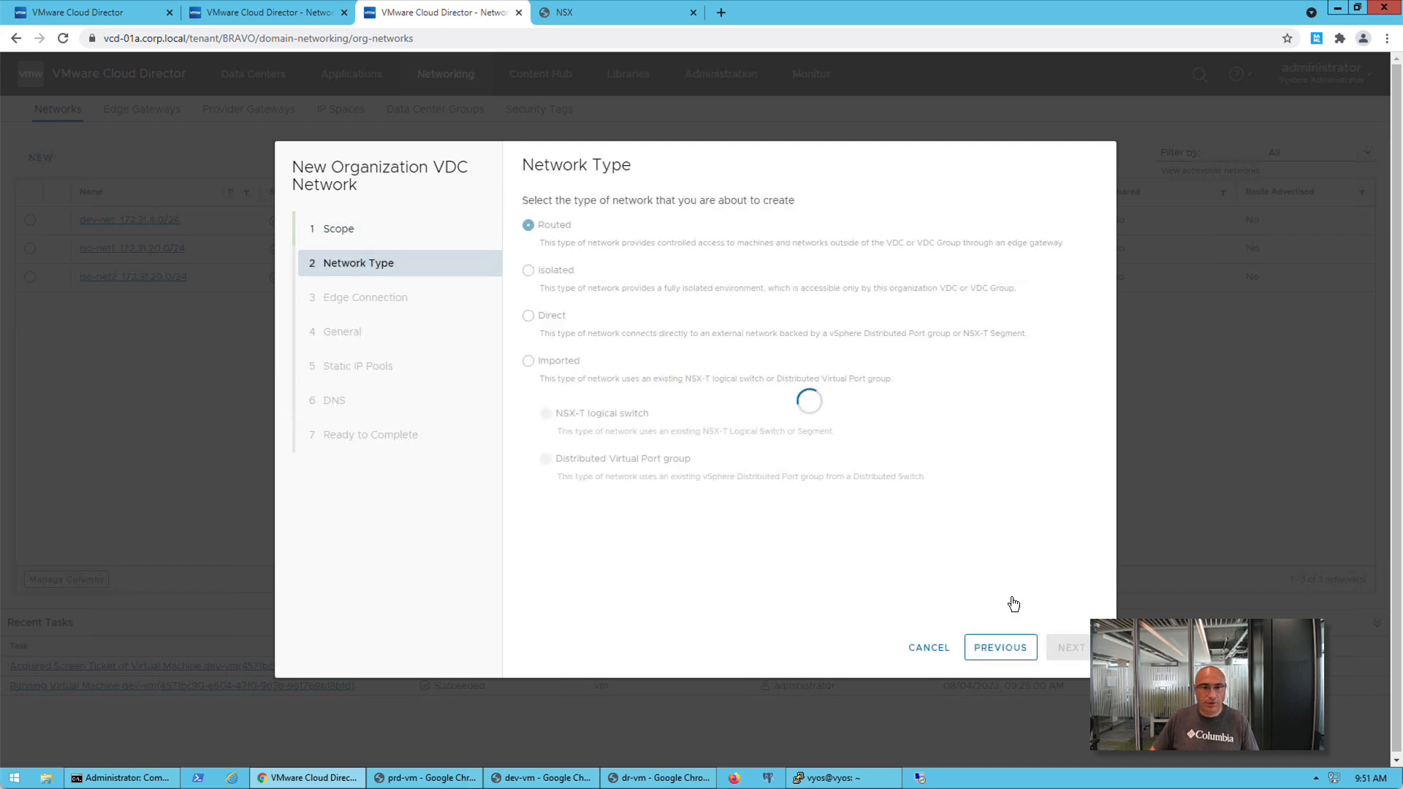
click(1070, 648)
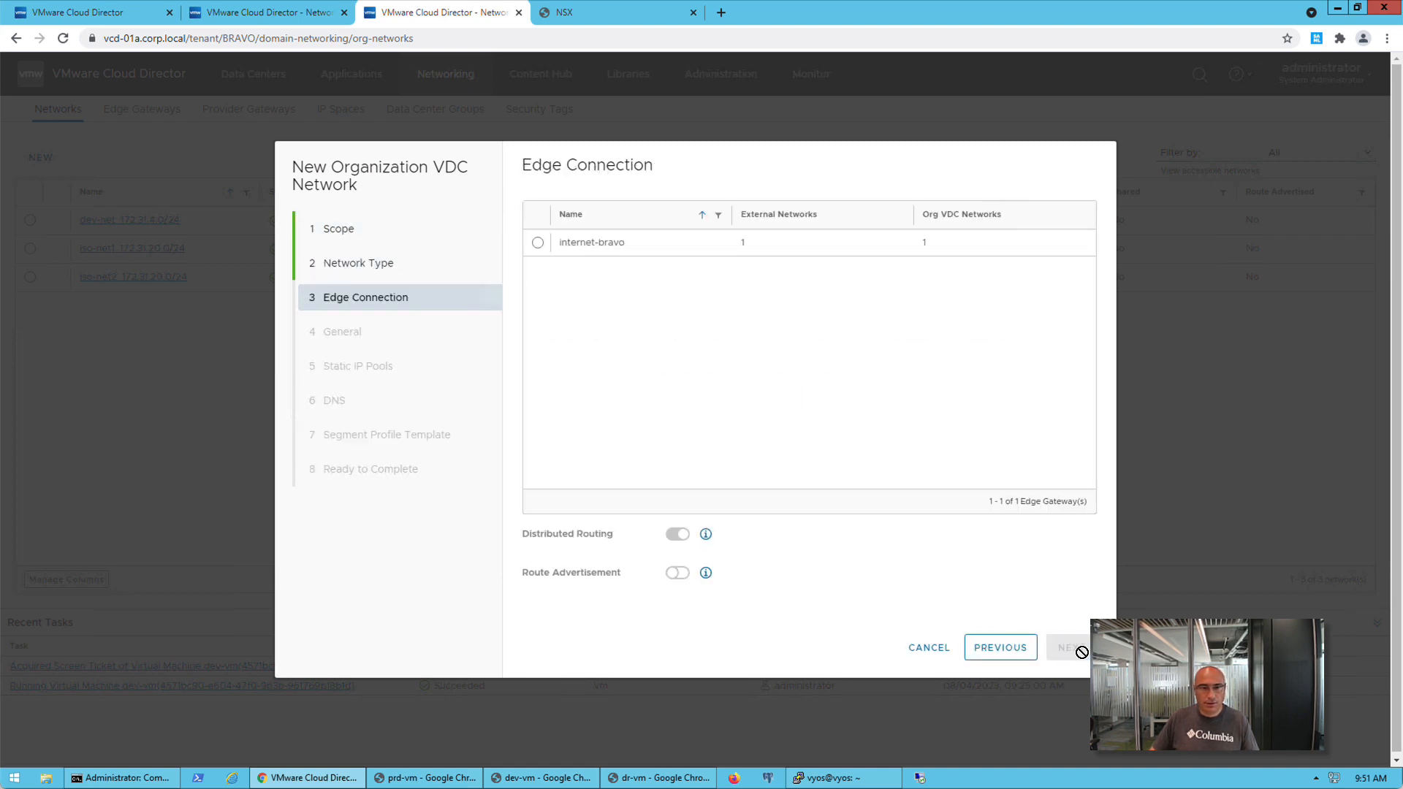
Connect the new network to the internet-bravo edge gateway with route advertisement enabled
click(538, 243)
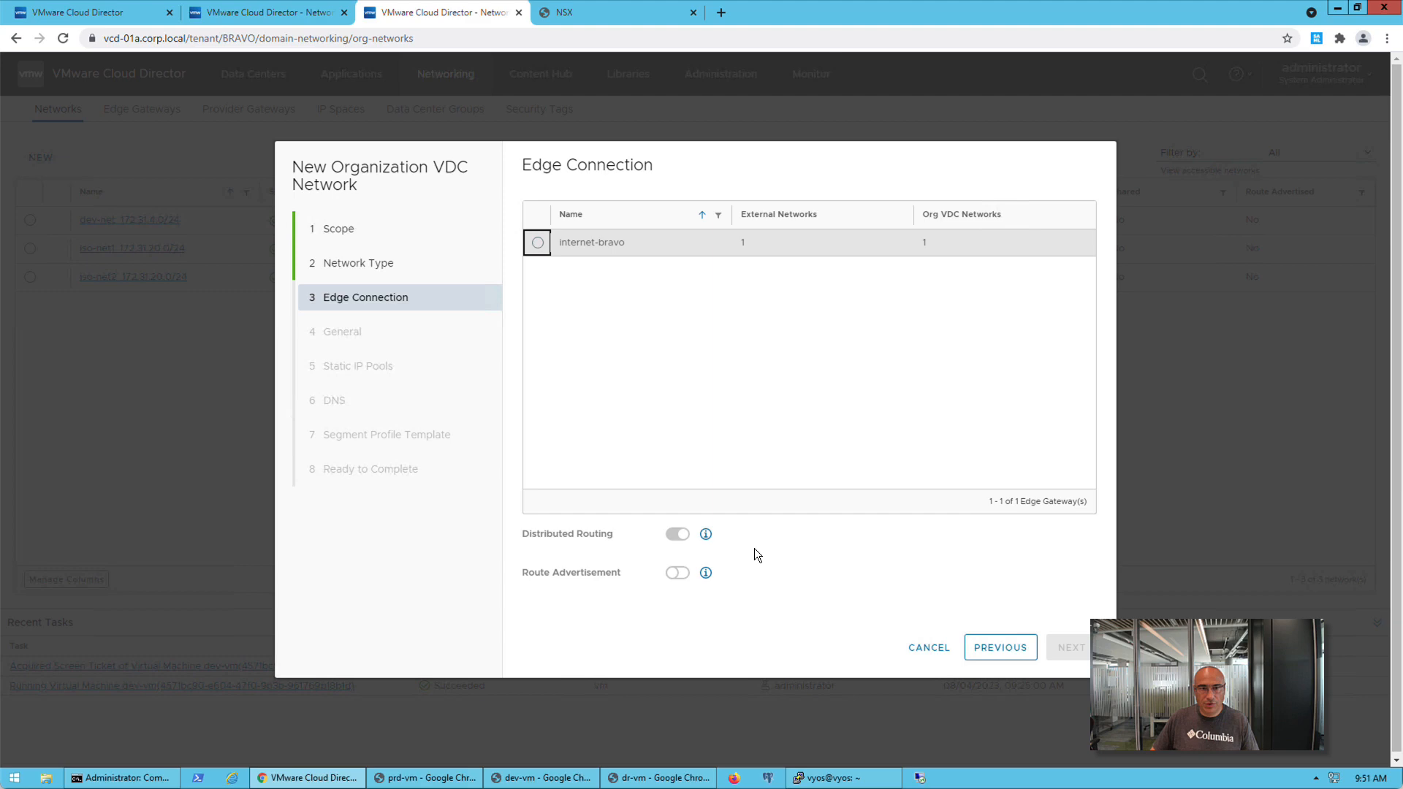
click(680, 574)
click(1071, 647)
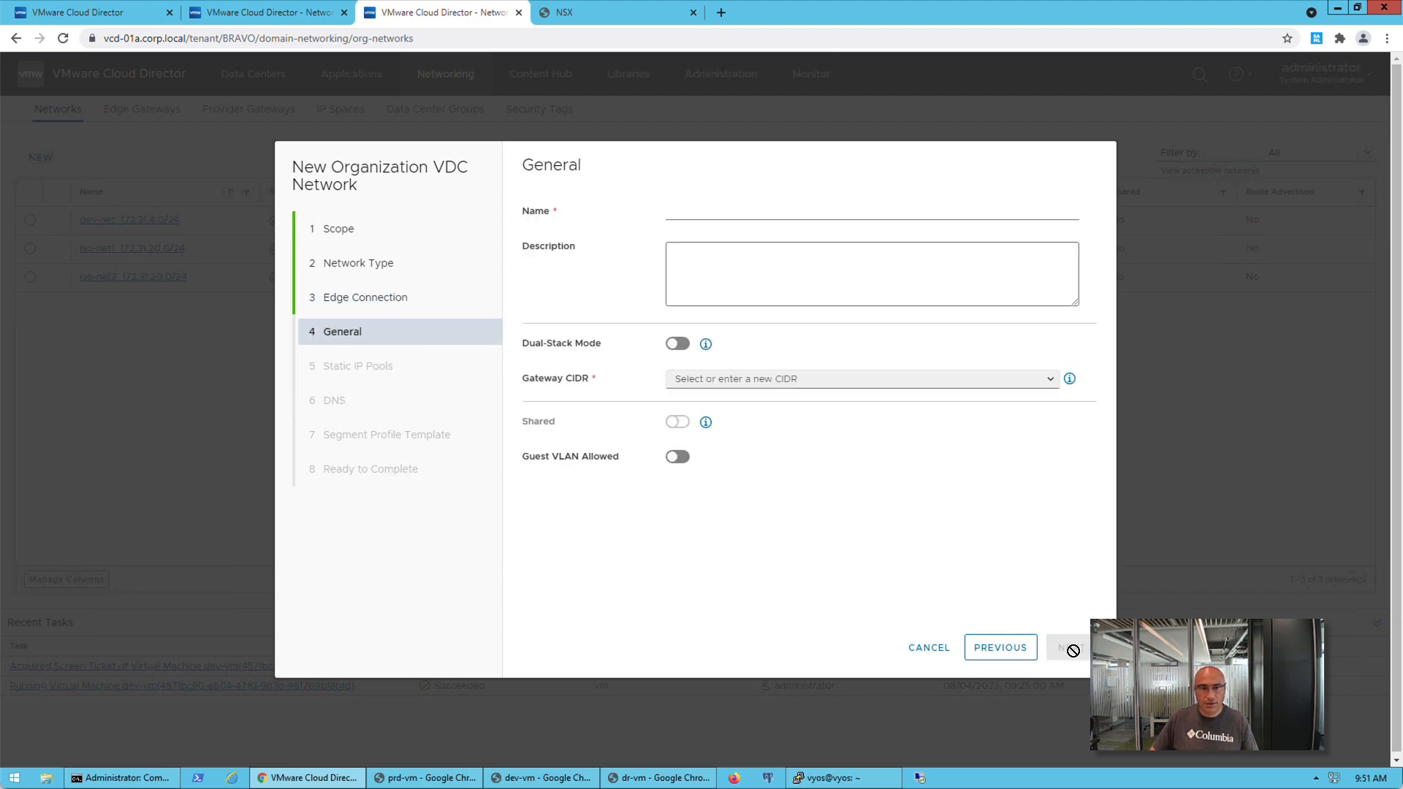
Name the network net1 and request a /27 prefix from the internet-isp1 IP Space as its gateway CIDR
click(668, 214)
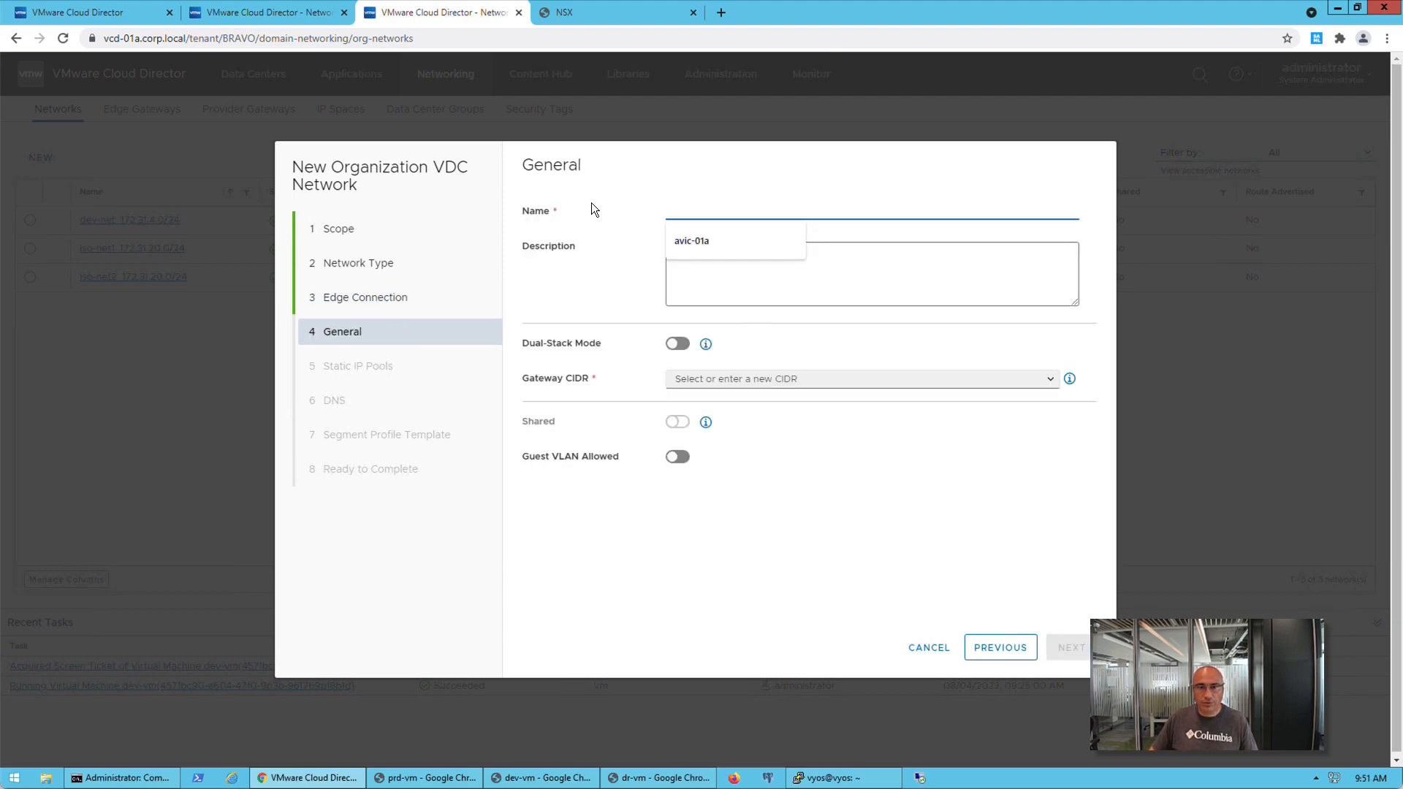
text(net1)
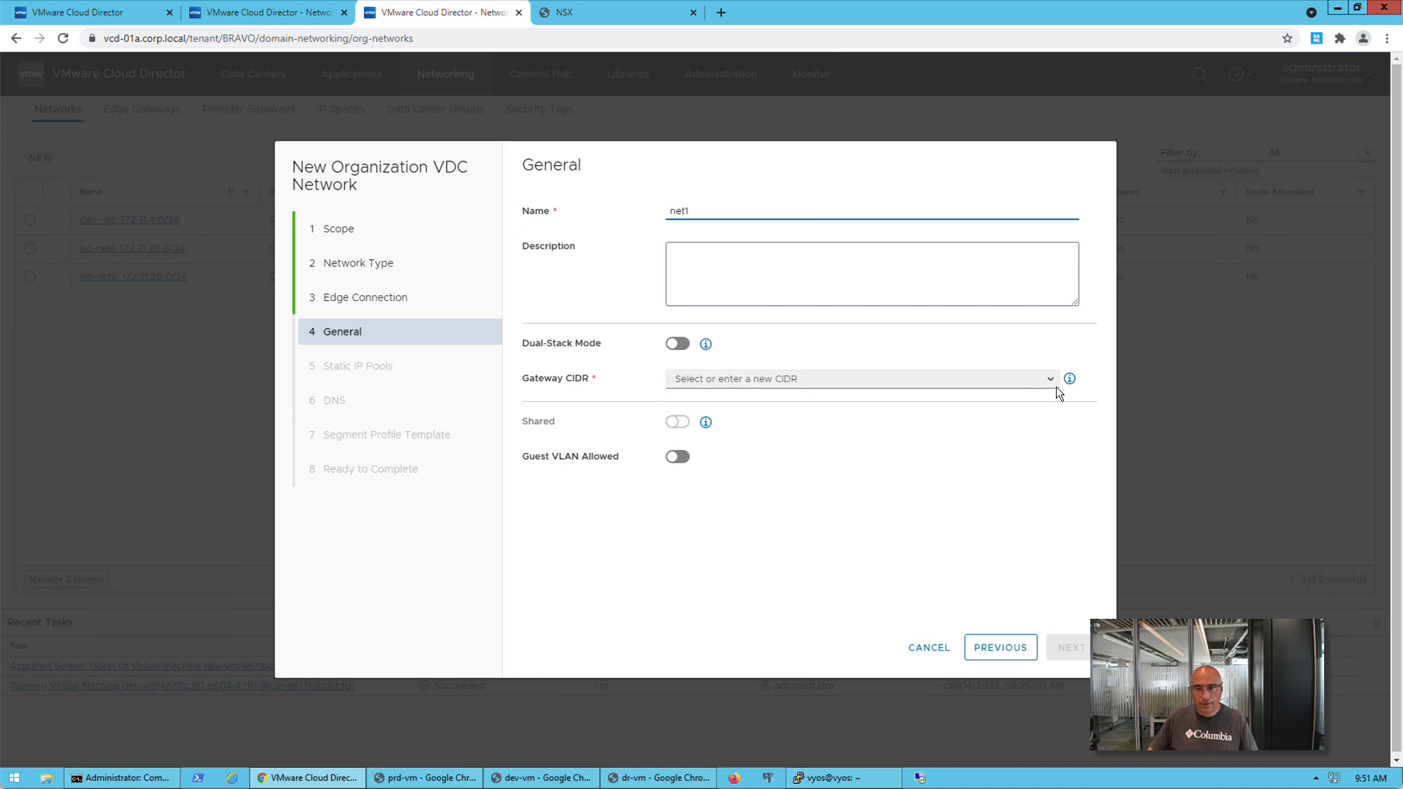
click(1053, 382)
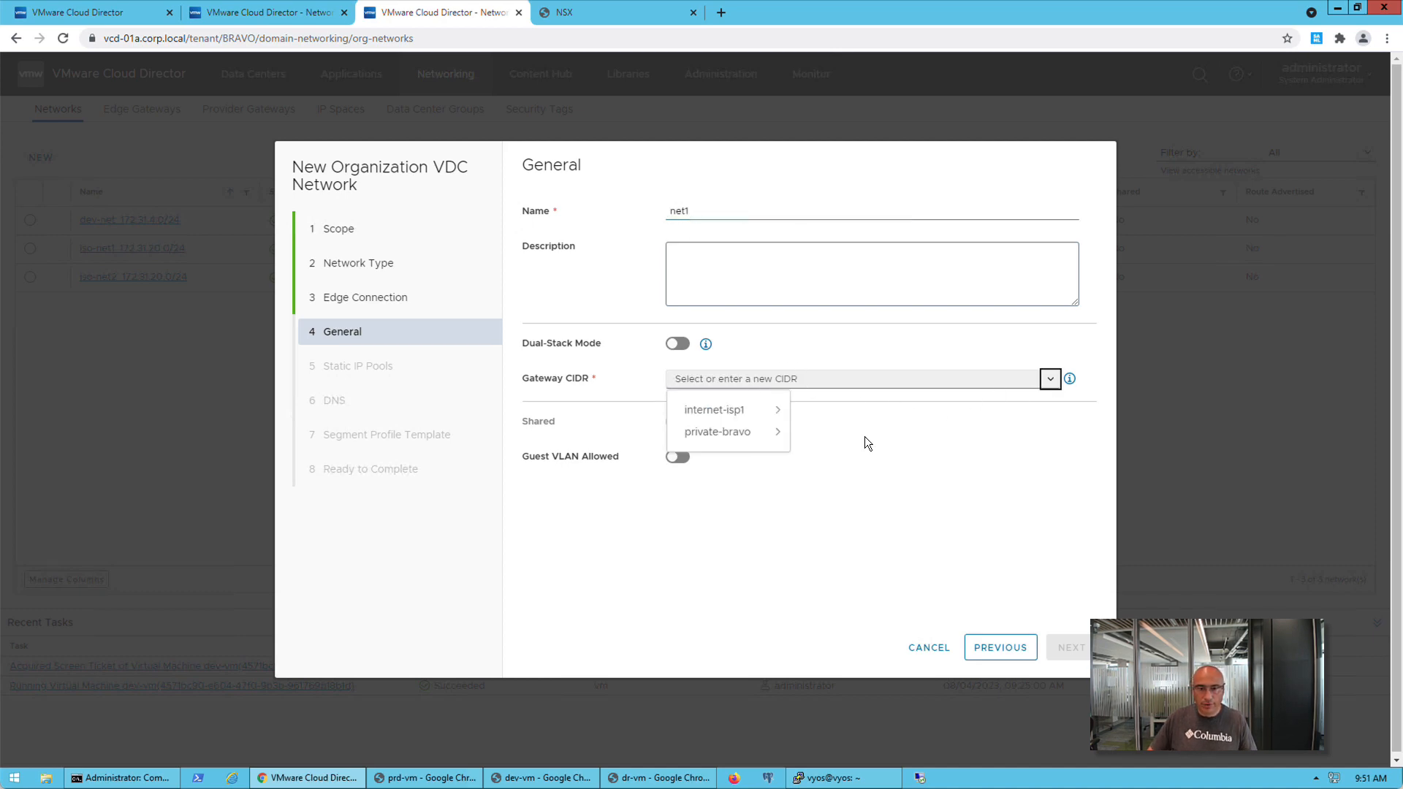
click(771, 411)
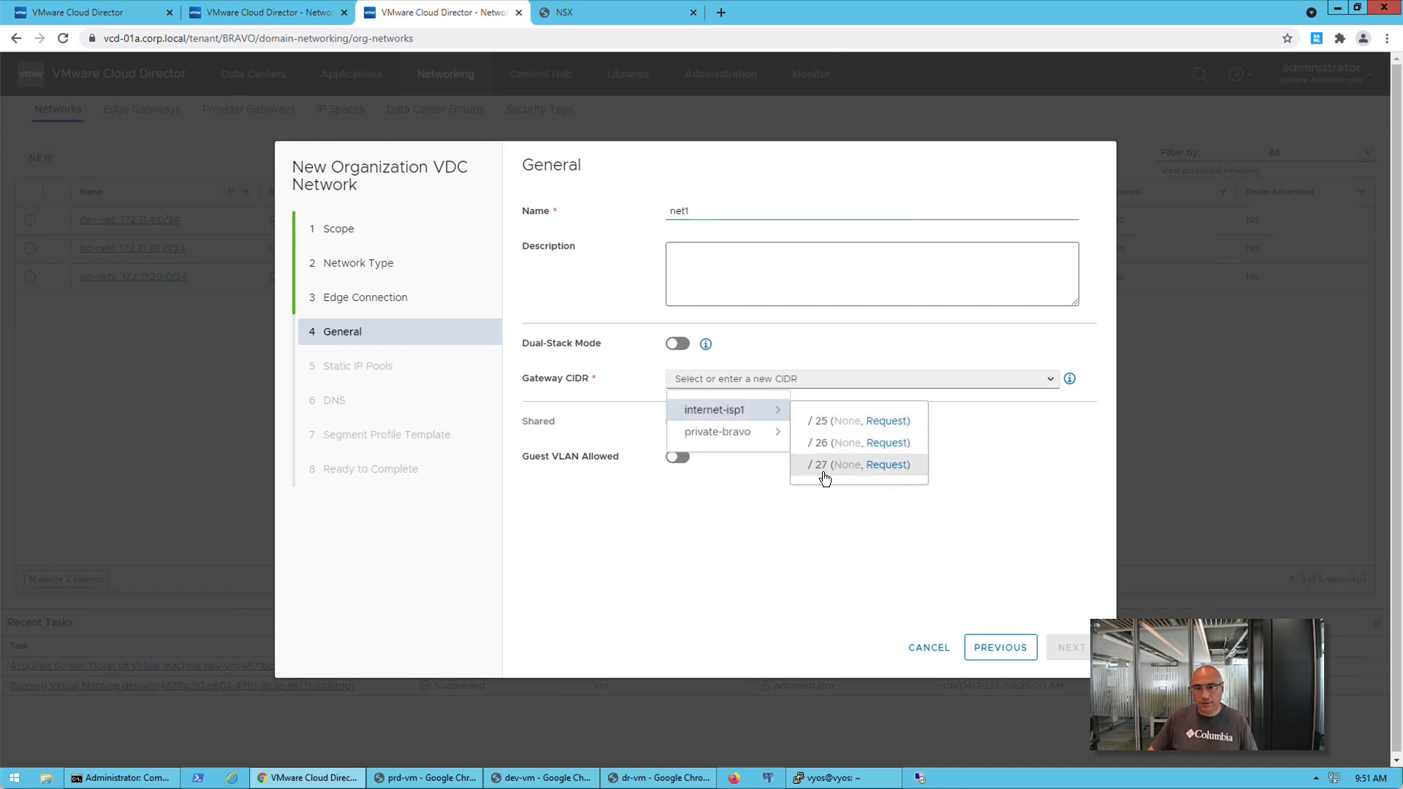
click(887, 466)
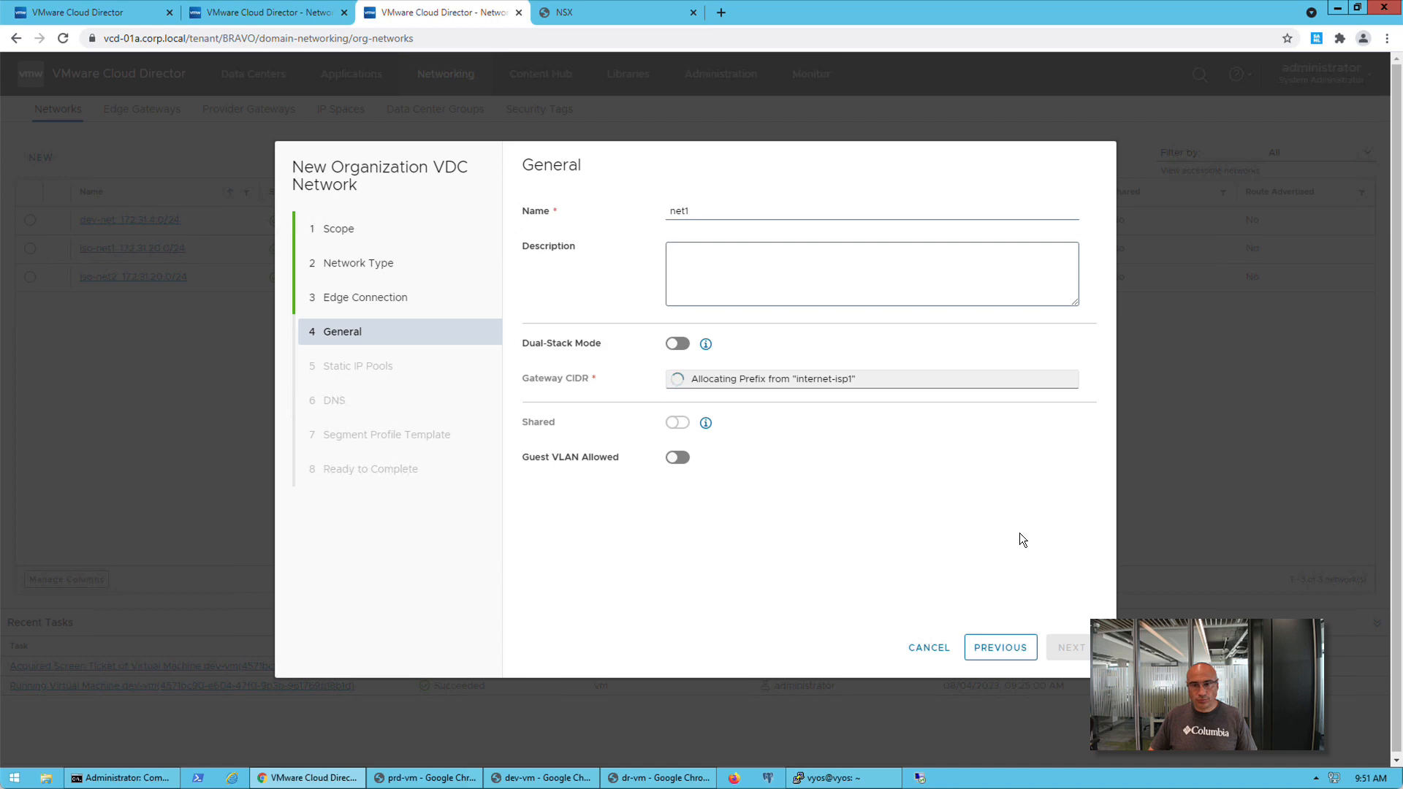
click(1072, 648)
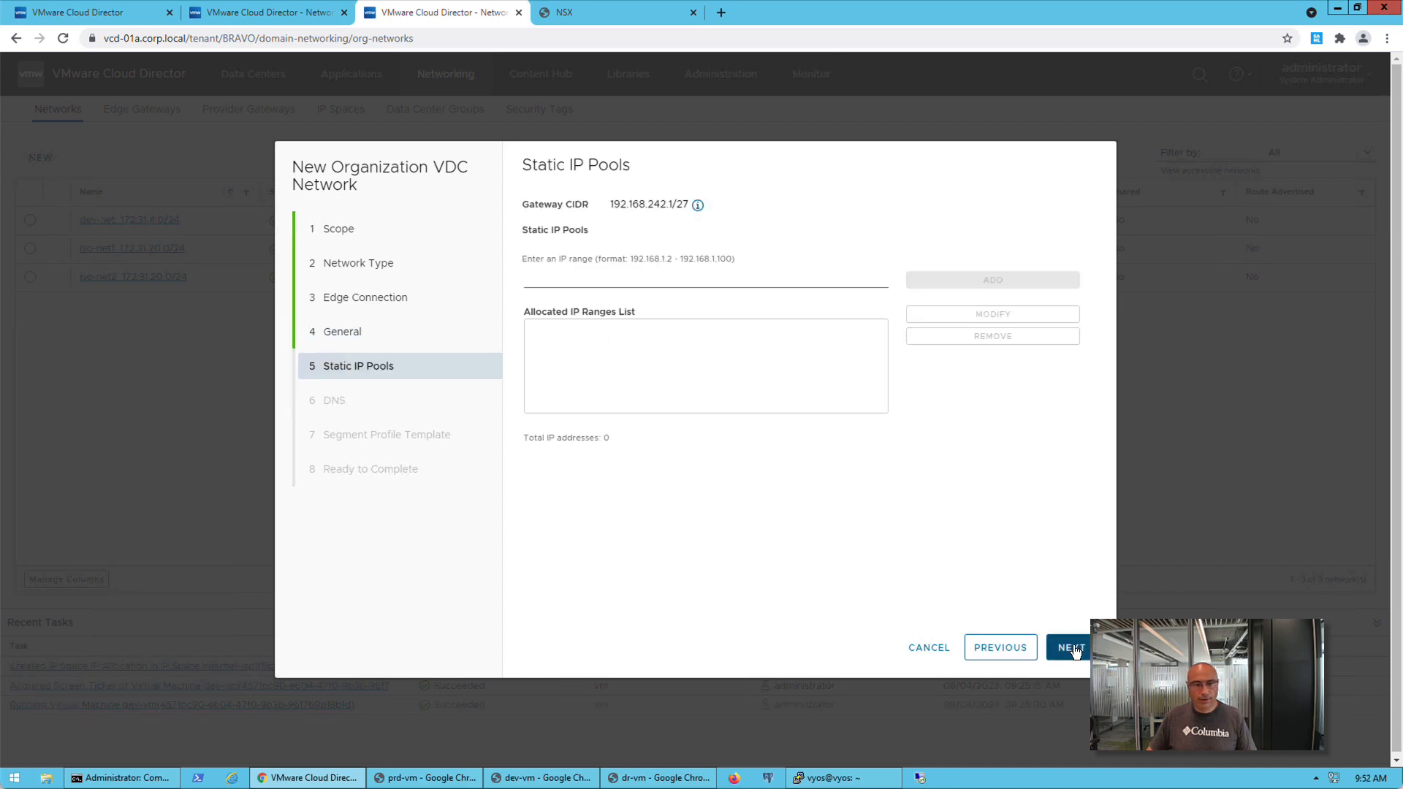
Keep the default static IP pool, DNS and segment profile settings for net1 and finish creating it
click(1073, 648)
click(1073, 648)
click(1072, 650)
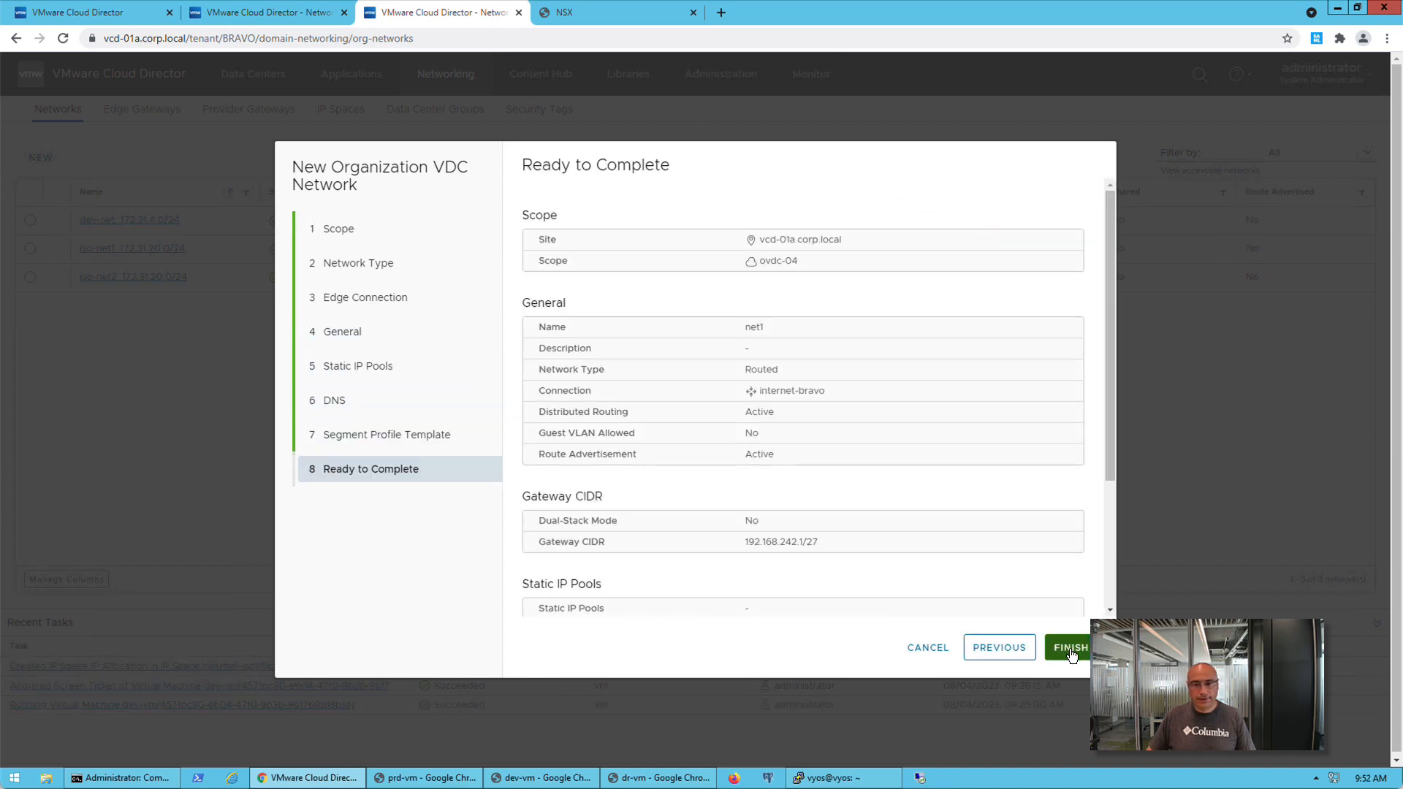
click(1072, 650)
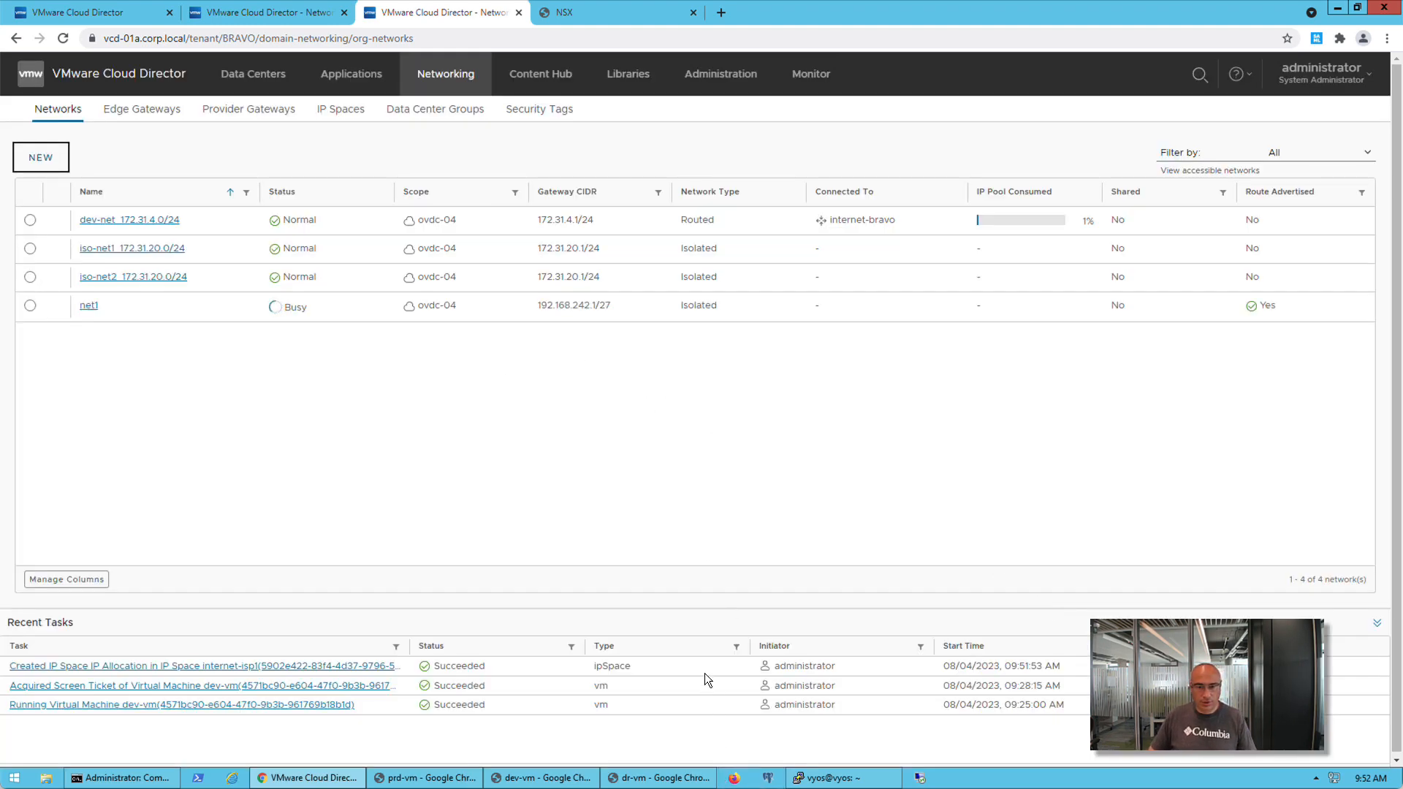
Switch to the VyOS router terminal and run show ip route 192.168.242.0 to check BRAVO's new network route
click(825, 779)
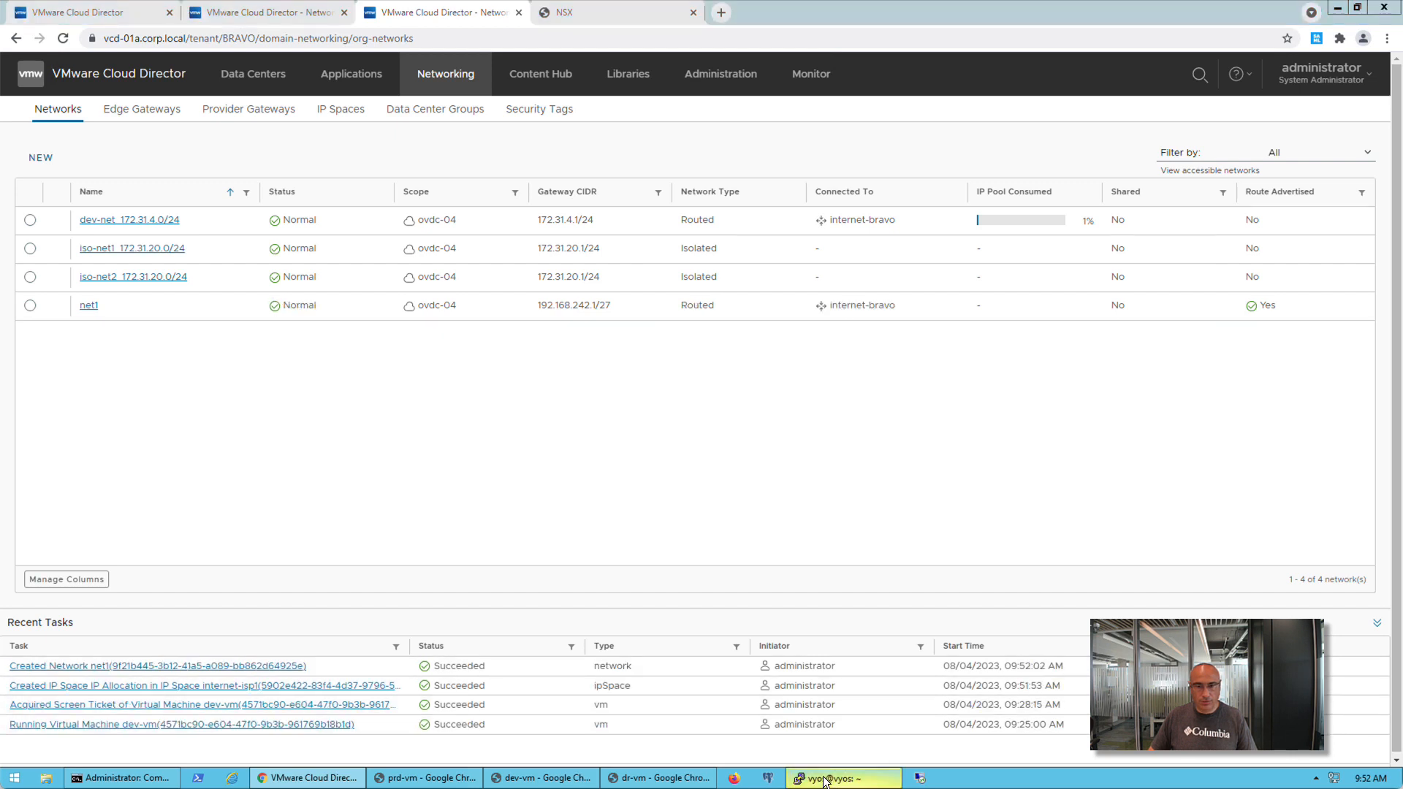
key(Up)
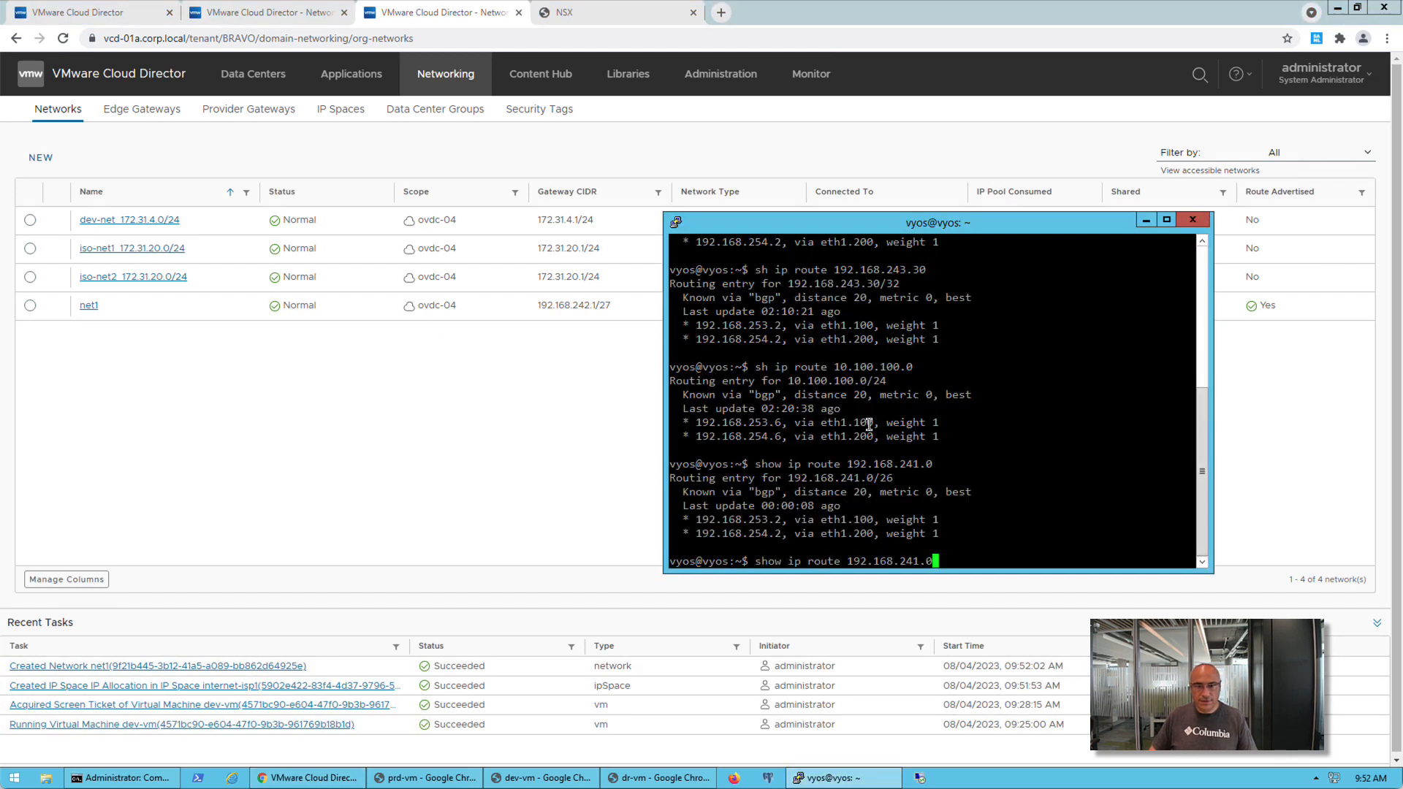
key(Left)
key(Left)
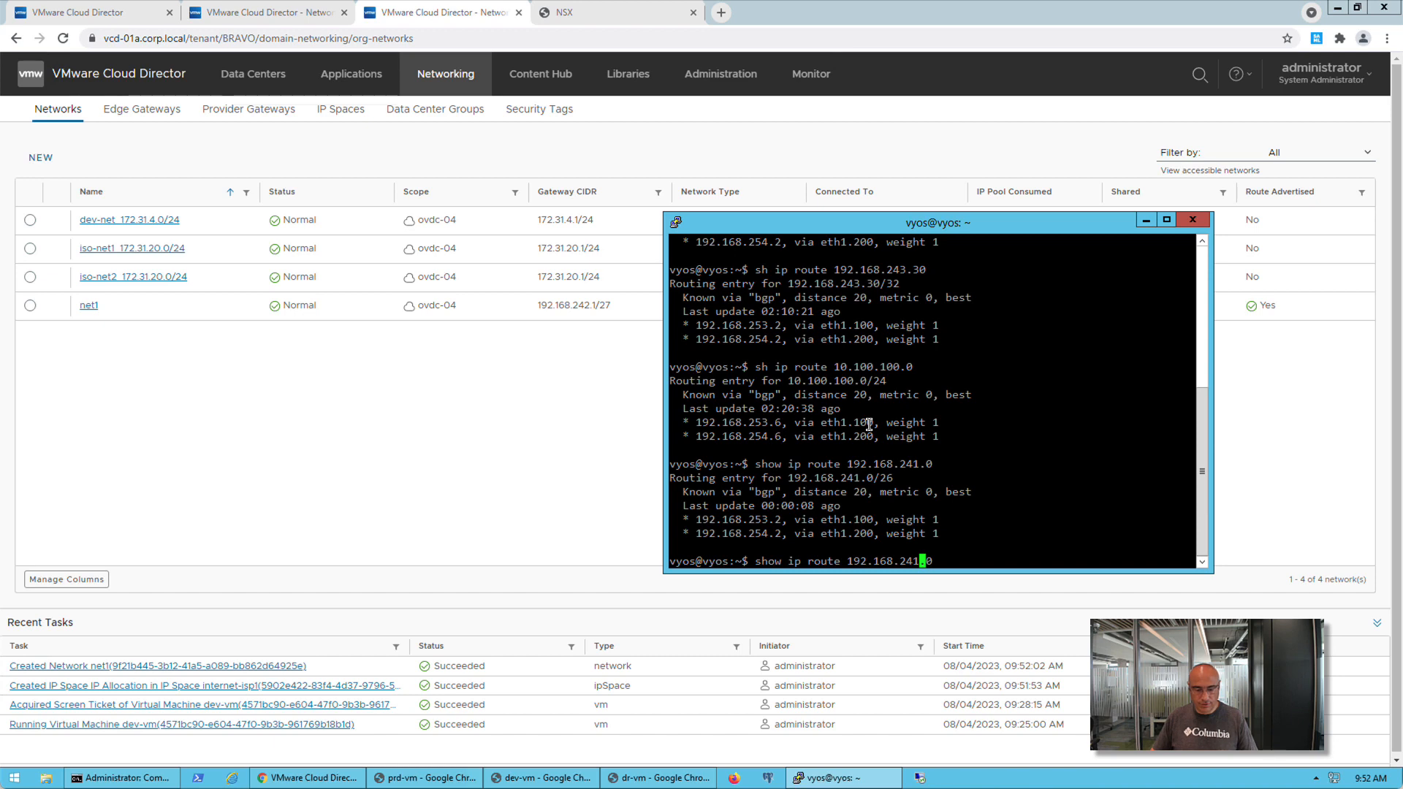
key(BackSpace)
text(2)
key(Return)
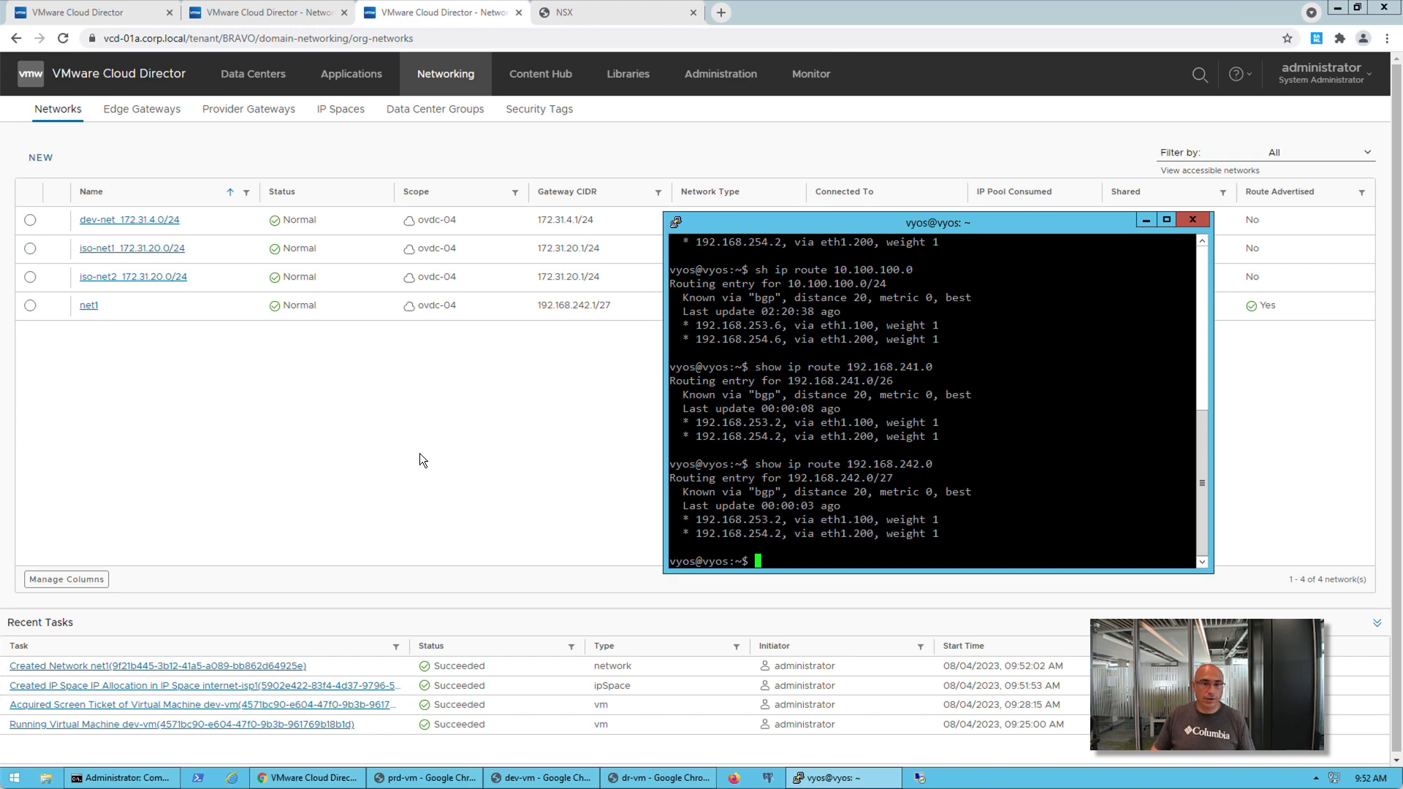
Return to the ALPHA tenant in VMware Cloud Director and check the floating IPs and IP prefixes allocated from internet-isp1
click(141, 16)
click(295, 12)
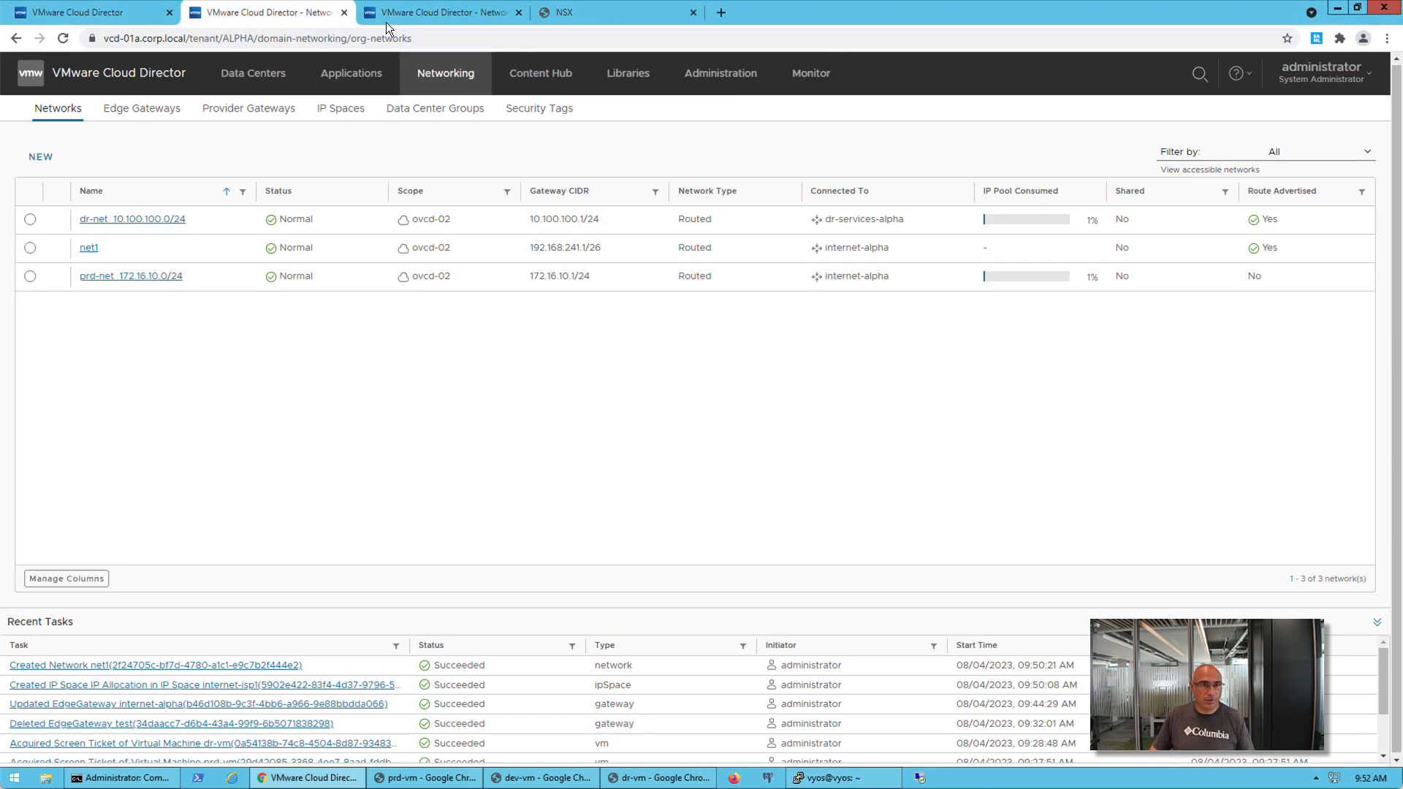
click(341, 110)
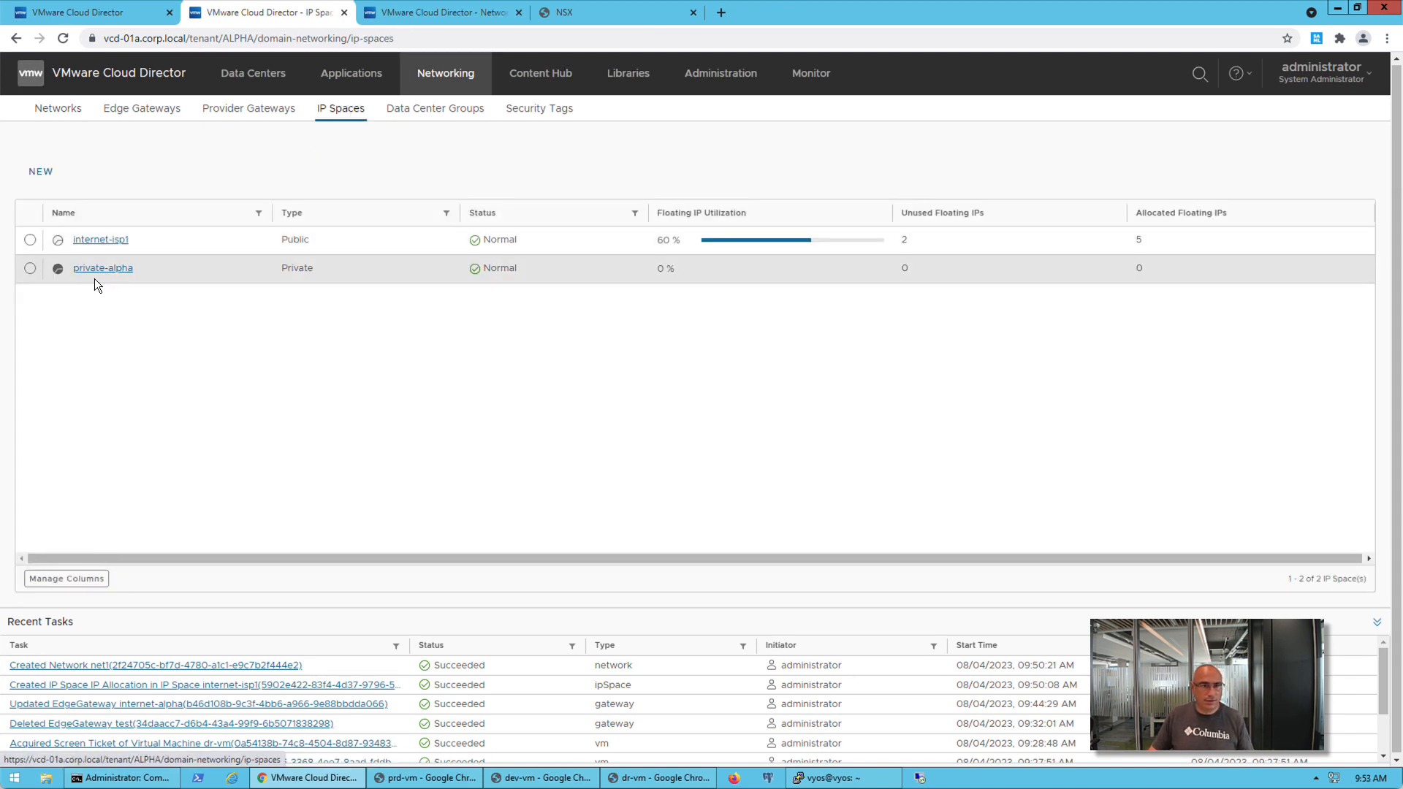
click(95, 240)
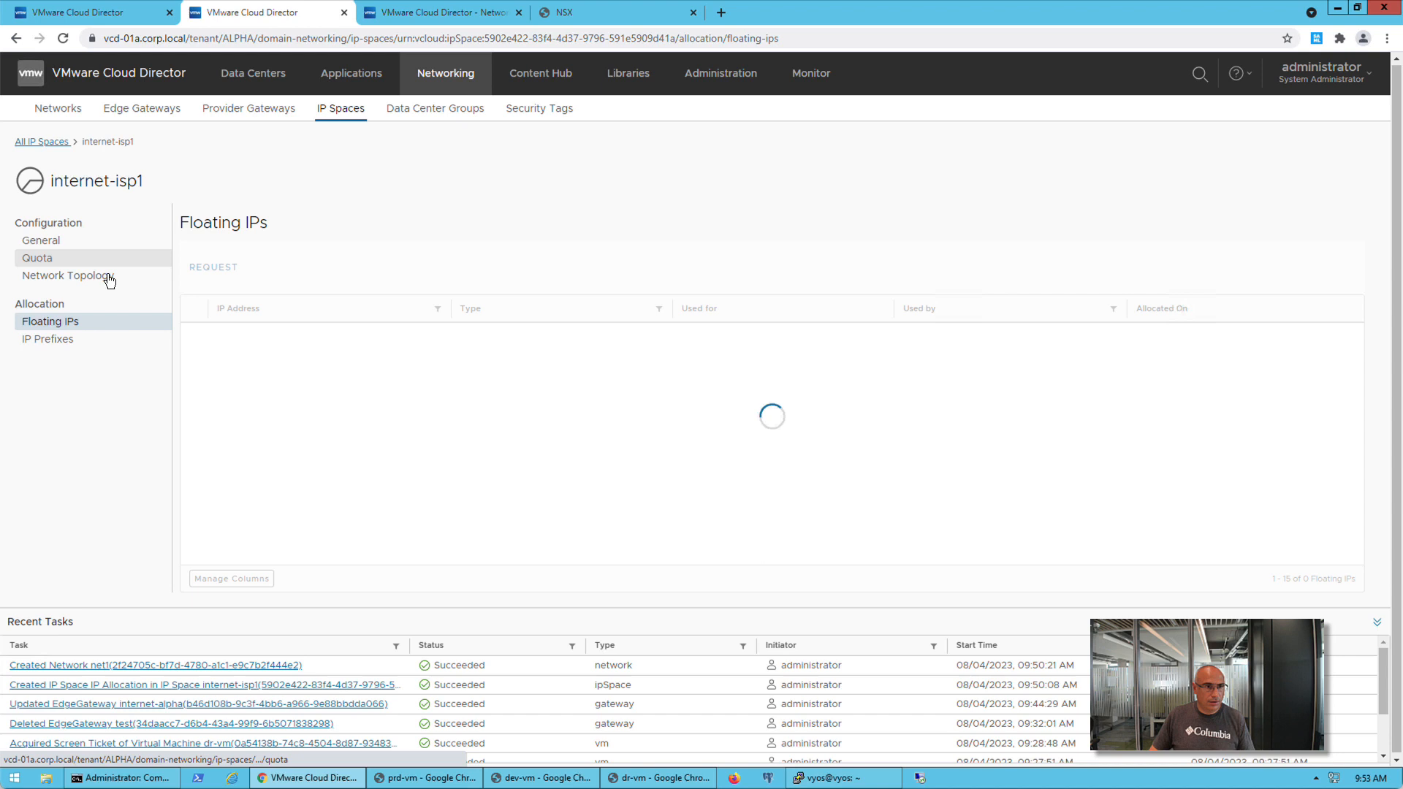
click(76, 346)
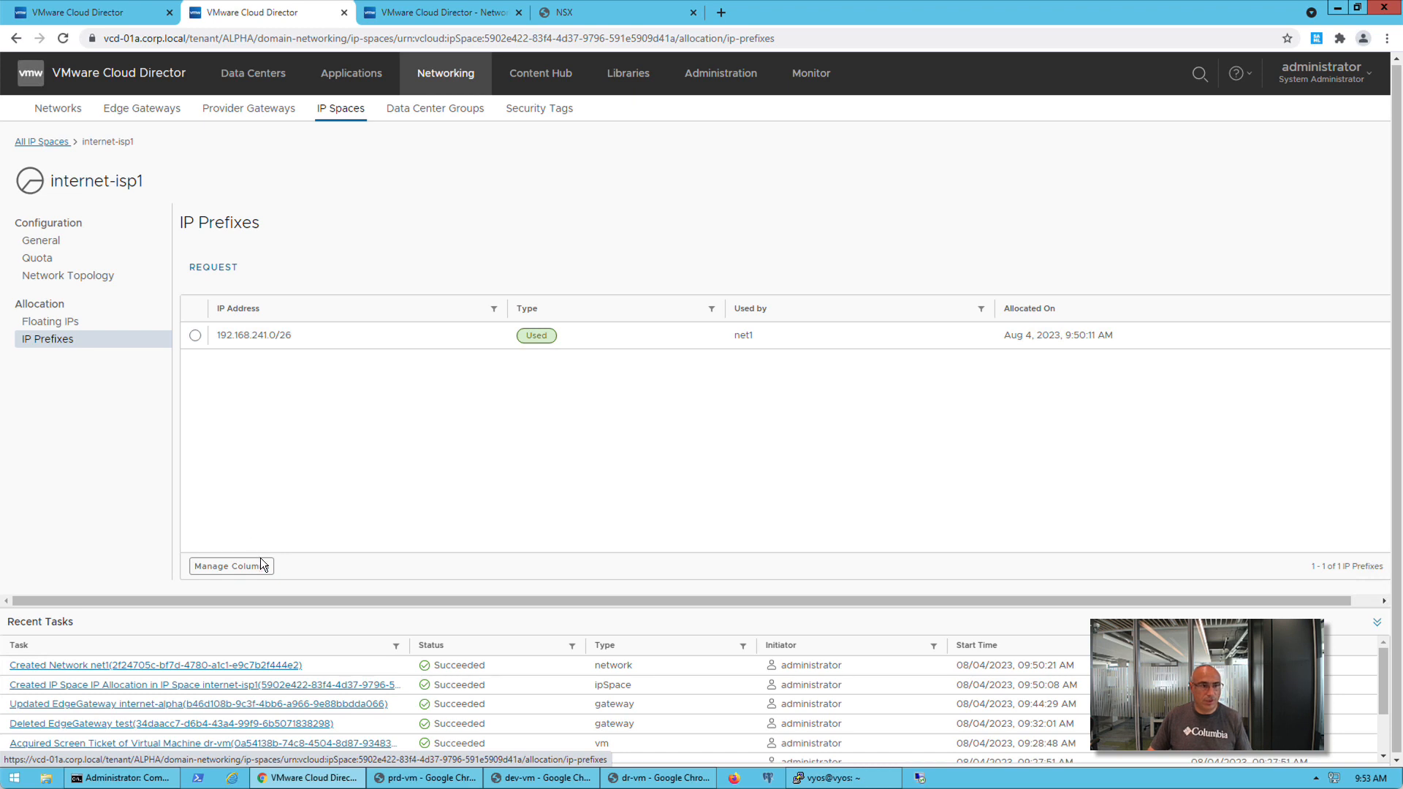
Show the IP Prefix Utilization column in ALPHA's list of all IP Spaces
click(42, 141)
click(85, 581)
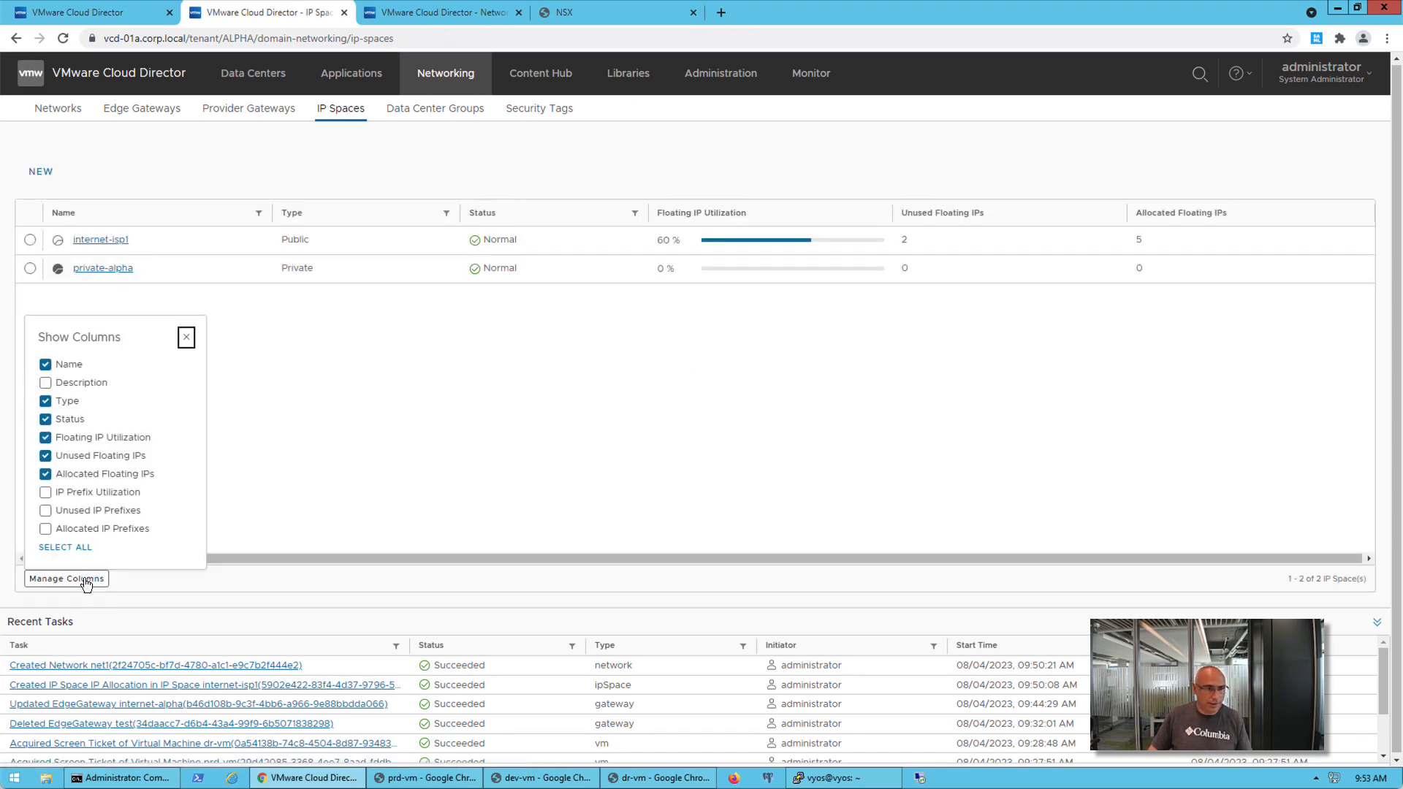
click(79, 498)
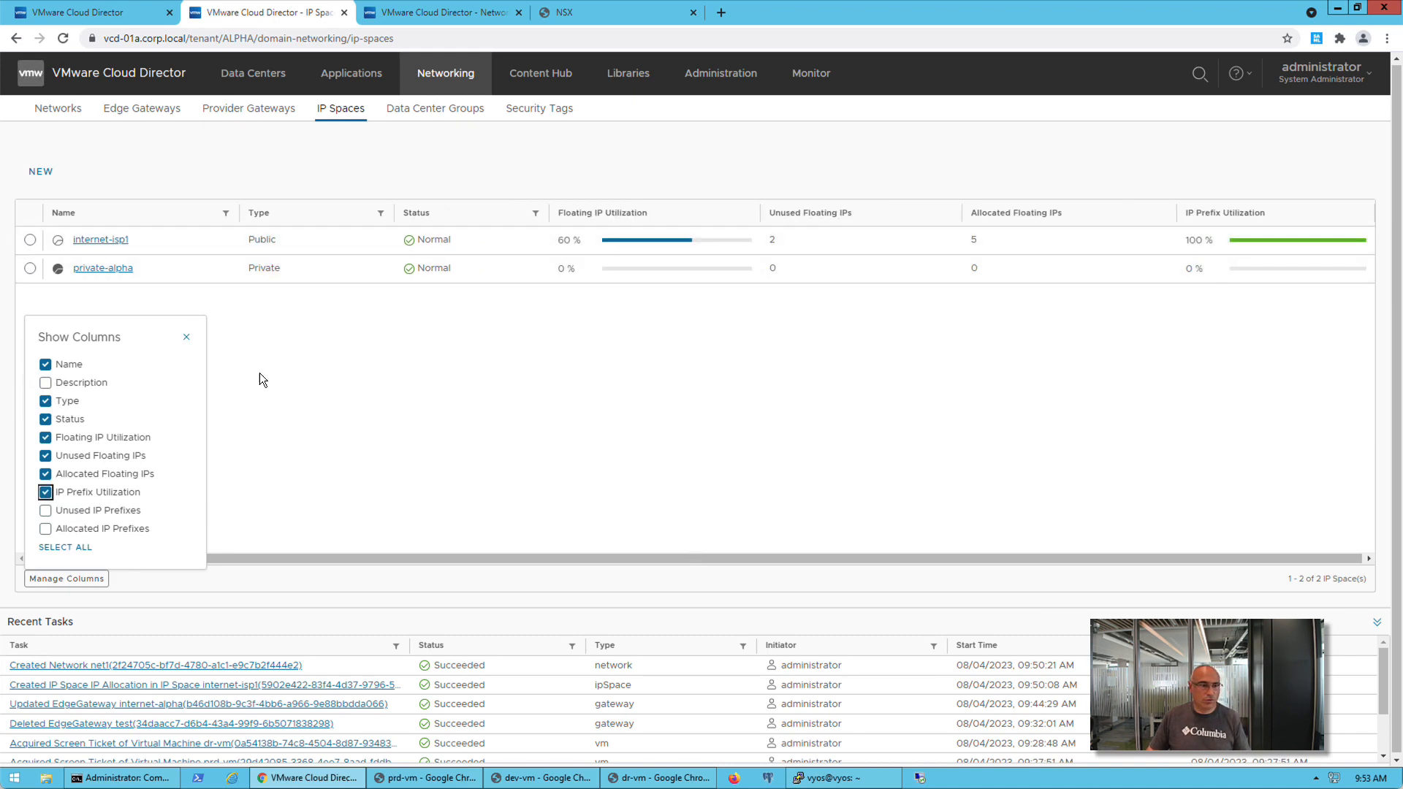
click(188, 340)
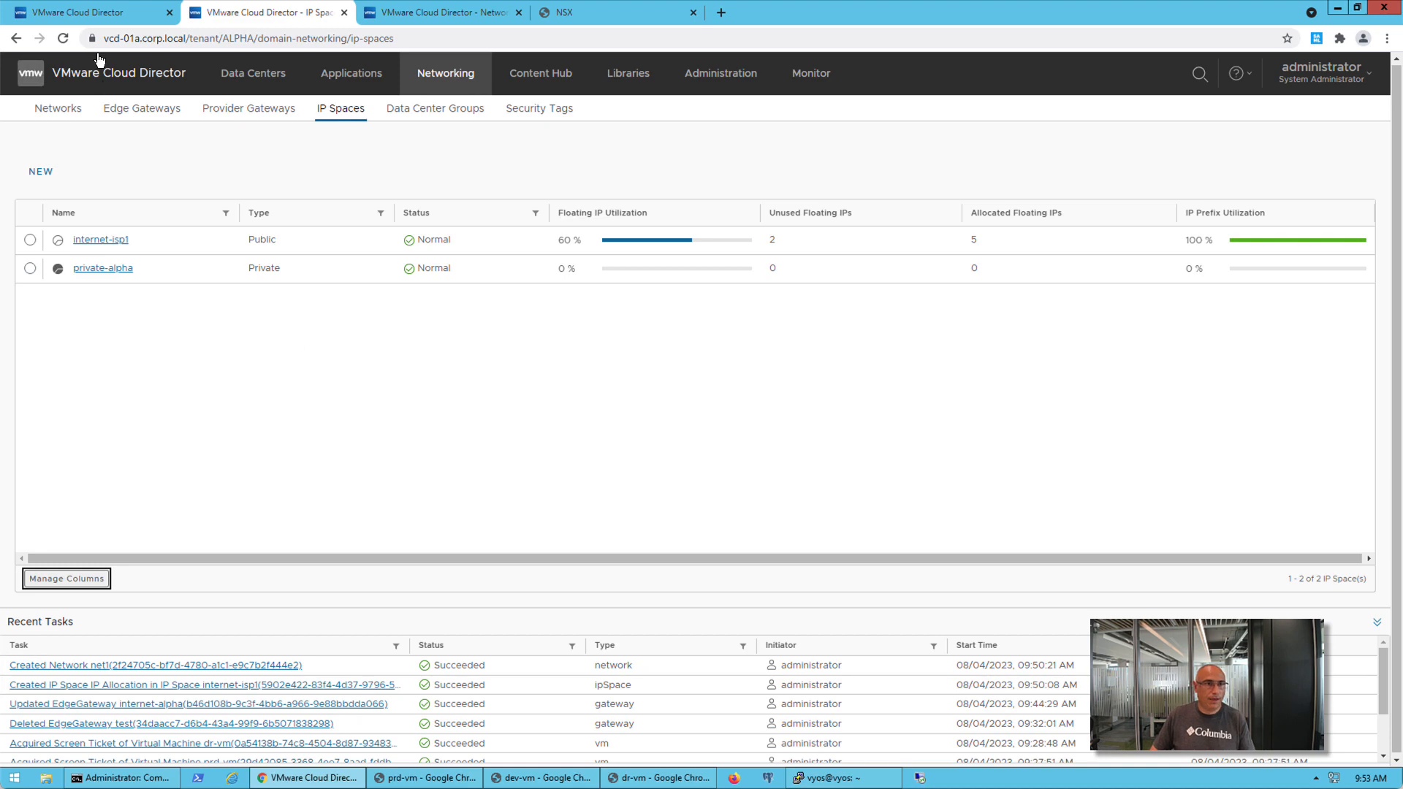
Check the internet-isp1 IP prefix allocations across tenants in the provider portal
click(100, 14)
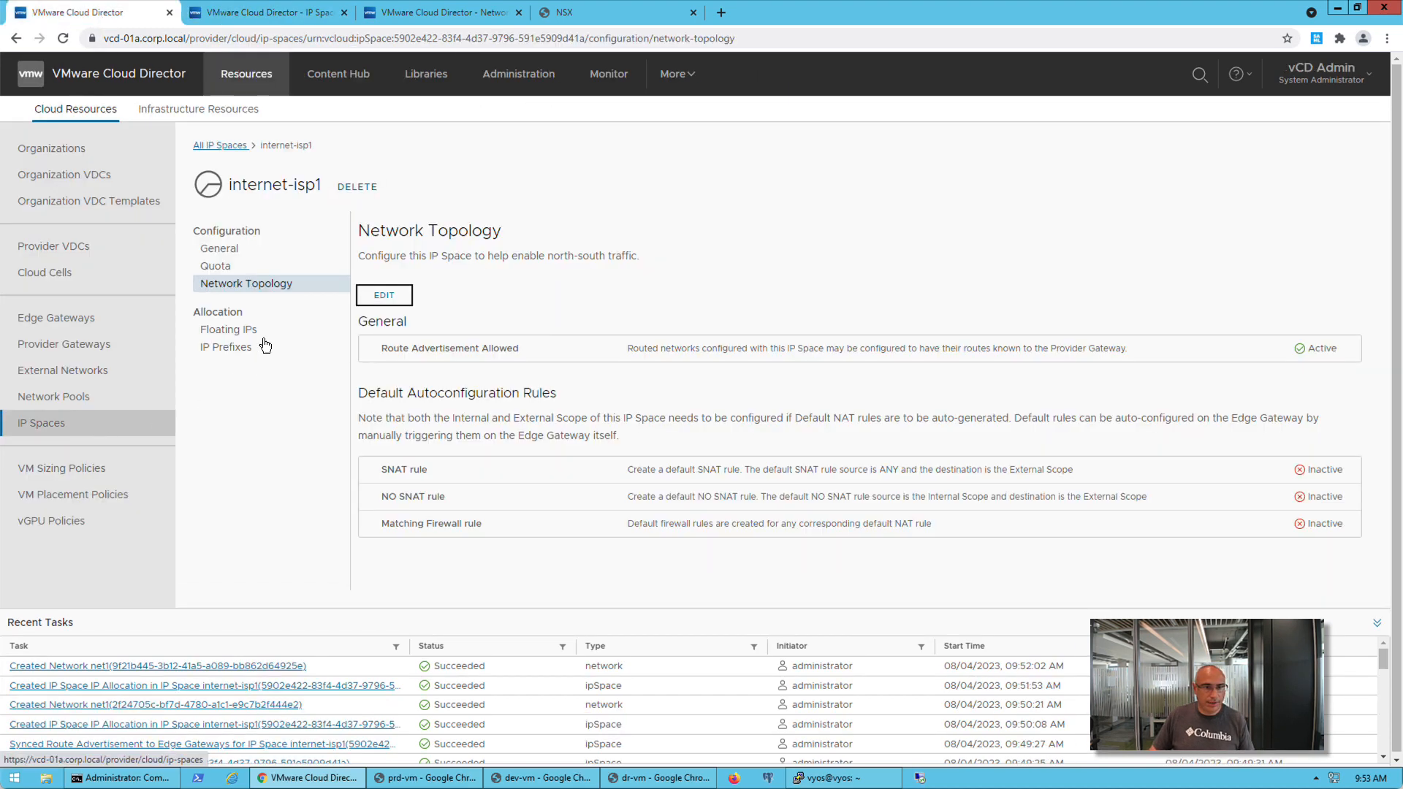
click(221, 354)
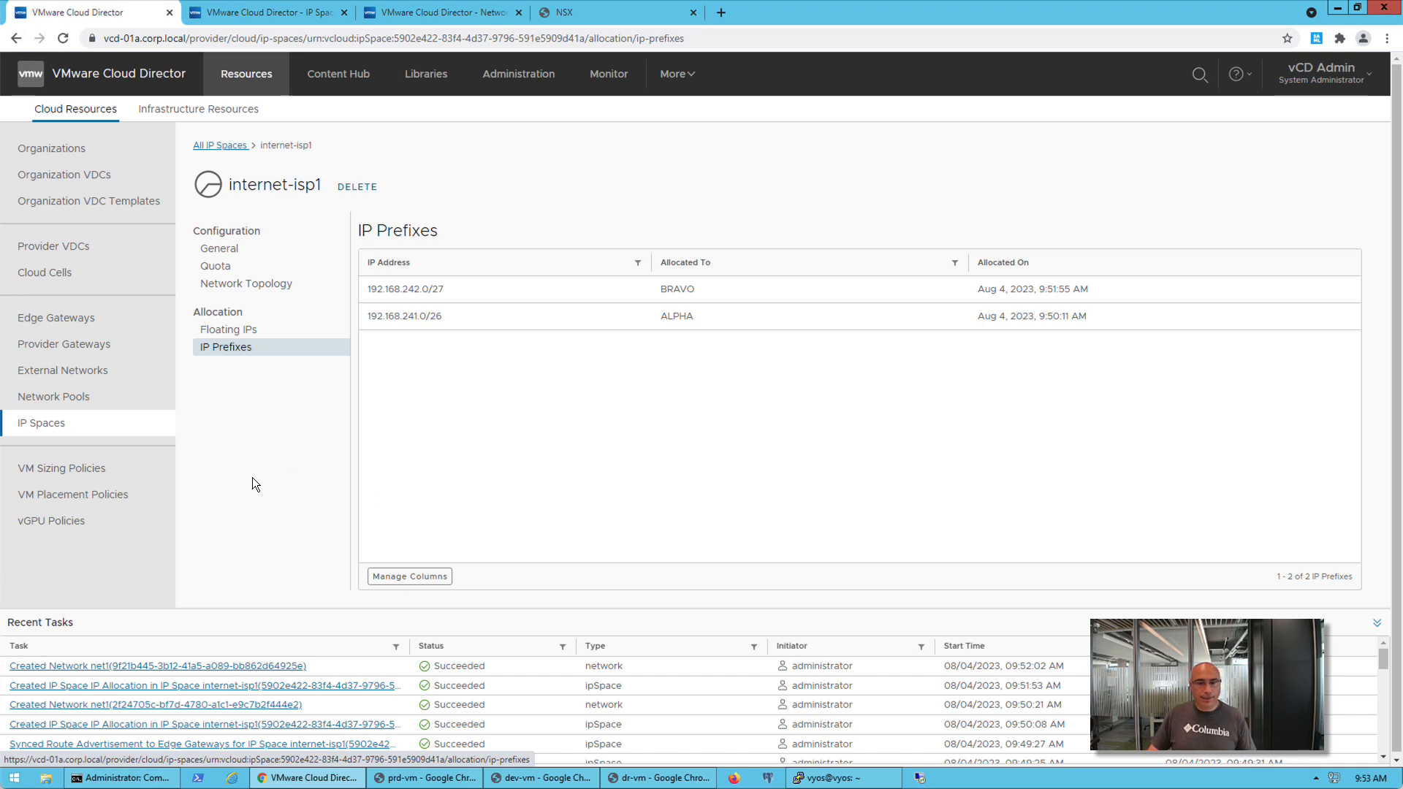
Examine BRAVO's network list and the general settings of its private-bravo IP Space, including service scope and IP ranges
click(440, 16)
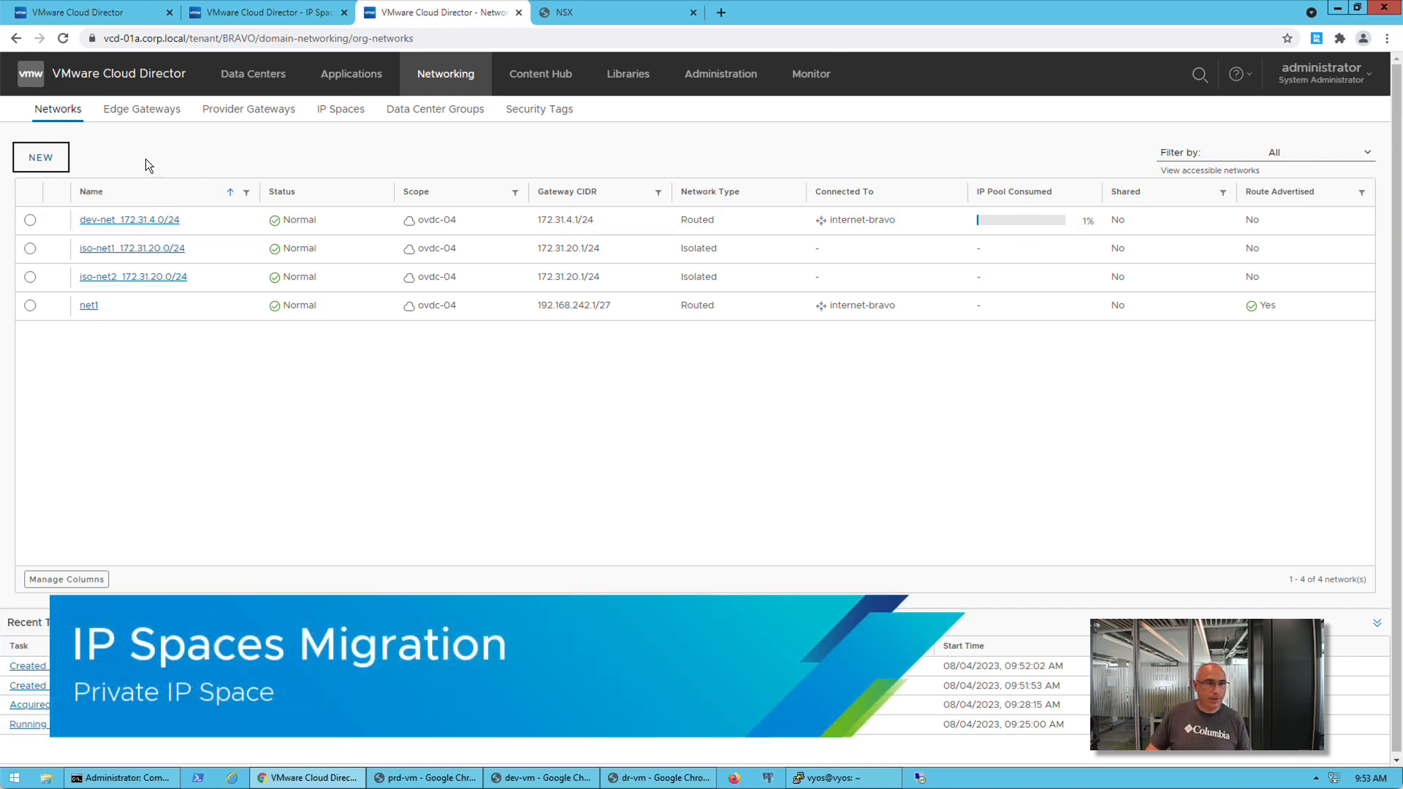
click(135, 153)
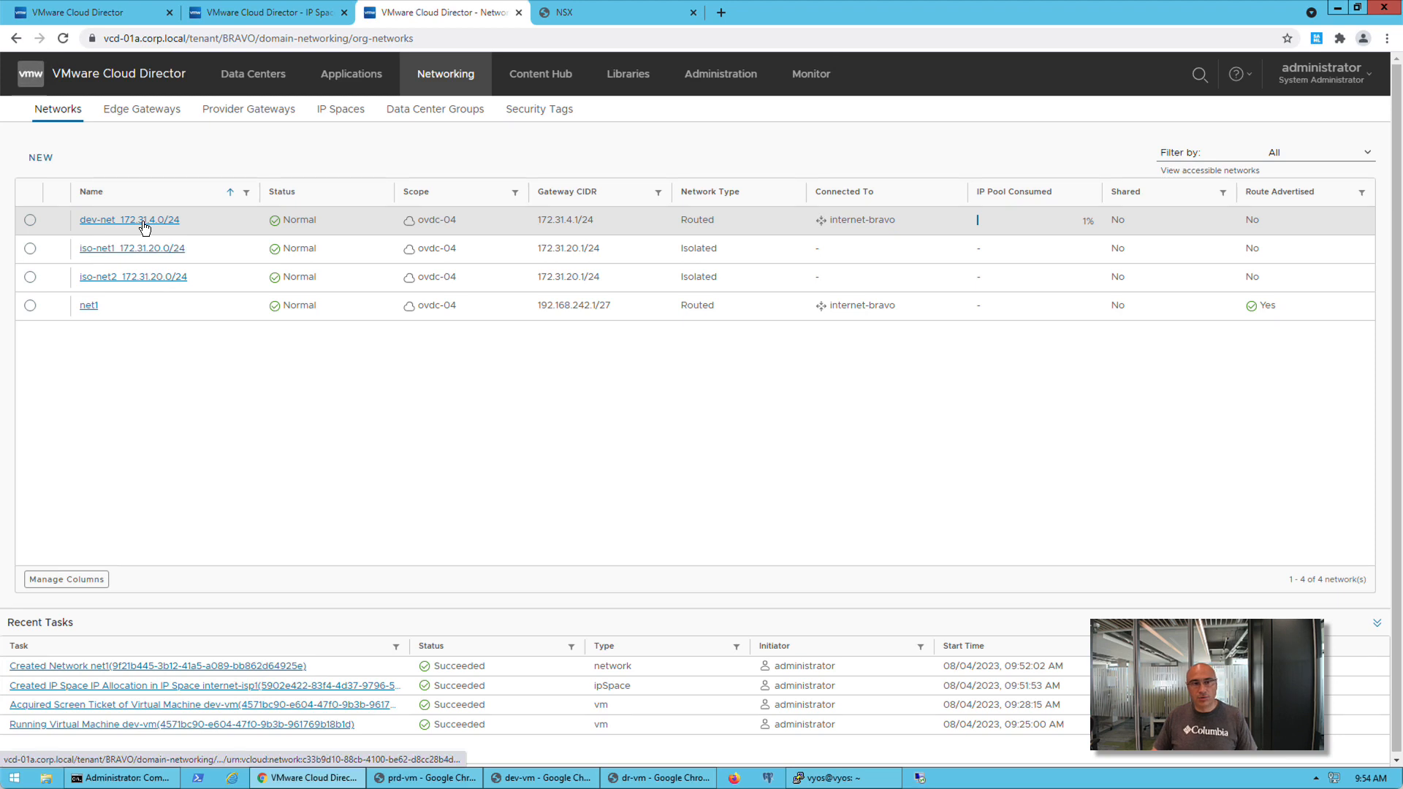
click(356, 115)
click(126, 276)
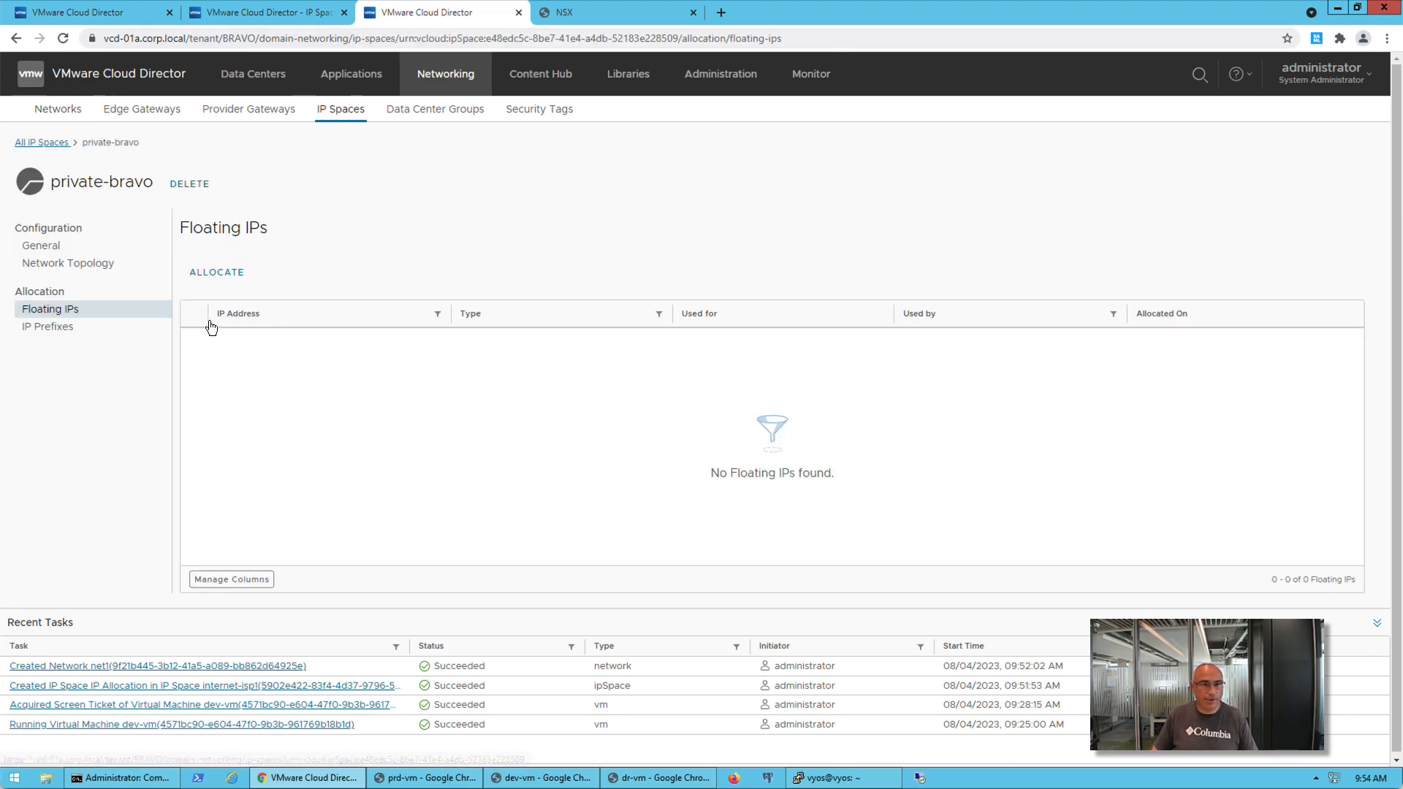
click(55, 247)
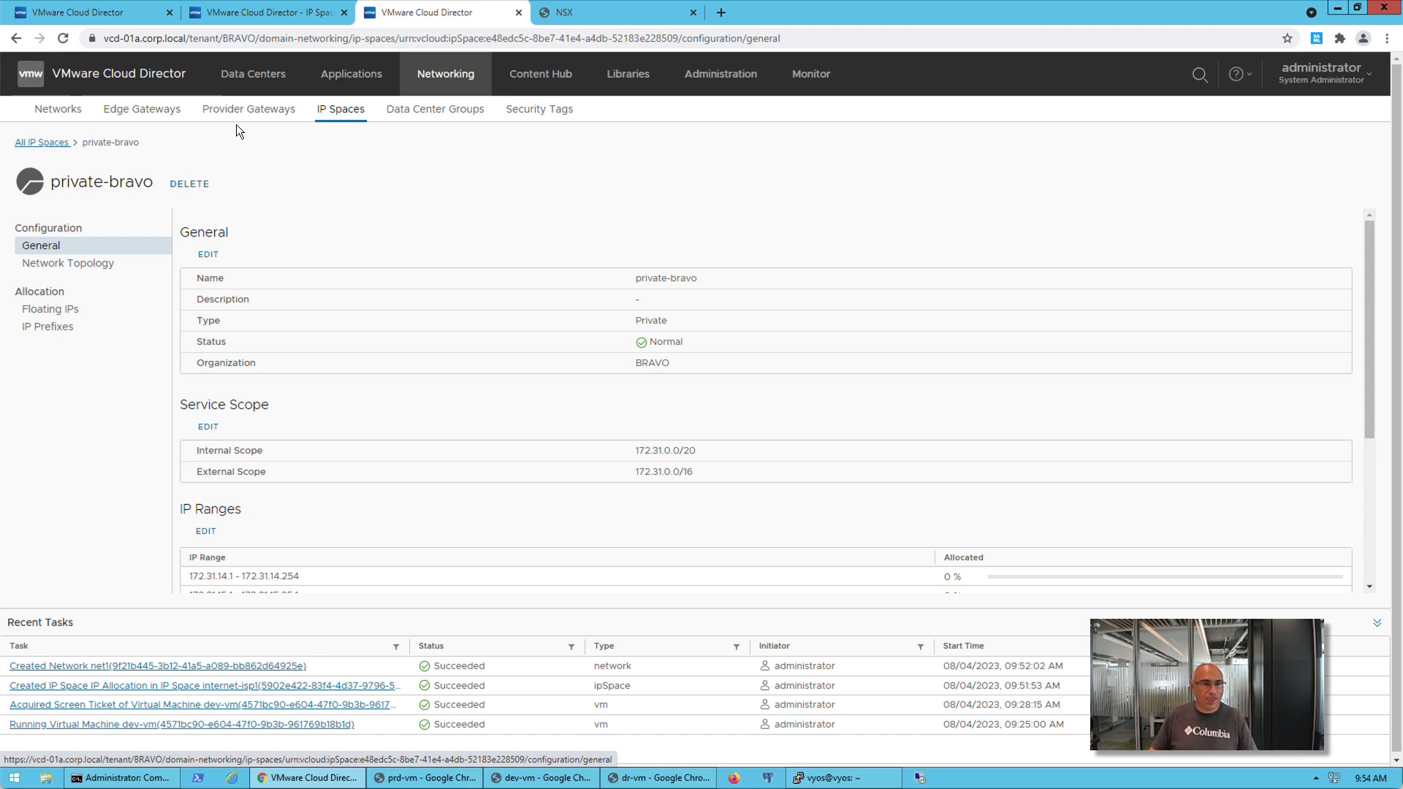
click(81, 128)
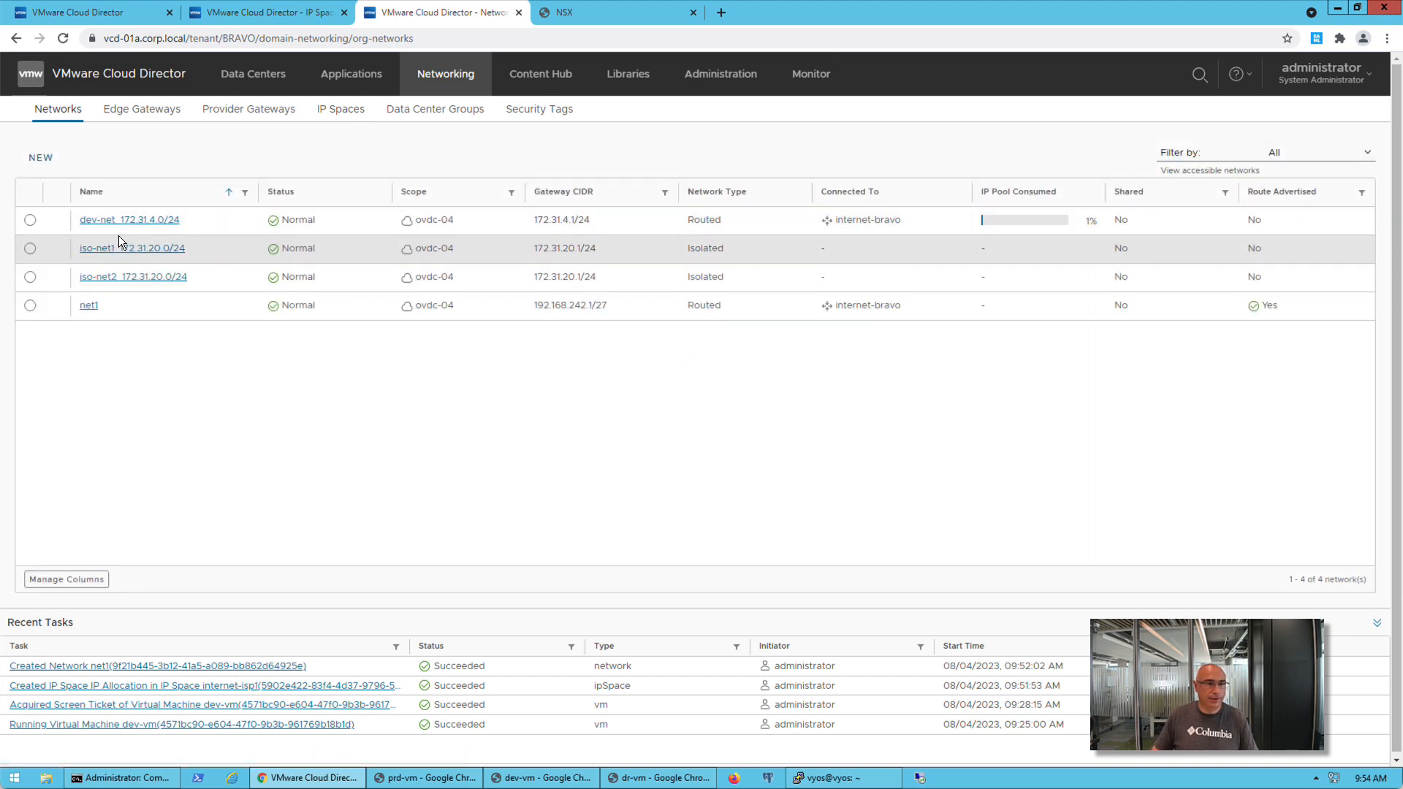
click(343, 110)
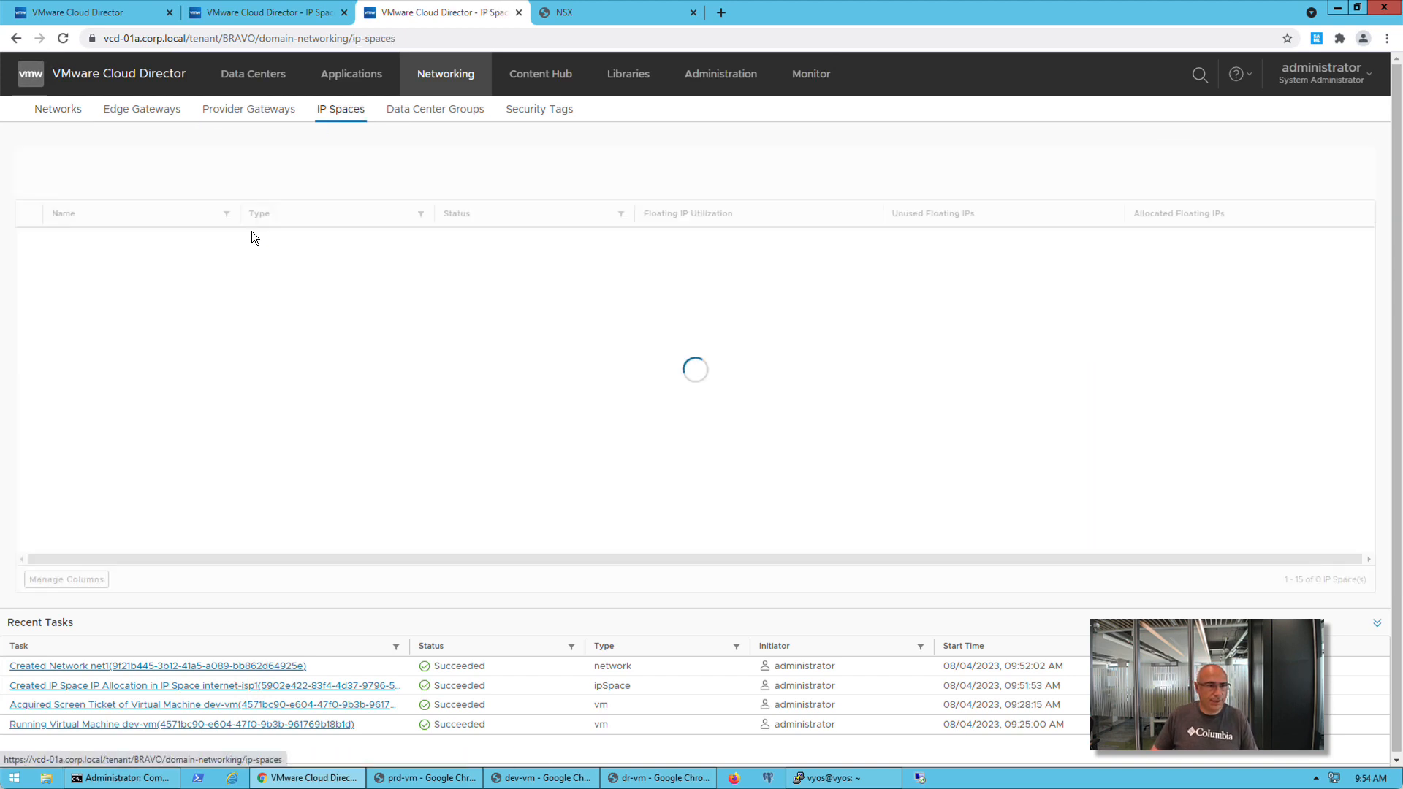
click(103, 269)
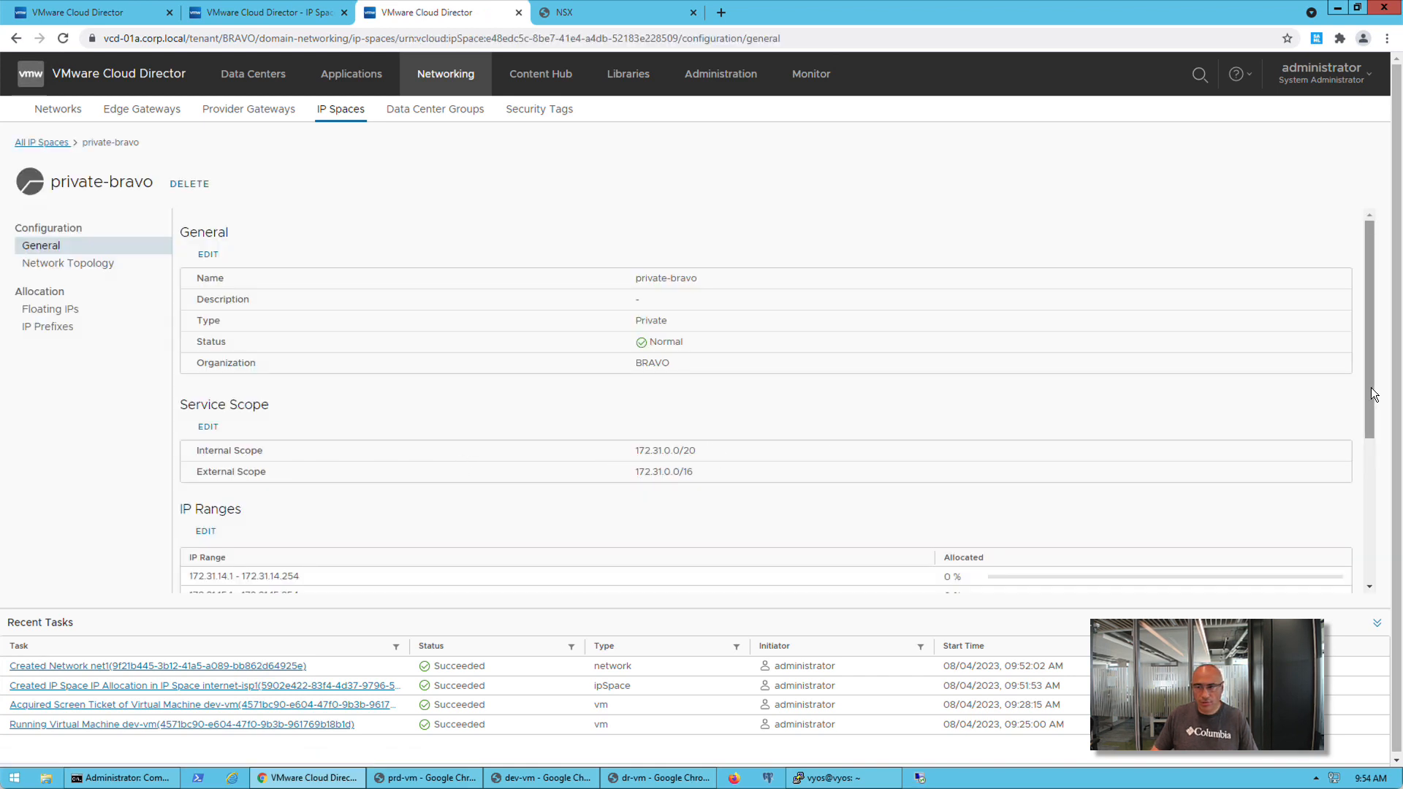
Set the description of BRAVO's network dev-net_172.31.4.0/24 to "dev net" and save the network
drag(1370, 386, 1370, 535)
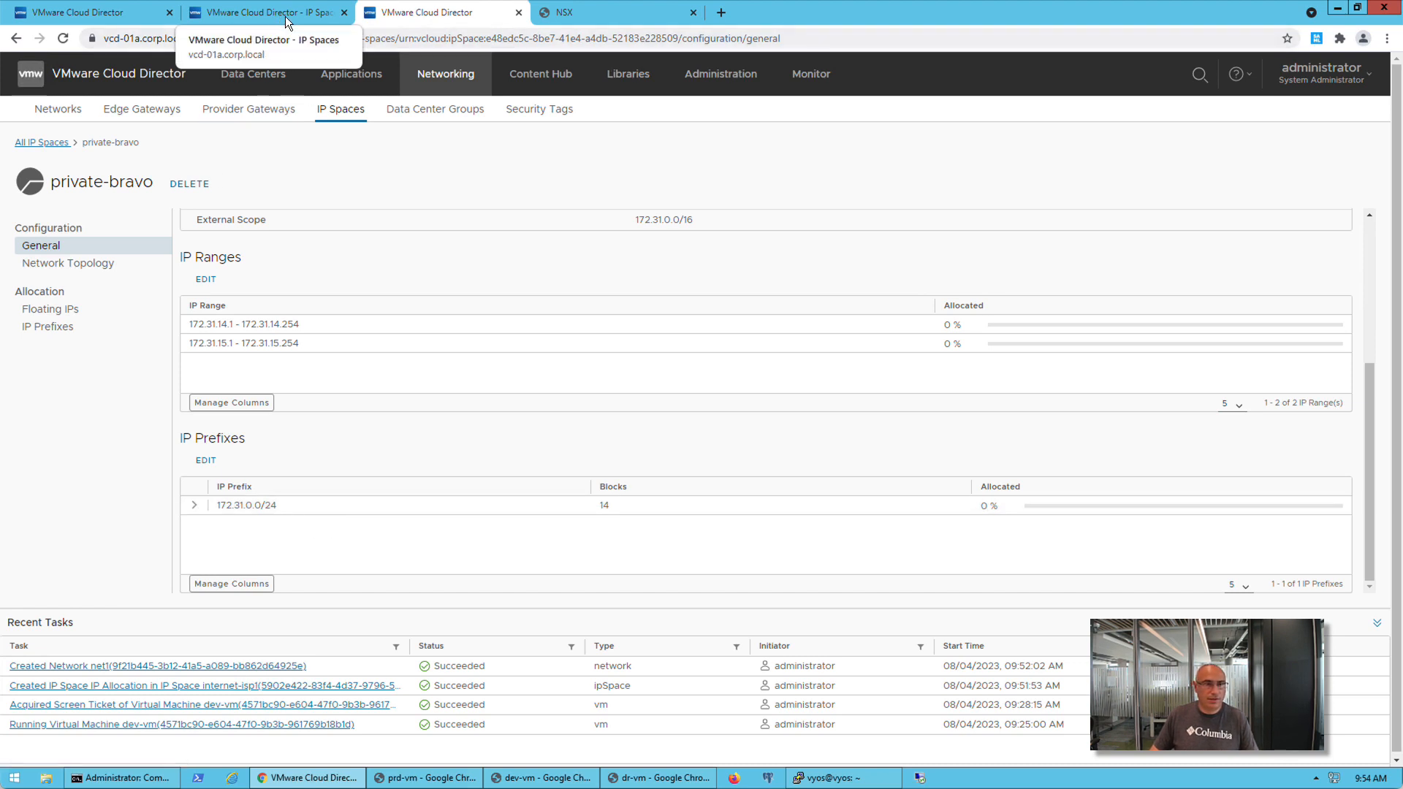
click(79, 117)
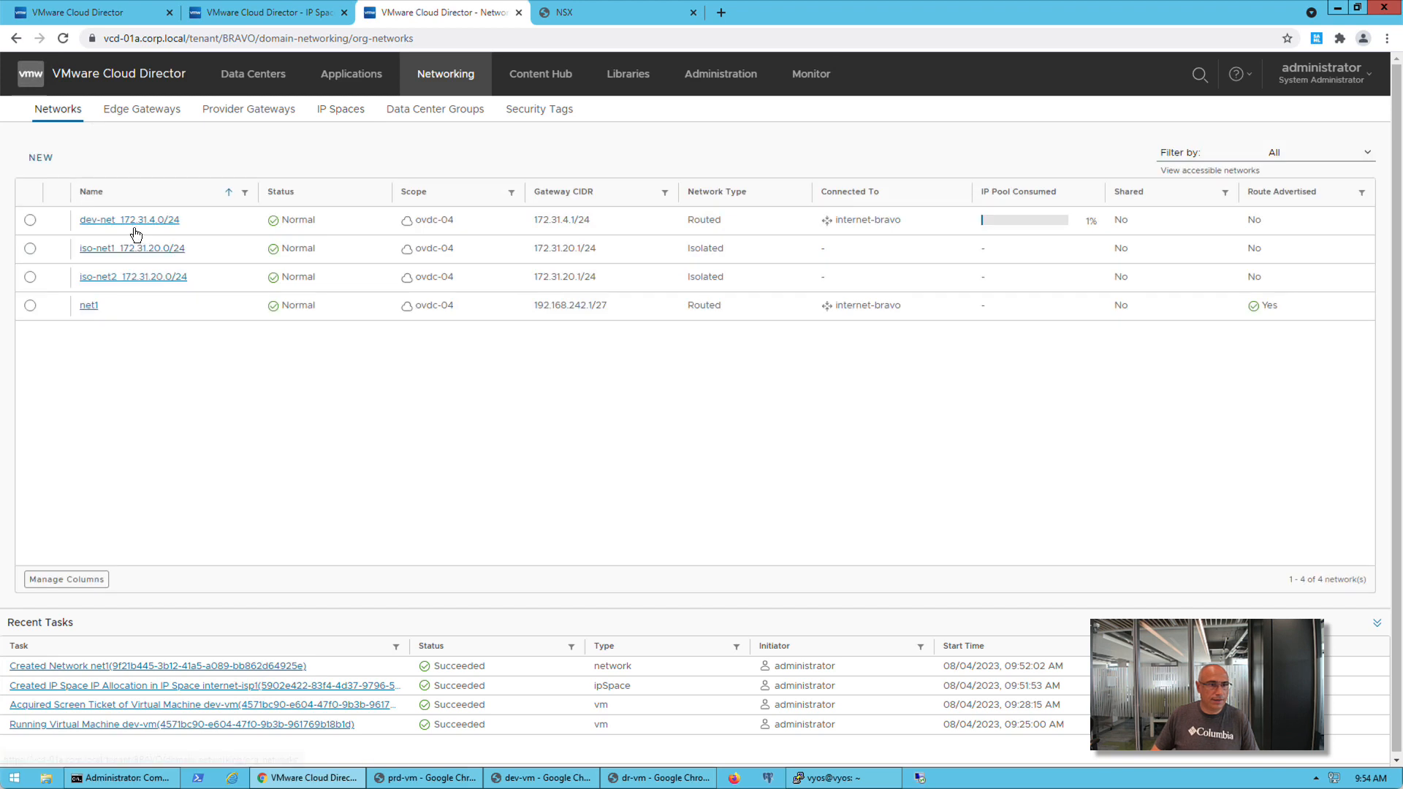
click(30, 220)
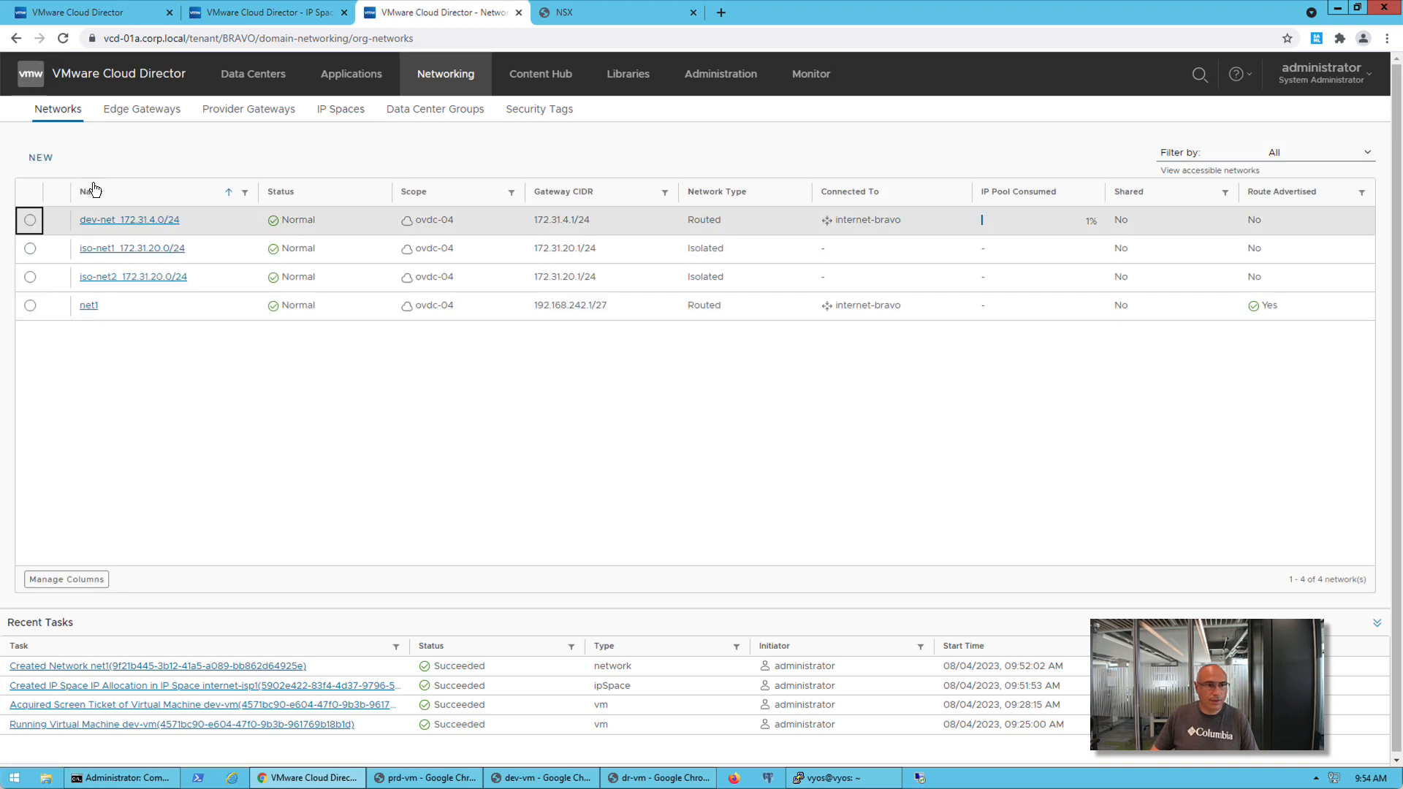
click(149, 220)
click(209, 254)
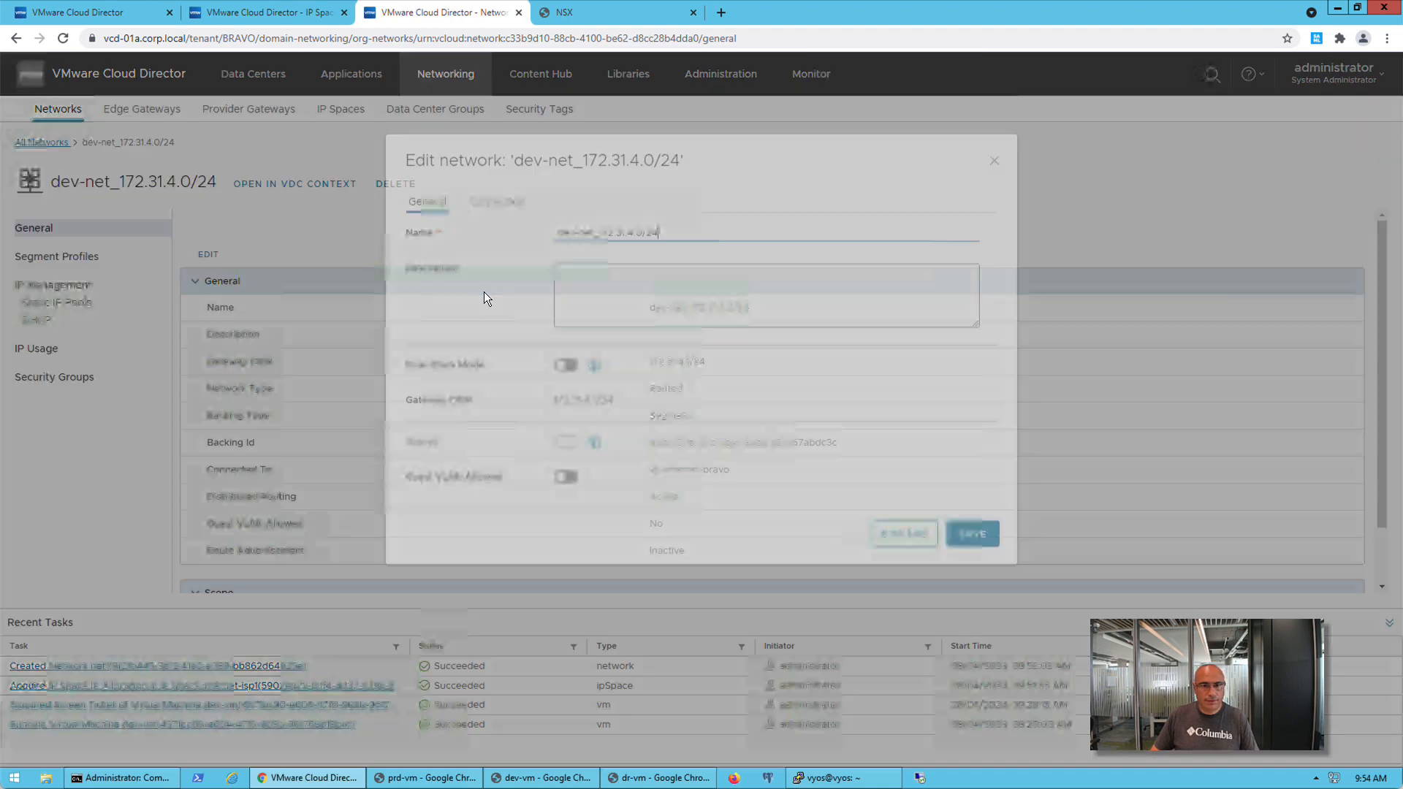
click(671, 375)
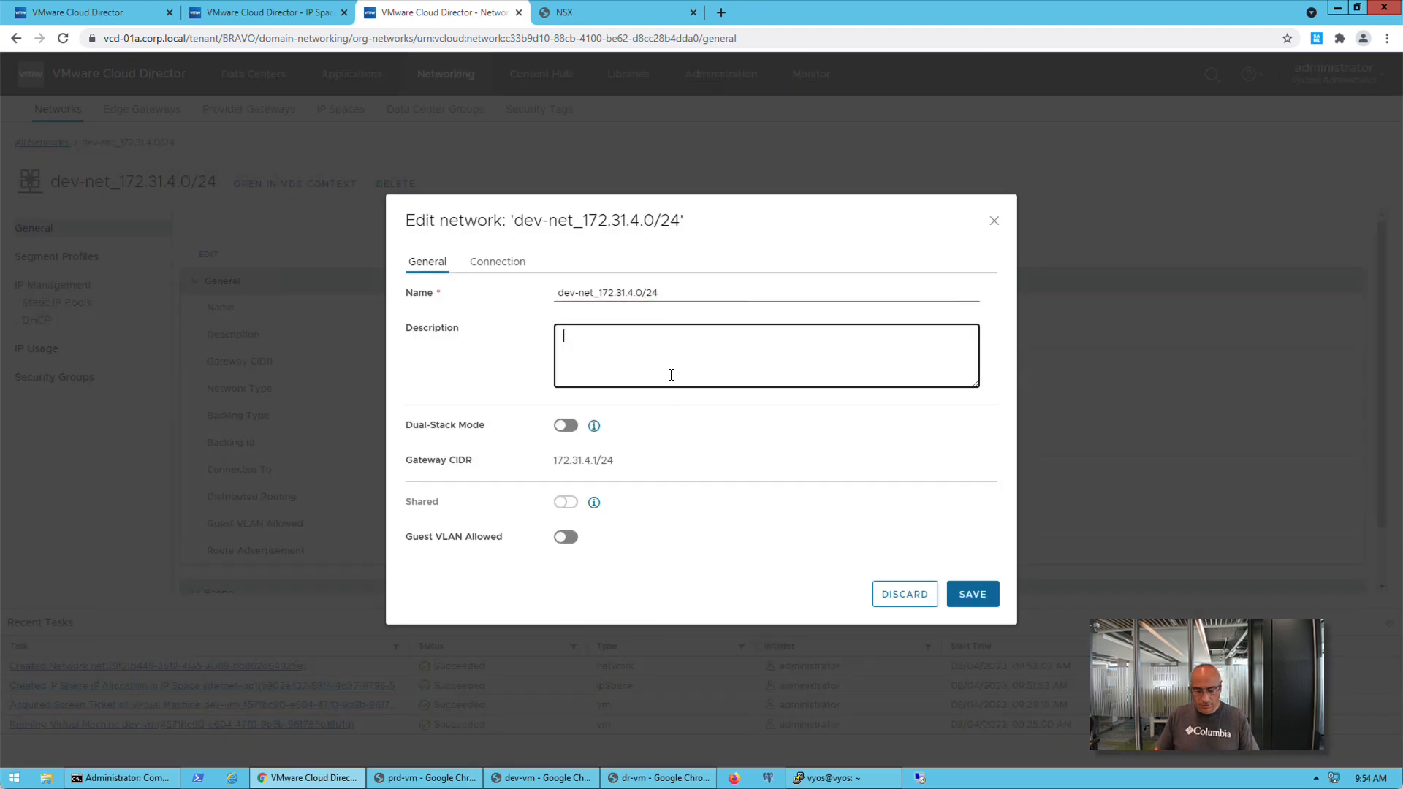
text(be)
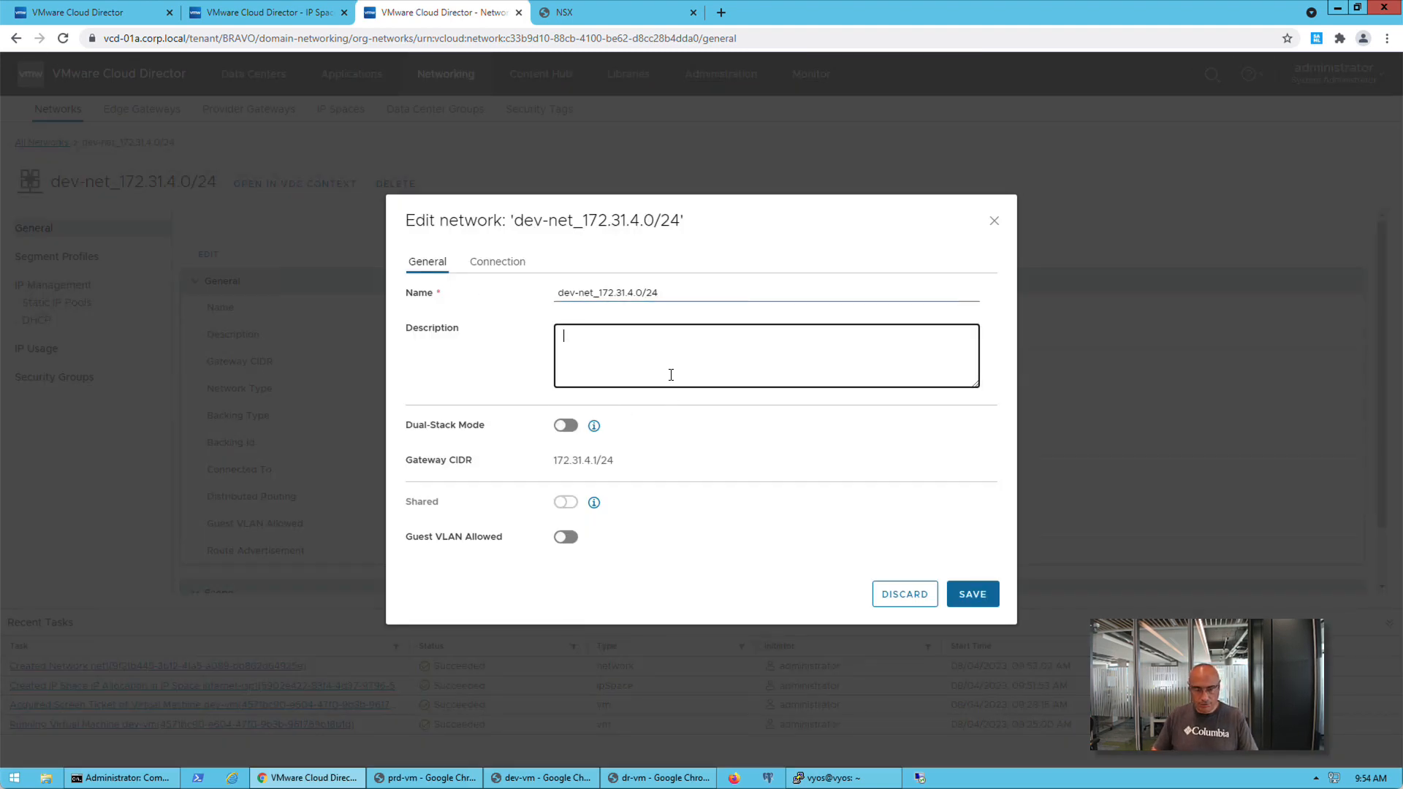
text(v net)
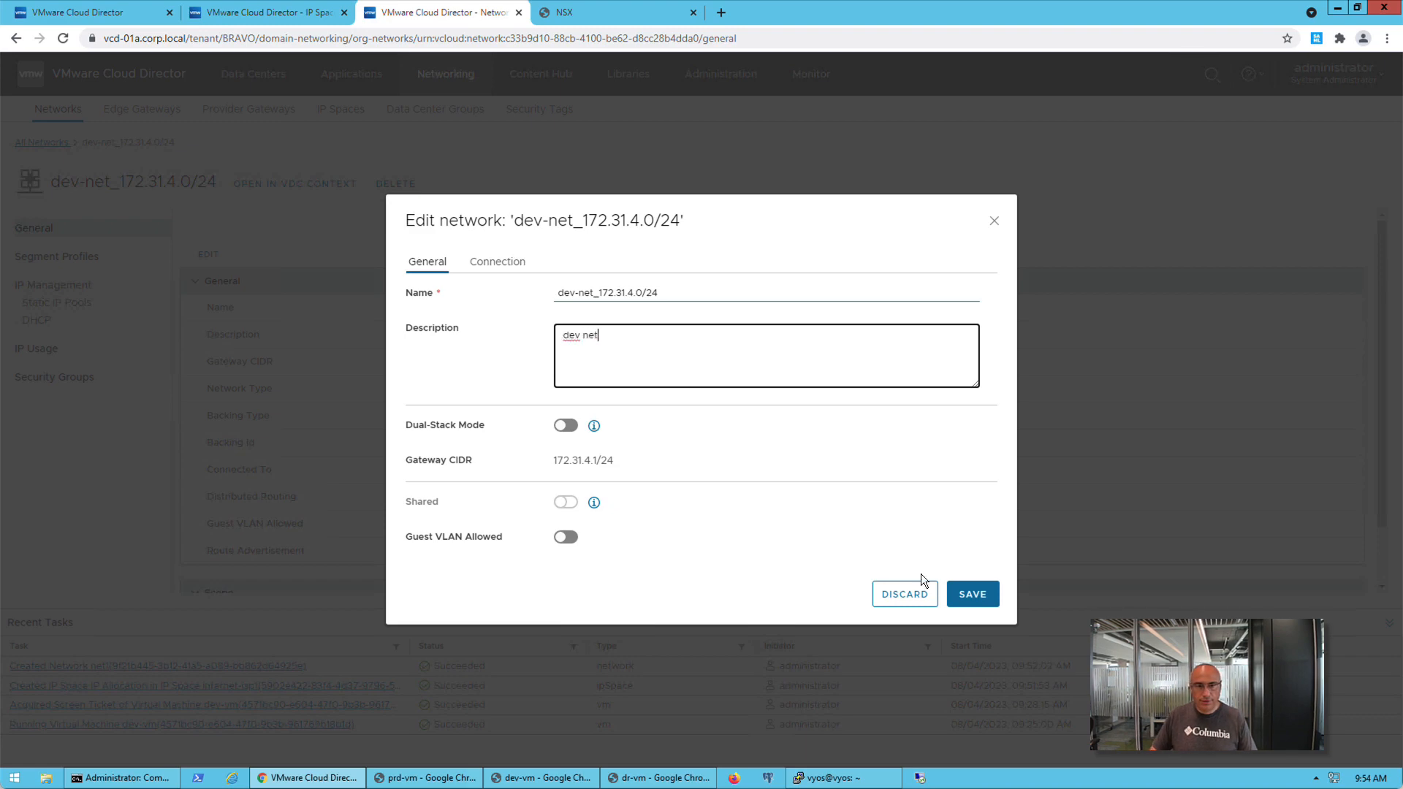
click(968, 595)
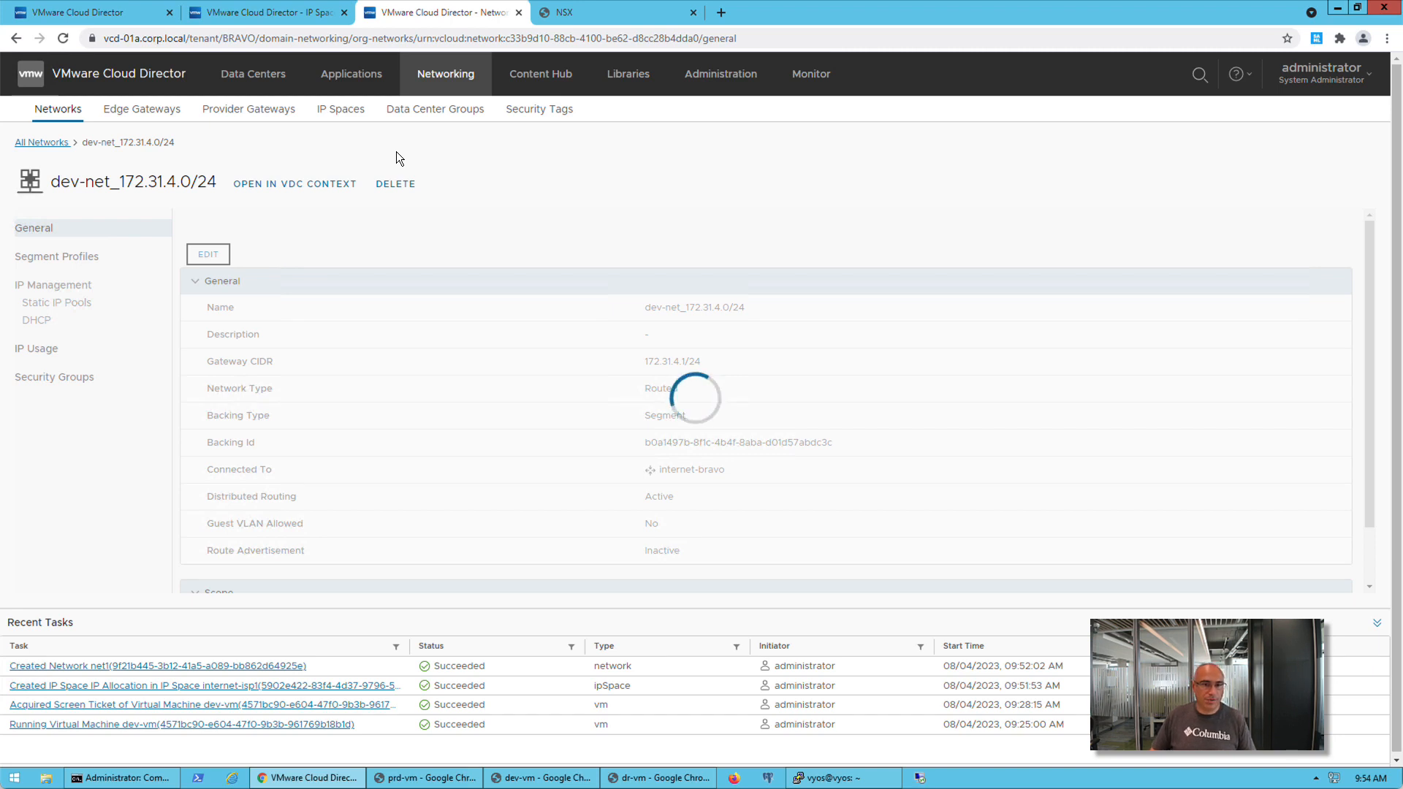
Show the IP Prefix Utilization column in BRAVO's list of IP Spaces
click(342, 110)
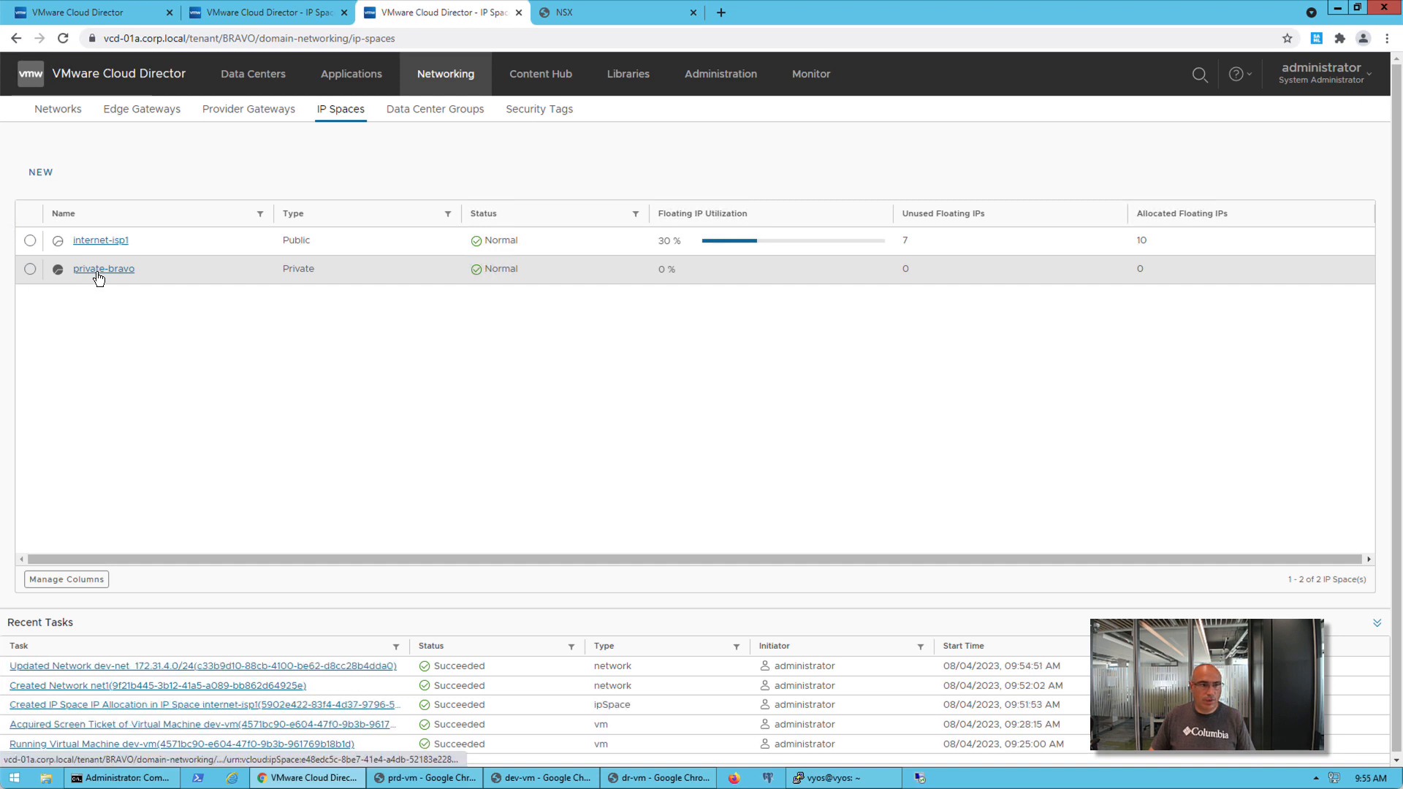
click(71, 579)
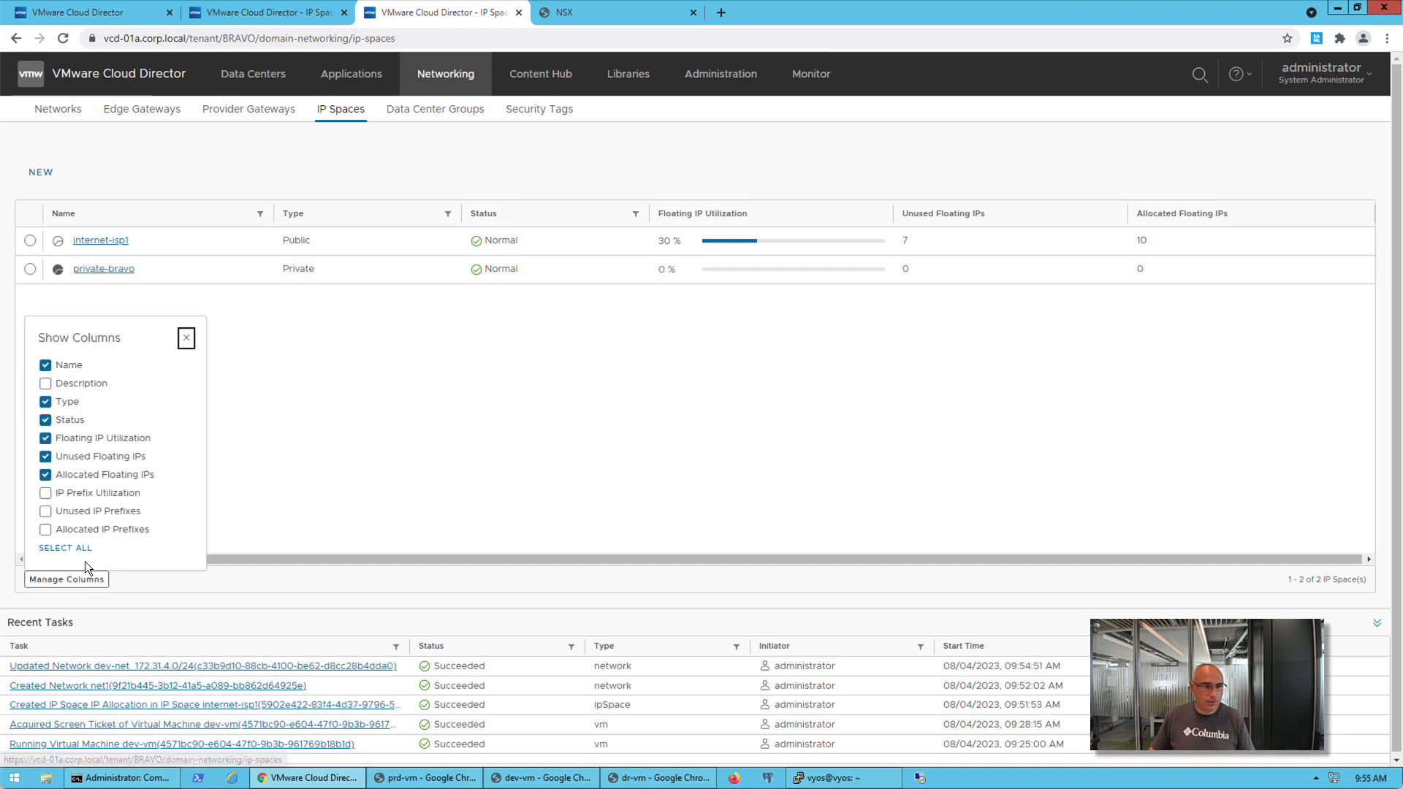
click(44, 495)
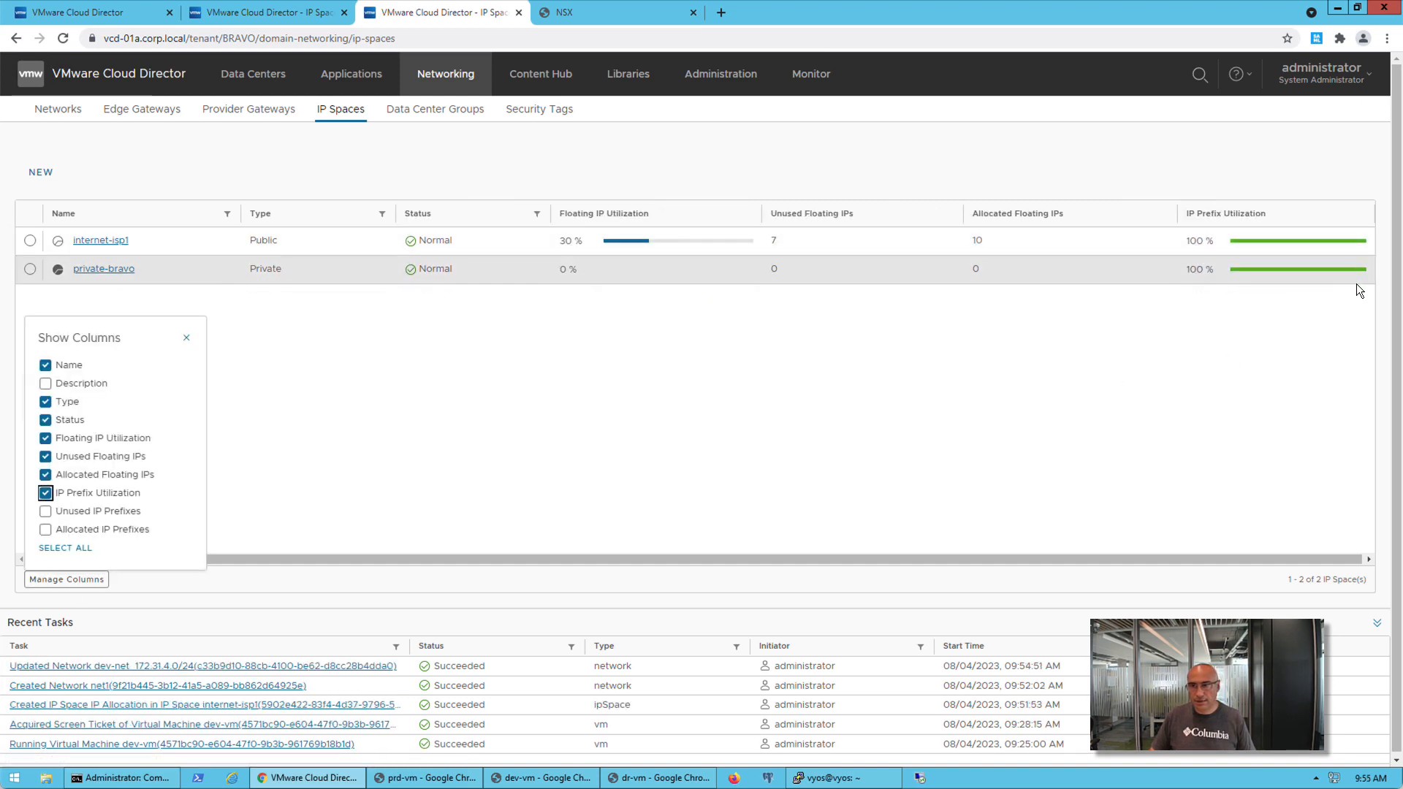
Check the IP prefixes allocated from private-bravo and review BRAVO's network list
click(104, 270)
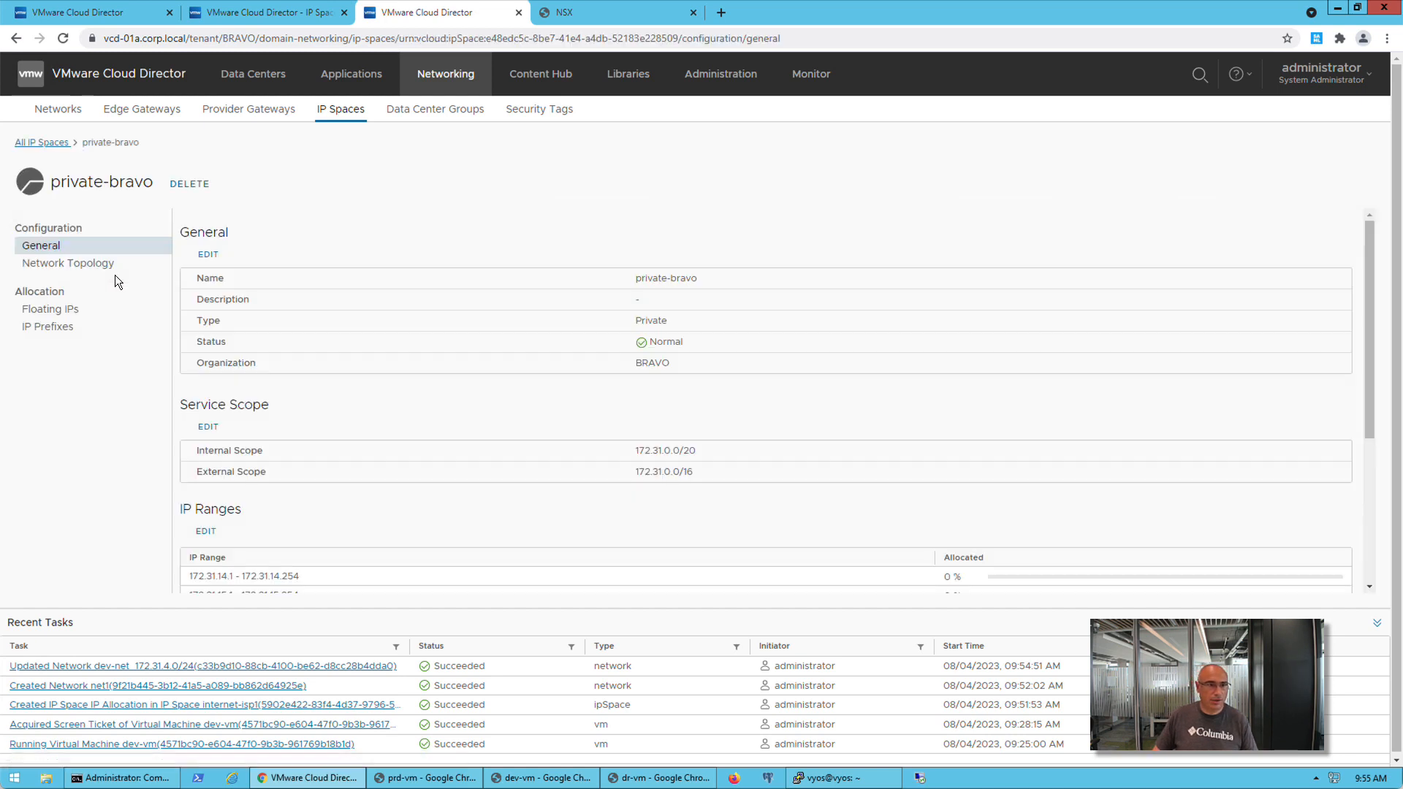
click(52, 327)
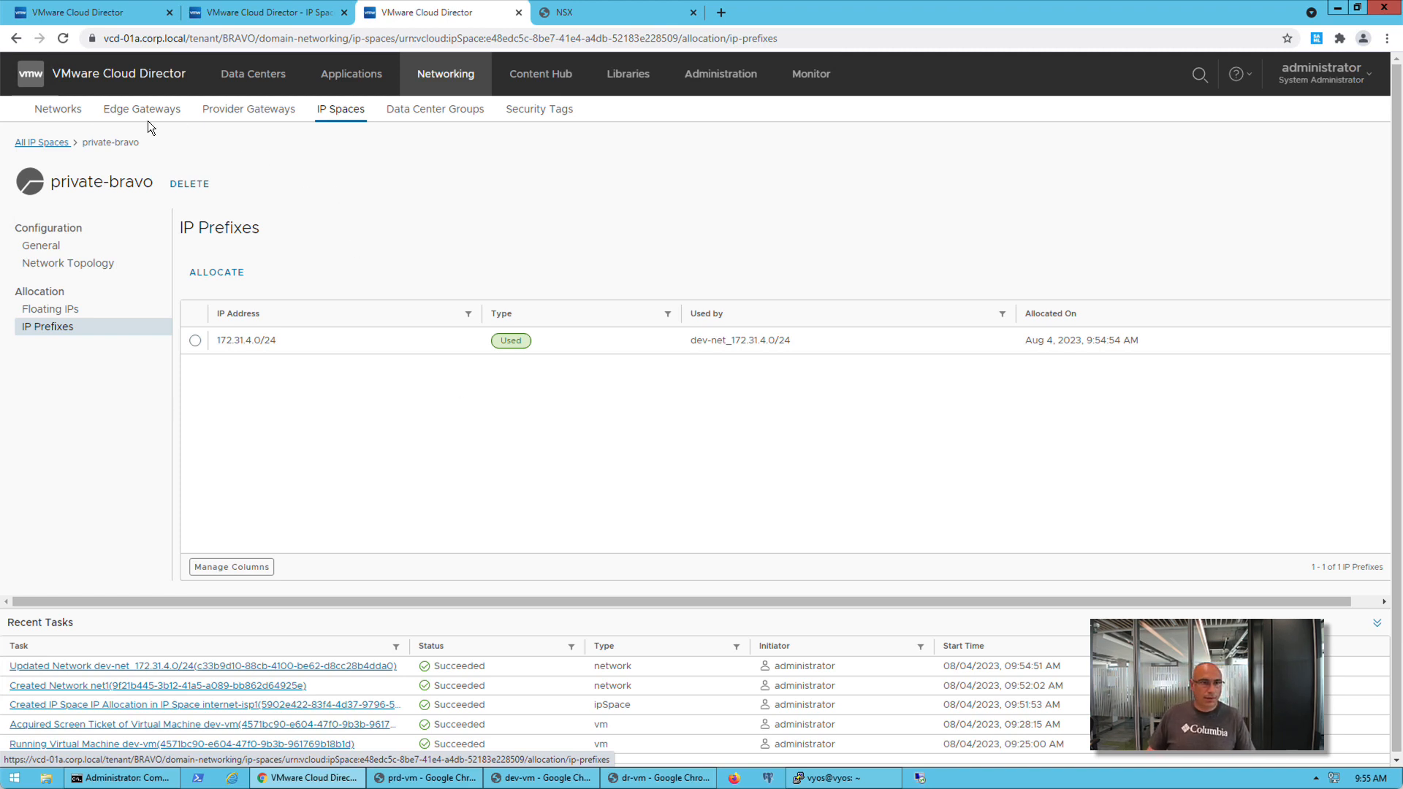
click(62, 111)
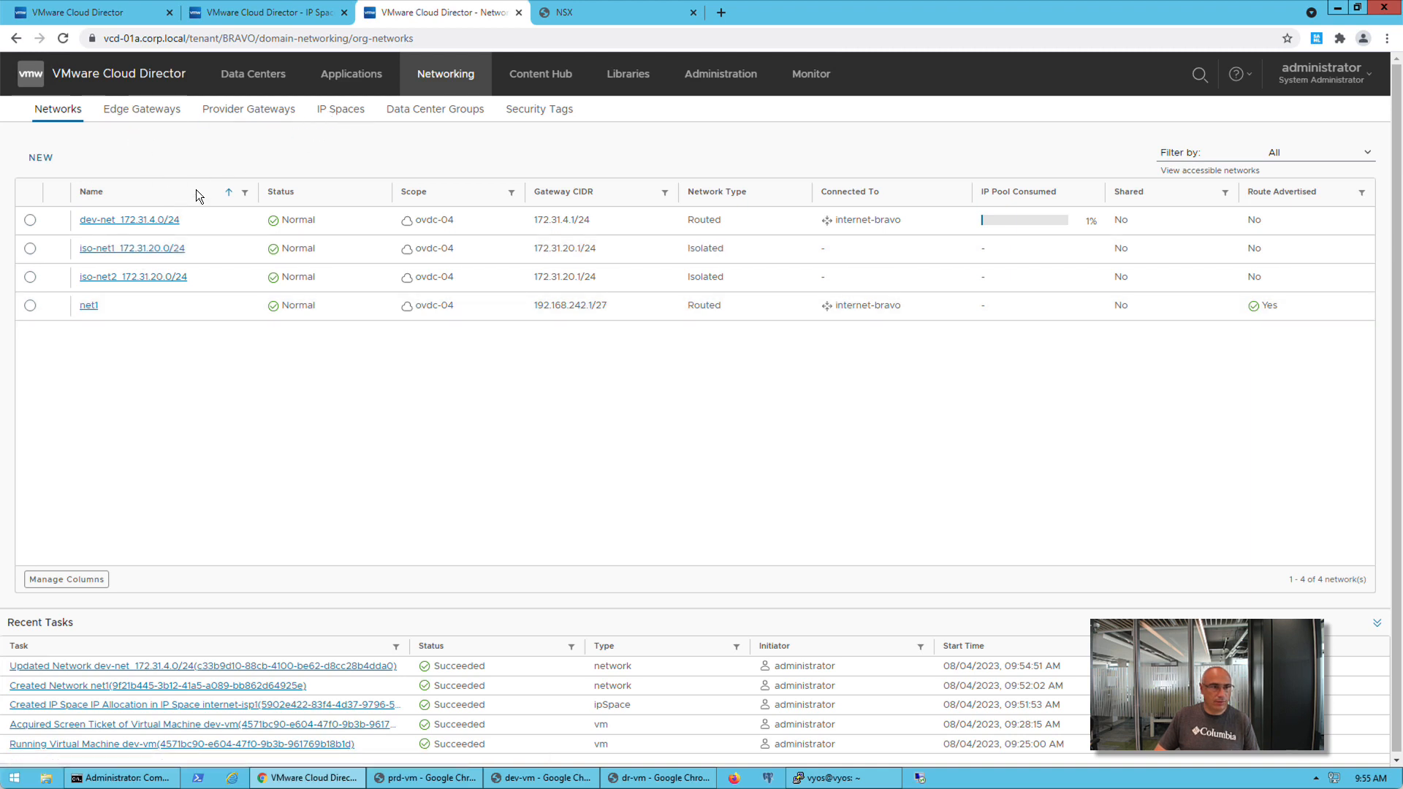
Edit the service scope of the private-bravo IP Space and add 172.31.16.0/20 to its internal scope
click(325, 111)
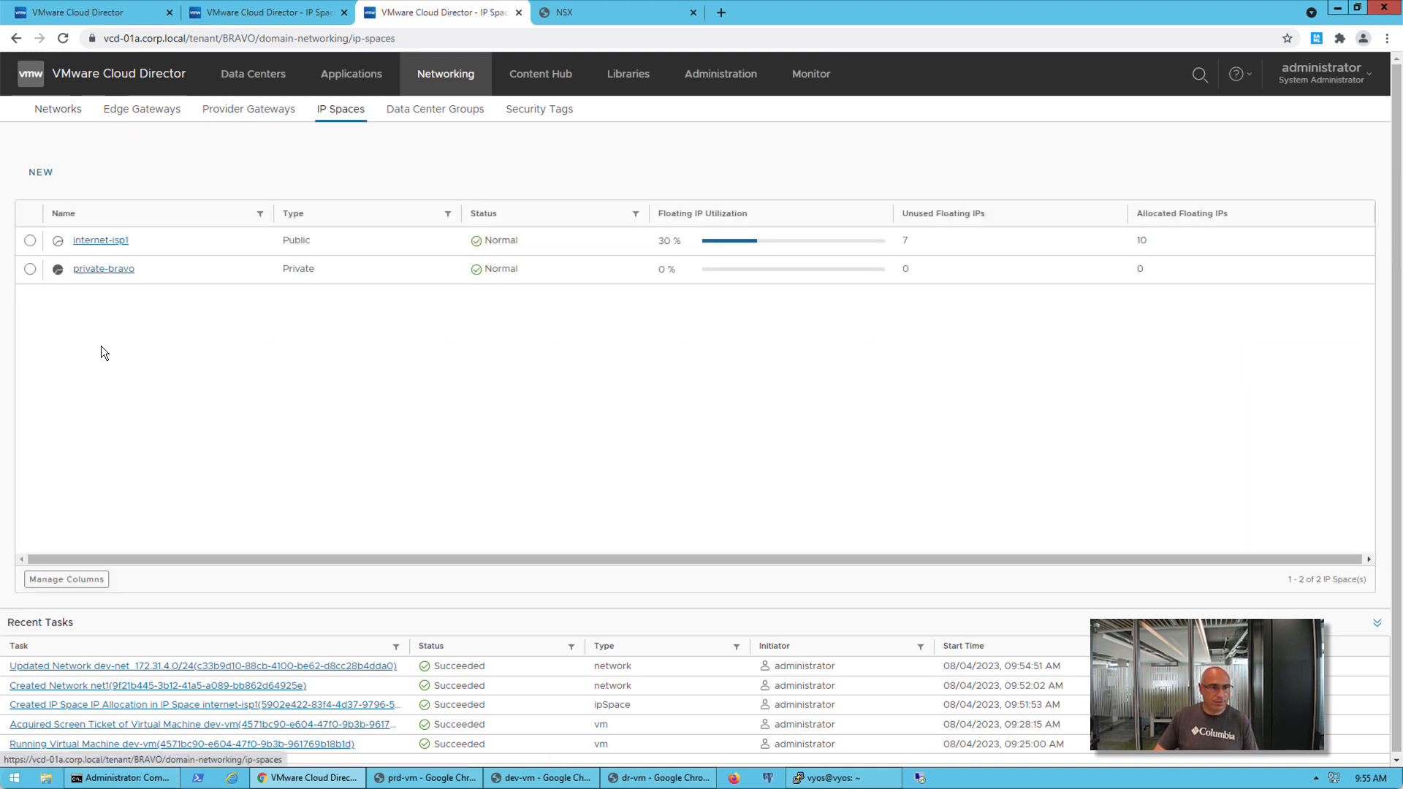
click(104, 270)
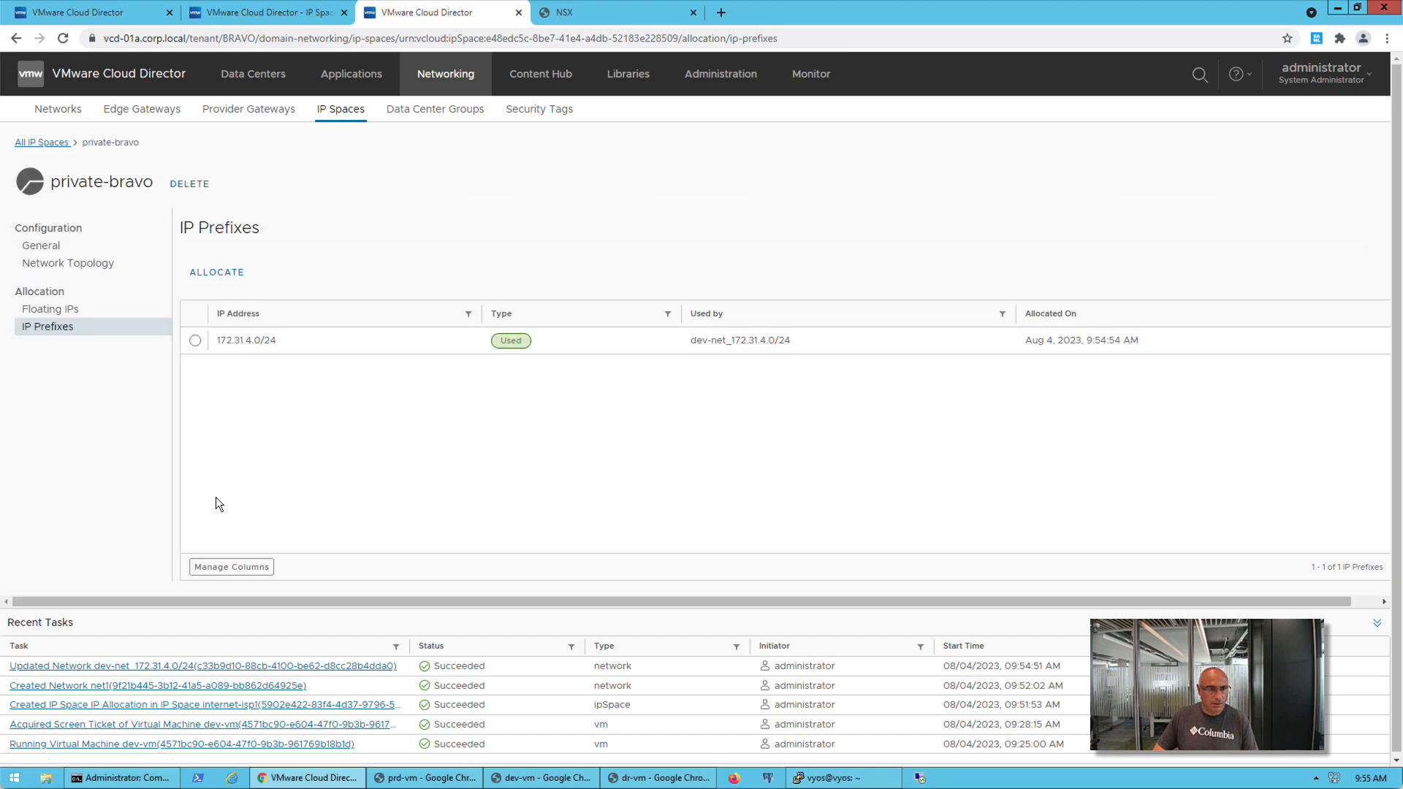
click(80, 248)
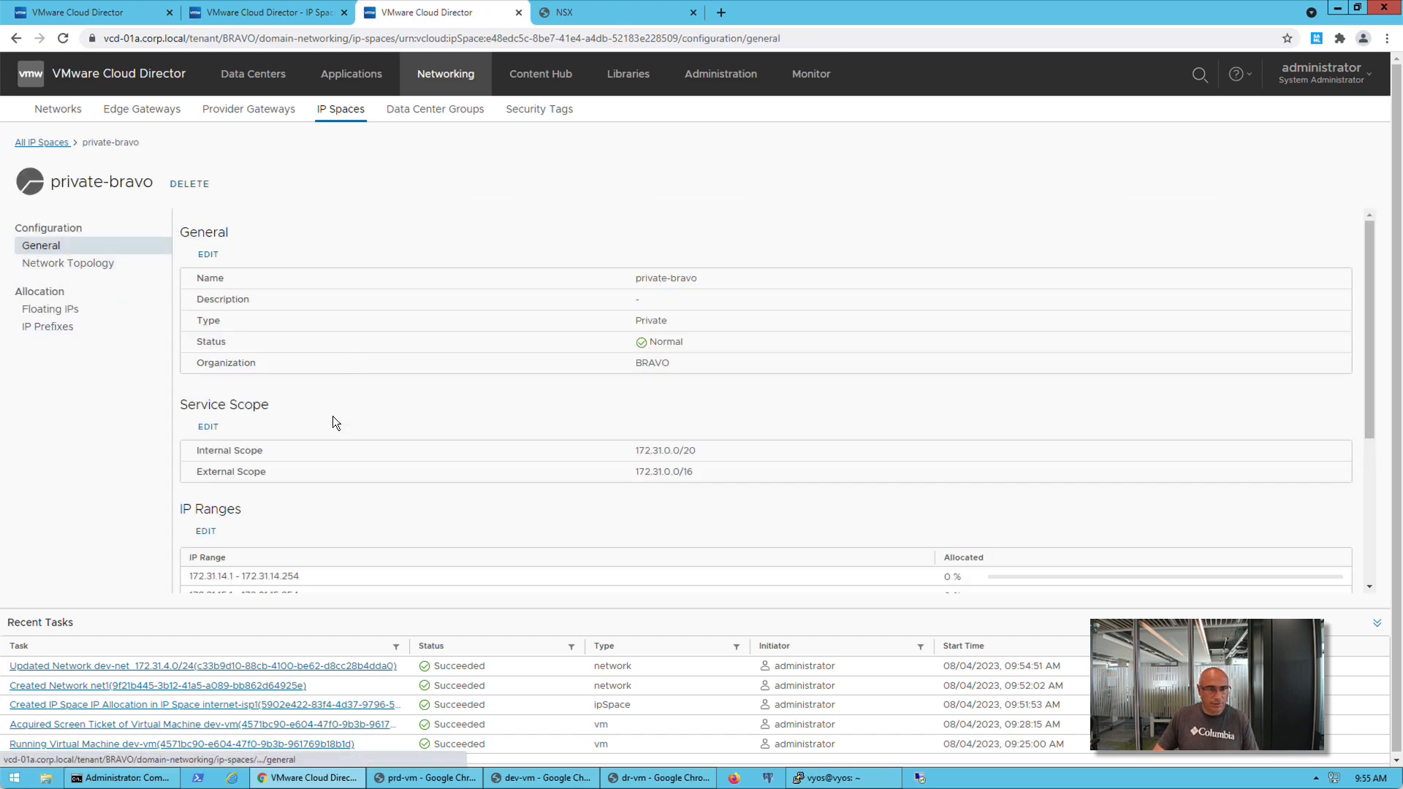
click(209, 427)
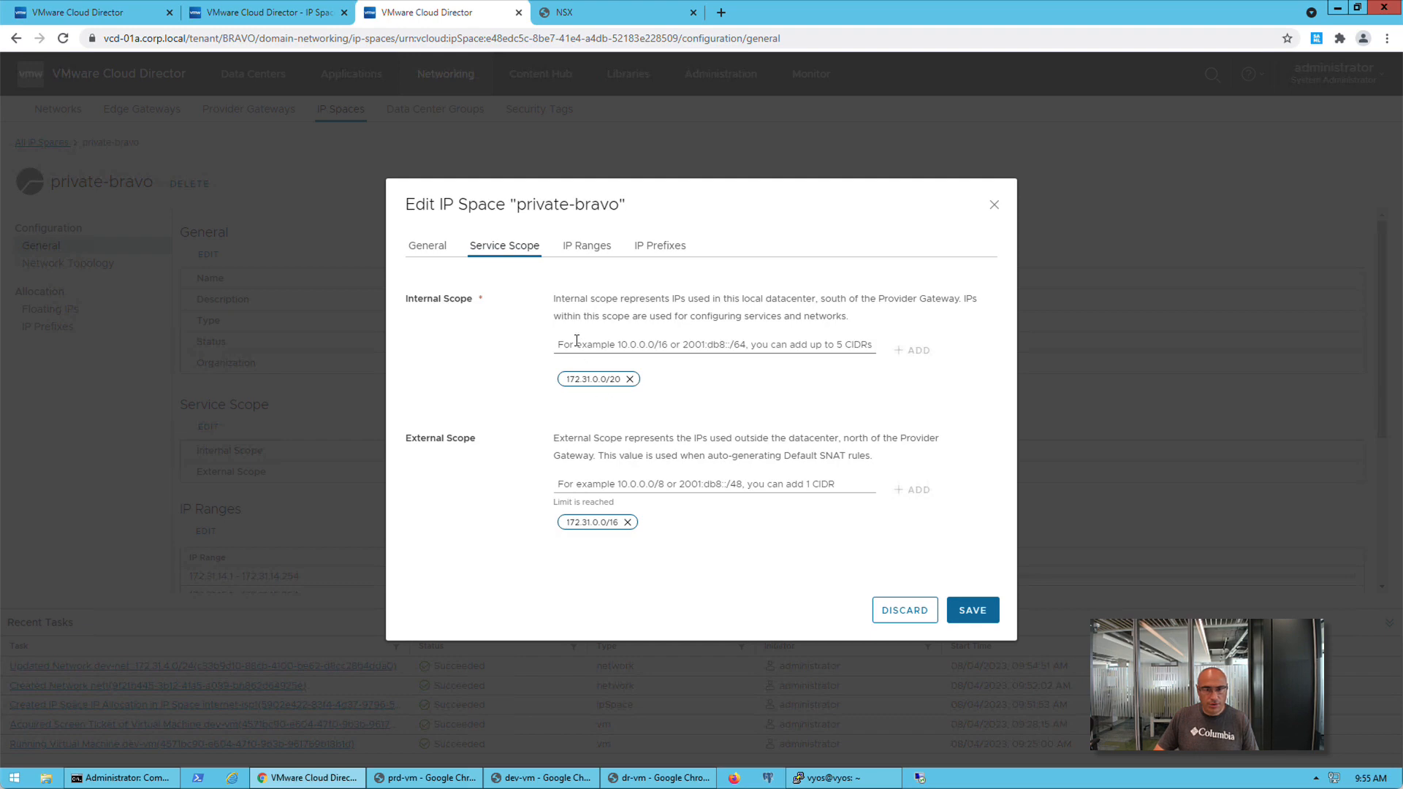
click(606, 342)
text(172)
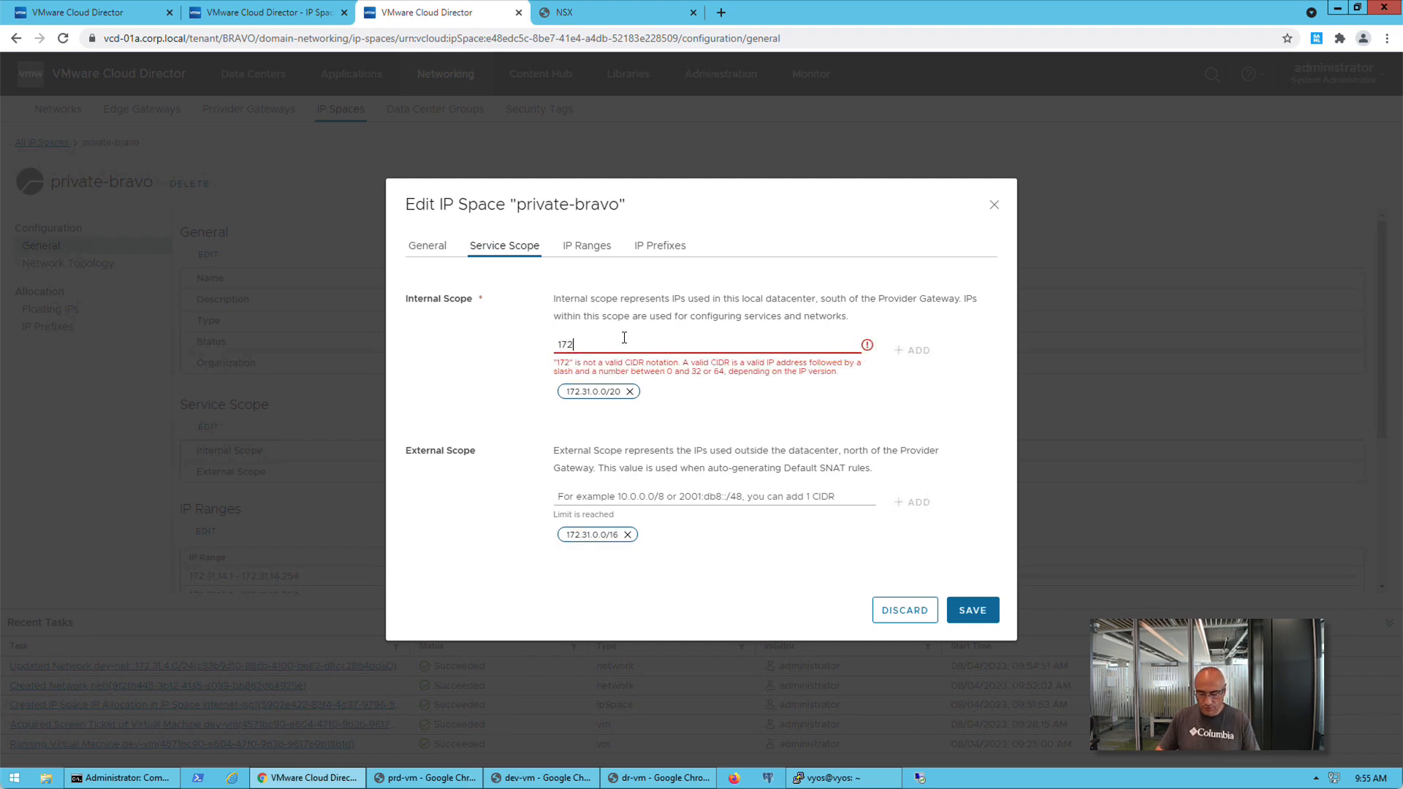
text(.31)
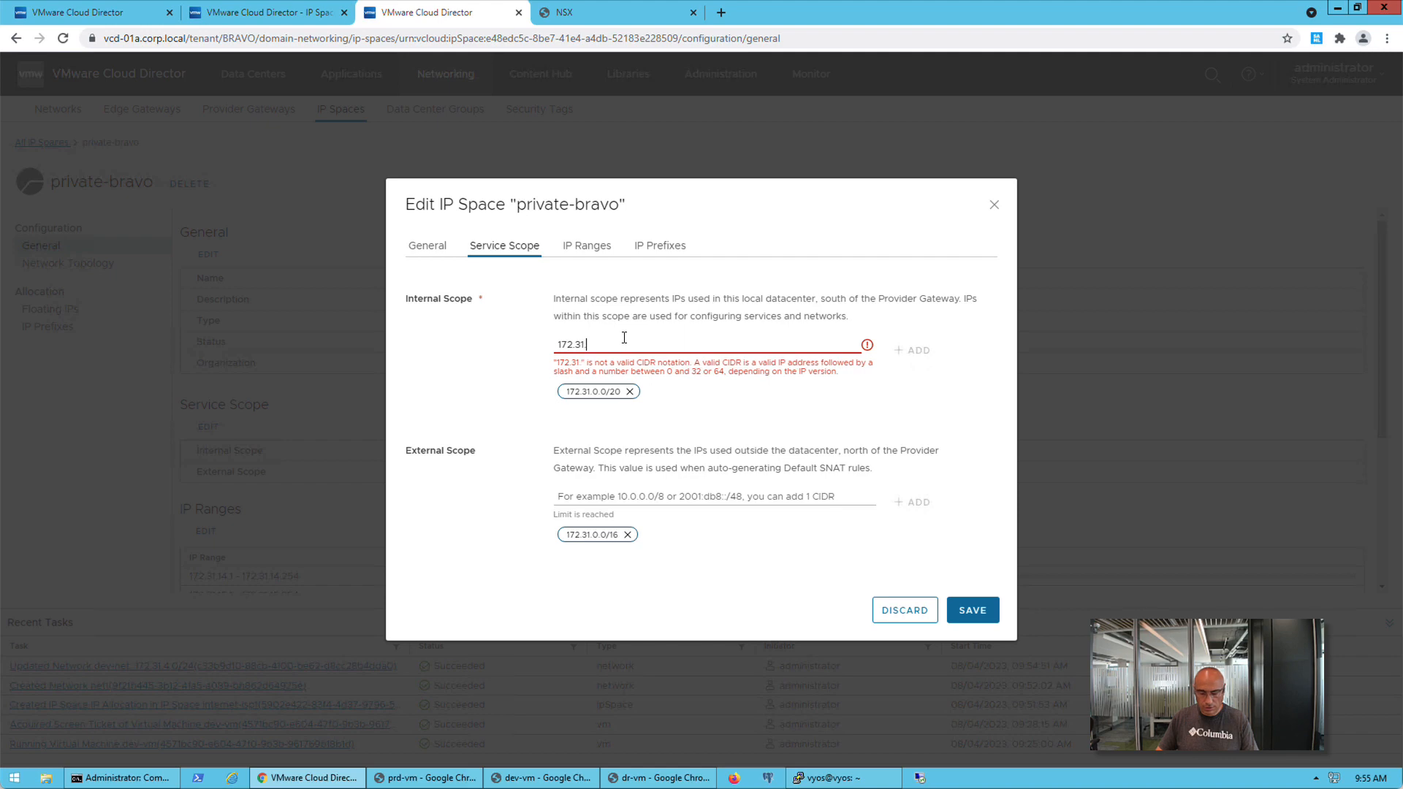
text(.16.0/20)
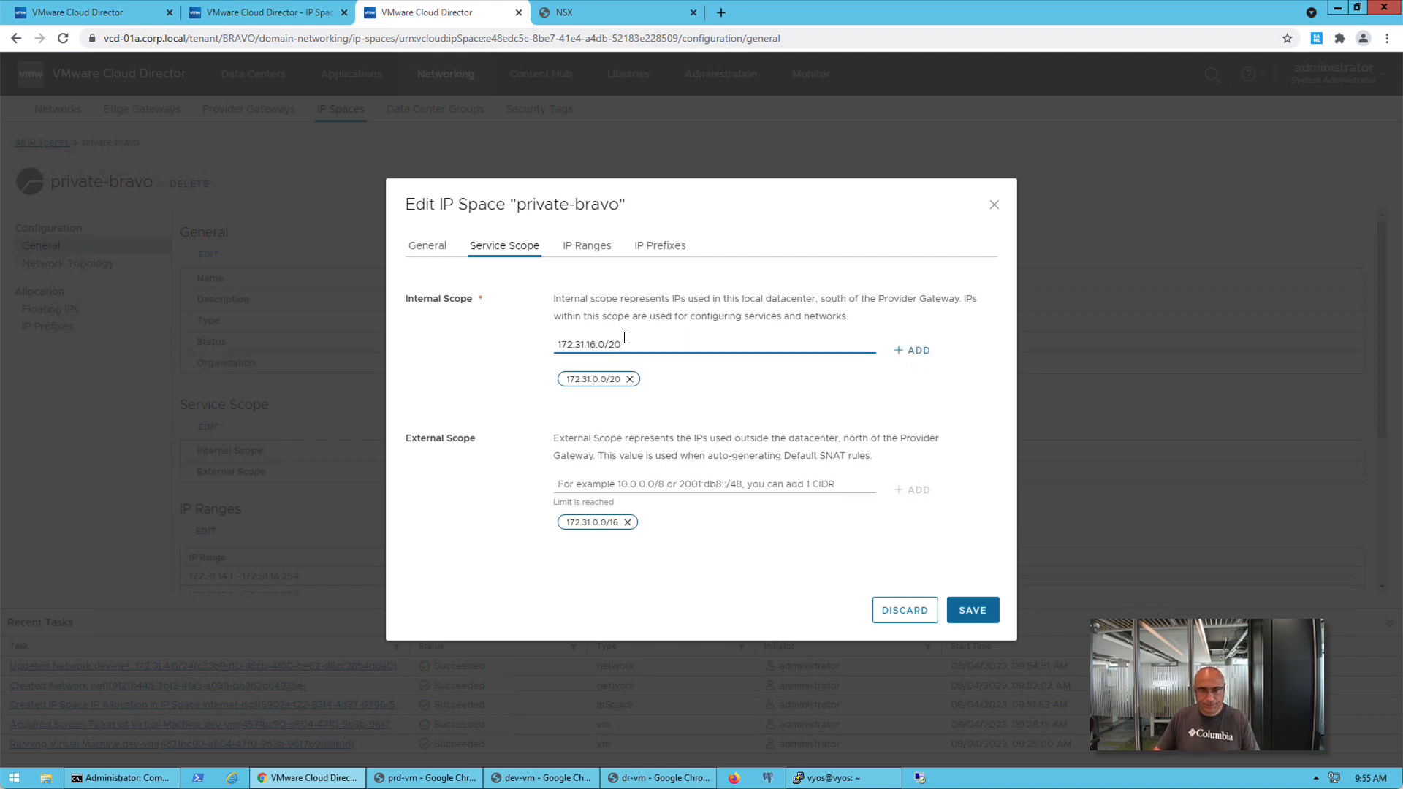
click(923, 354)
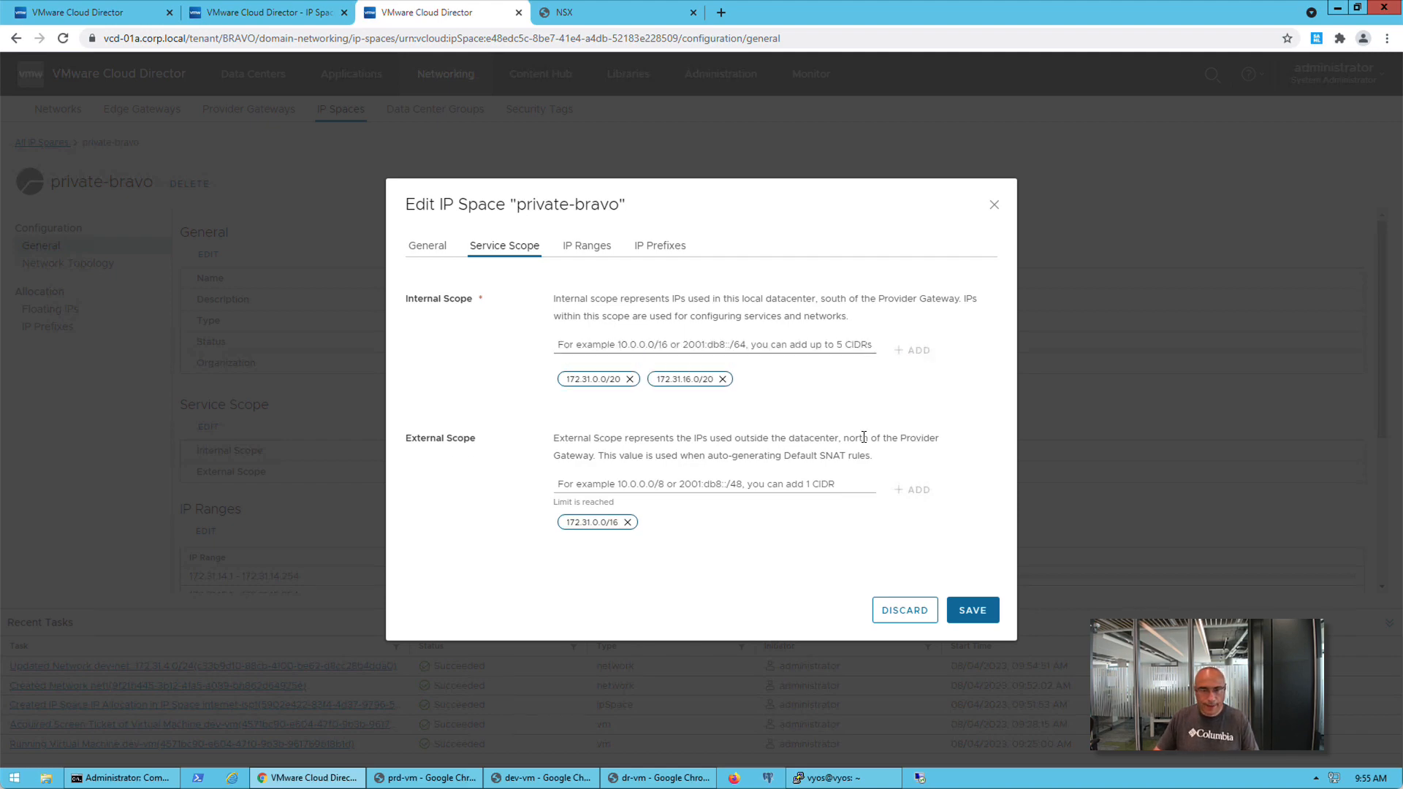
Add an IP prefix sequence starting at 172.31.20.0/24 with one prefix to private-bravo and save the IP Space
click(663, 245)
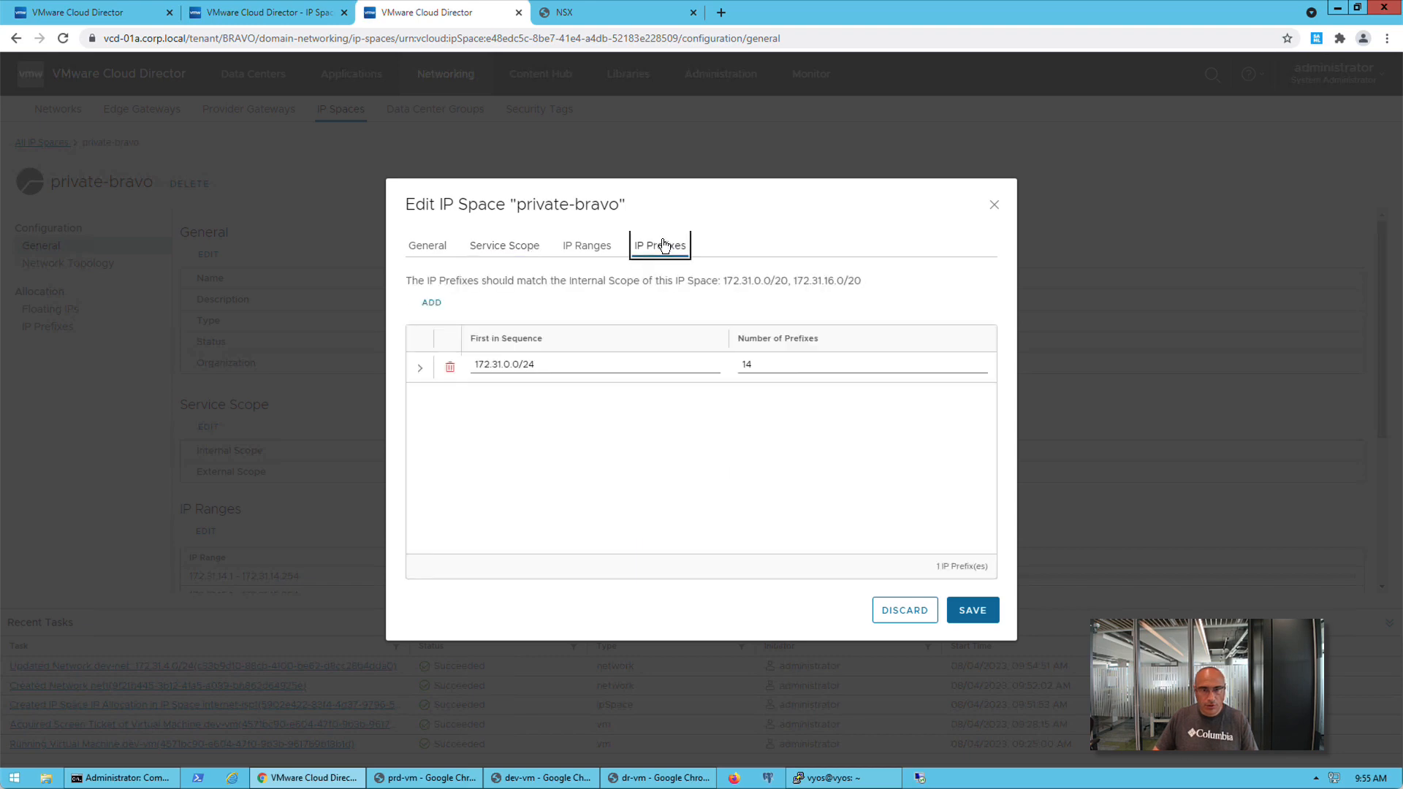
click(432, 303)
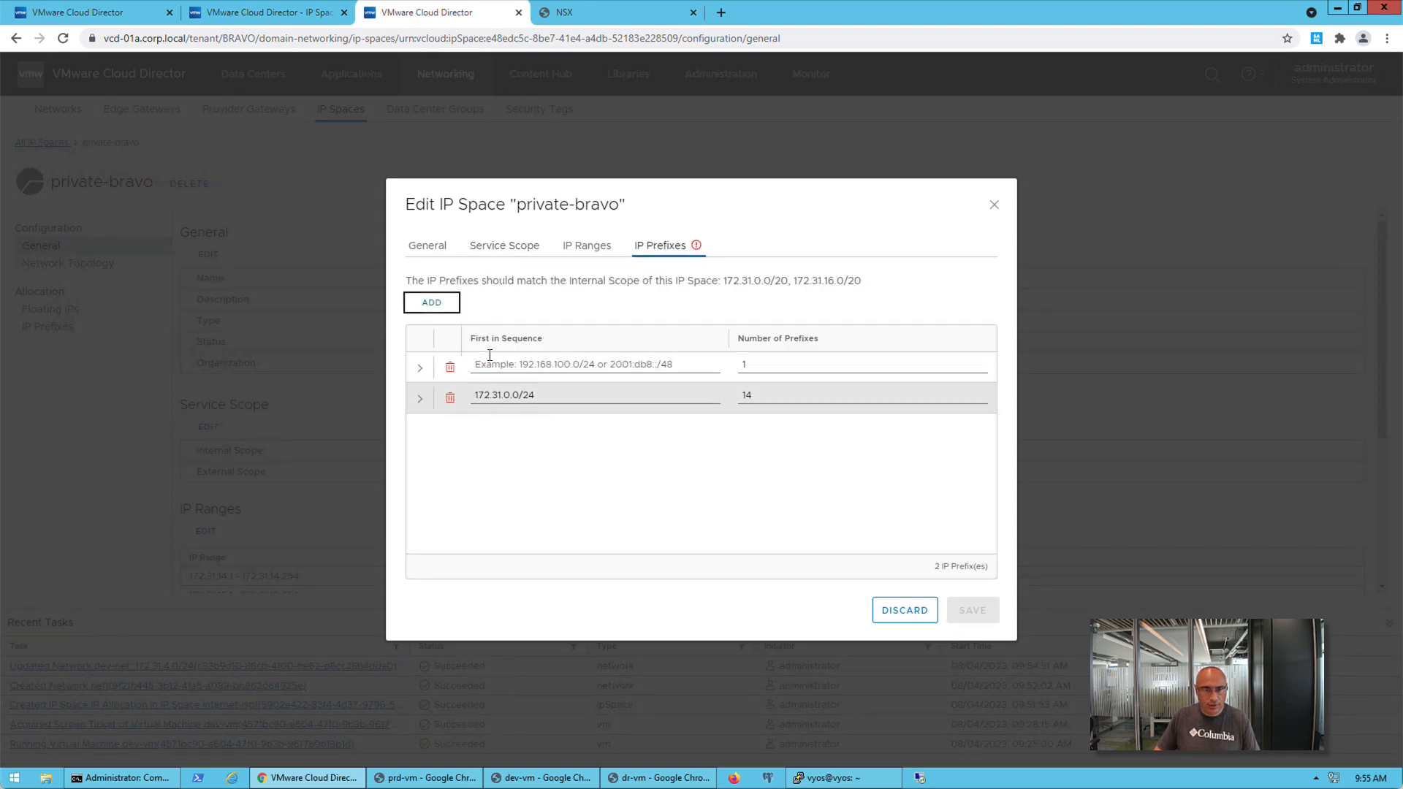
click(489, 363)
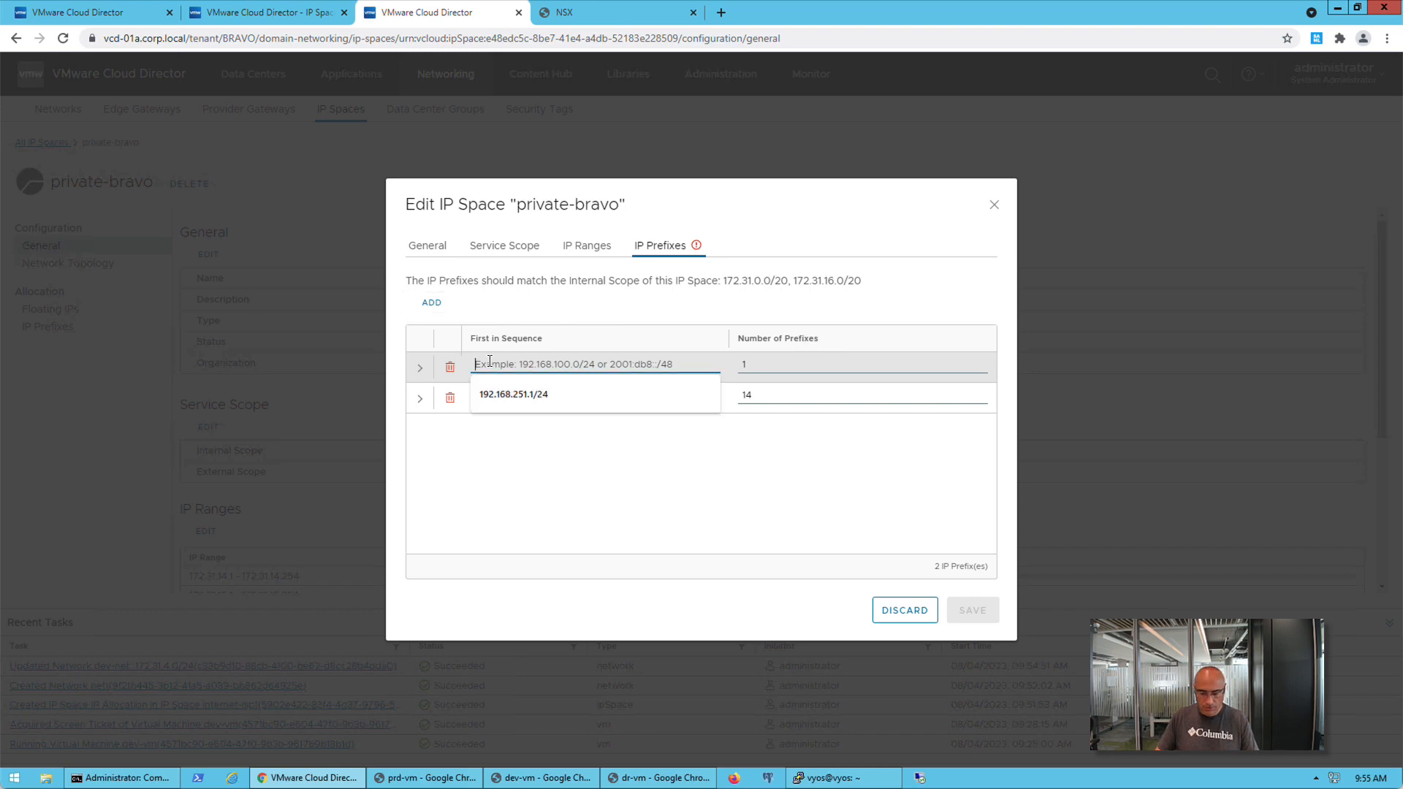
text(172.31)
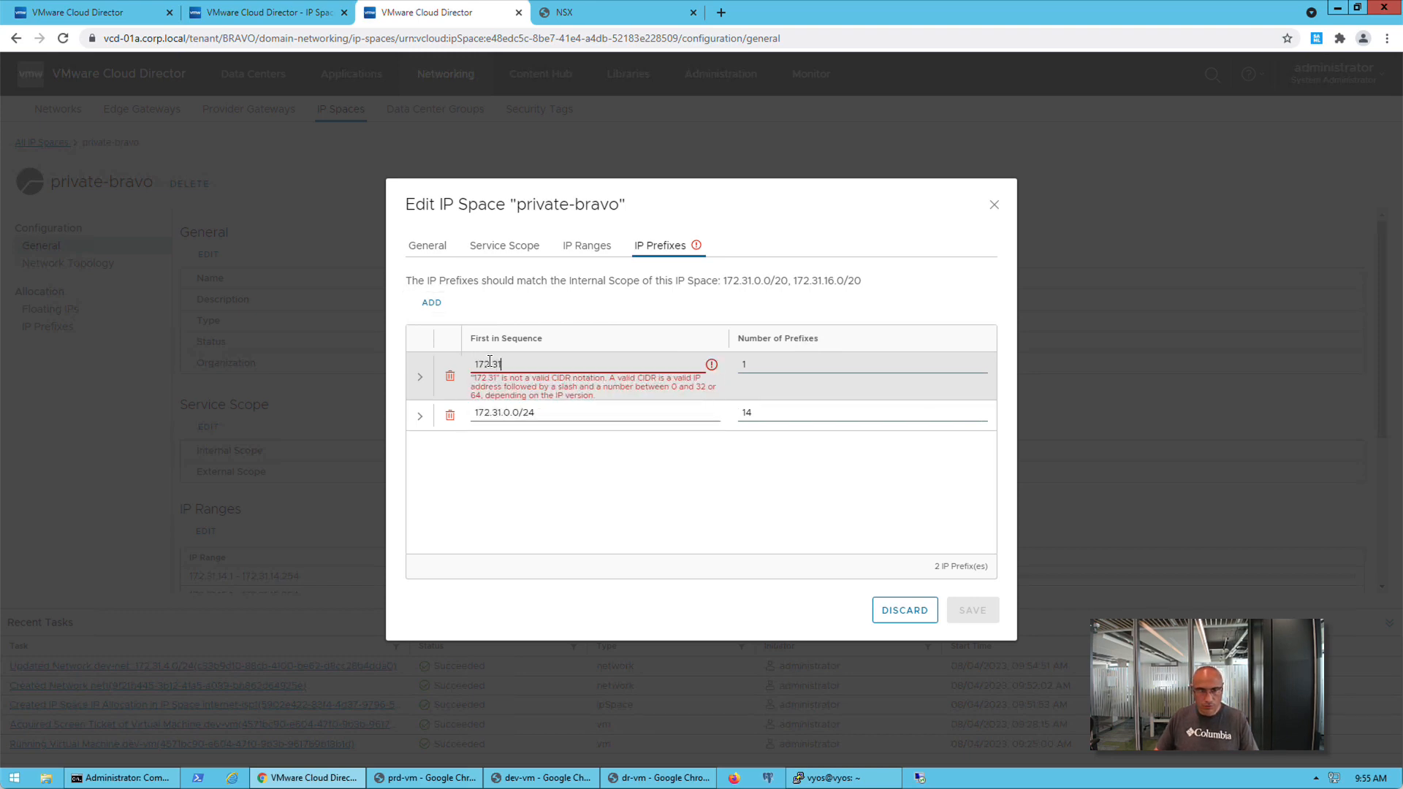
text(.)
text(20)
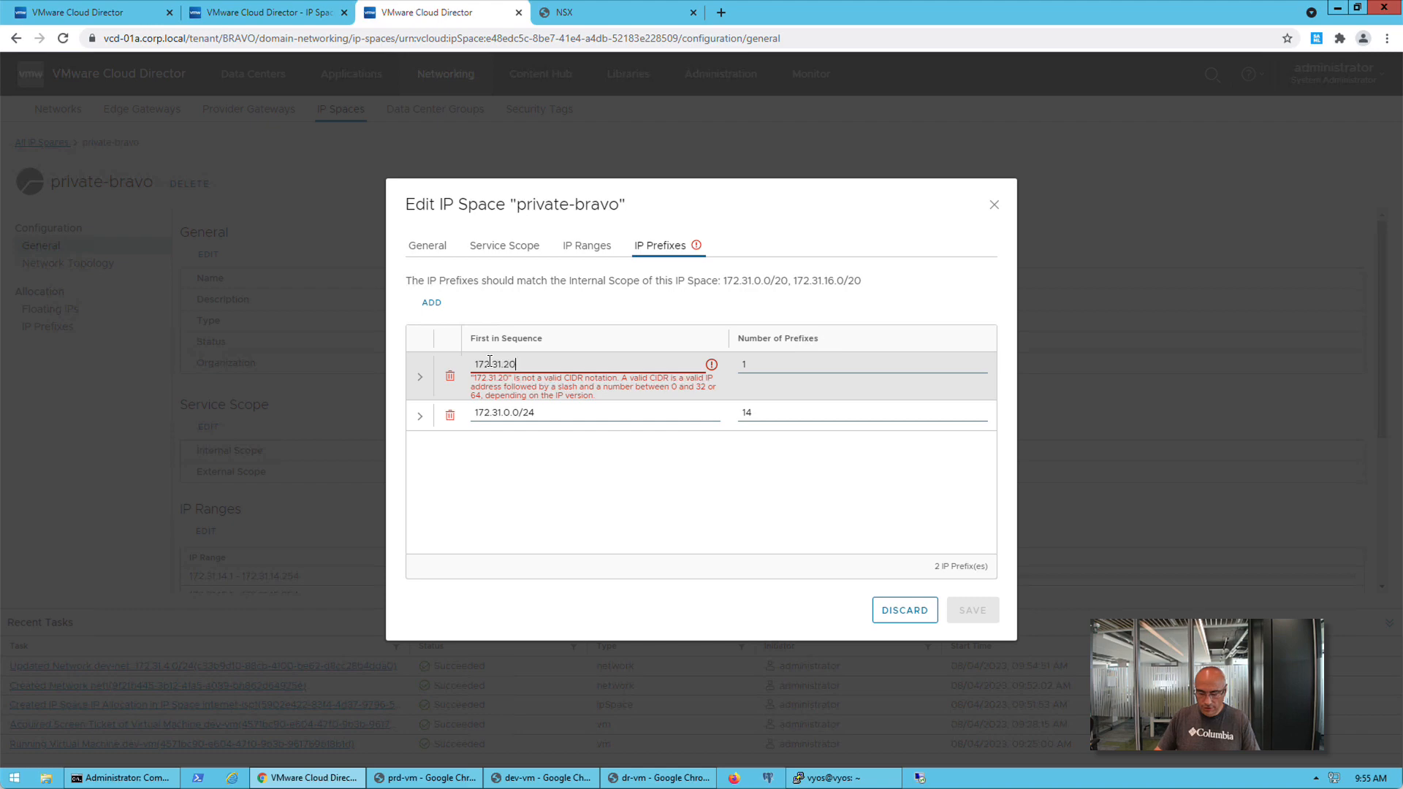
text(.0/24)
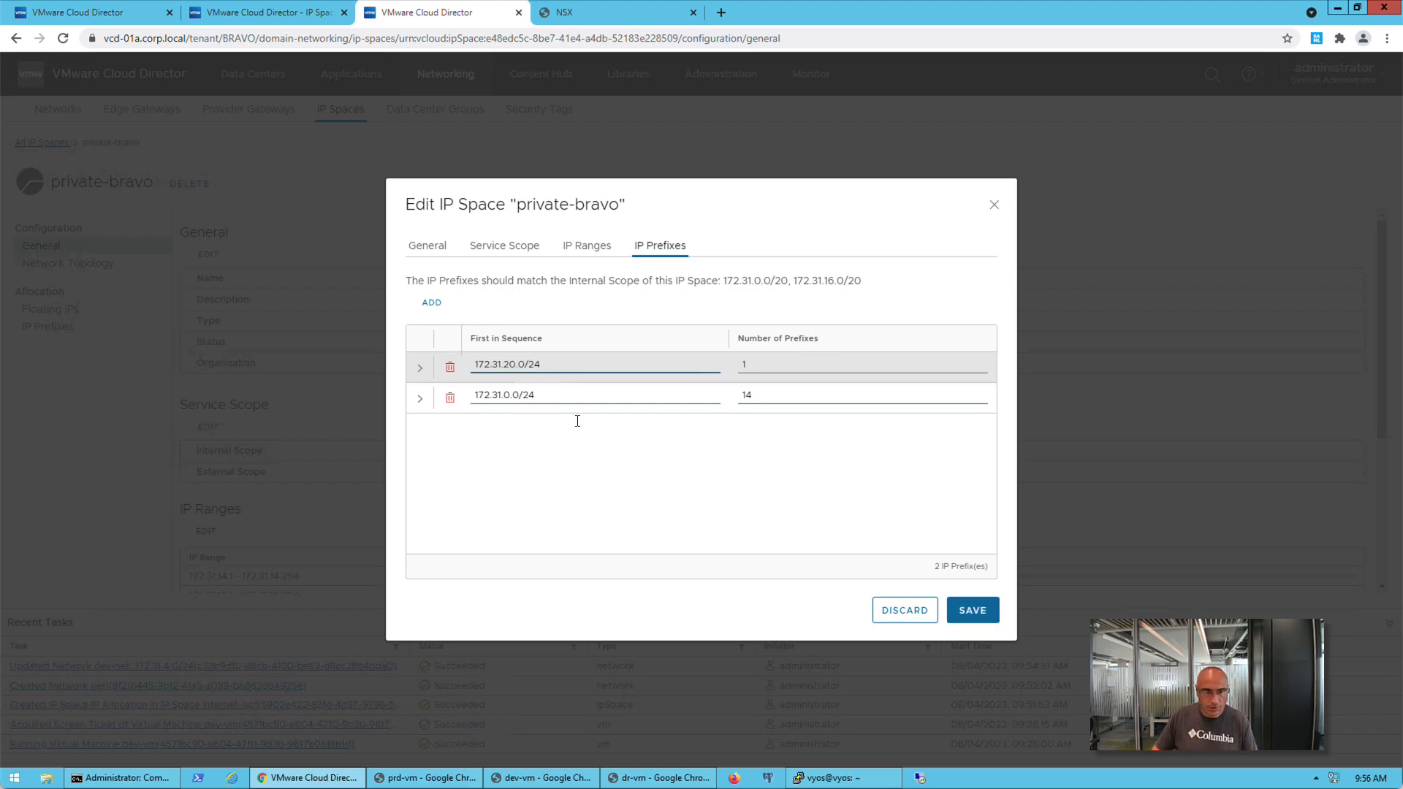
click(609, 469)
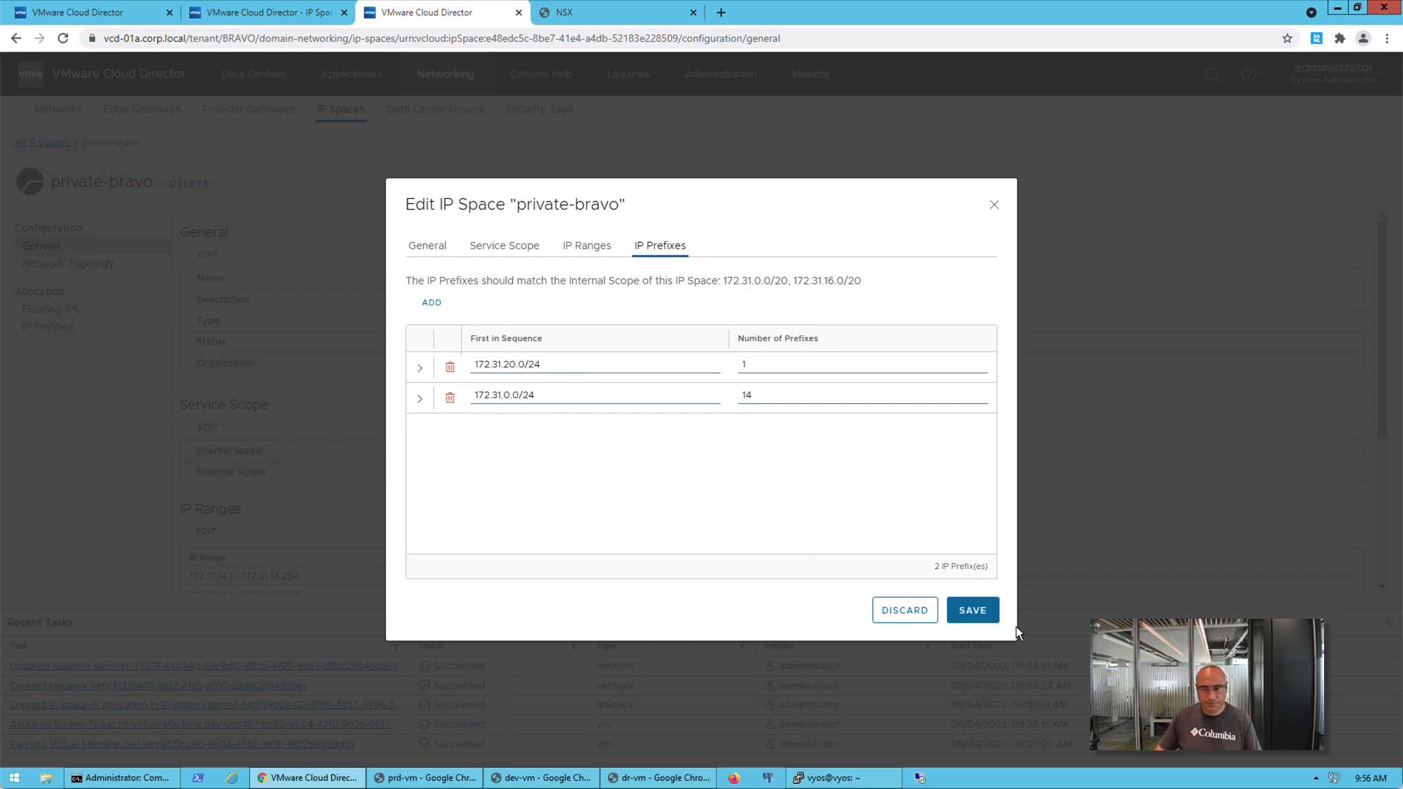
click(976, 611)
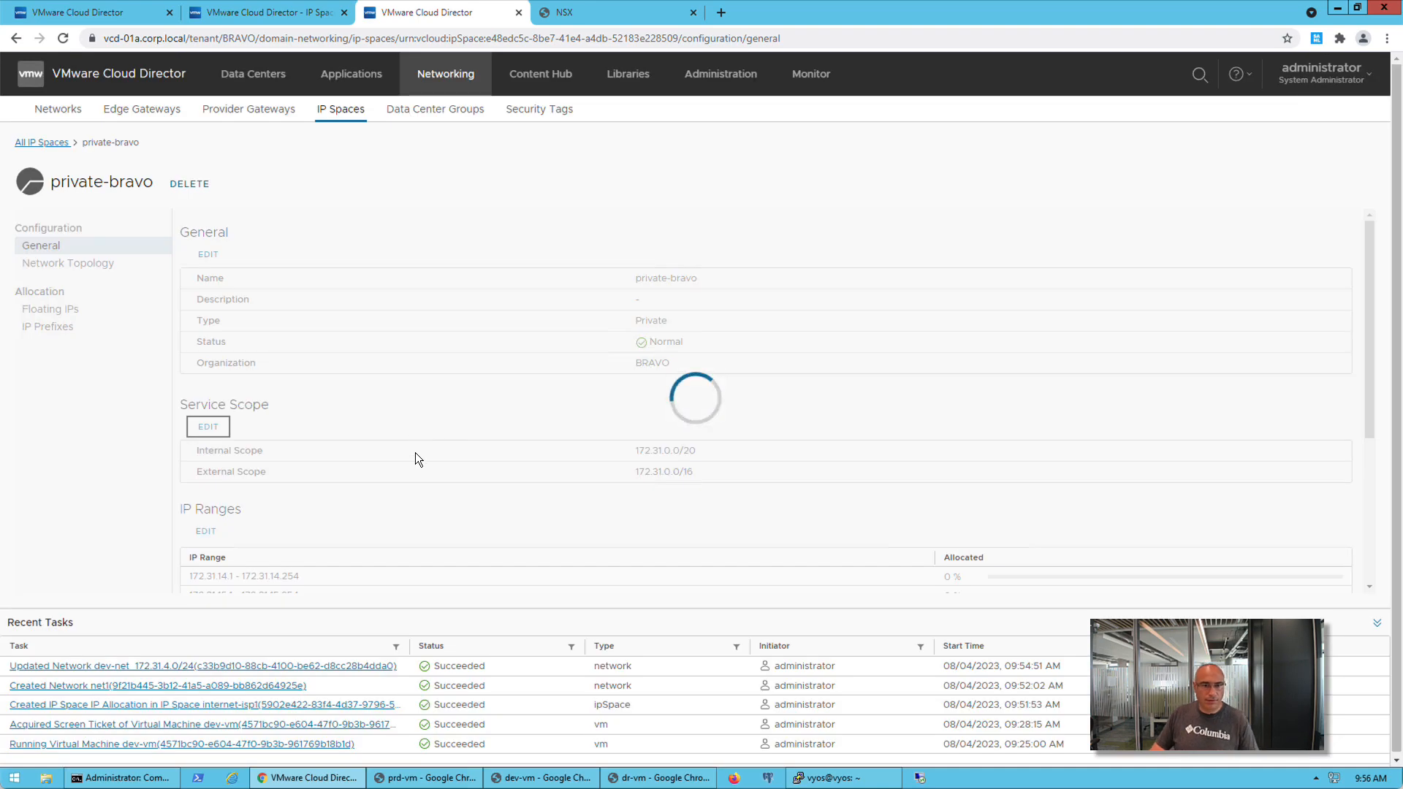
Set the description of BRAVO's iso-net1_172.31.20.0/24 network to "iso net" and save the network
click(58, 109)
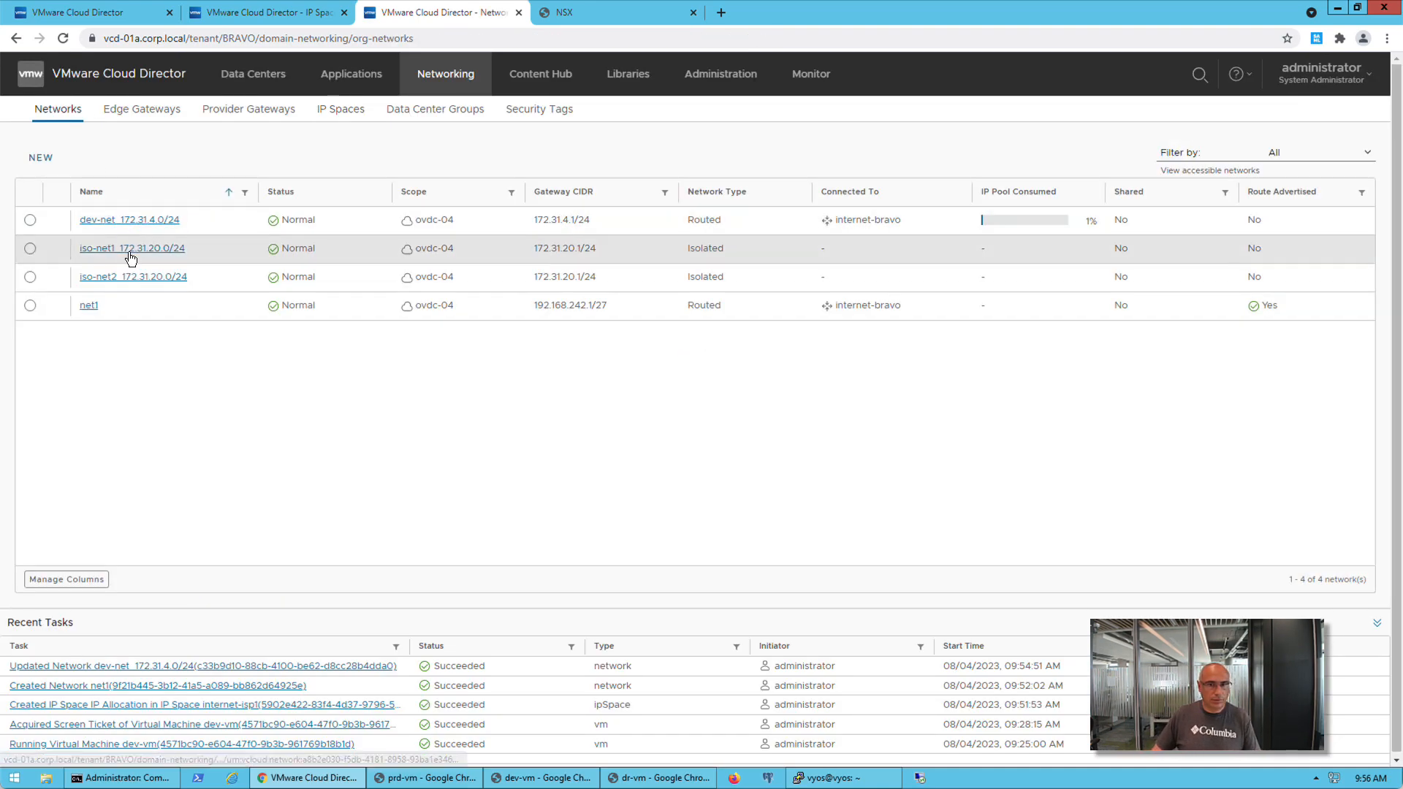
click(130, 249)
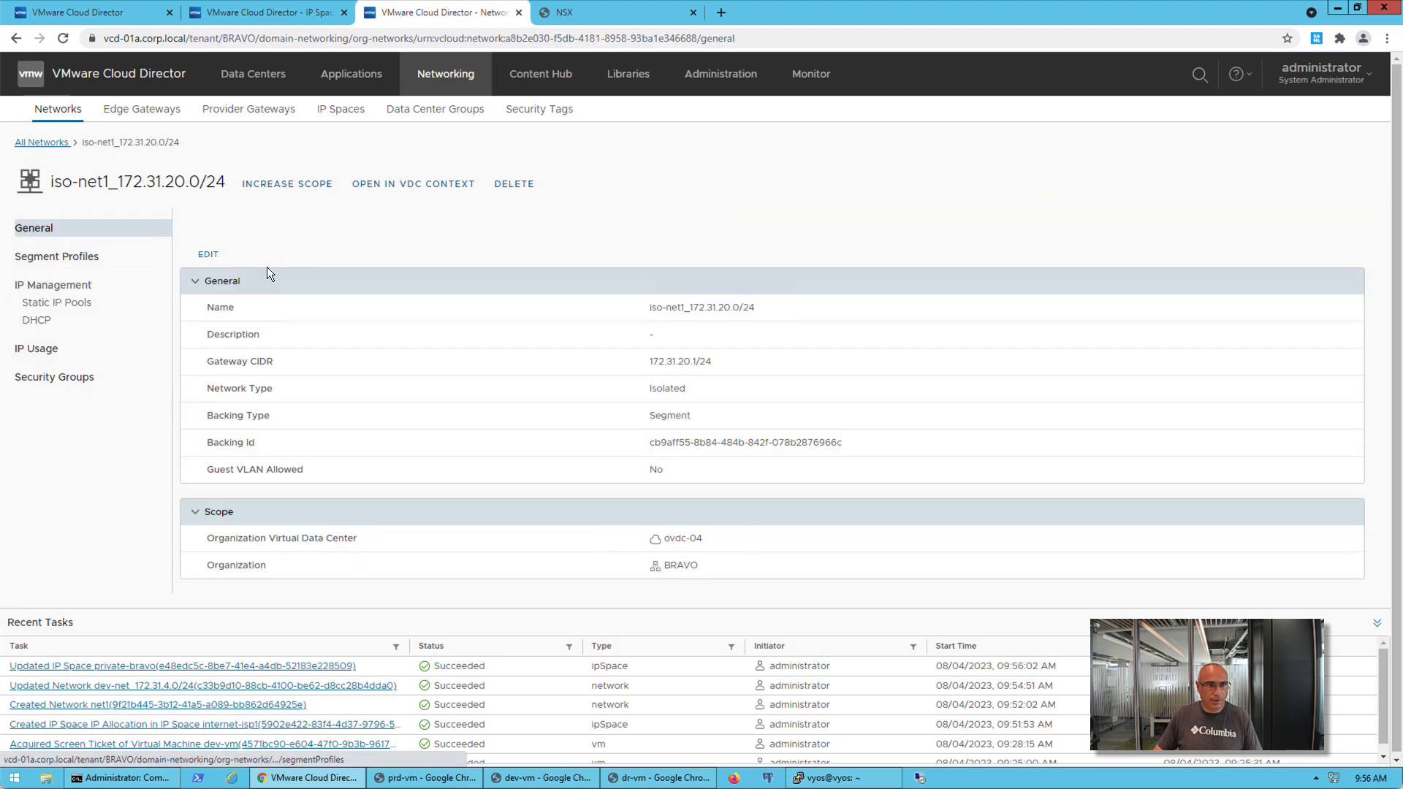
click(204, 255)
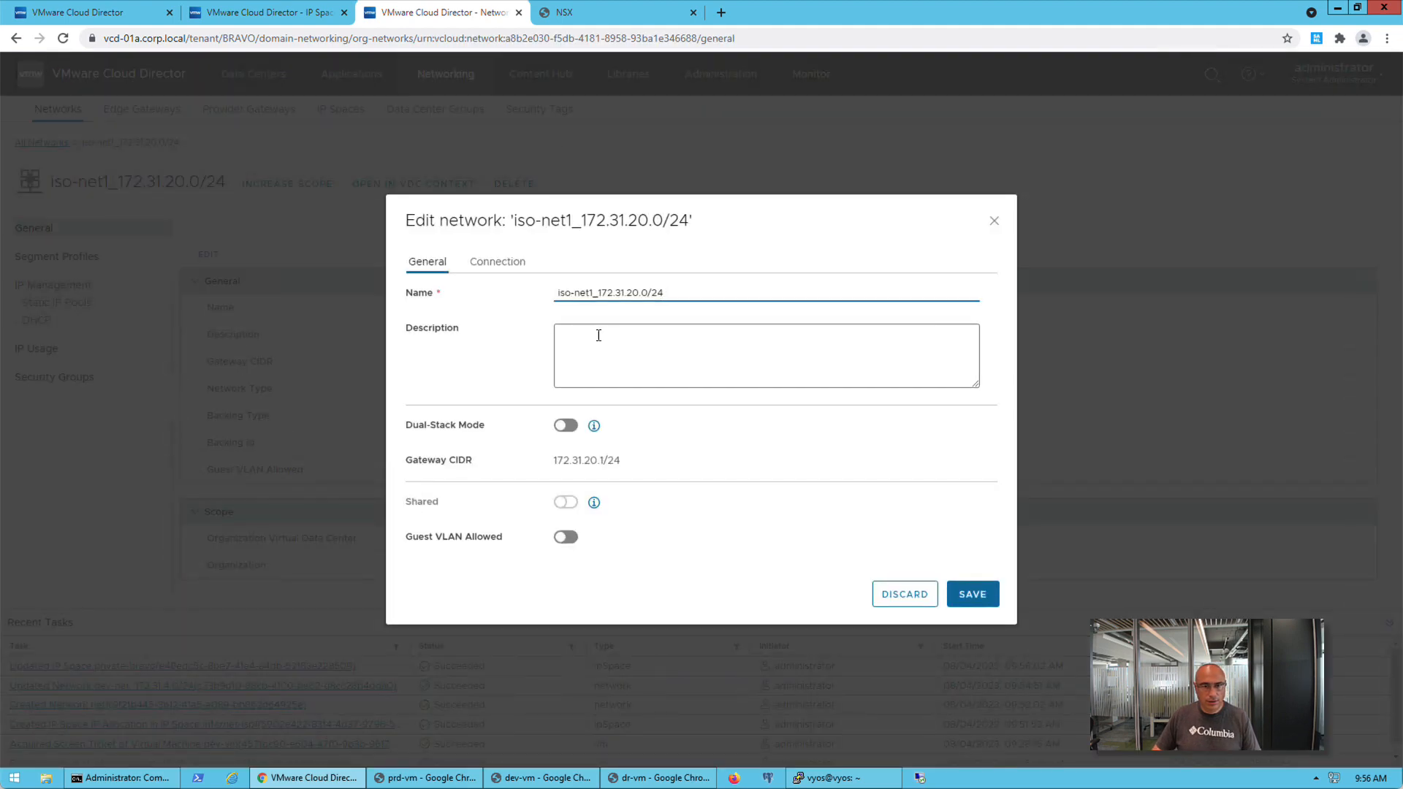
click(592, 336)
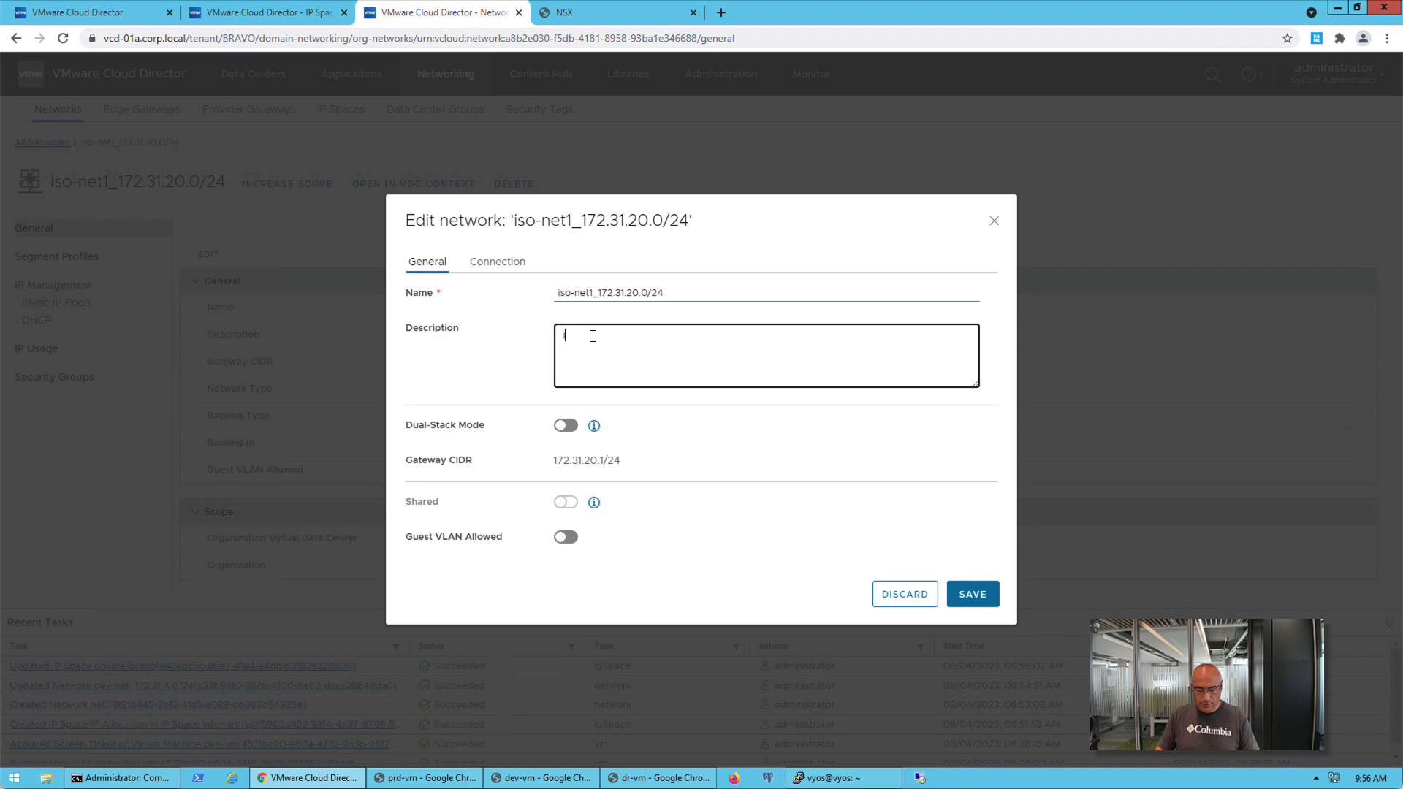
text(iso net 1)
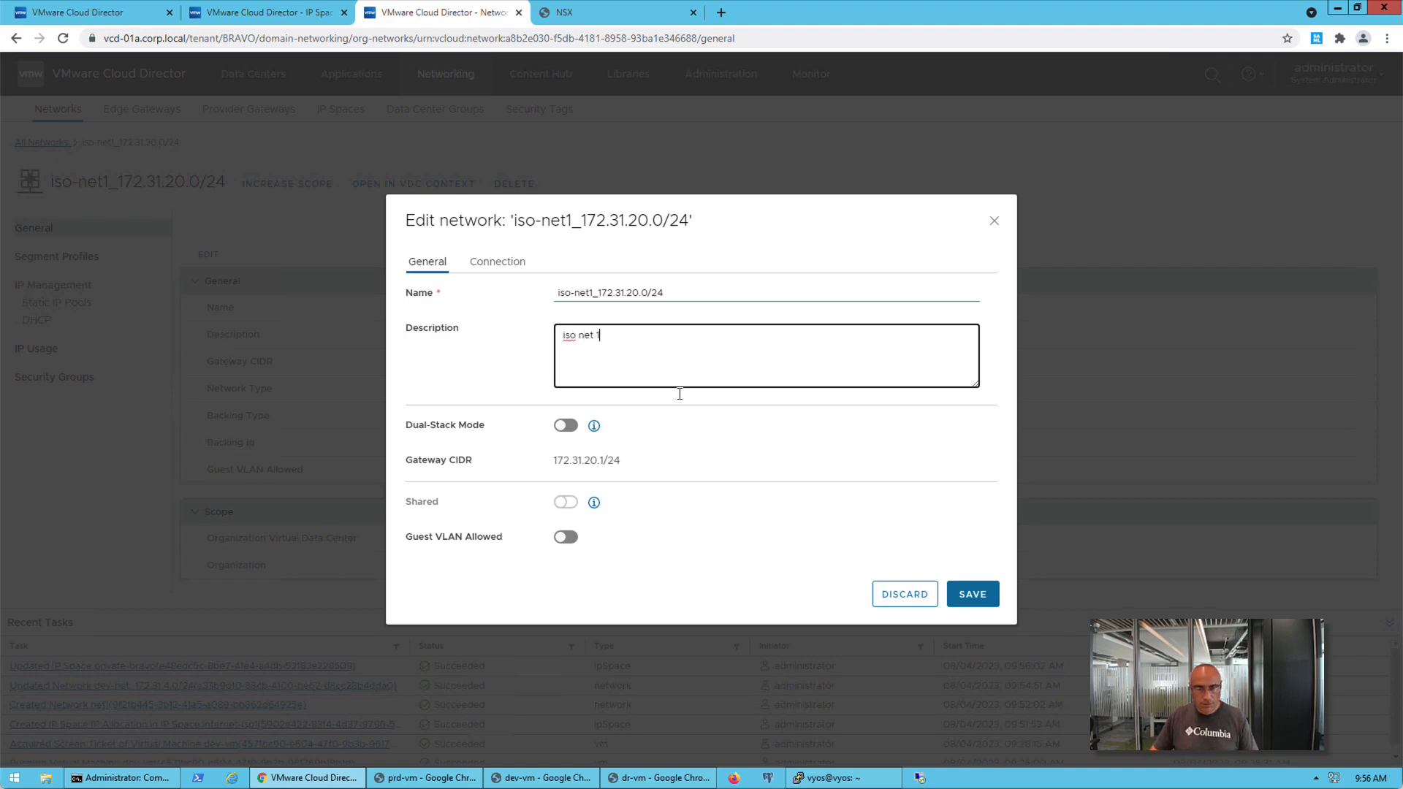
click(971, 594)
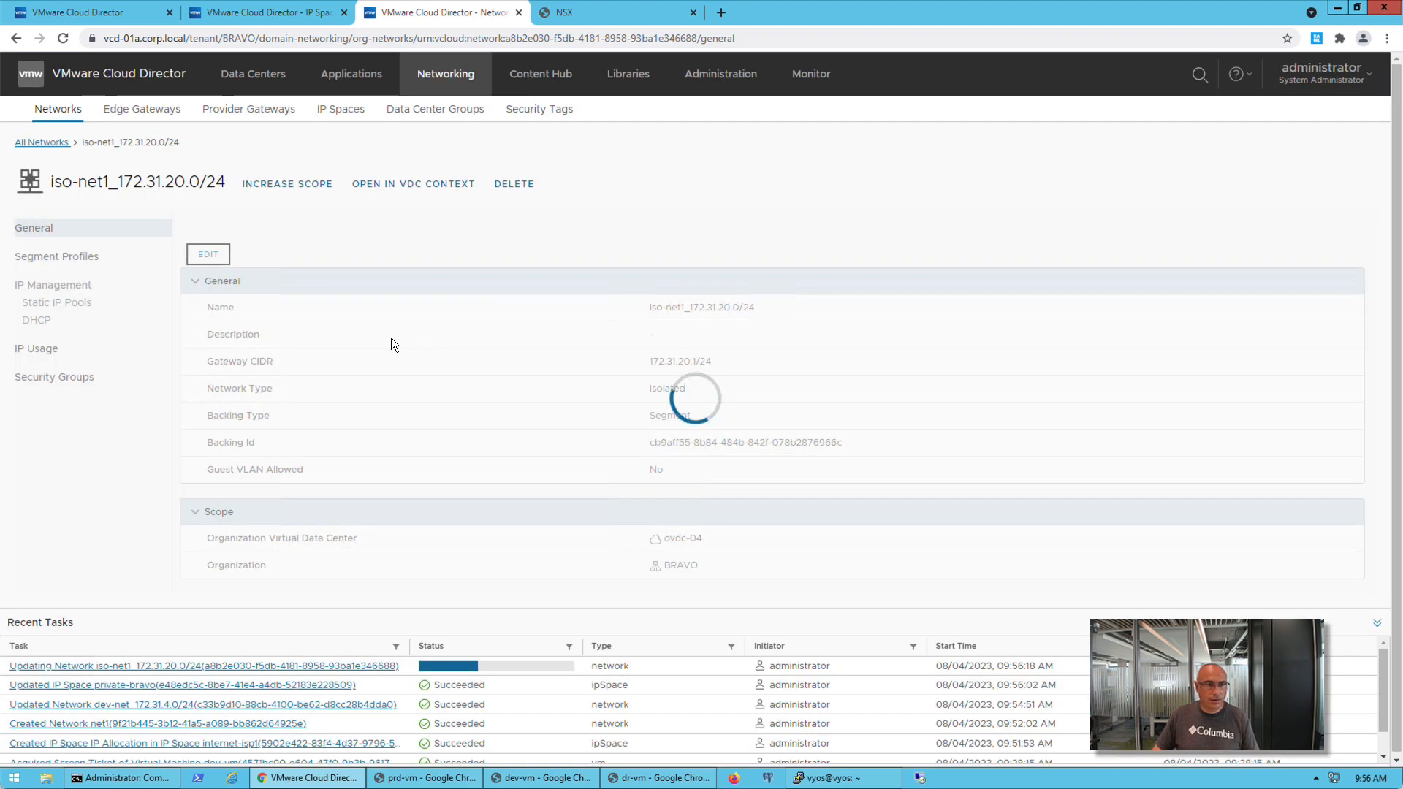
Check the IP prefixes allocated from the private-bravo IP Space
click(341, 111)
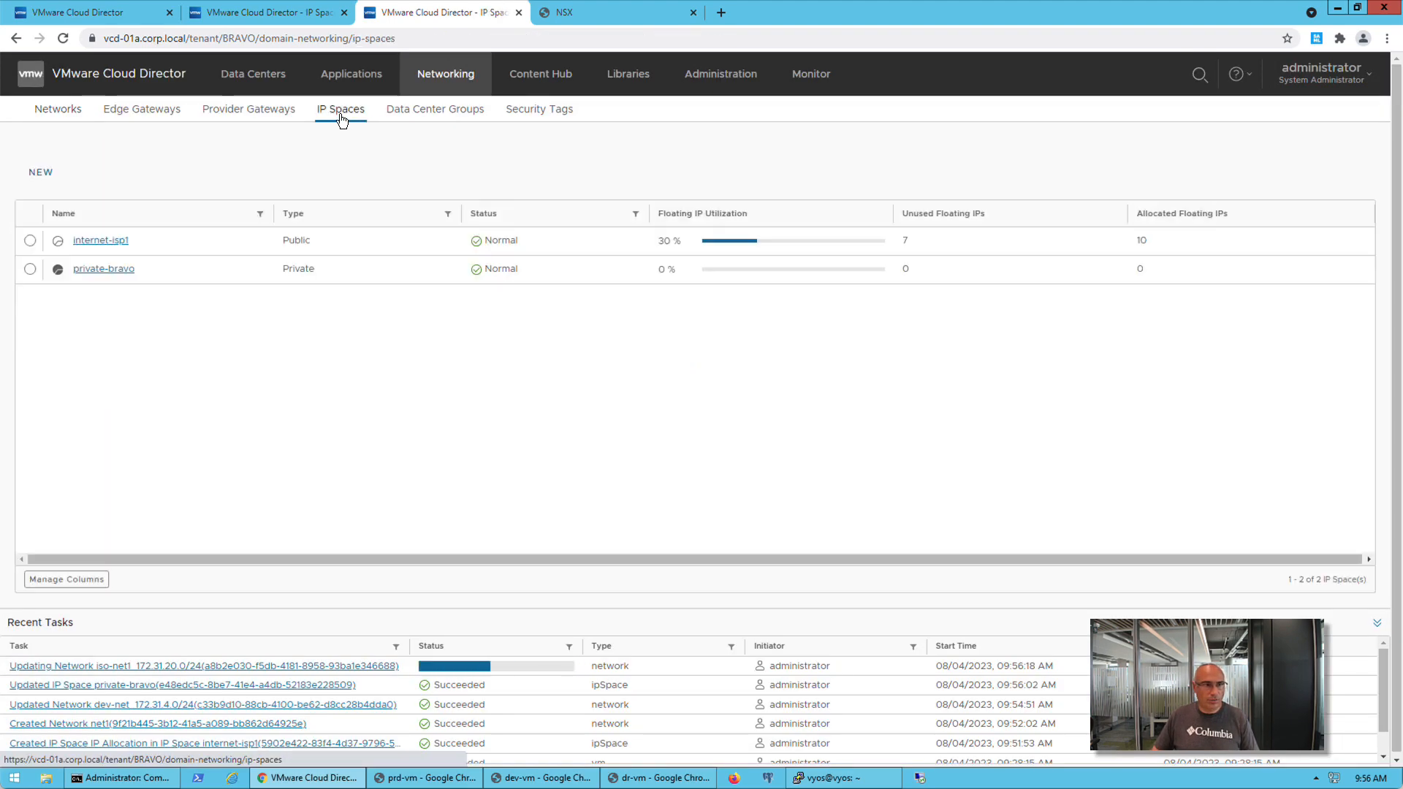
click(117, 278)
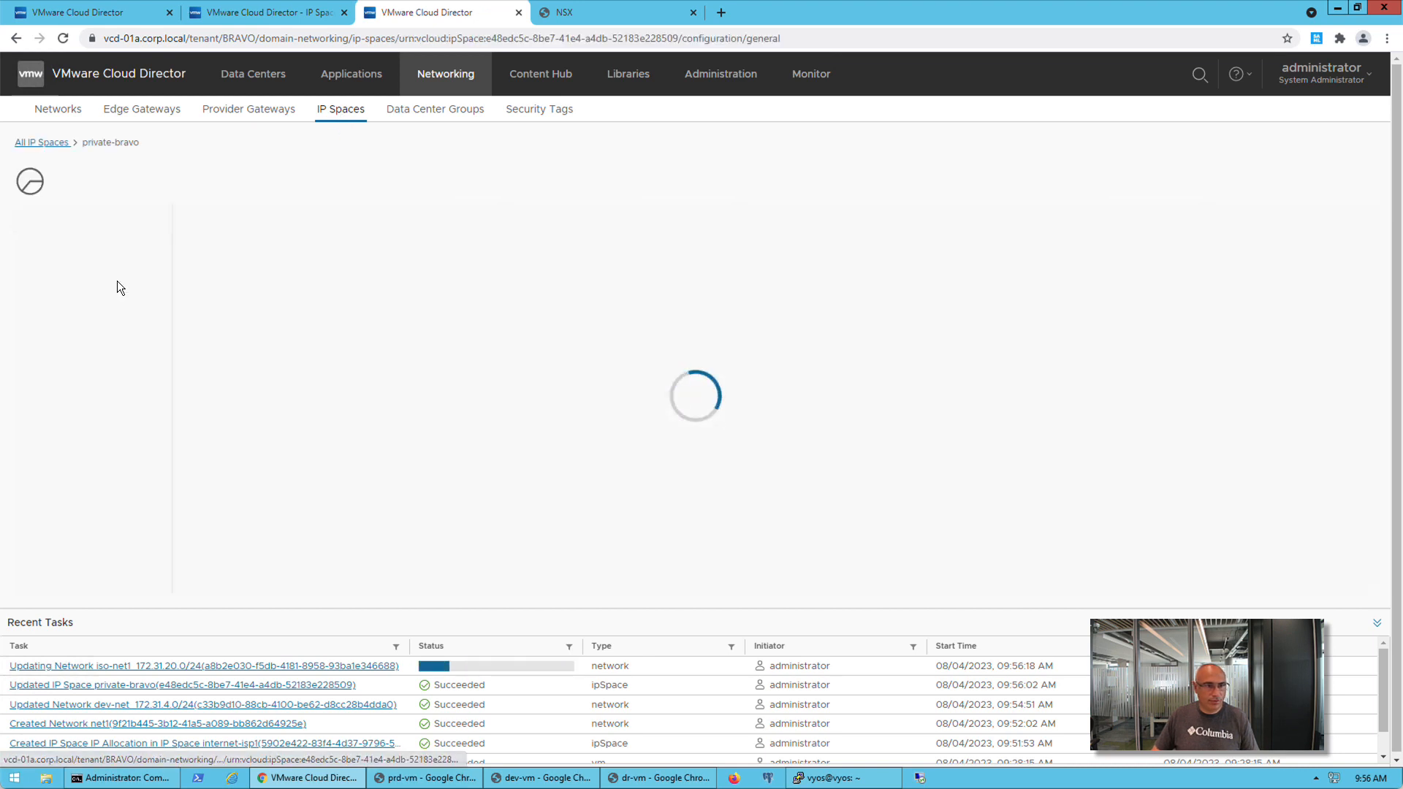
click(91, 333)
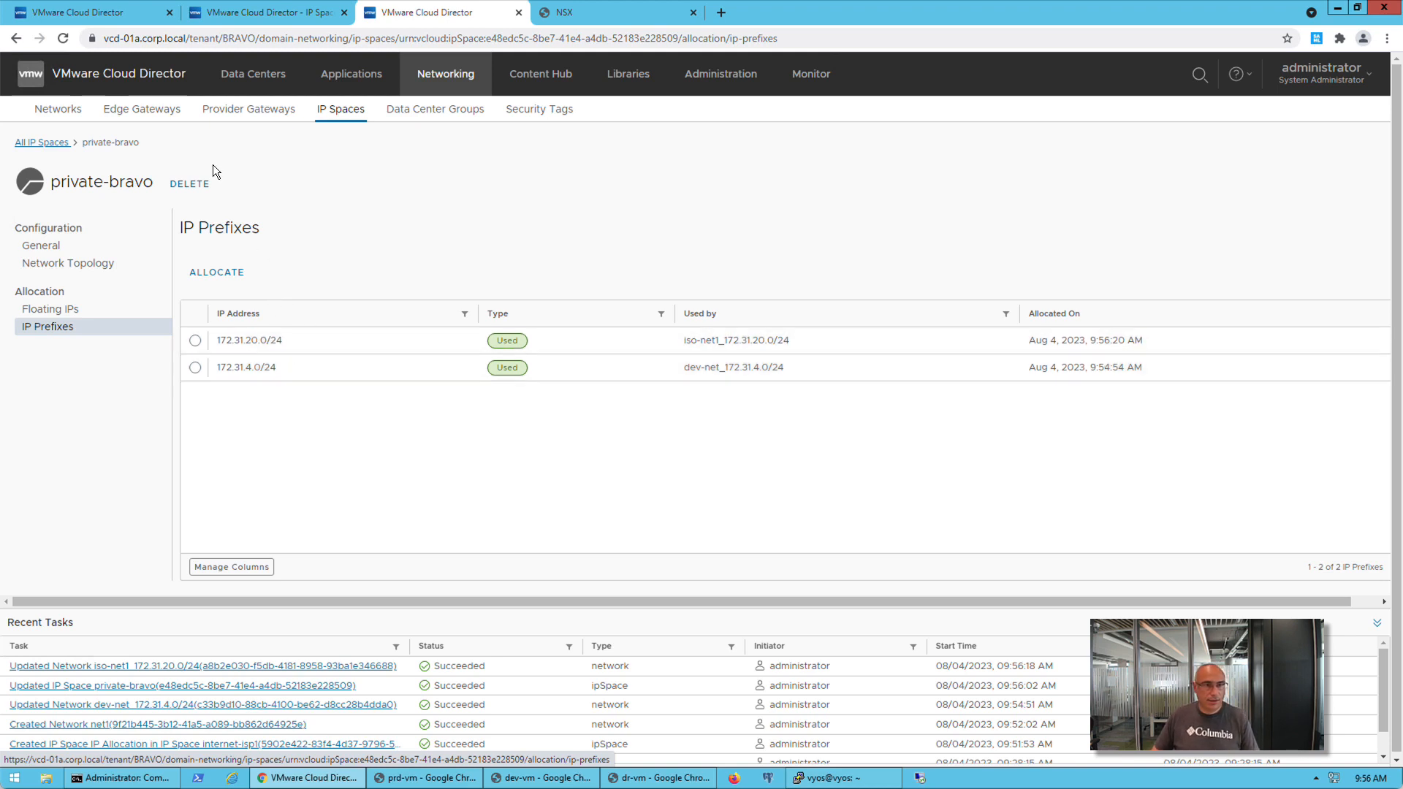
Try to save the iso-net2_172.31.20.0/24 network with the description "iso net 2", and discard the edit
click(59, 110)
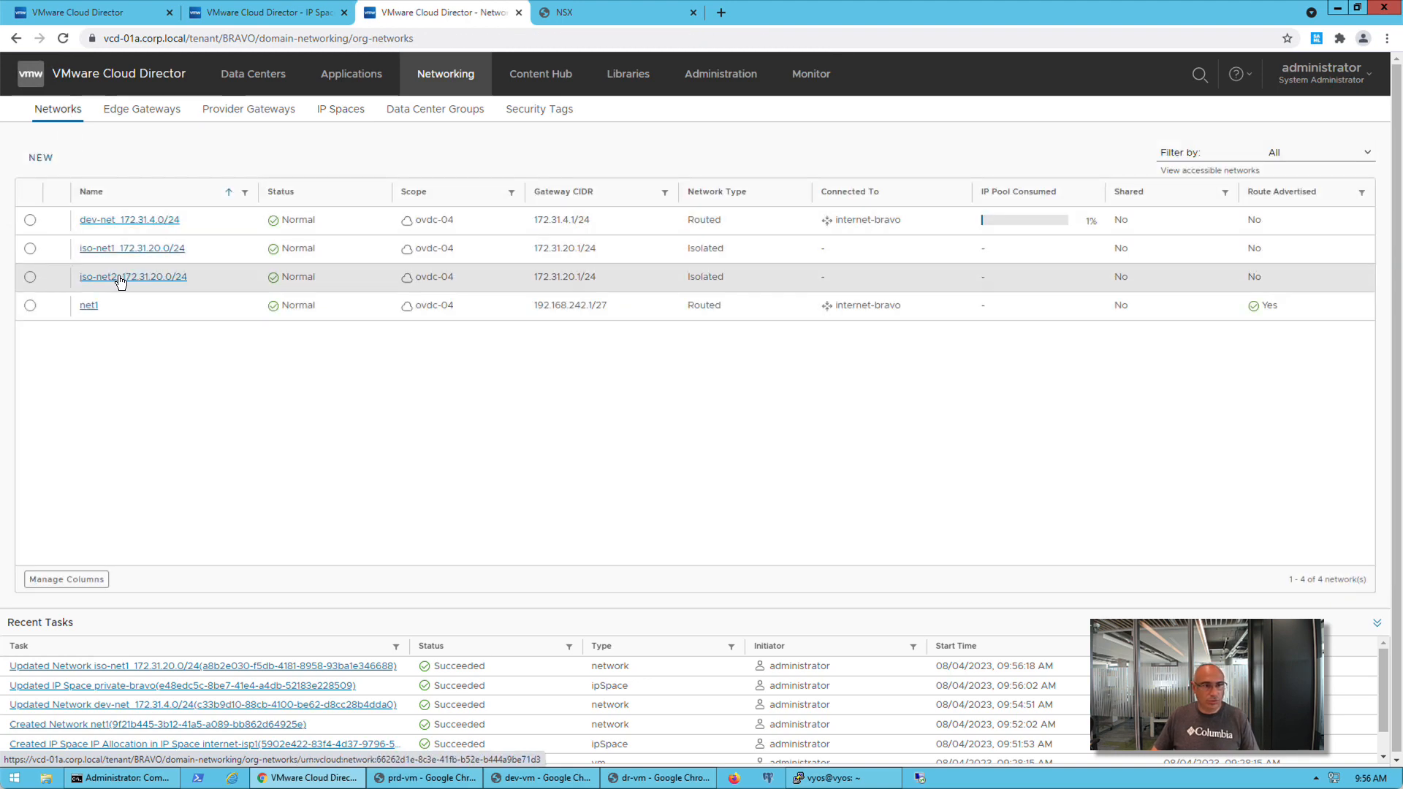
click(120, 282)
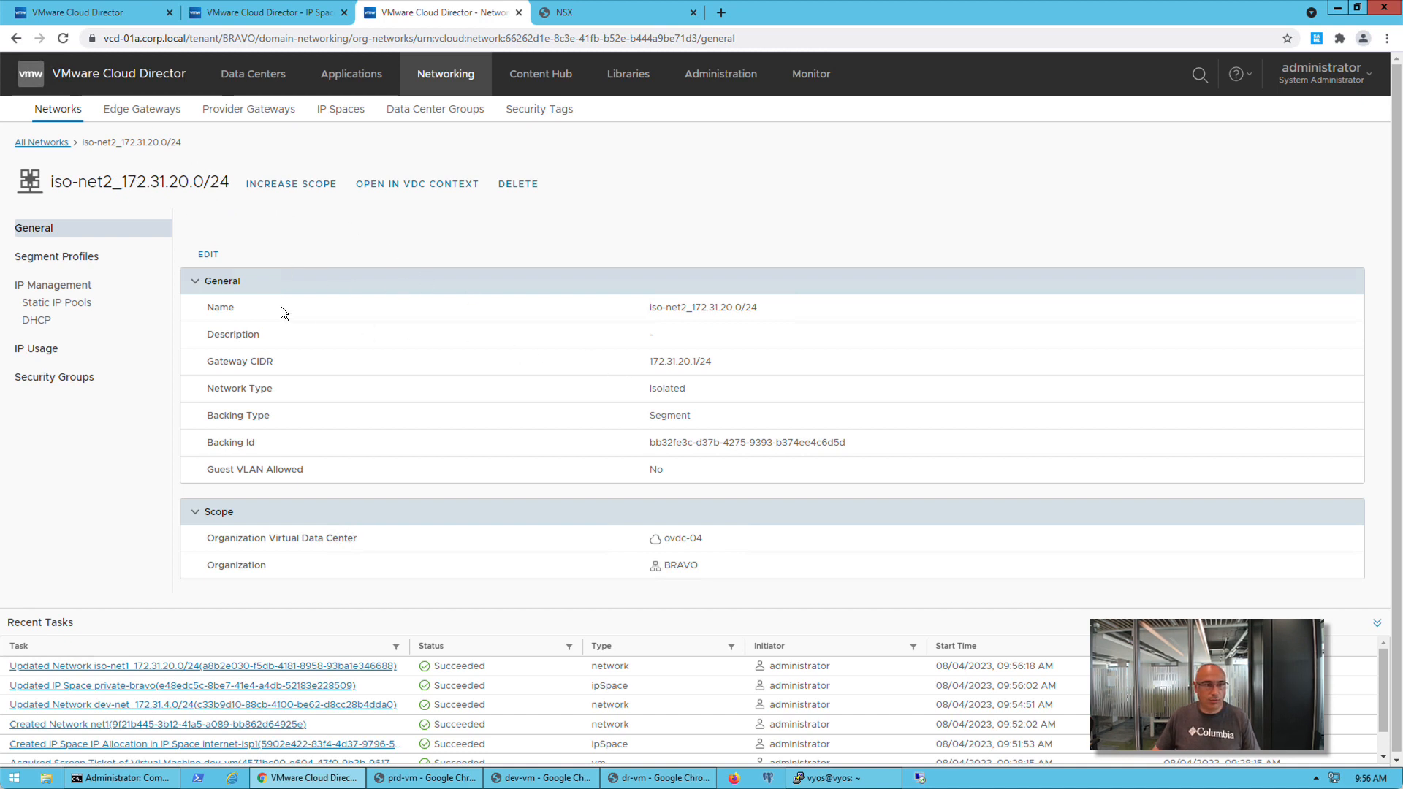
click(208, 254)
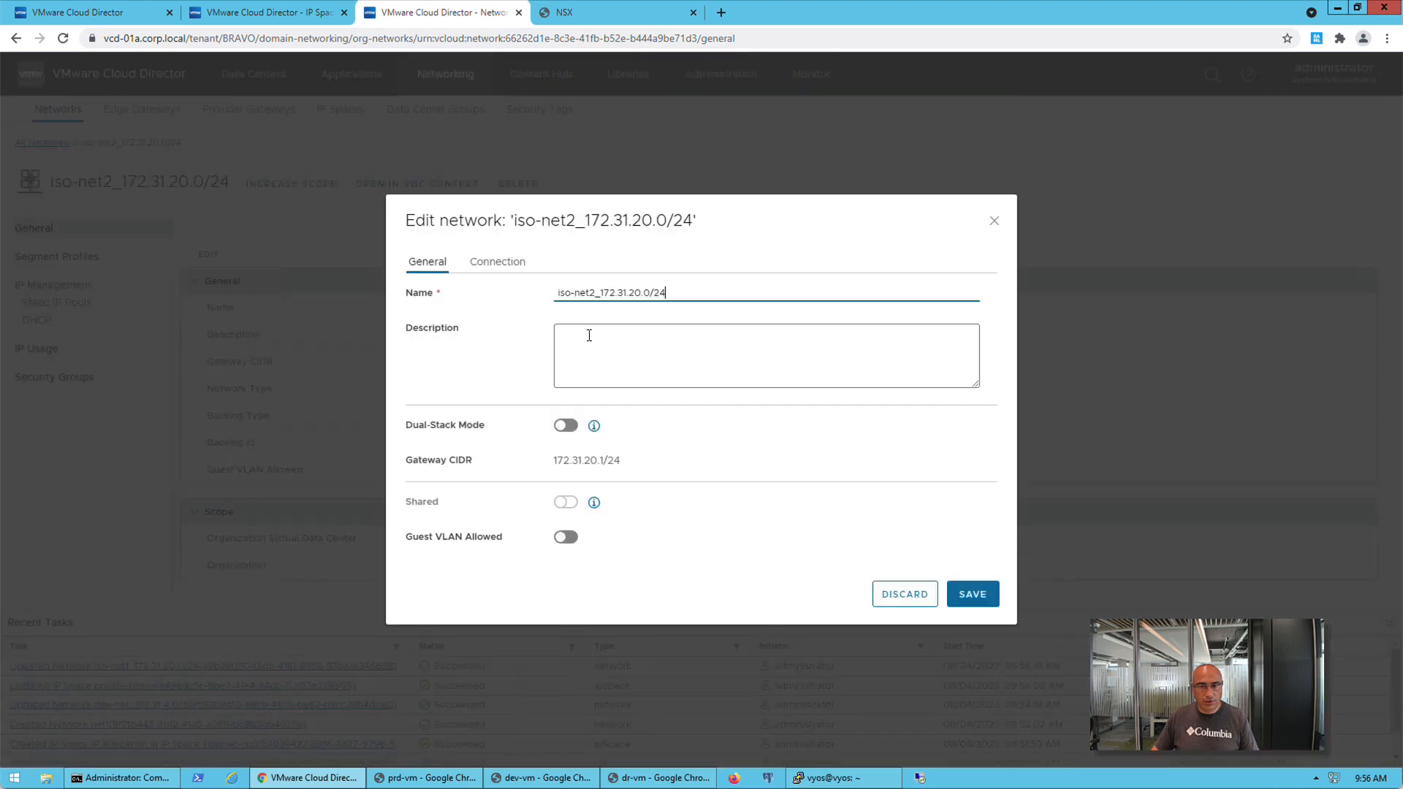
click(623, 366)
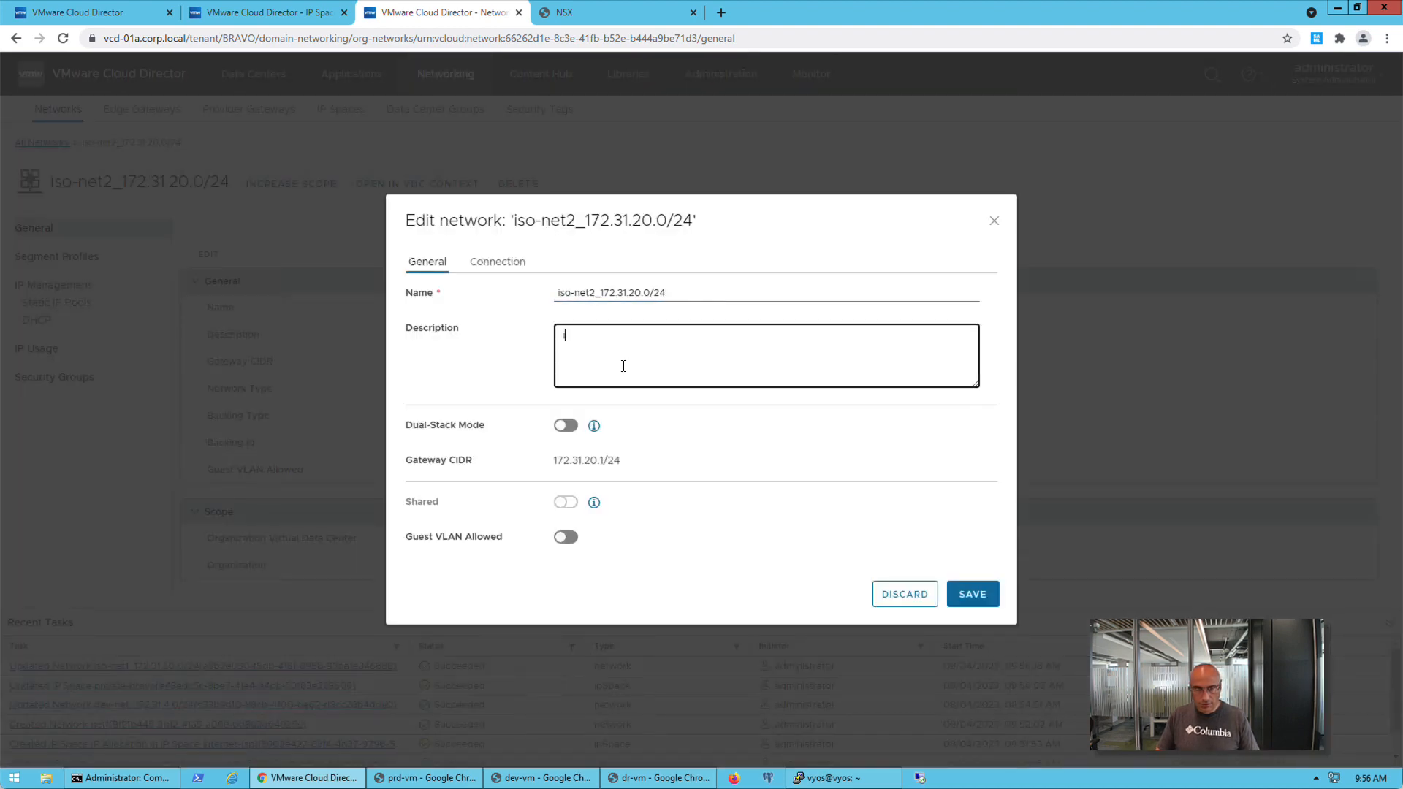
text(iso net 2)
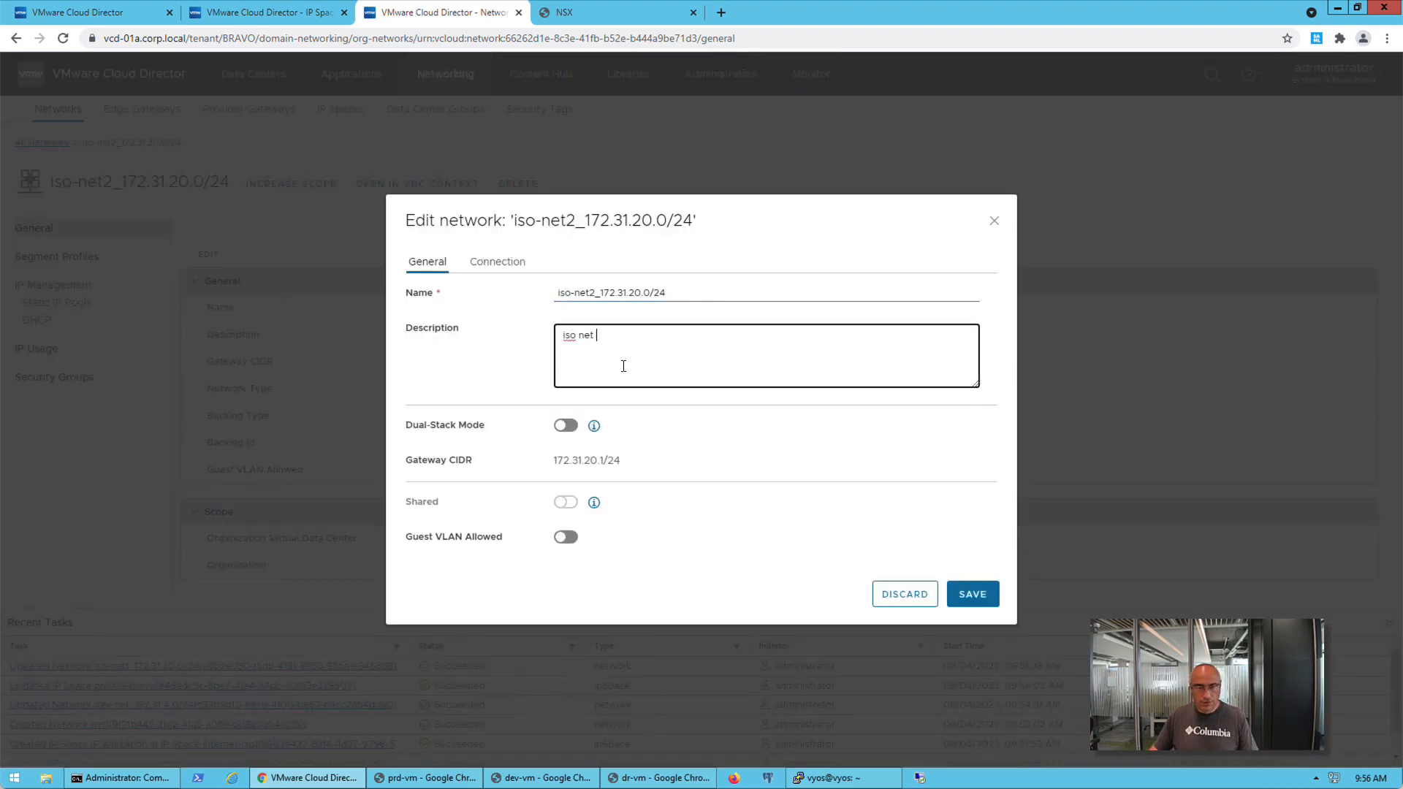
click(978, 596)
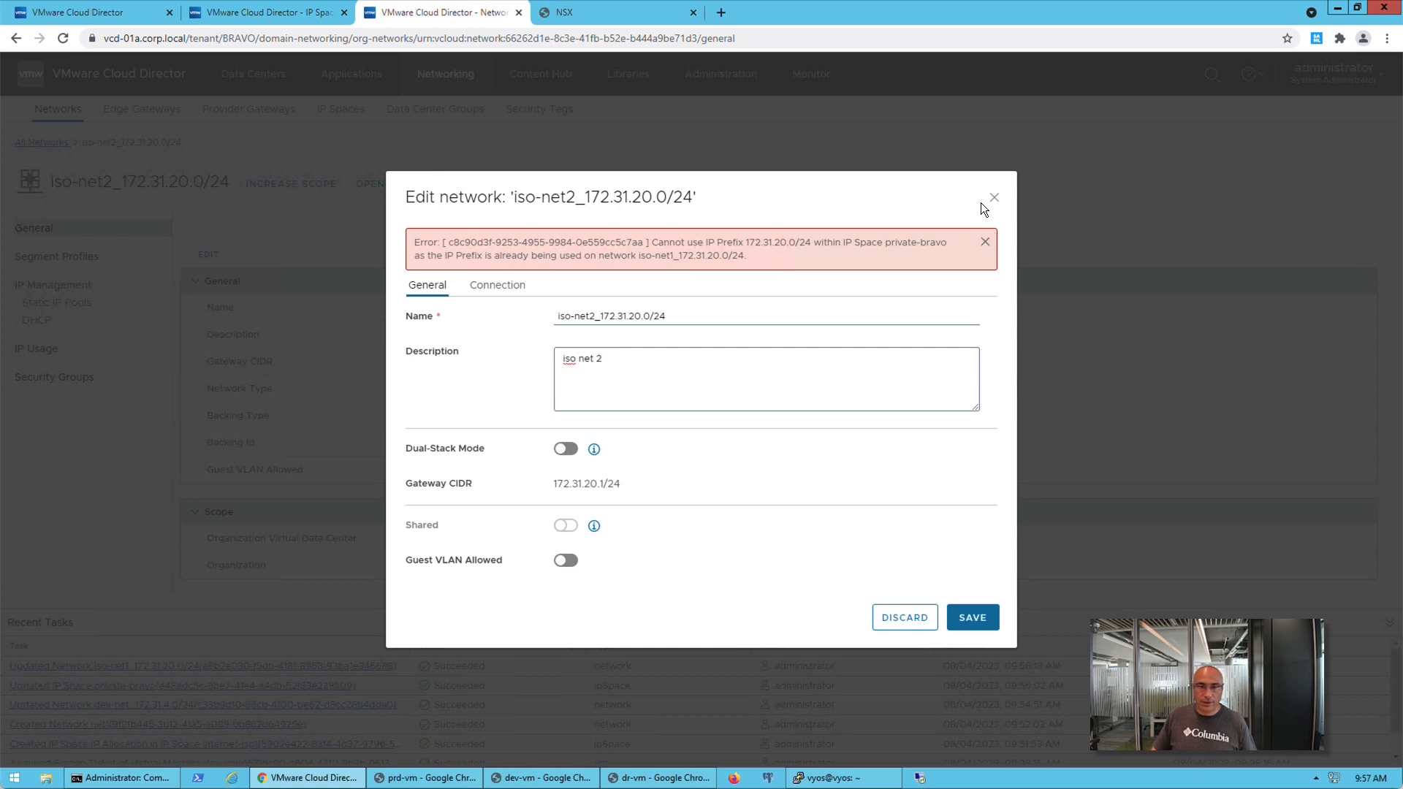
click(916, 624)
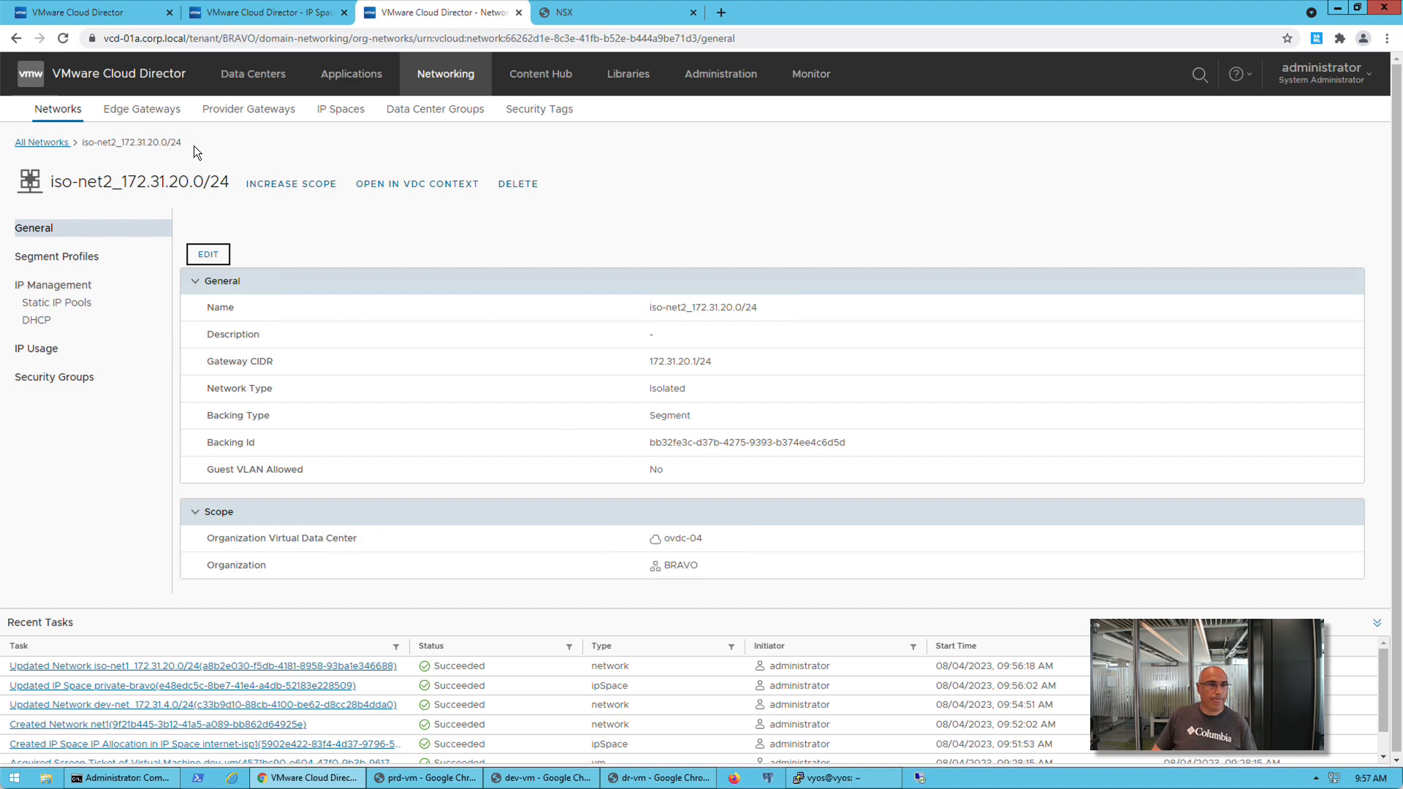
Switch to the provider portal, review the provider gateways, and check the route advertisement of the dr-services-alpha edge gateway
click(232, 17)
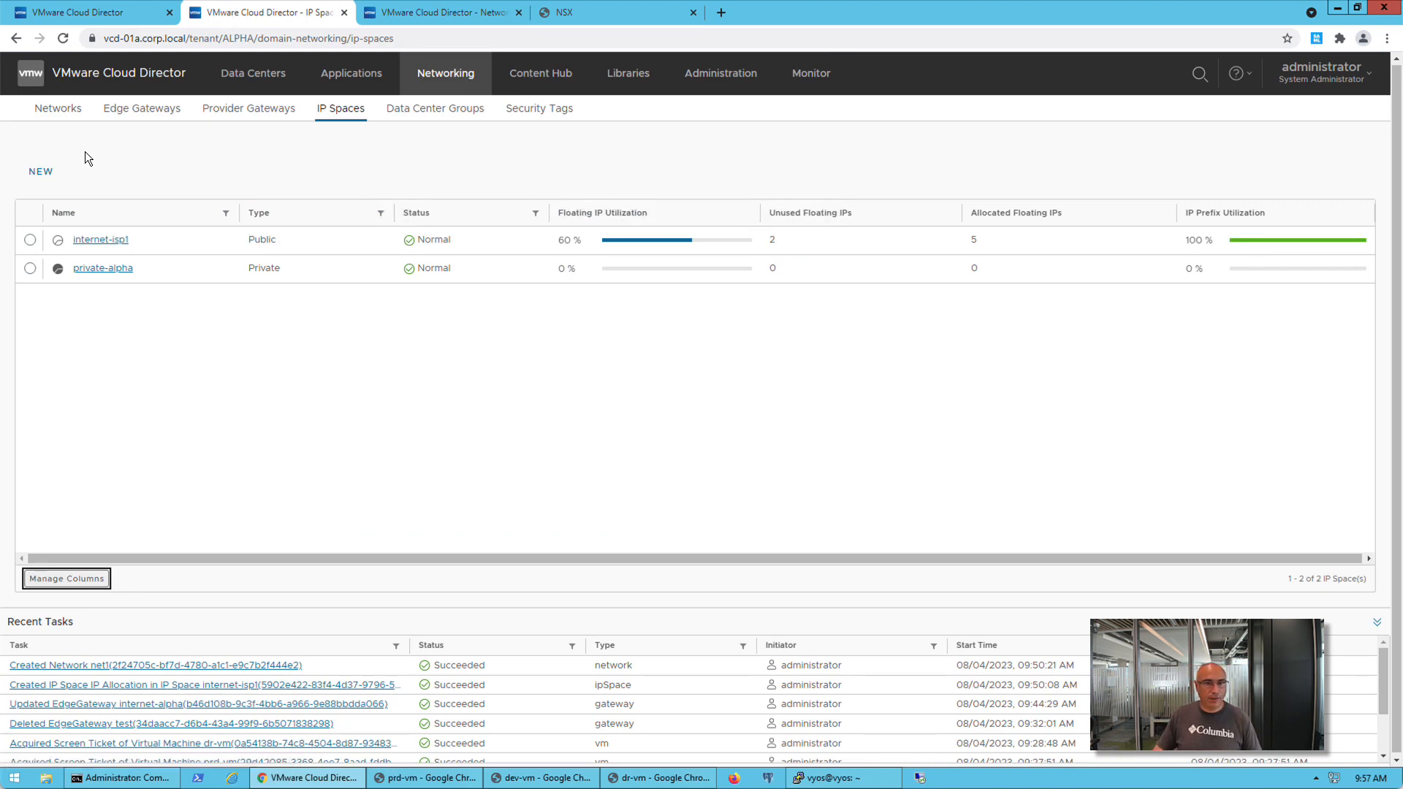
click(85, 12)
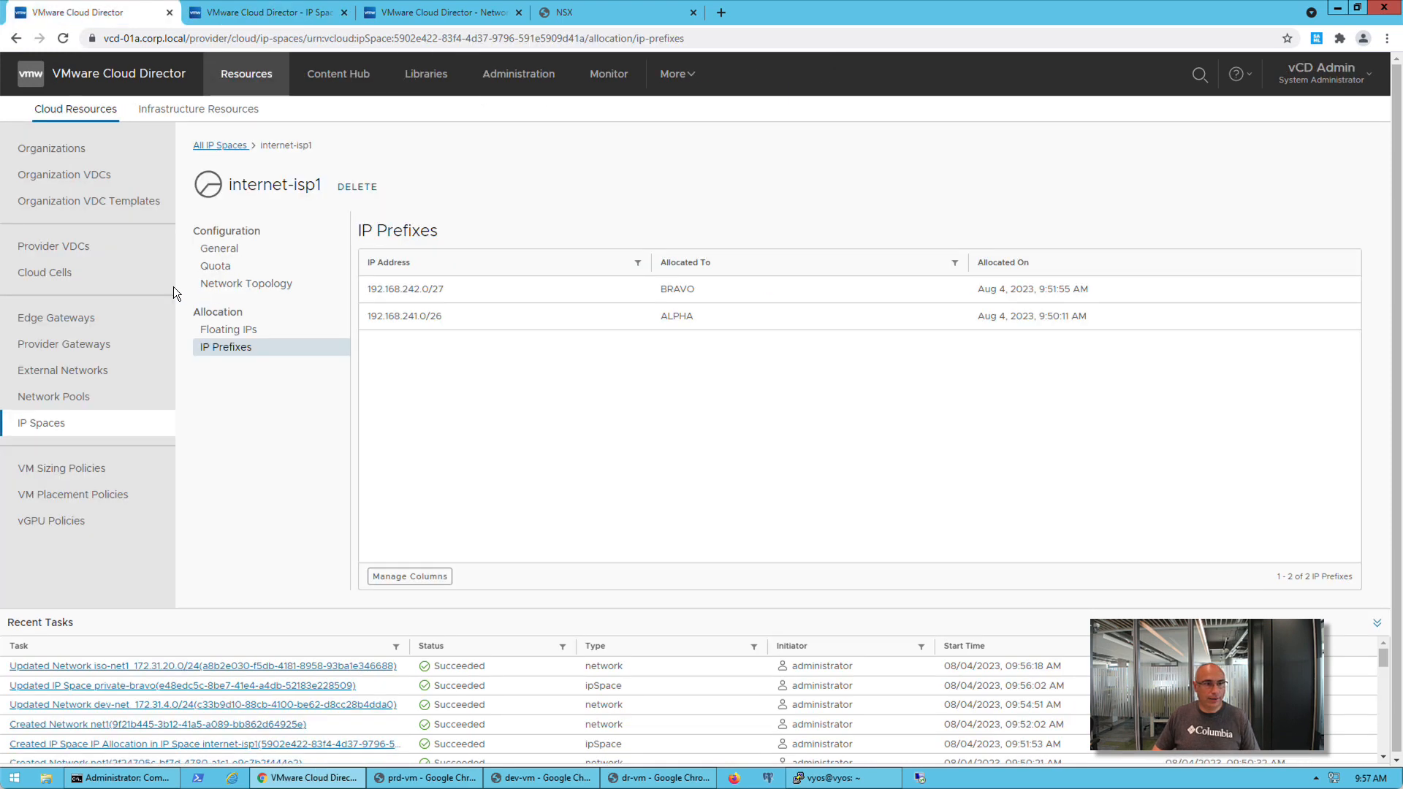
click(96, 344)
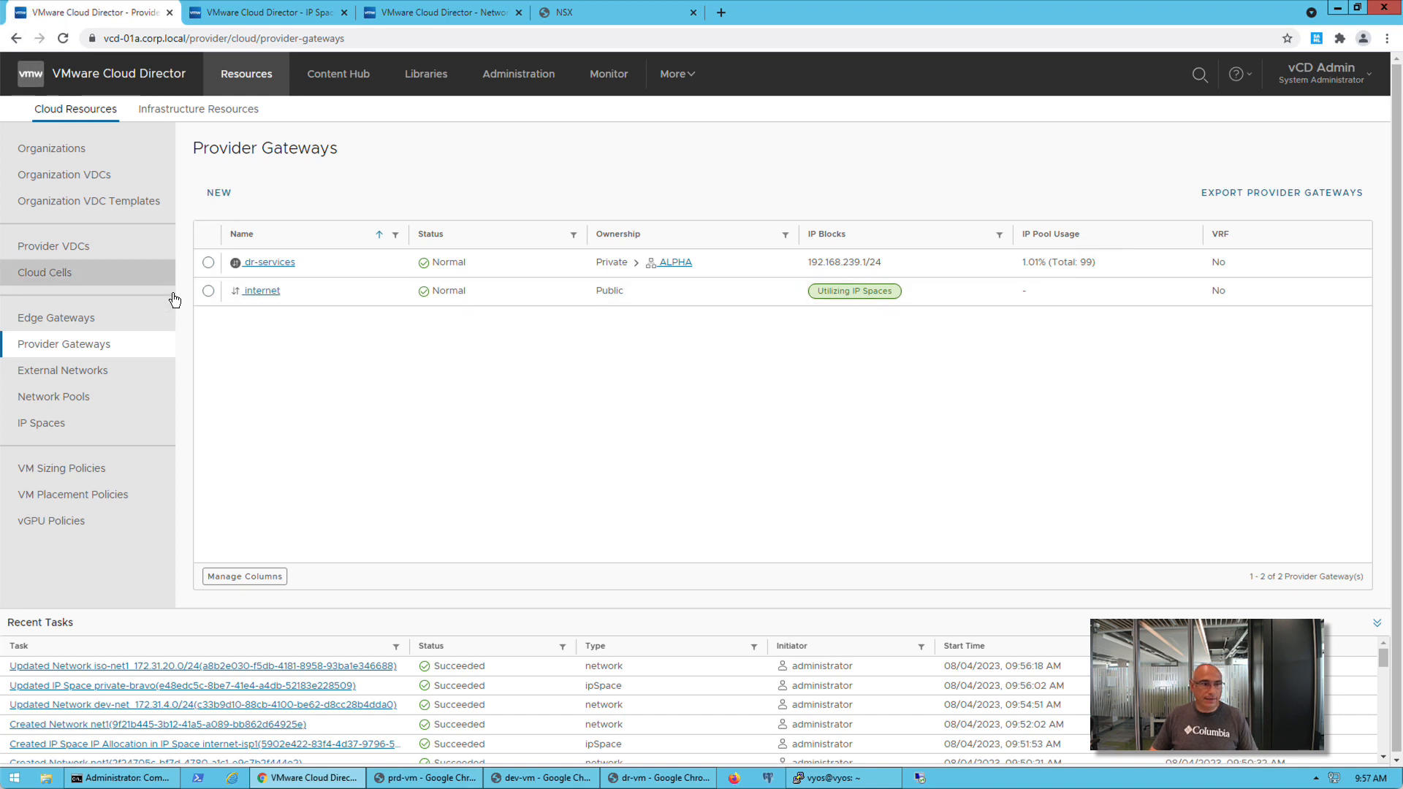
click(94, 317)
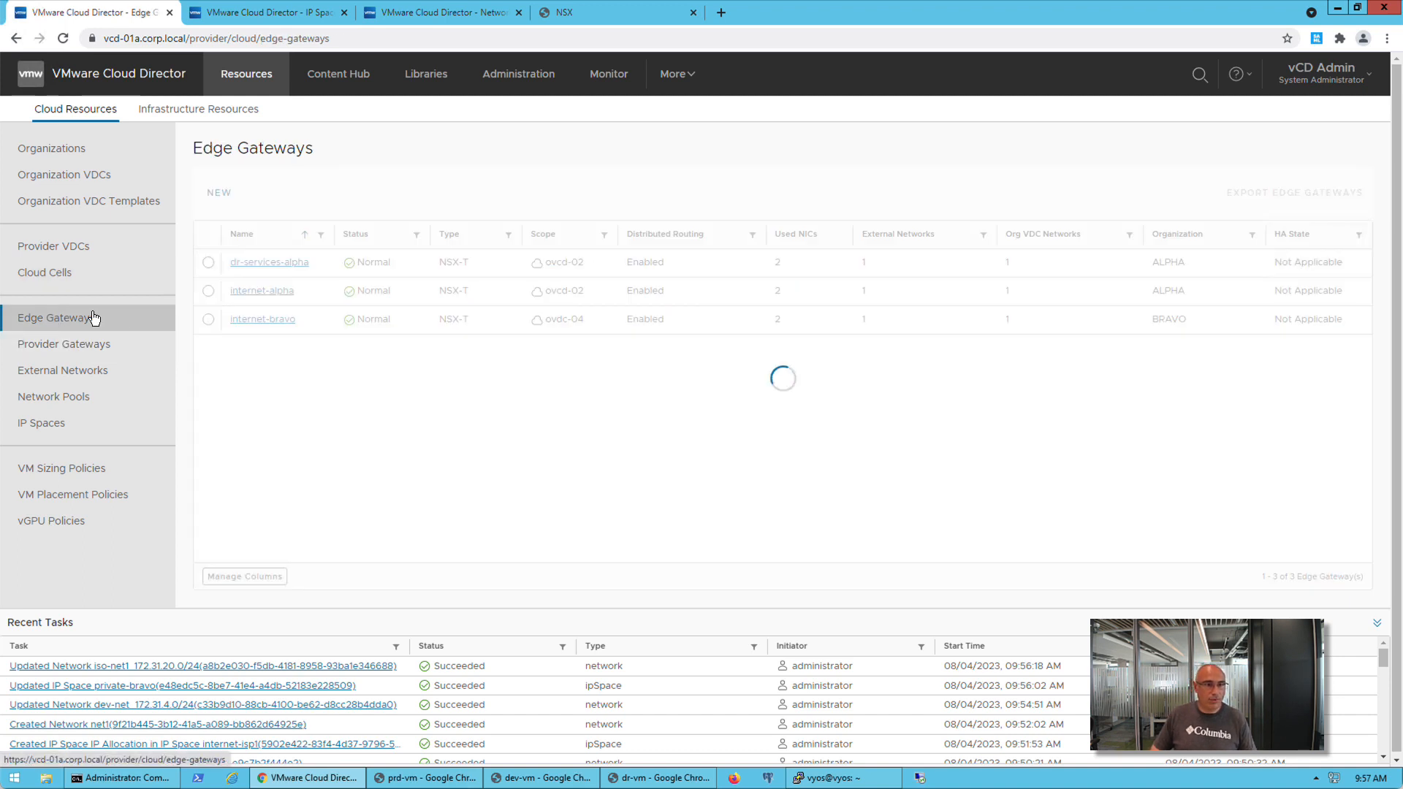
click(259, 265)
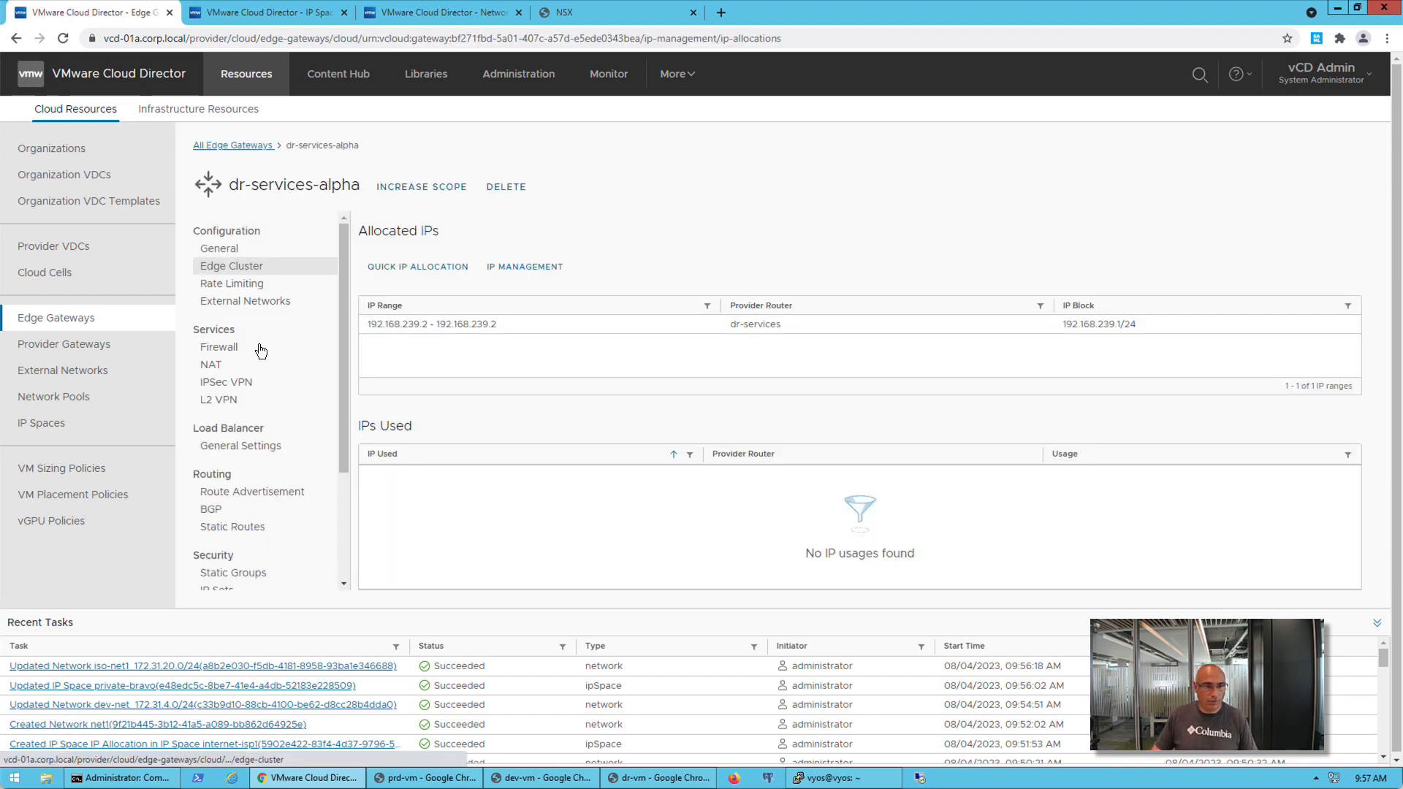
click(278, 492)
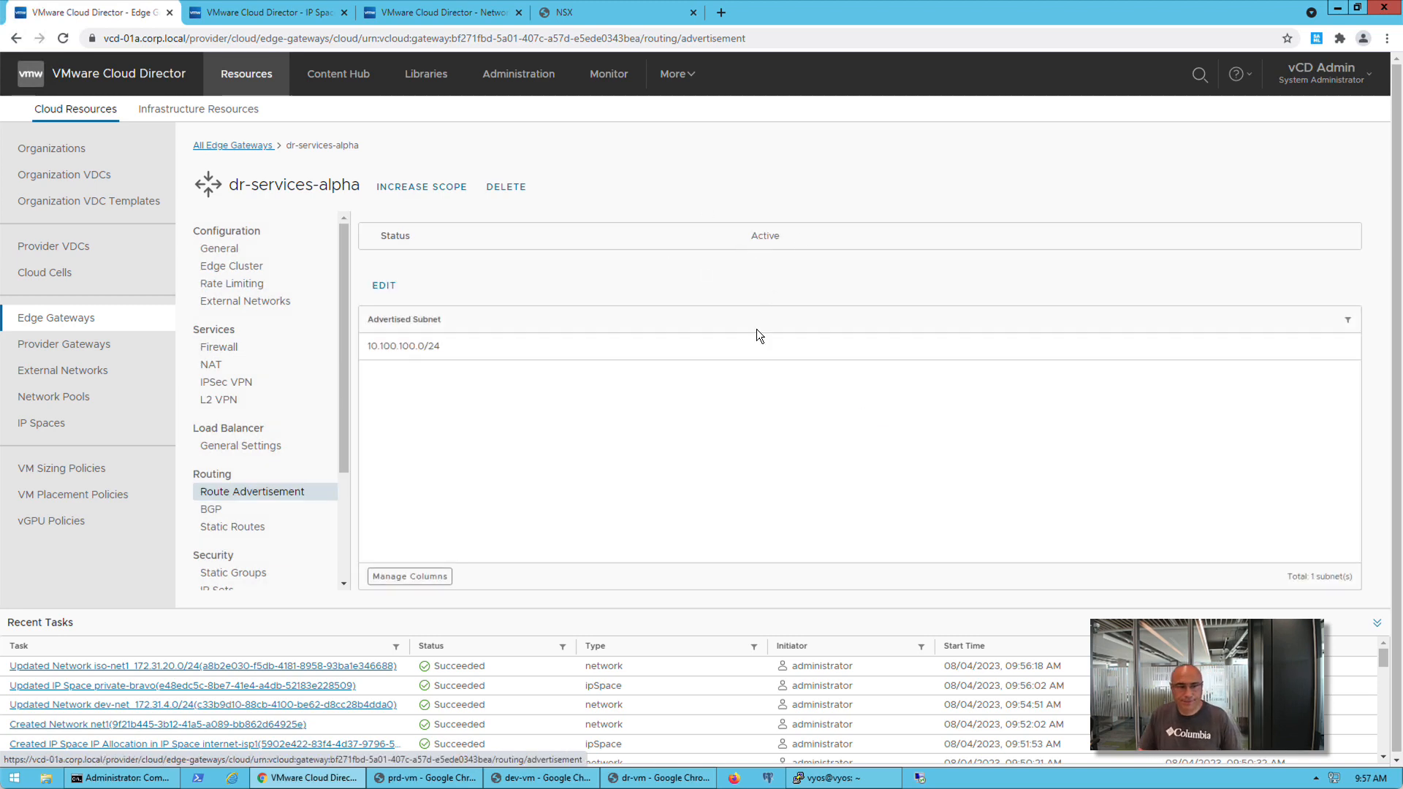
Run the IP Spaces migration checks for the dr-services provider gateway, read the details of its network subnet violations, and cancel the migration
click(76, 353)
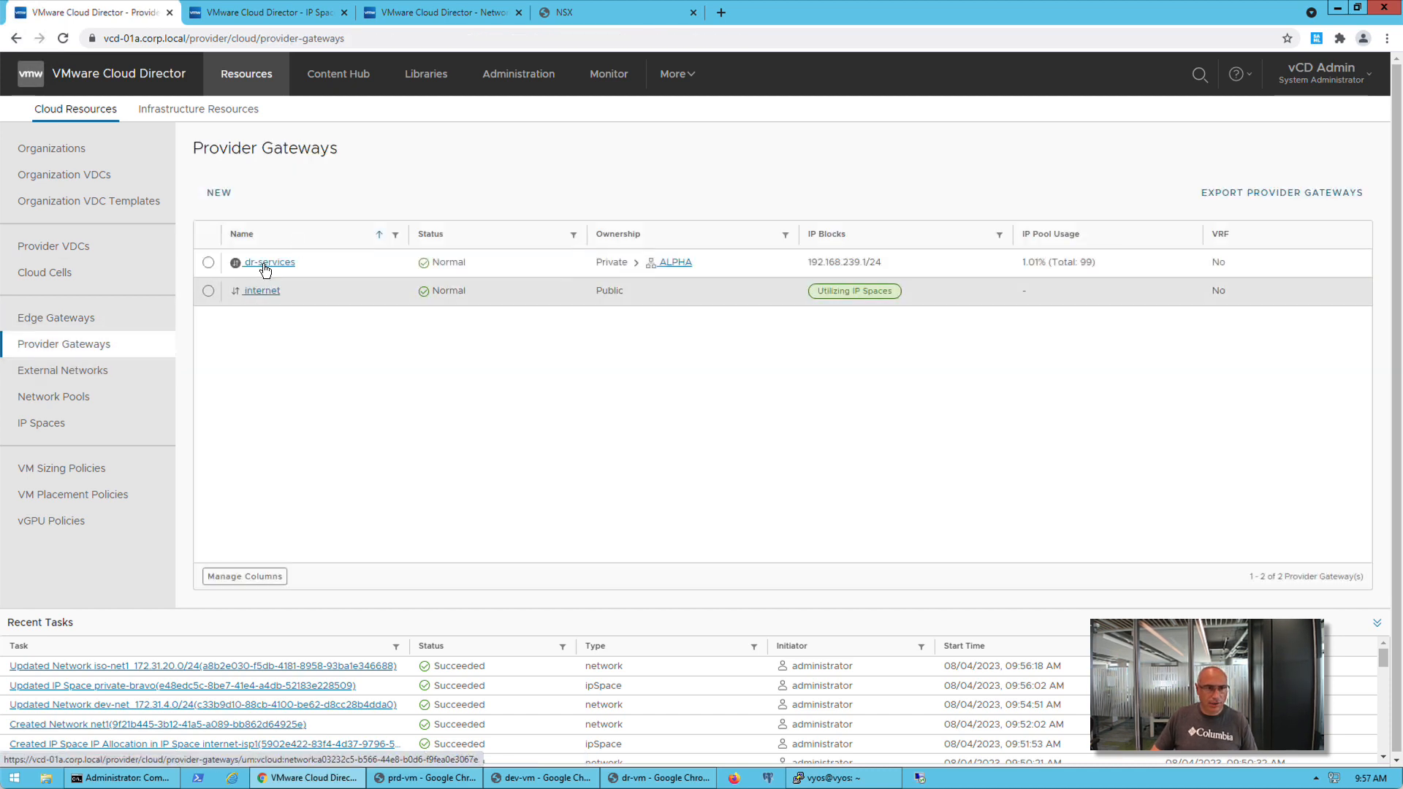
click(269, 262)
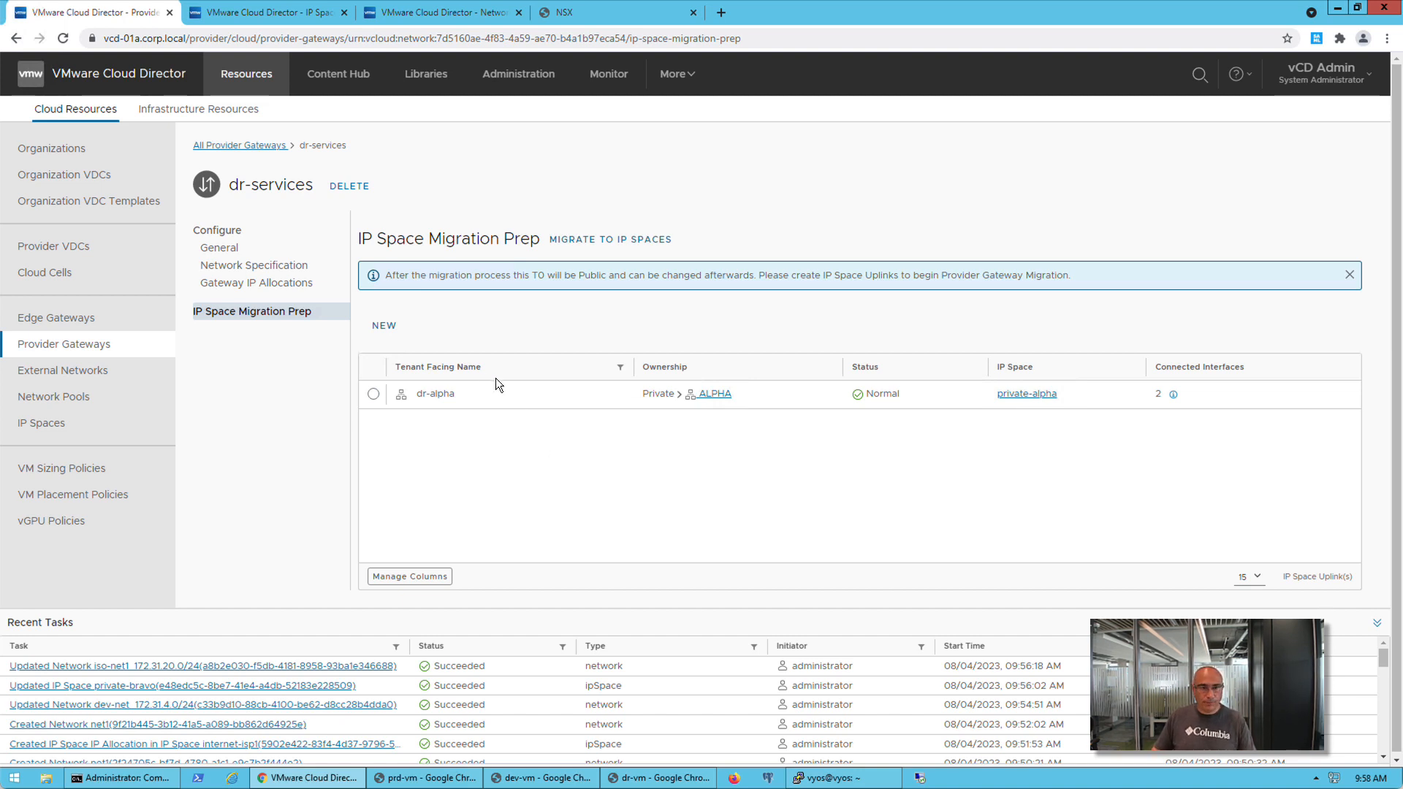
click(611, 239)
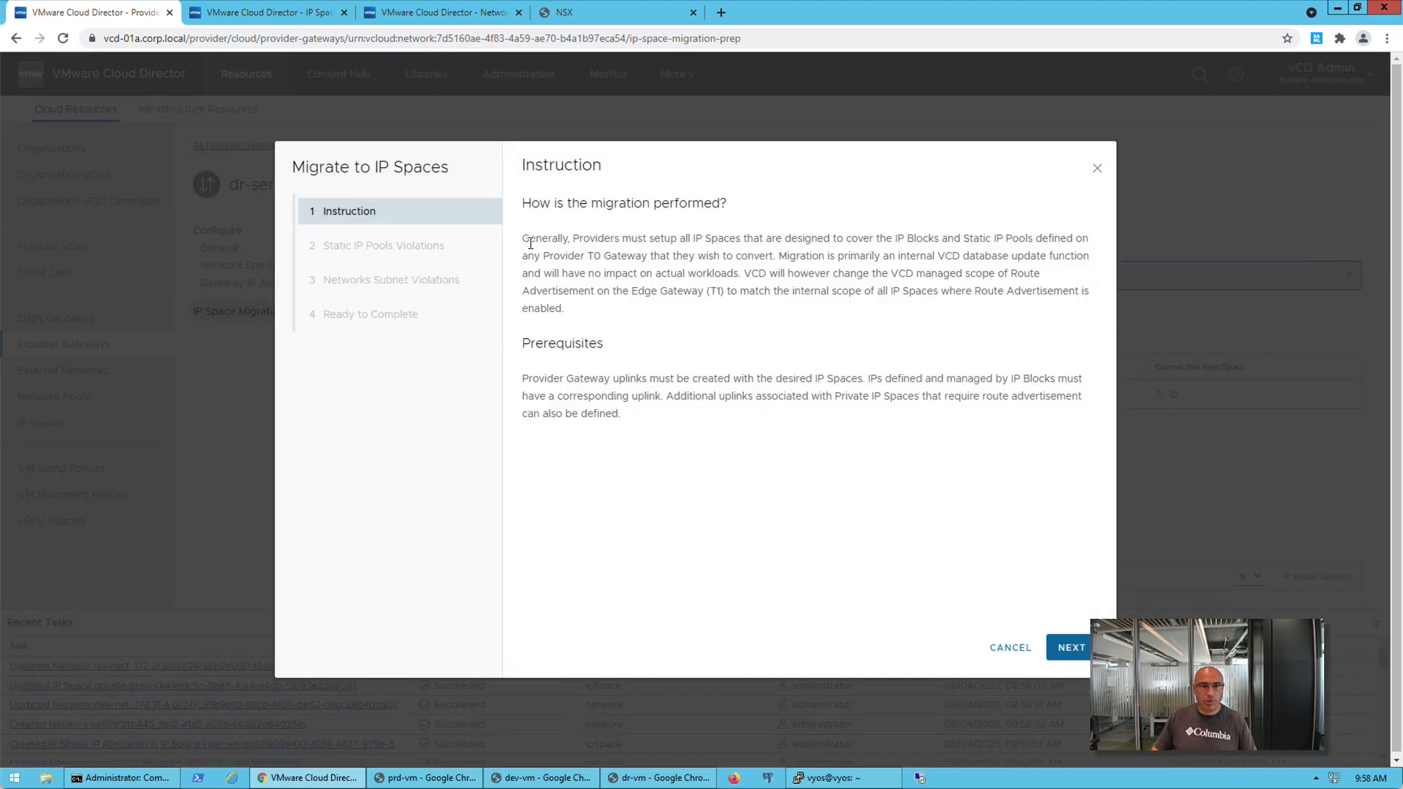
click(1068, 648)
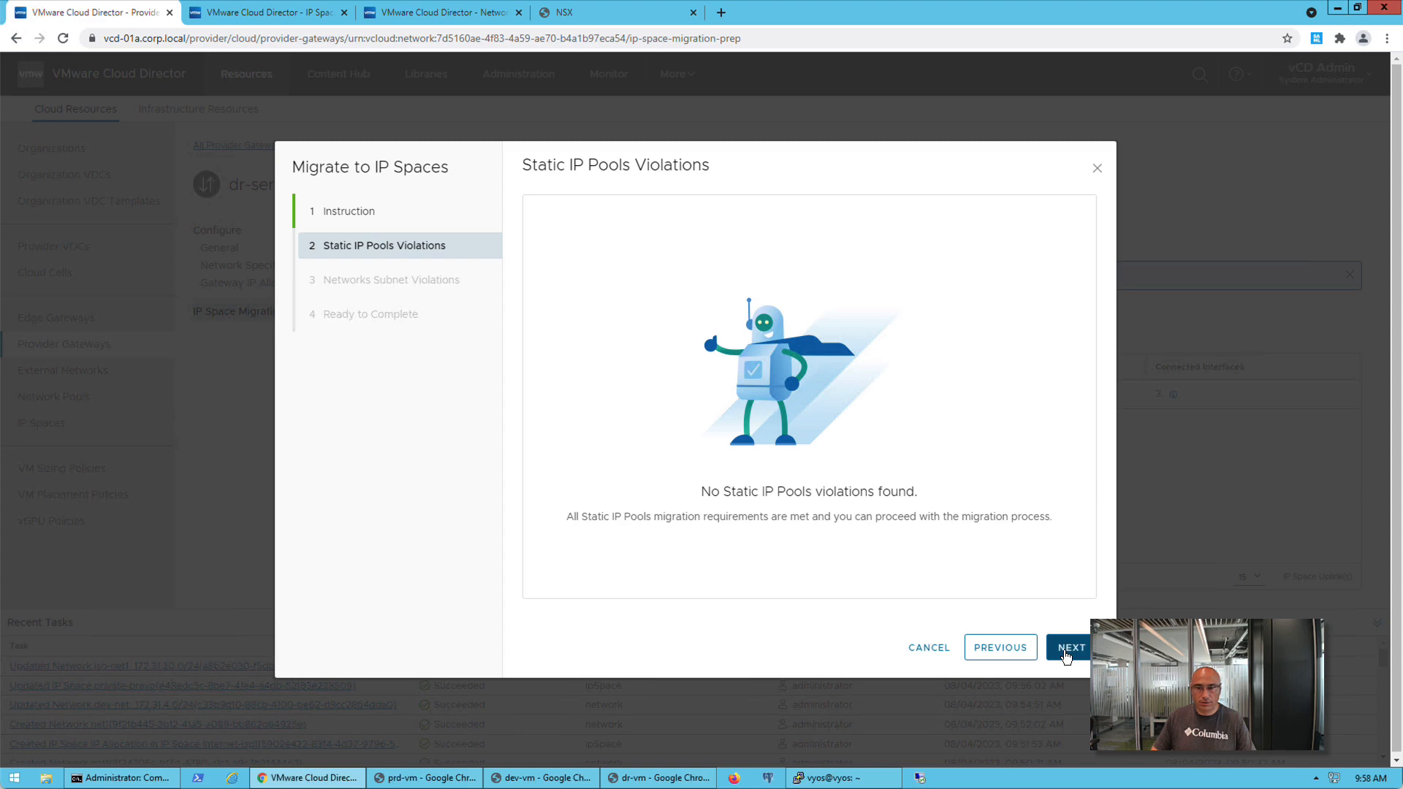
click(1069, 648)
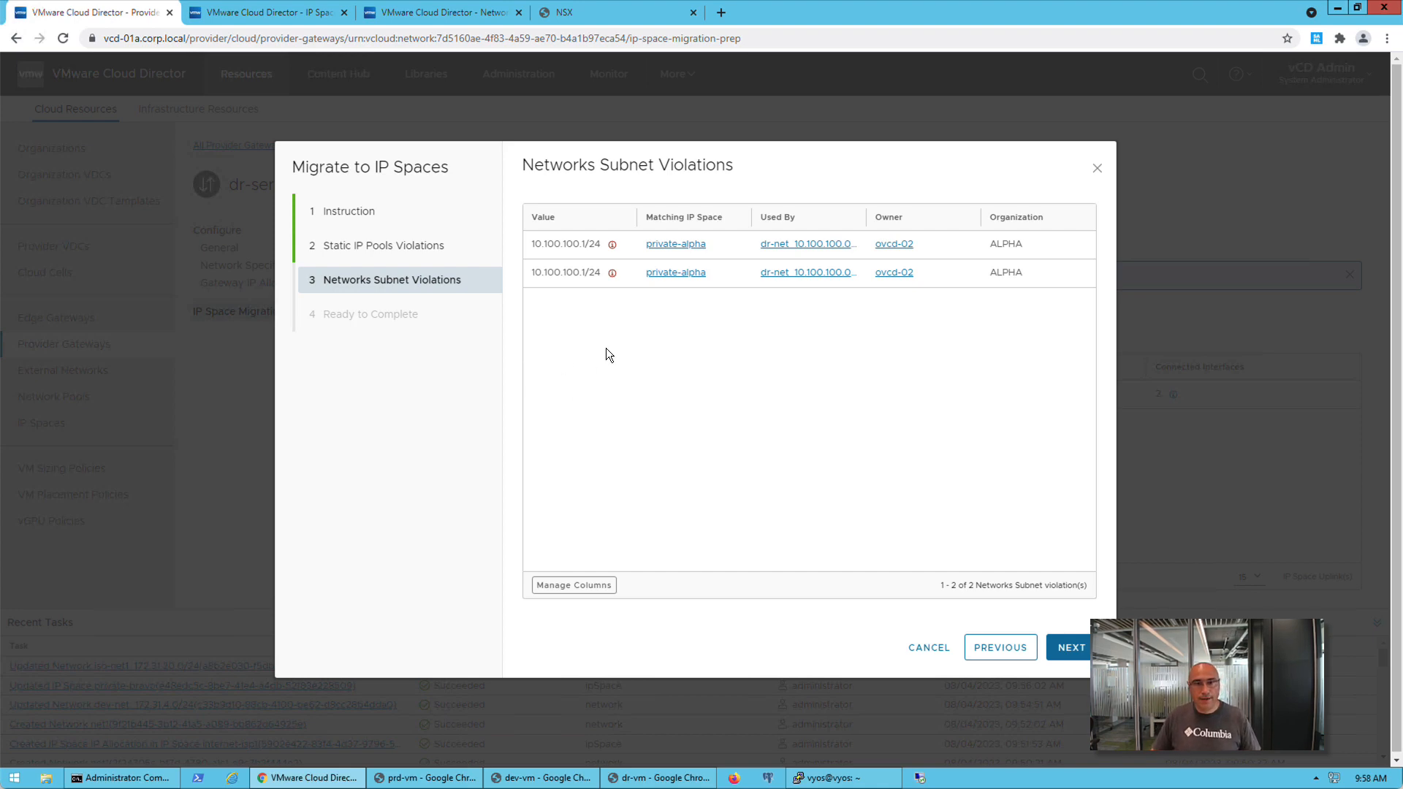
click(612, 245)
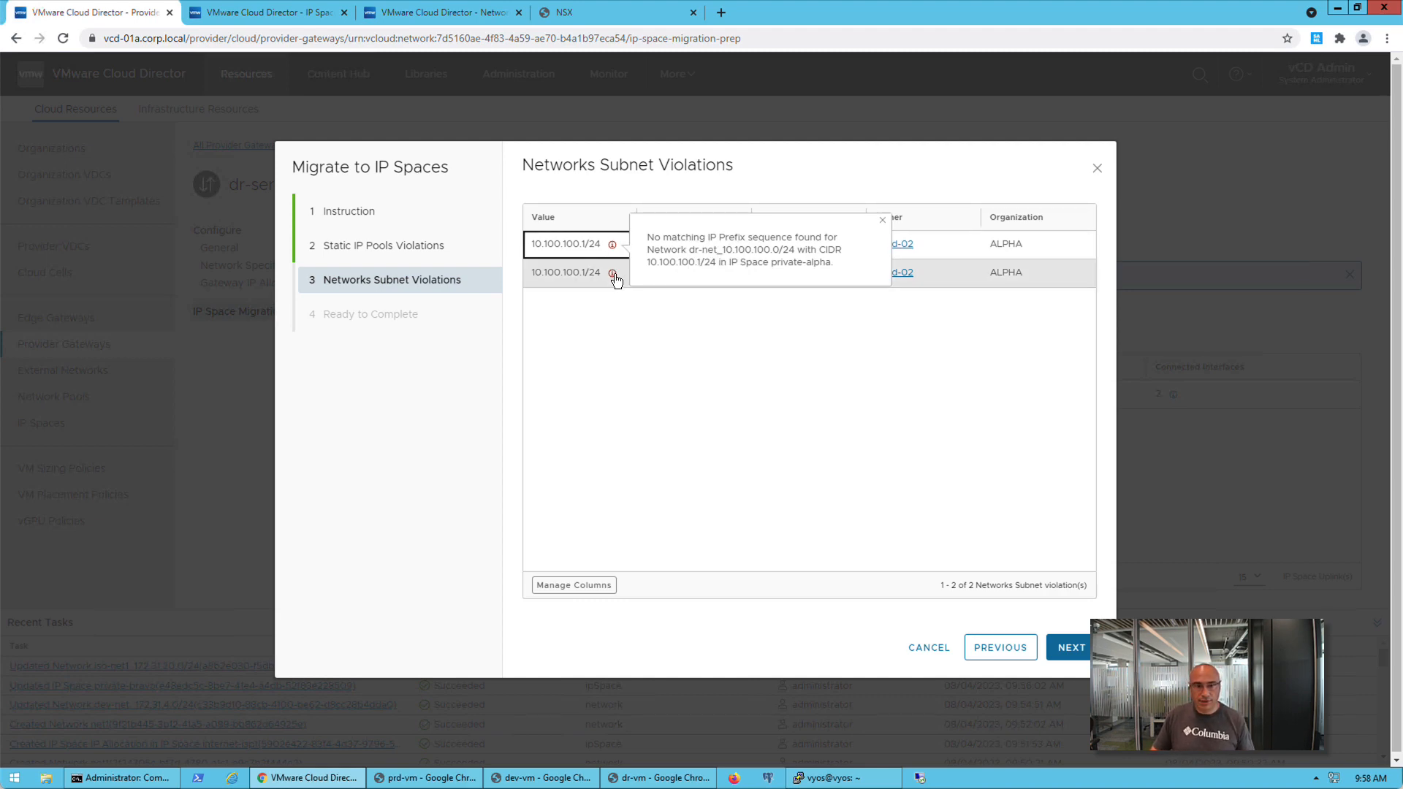
click(613, 273)
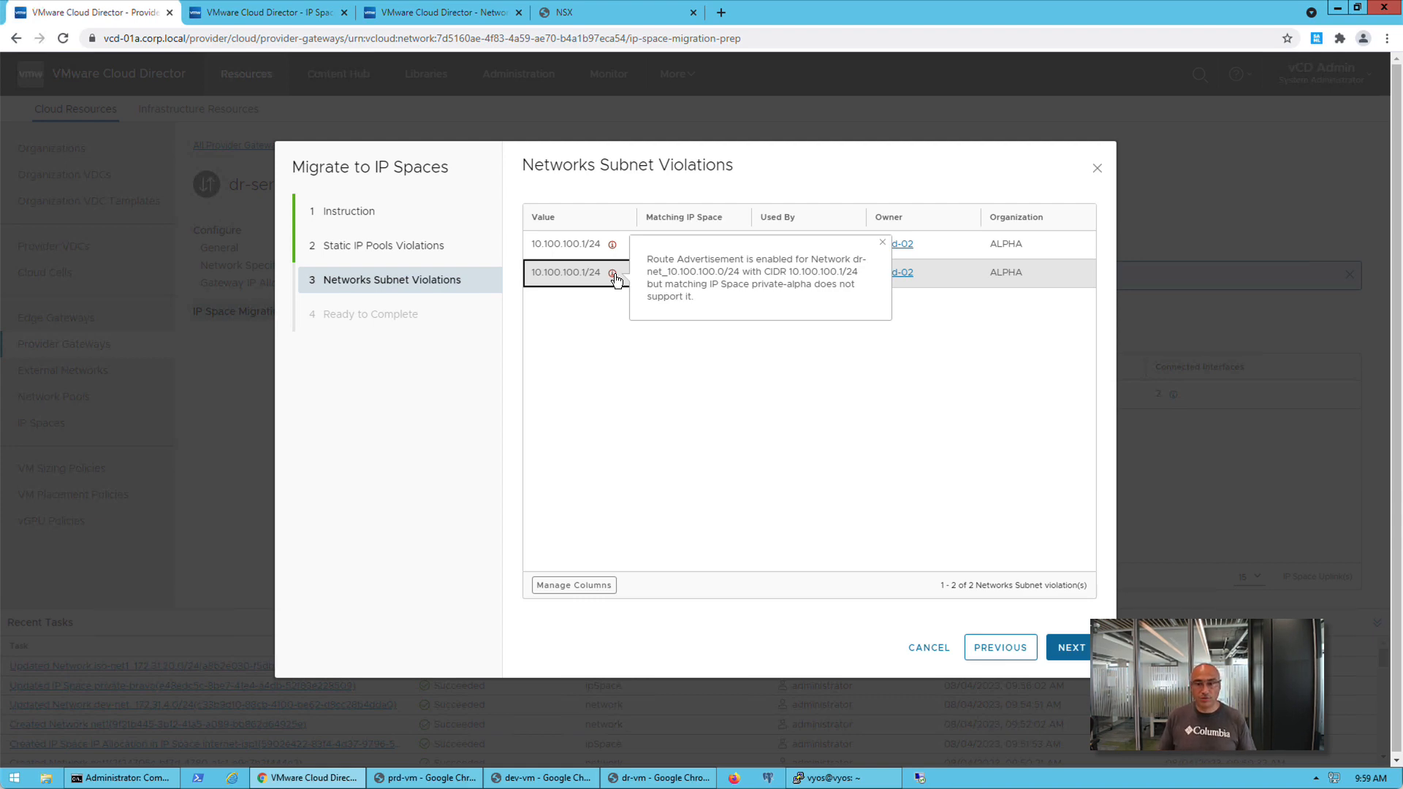
click(927, 647)
click(865, 448)
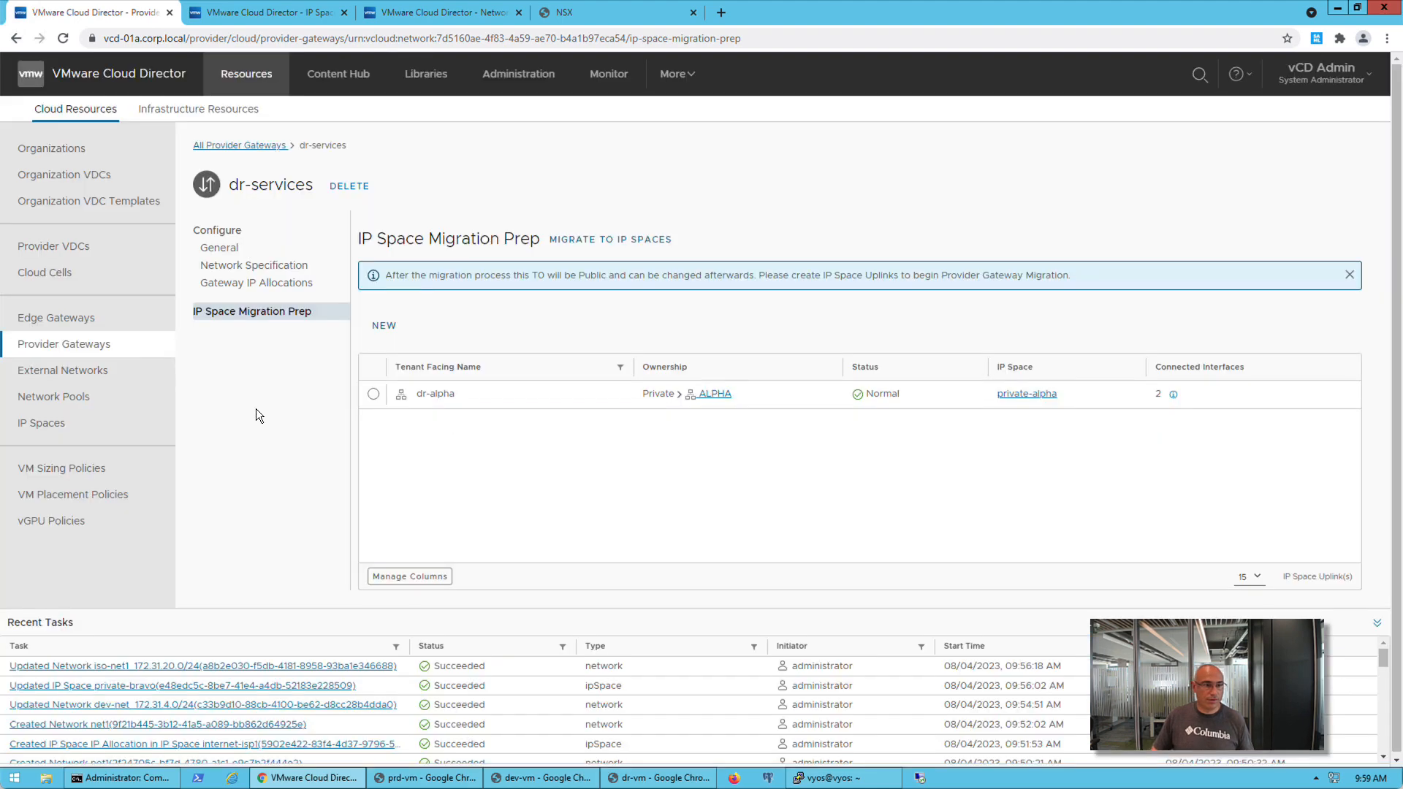
Check the IP prefixes allocated from the private-bravo and private-alpha IP Spaces
click(58, 422)
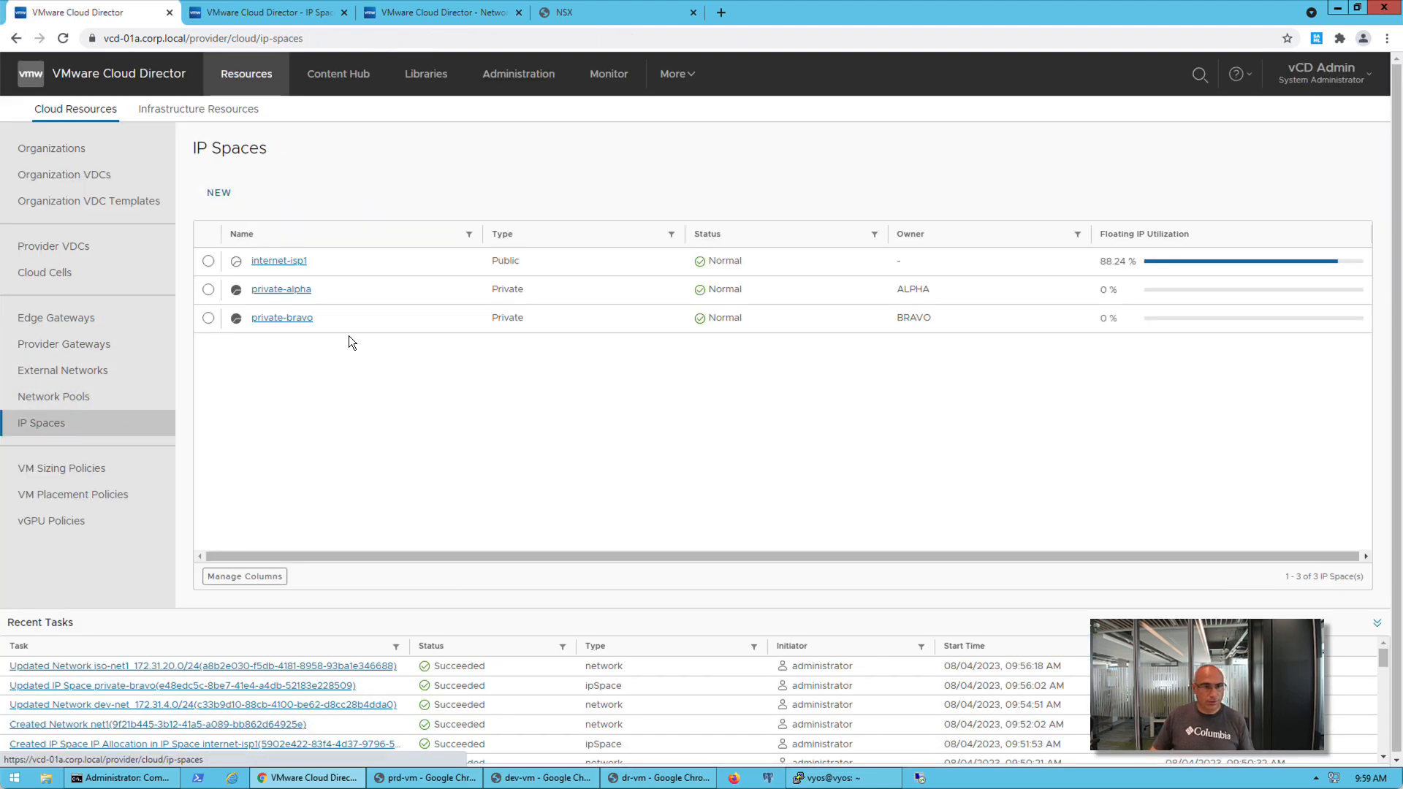
click(296, 328)
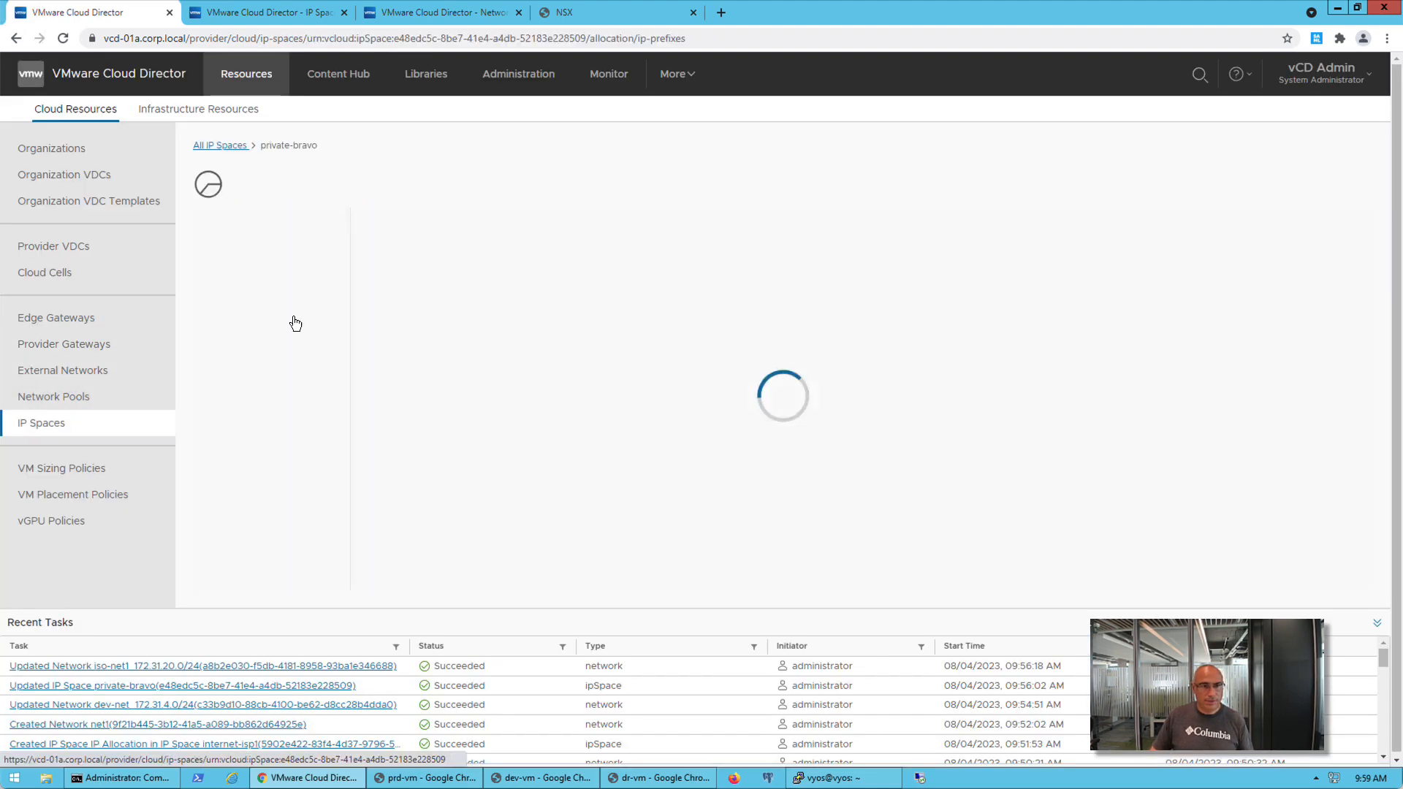
click(117, 421)
click(262, 291)
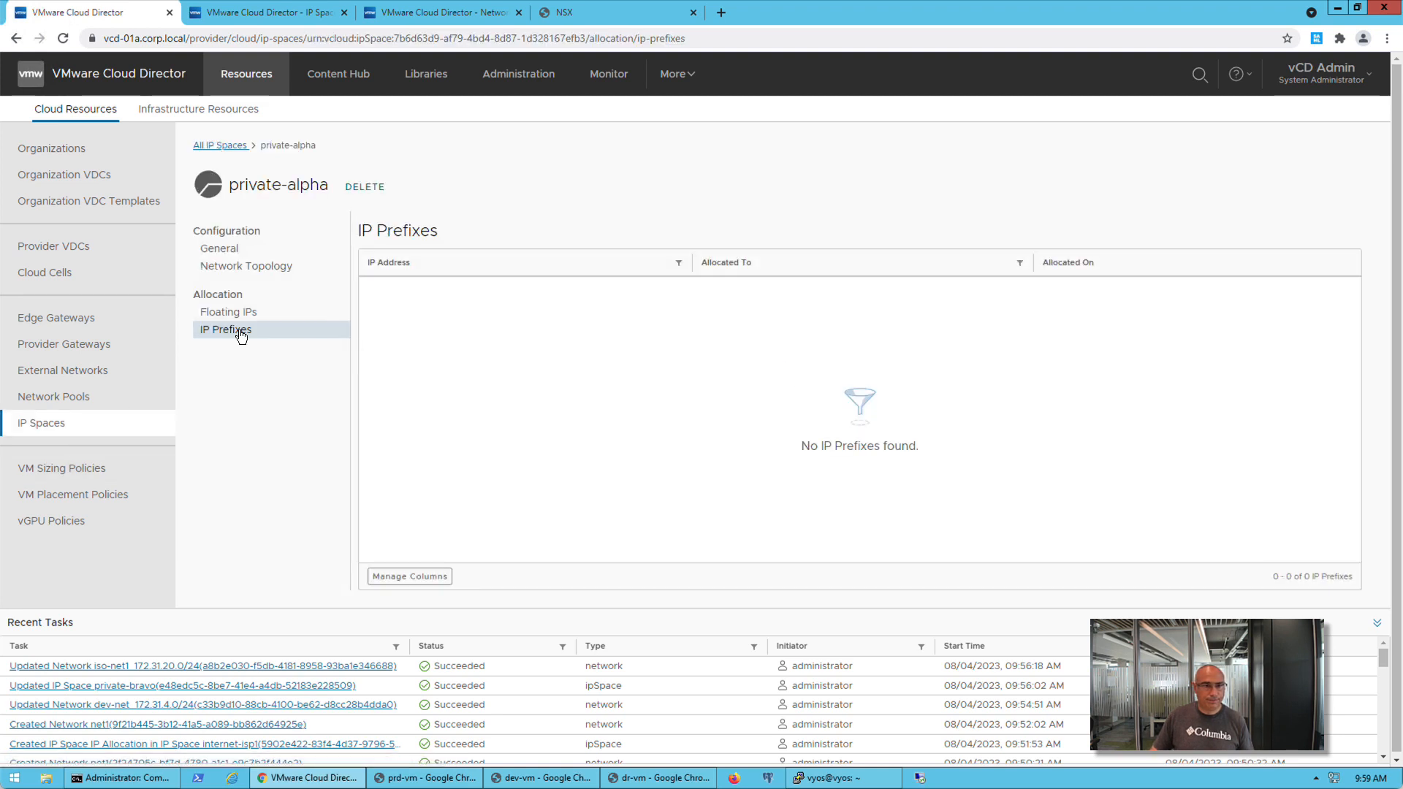
Add an IP prefix sequence starting at 10.100.100.0/24 to the private-alpha IP Space and save it
click(245, 254)
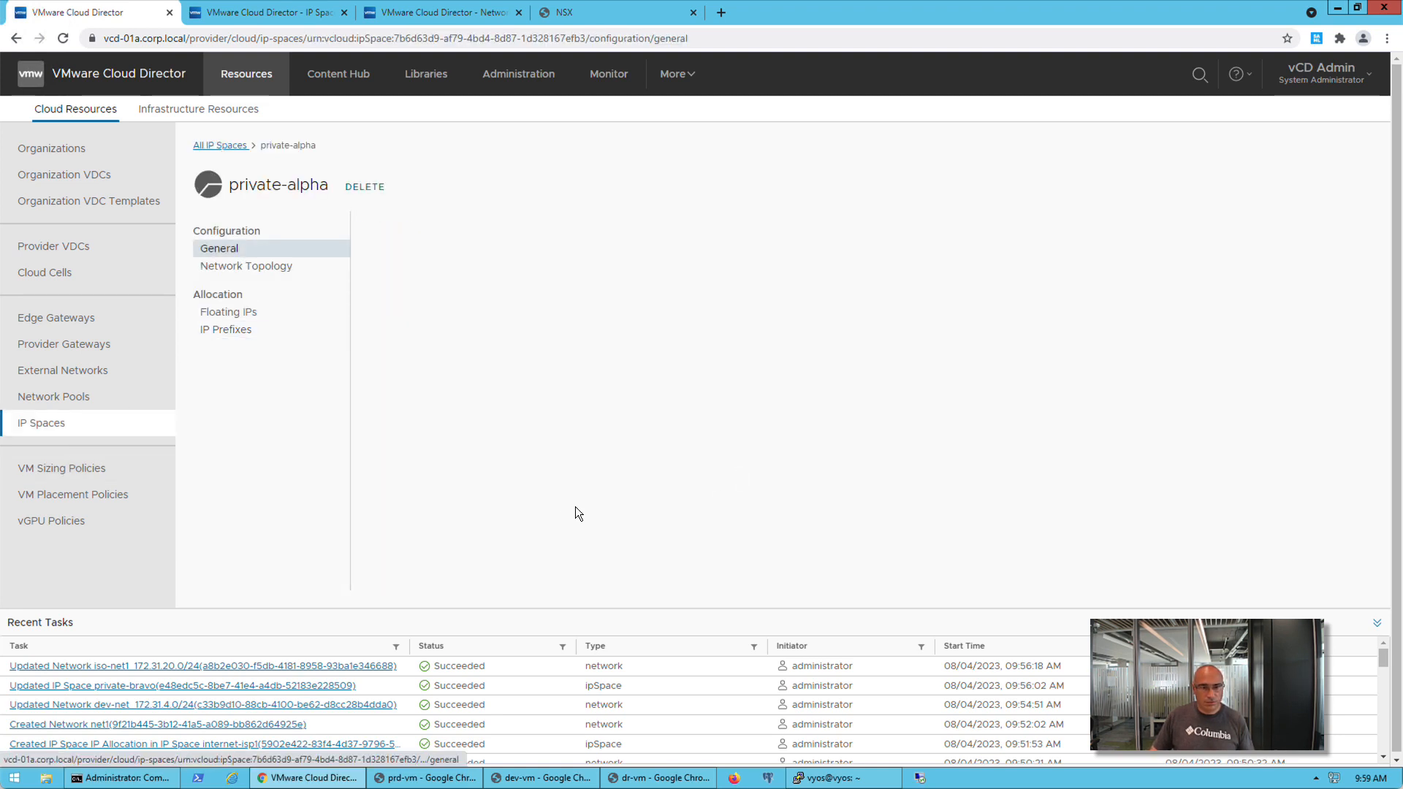
drag(1363, 382, 1361, 521)
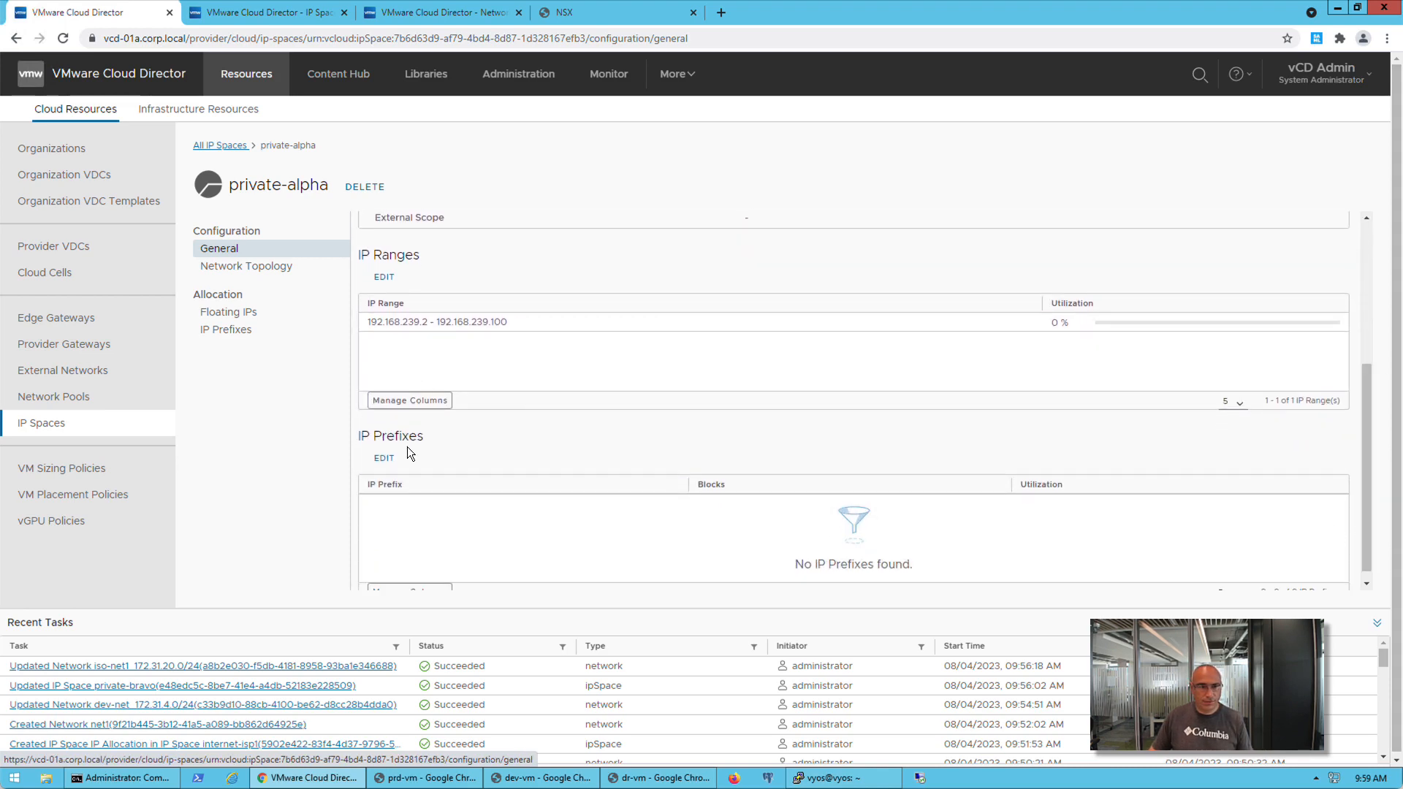
click(385, 458)
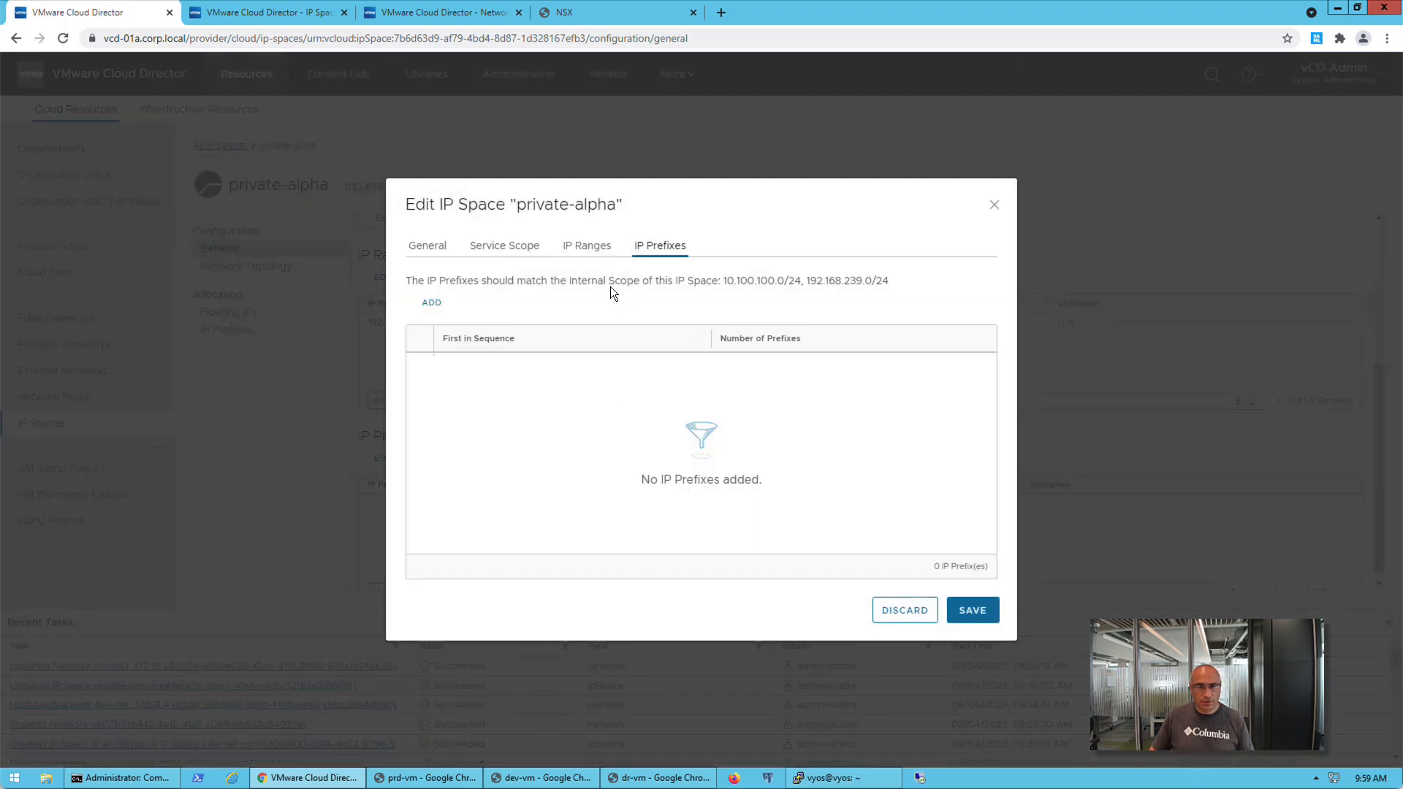
click(509, 245)
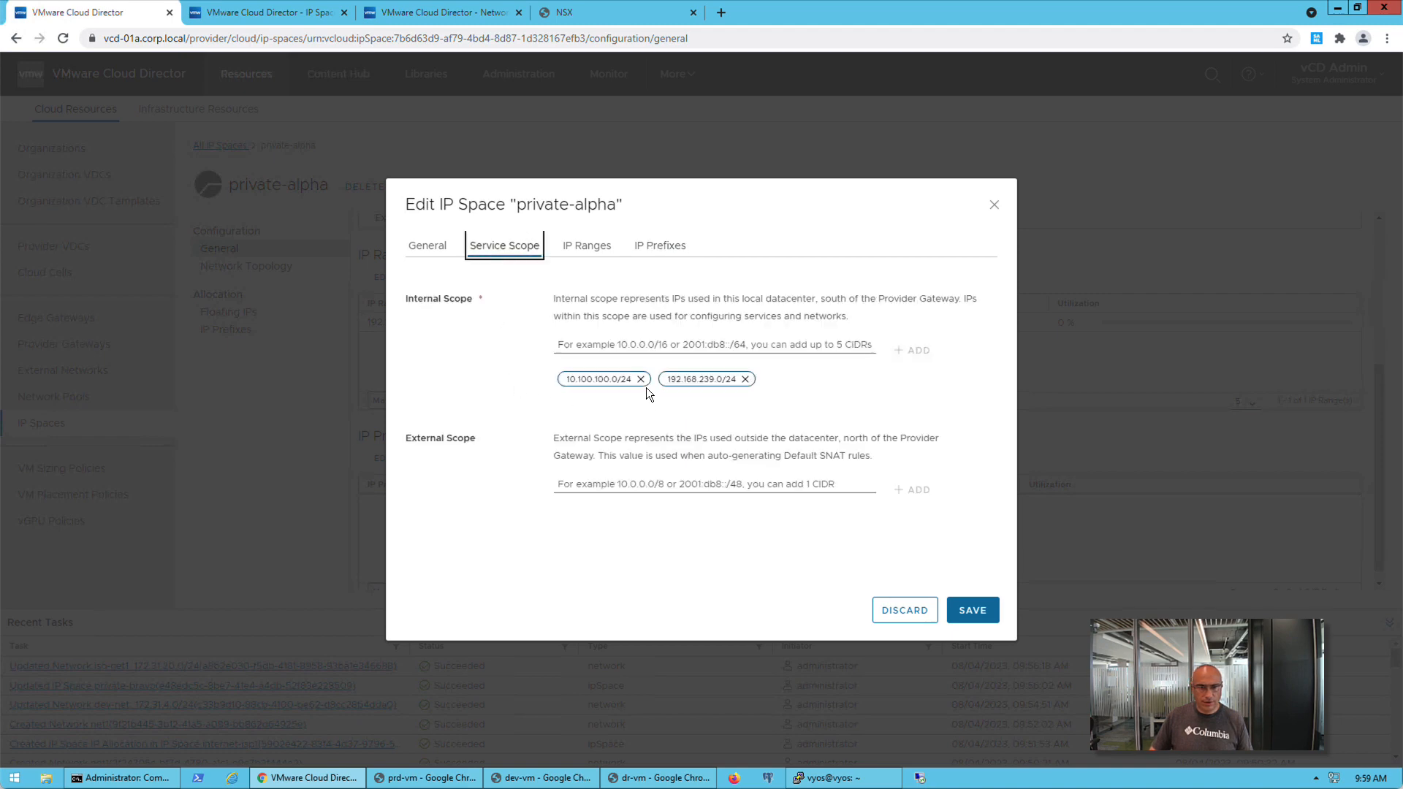
click(665, 245)
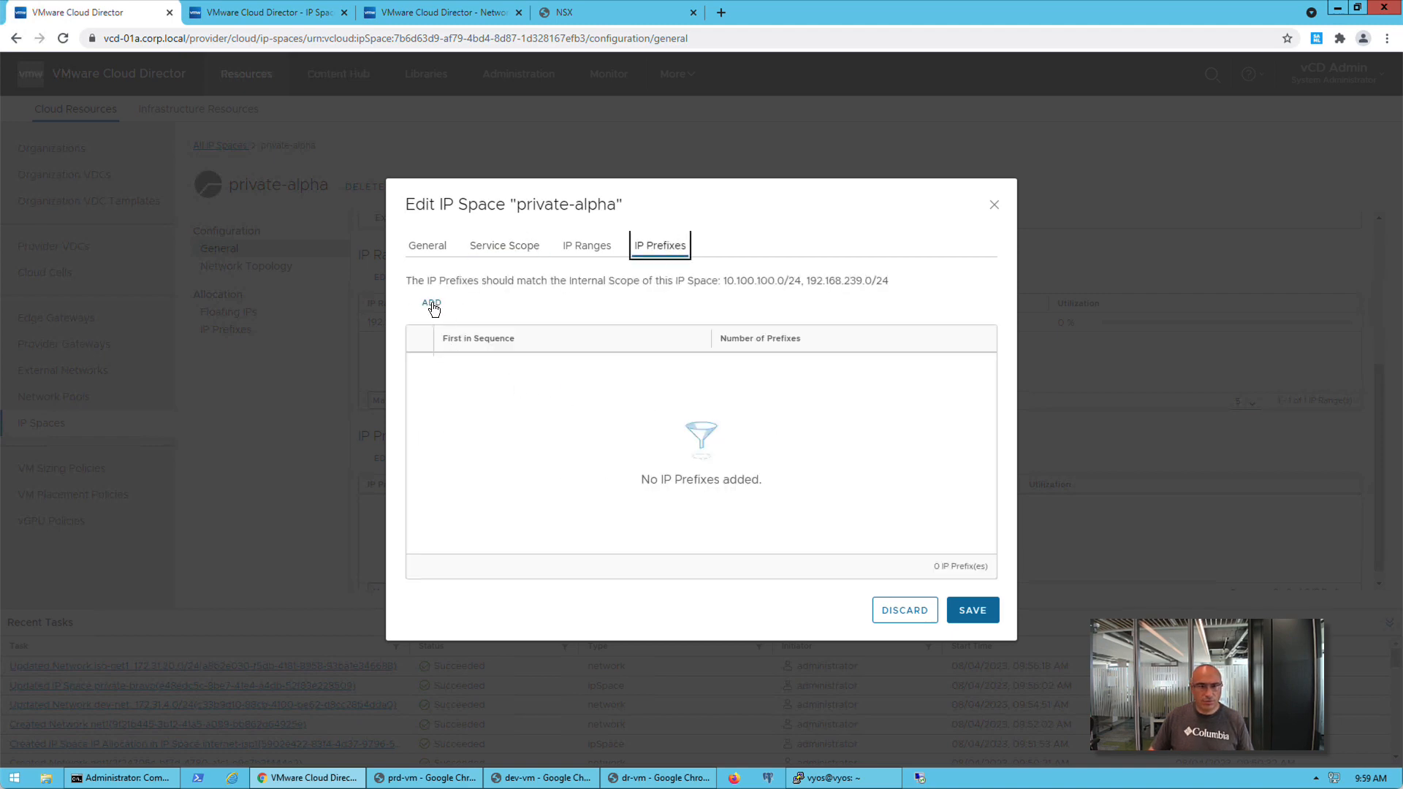
click(432, 303)
click(502, 365)
text(1)
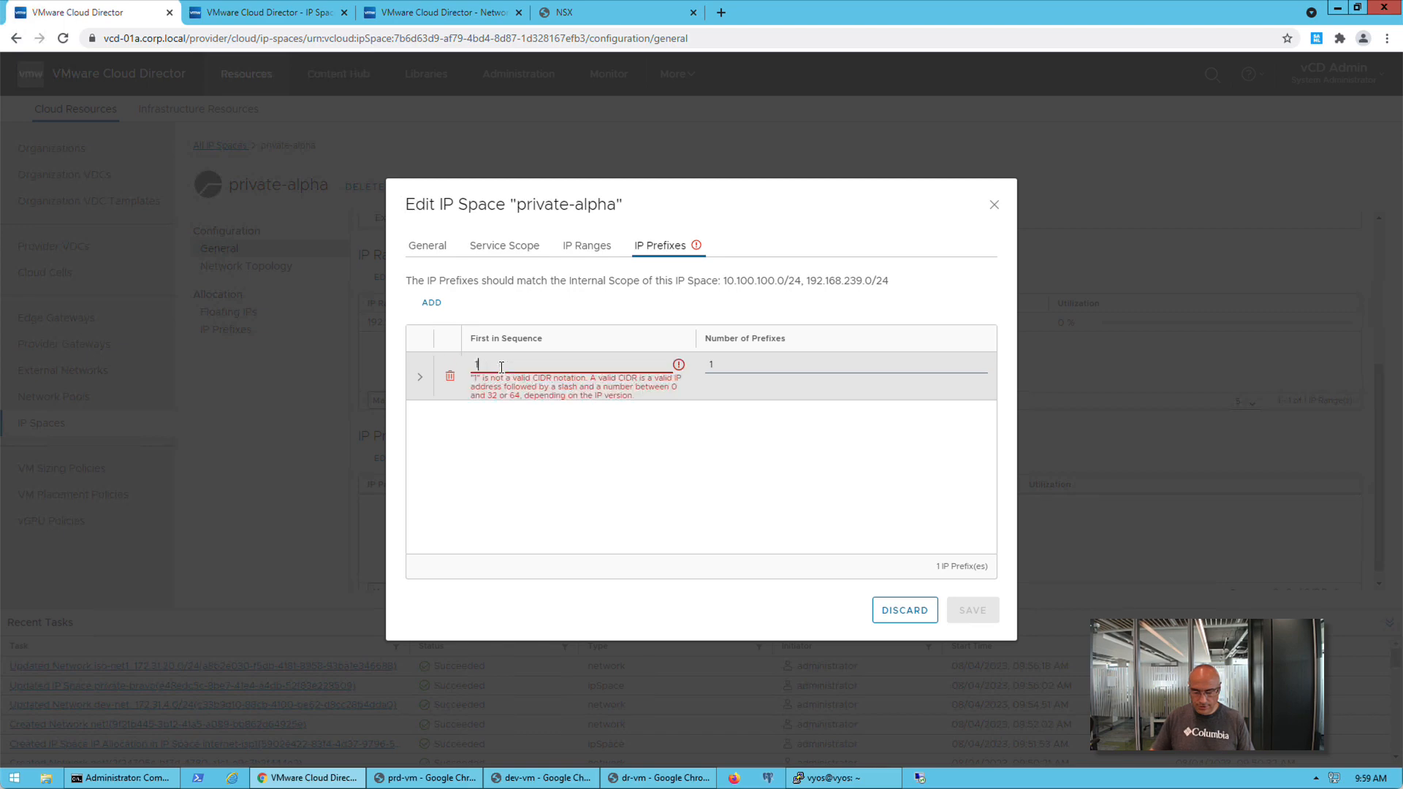
text(0.100.100)
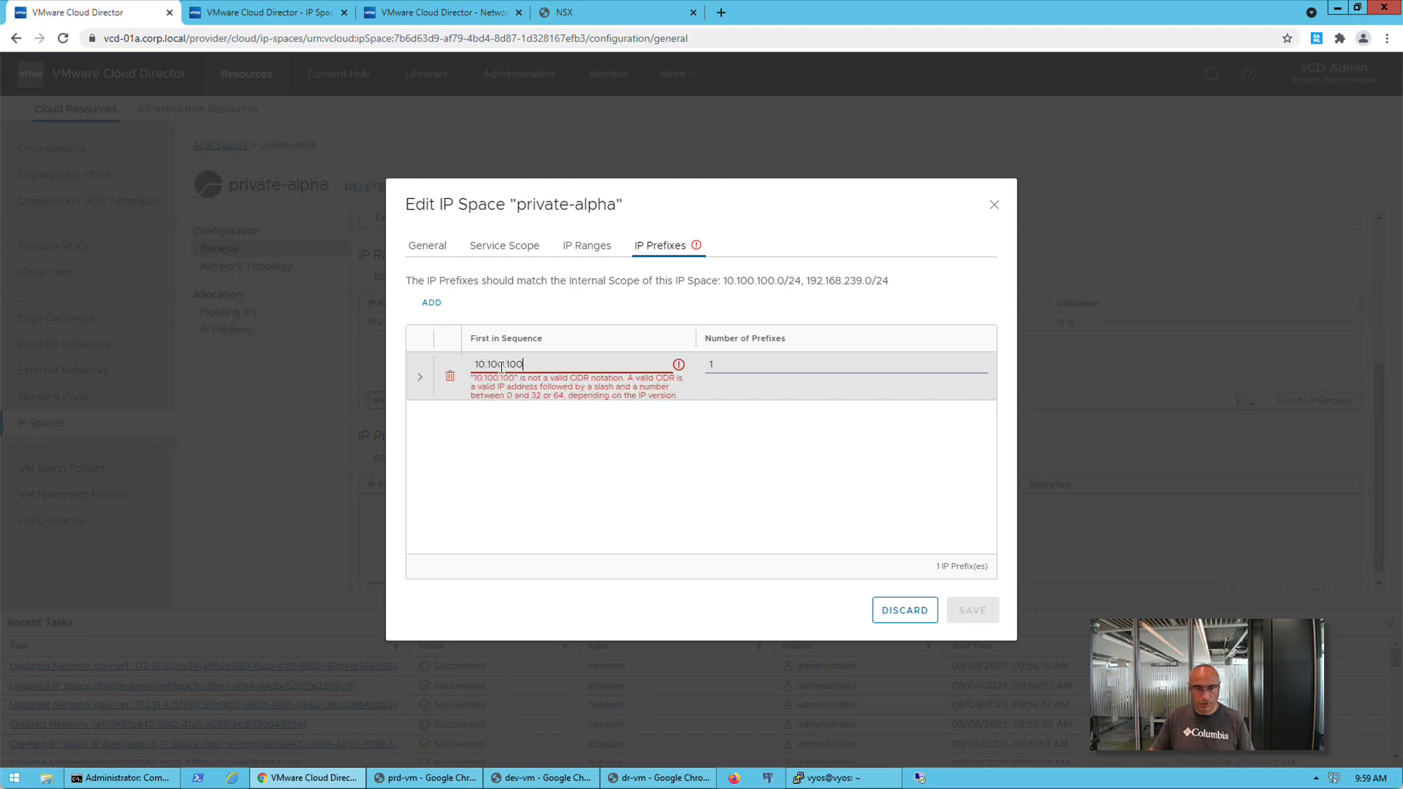
text(.0/24)
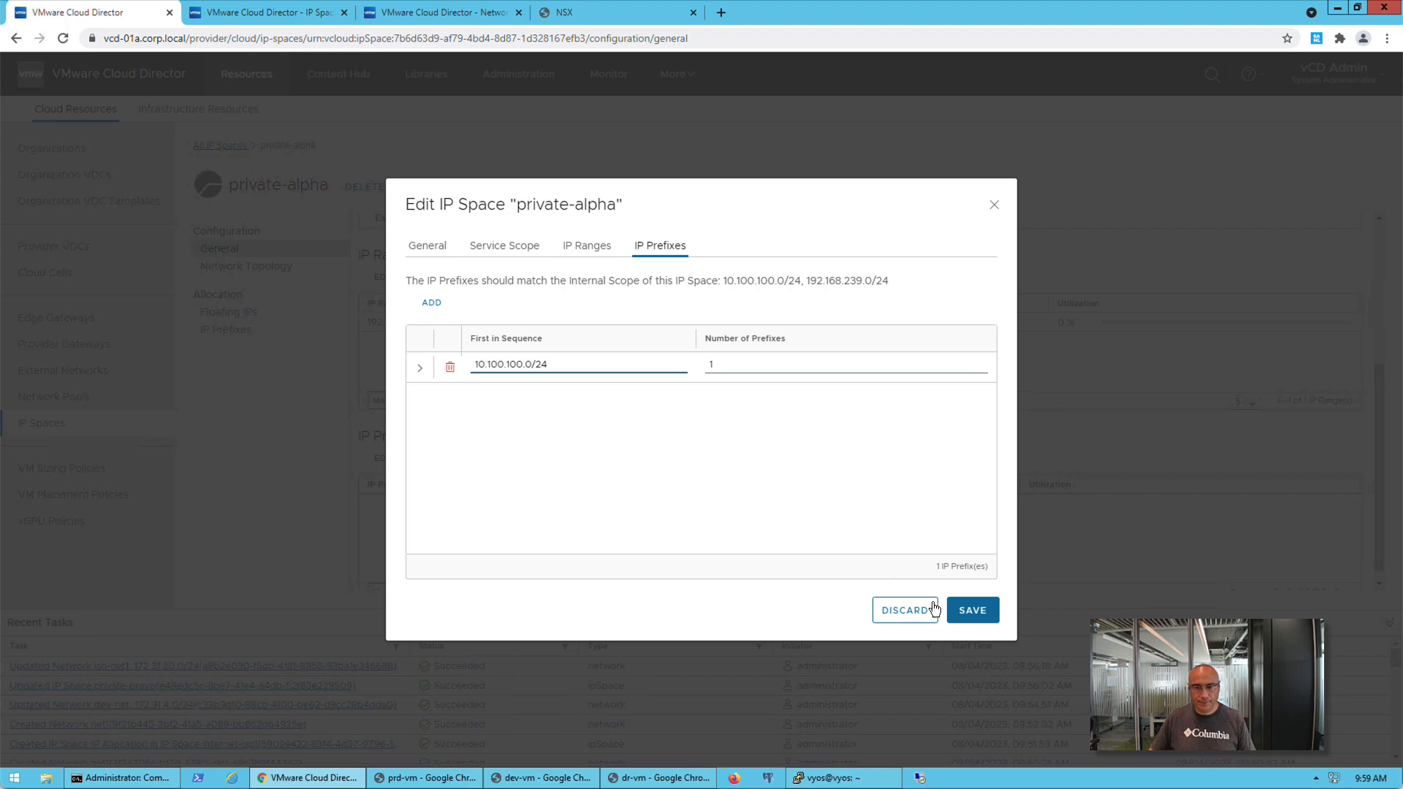
click(972, 610)
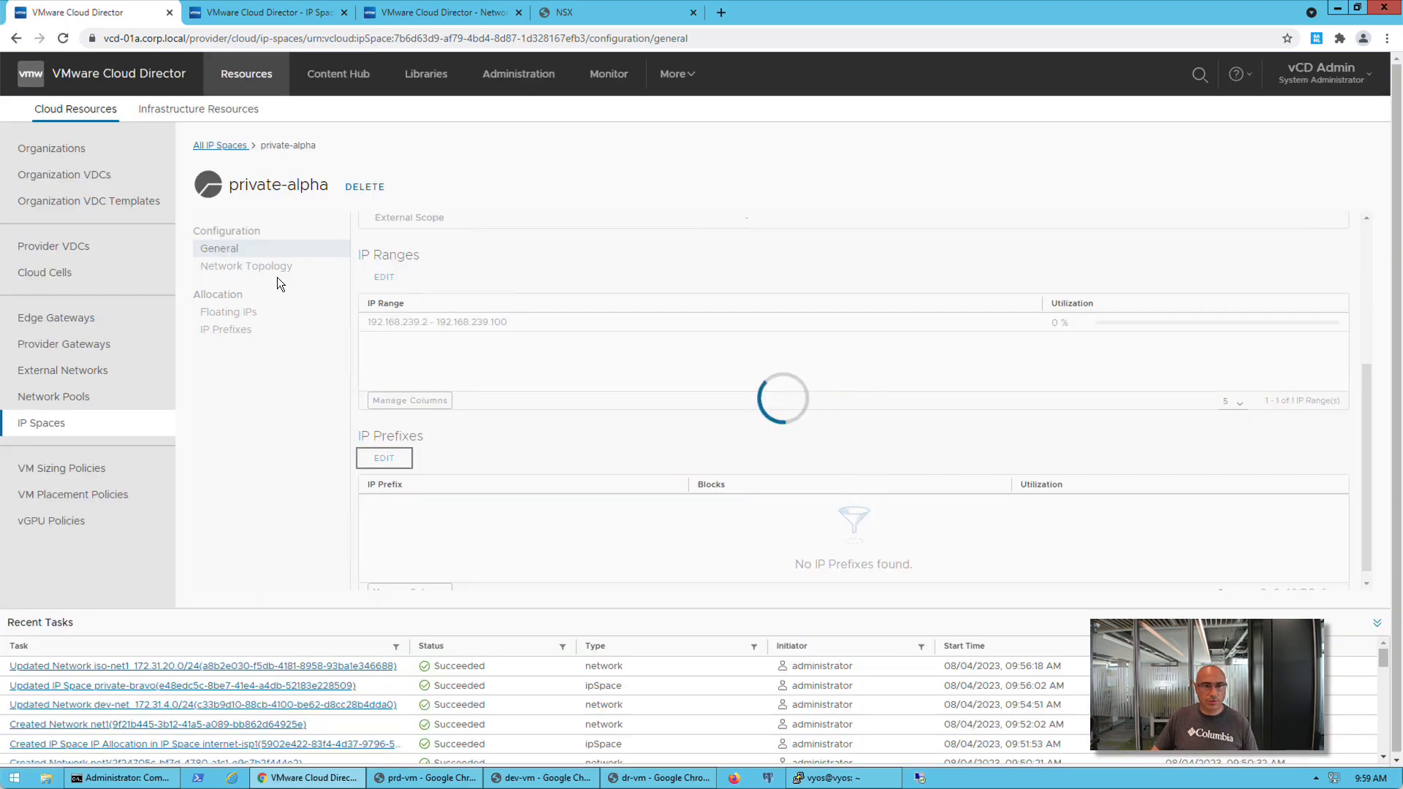
Allow route advertisement in the network topology of the private-alpha IP Space and save the change
click(279, 276)
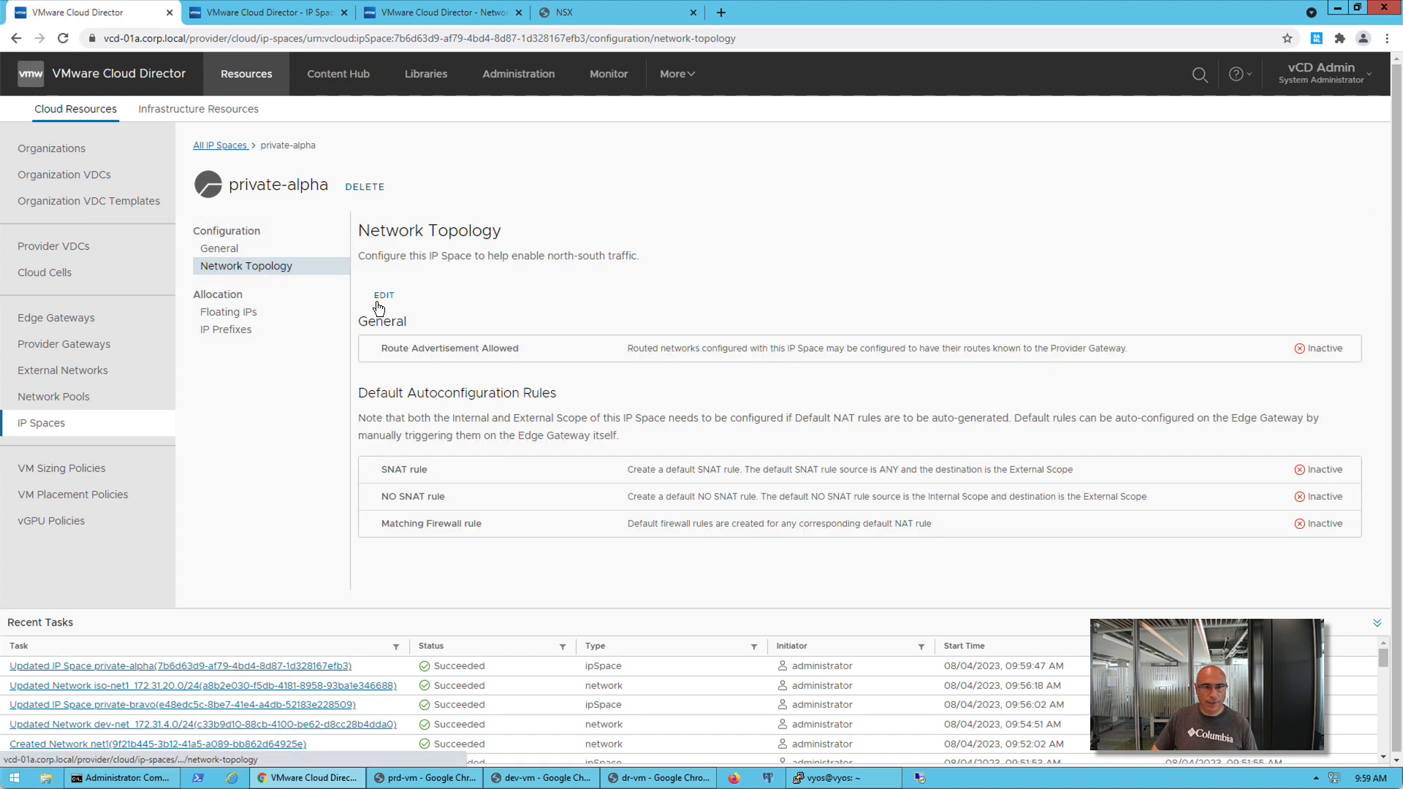
click(384, 296)
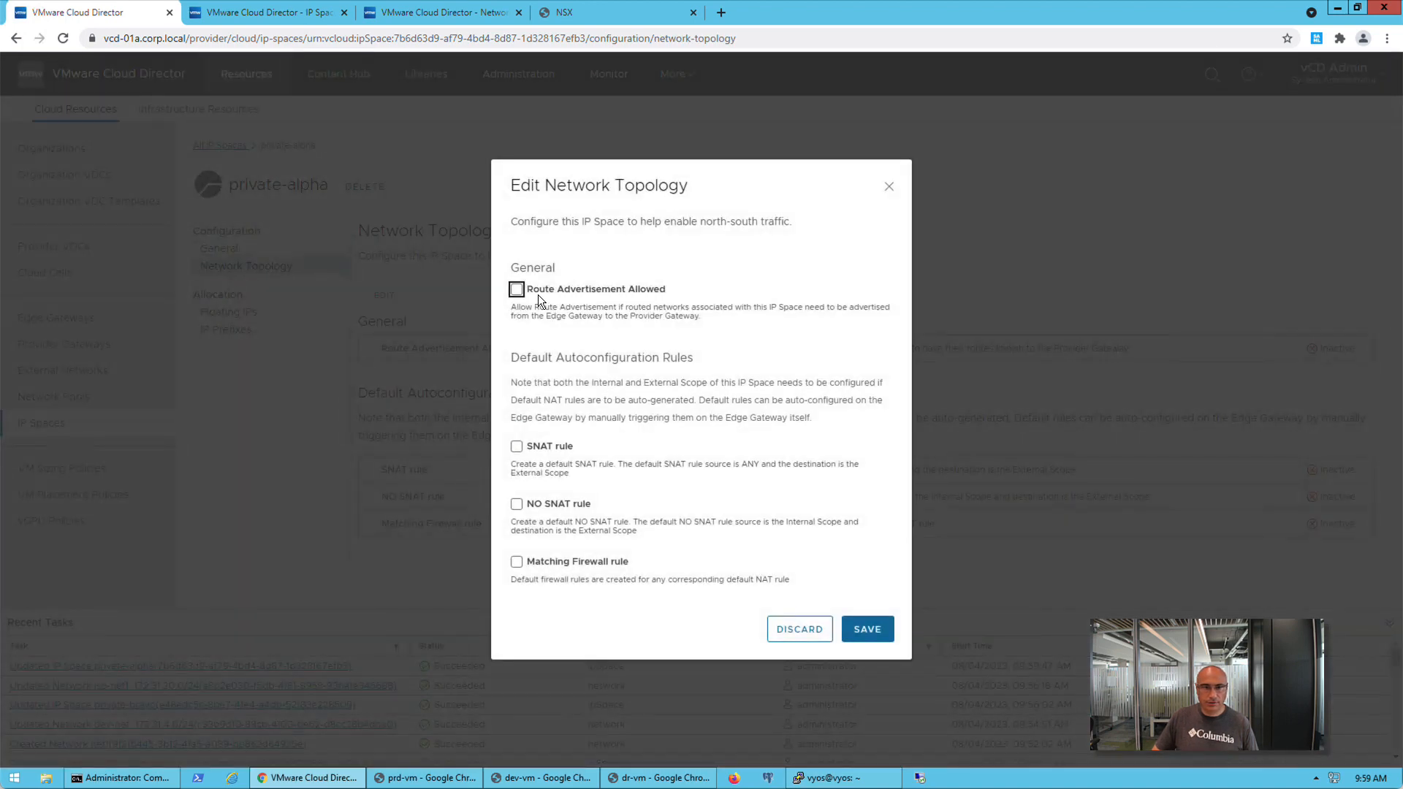
click(516, 291)
click(851, 630)
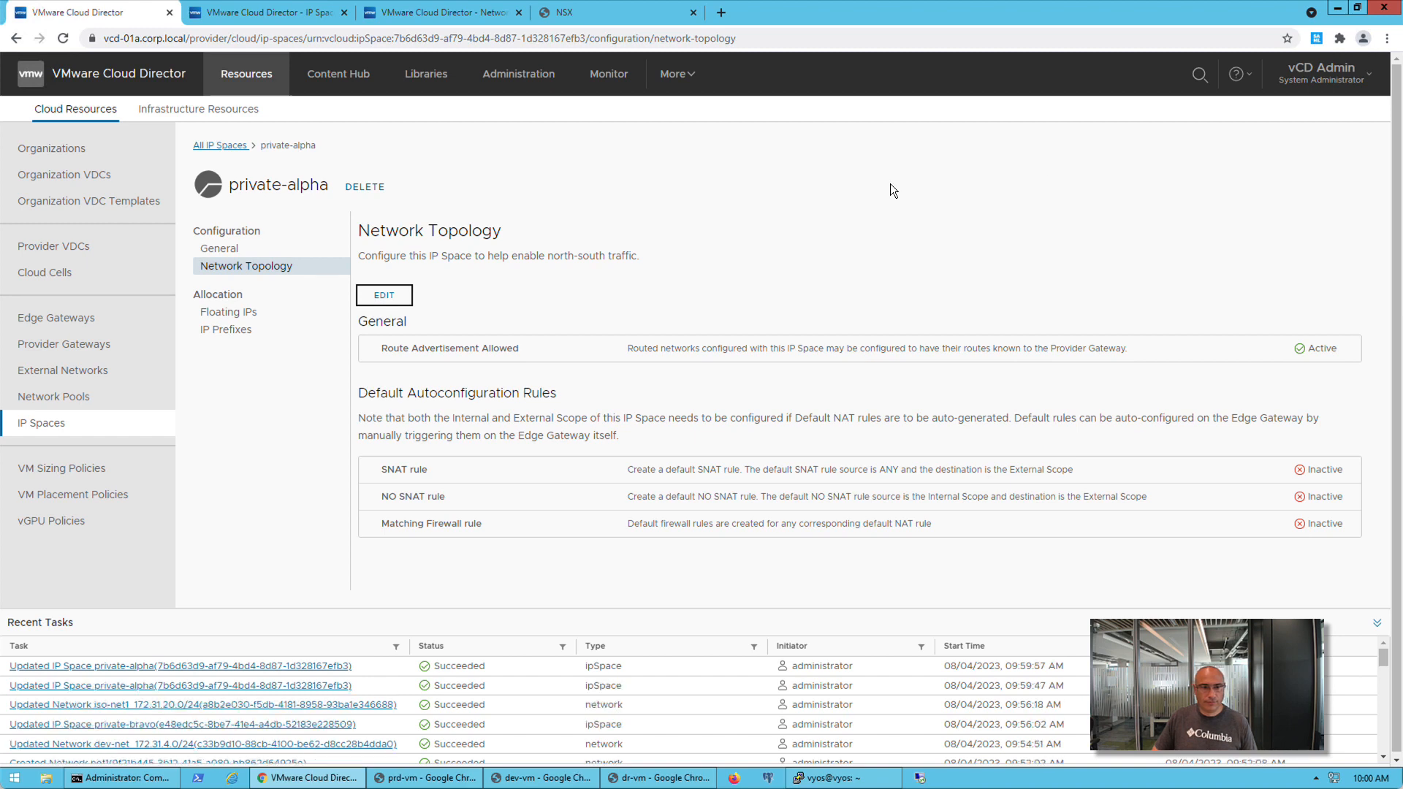
Start migrating the dr-services provider gateway to IP Spaces and go through the static IP pool and network subnet checks to the final stage
click(66, 423)
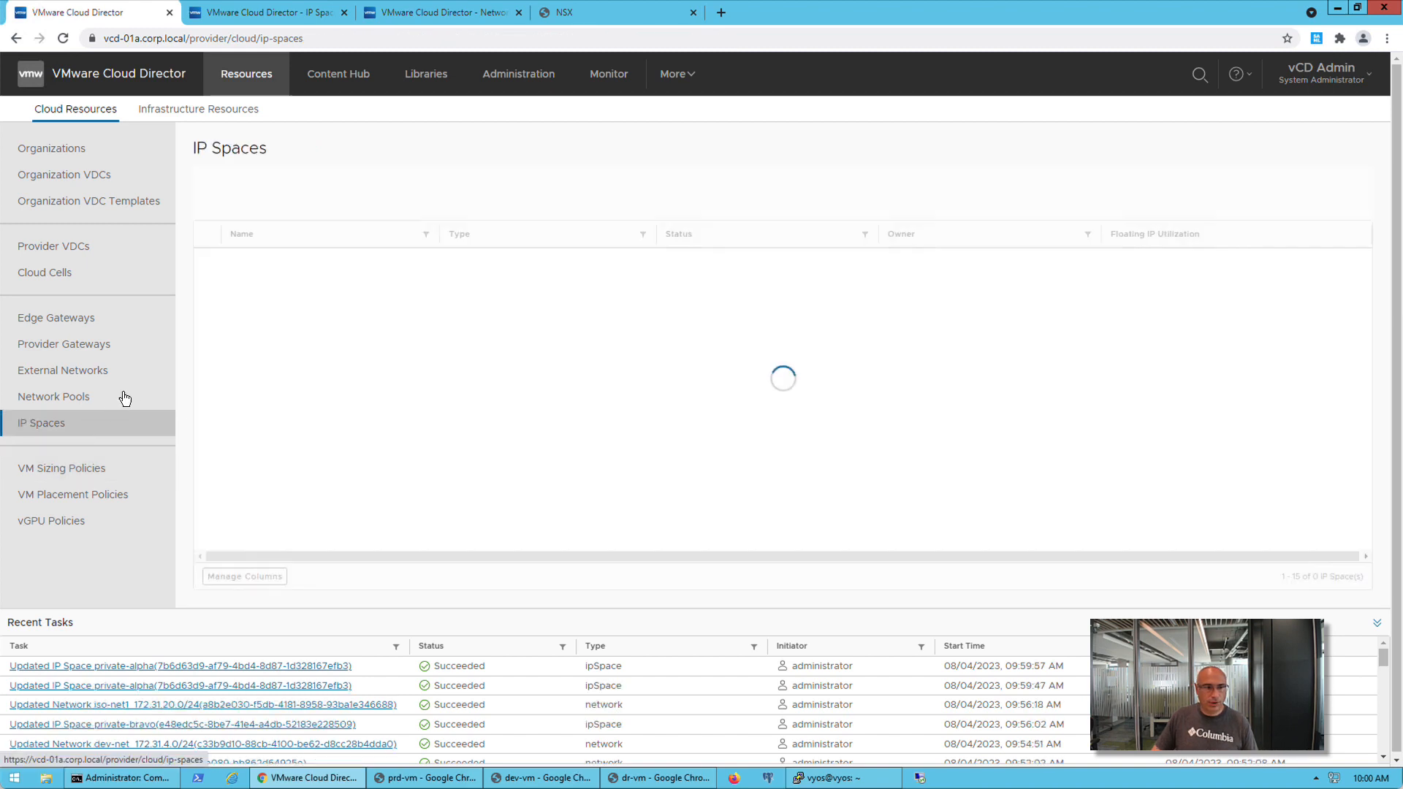
click(64, 344)
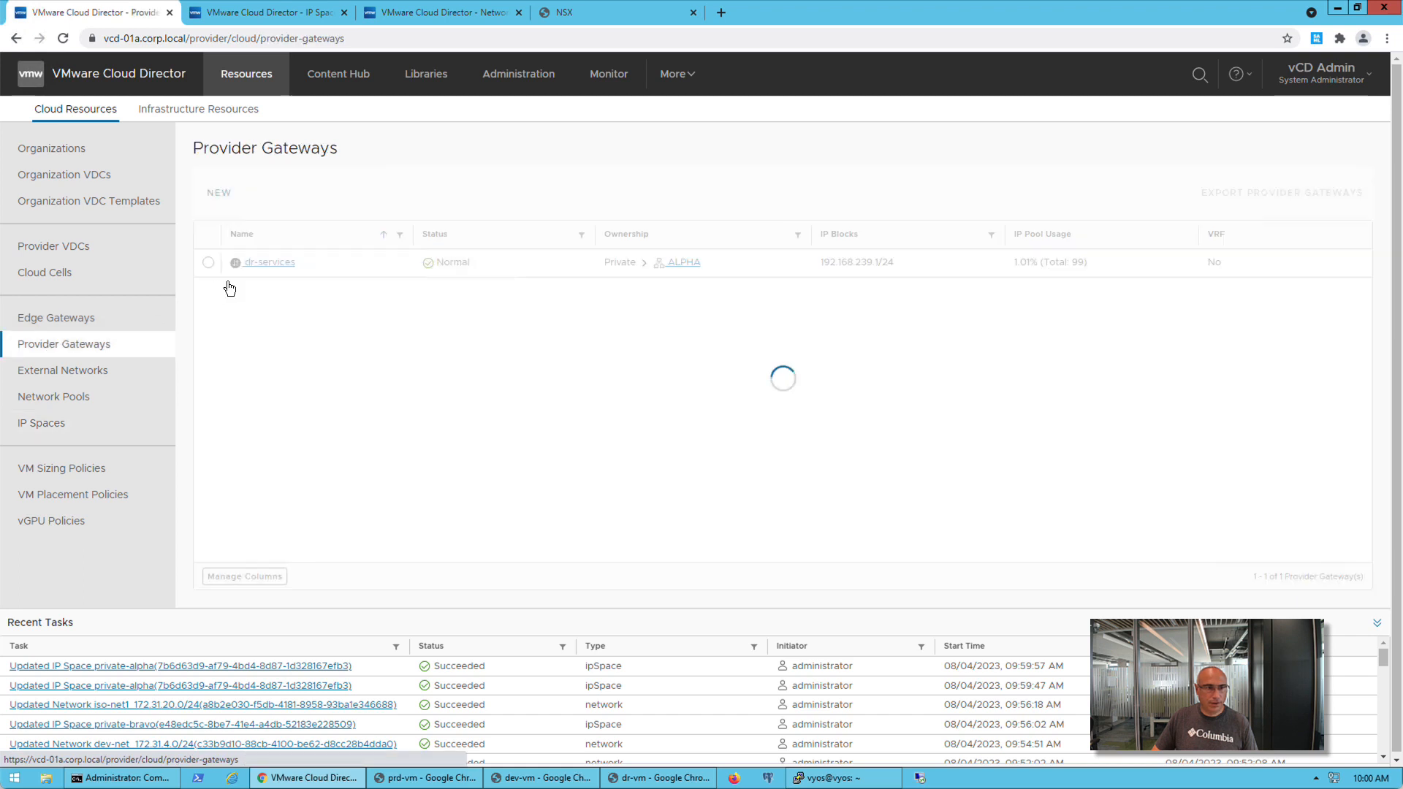
click(266, 269)
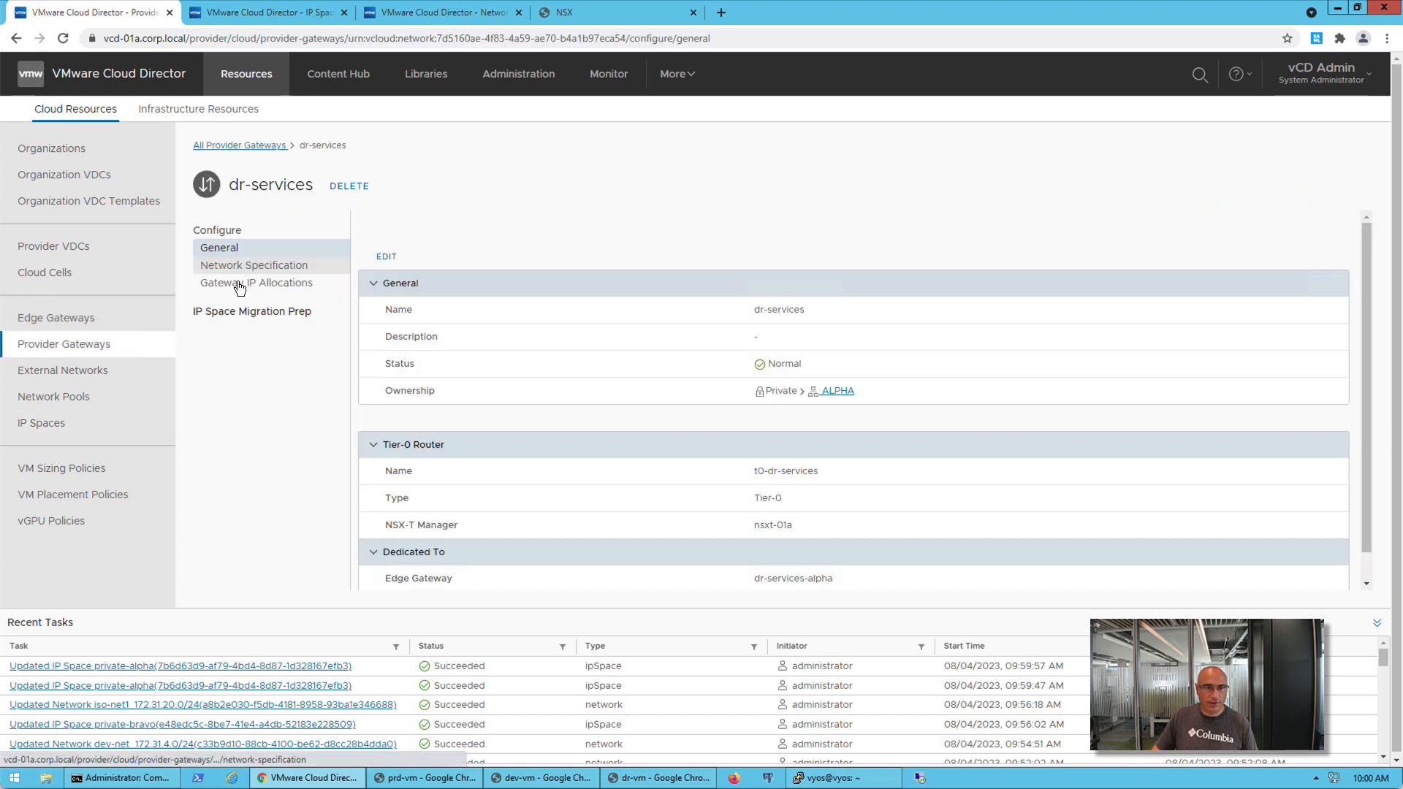
click(234, 313)
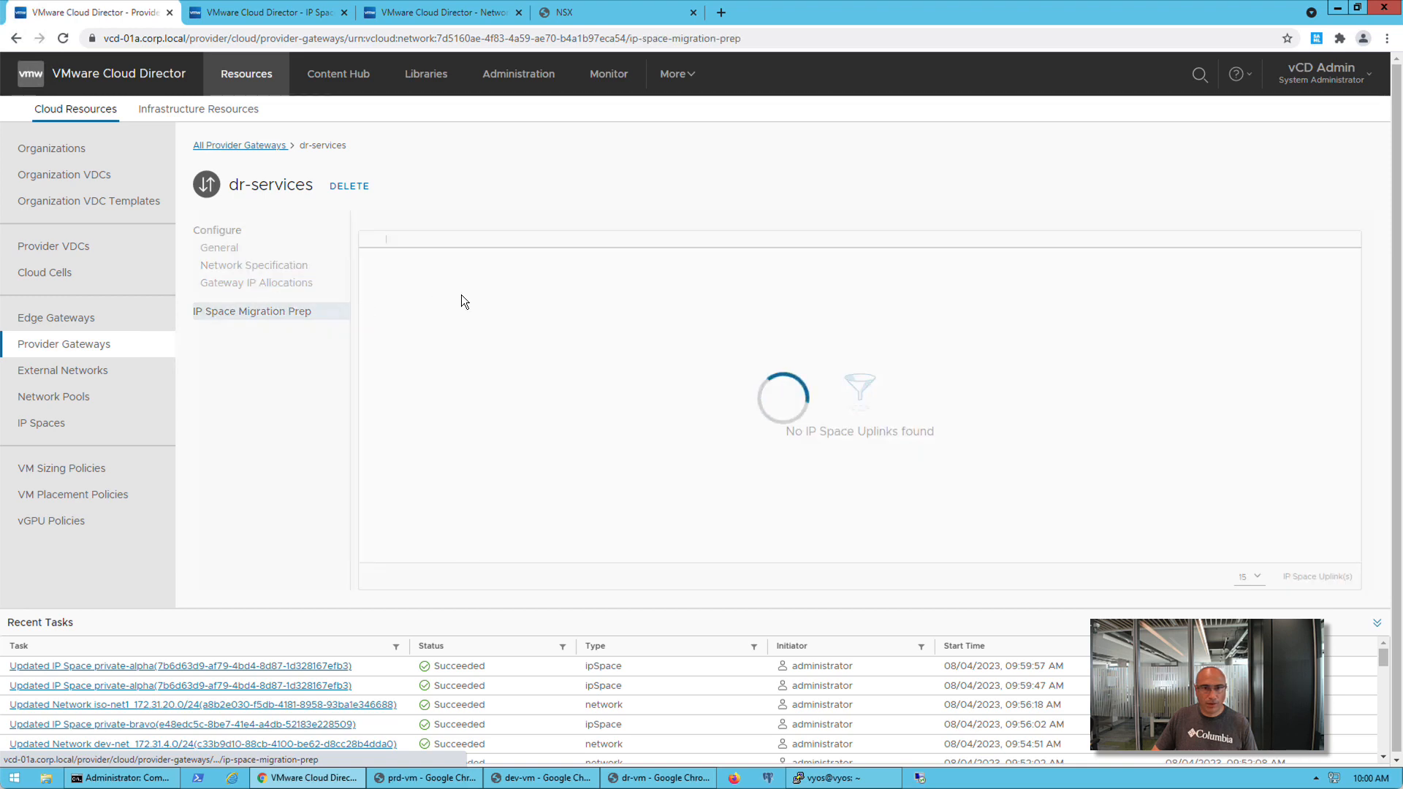
click(582, 247)
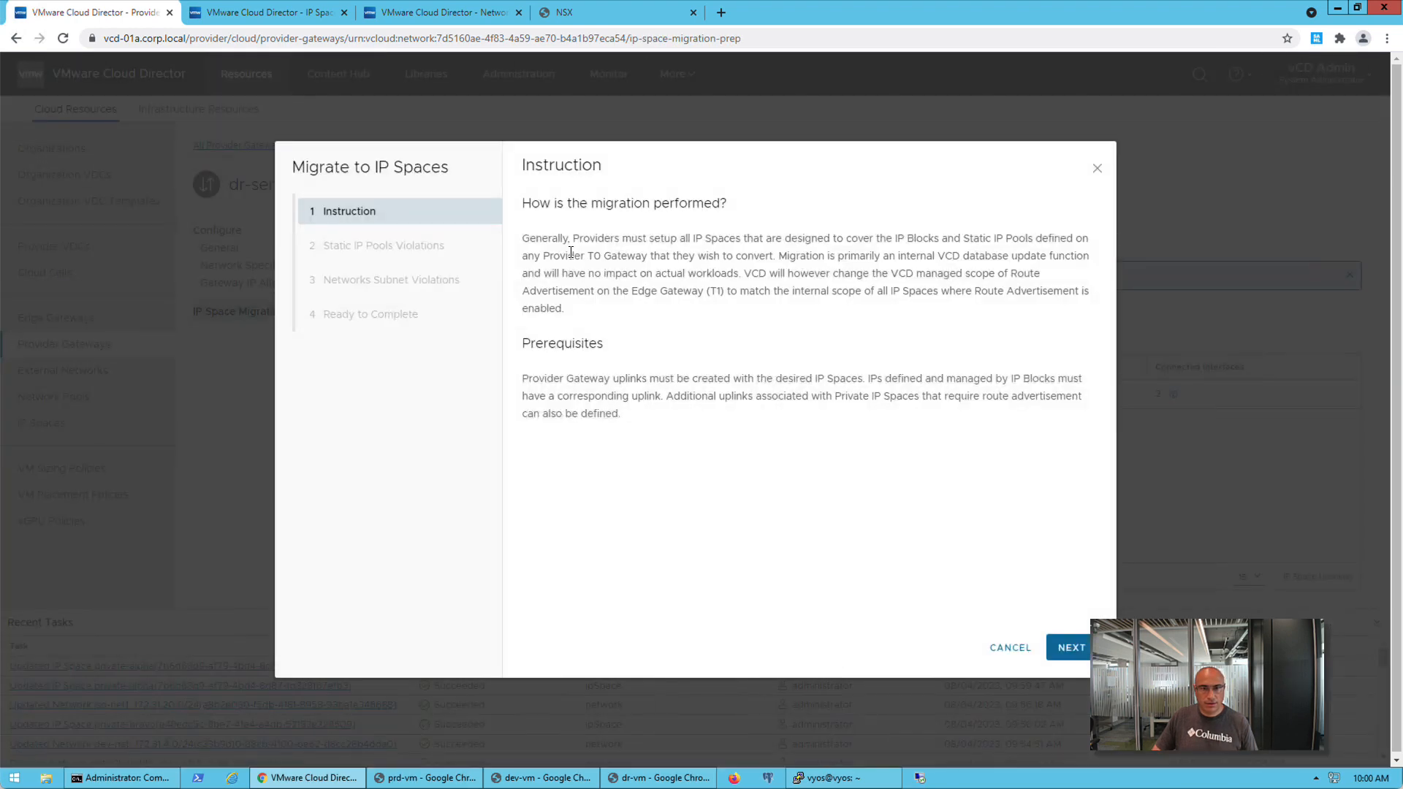
click(1069, 648)
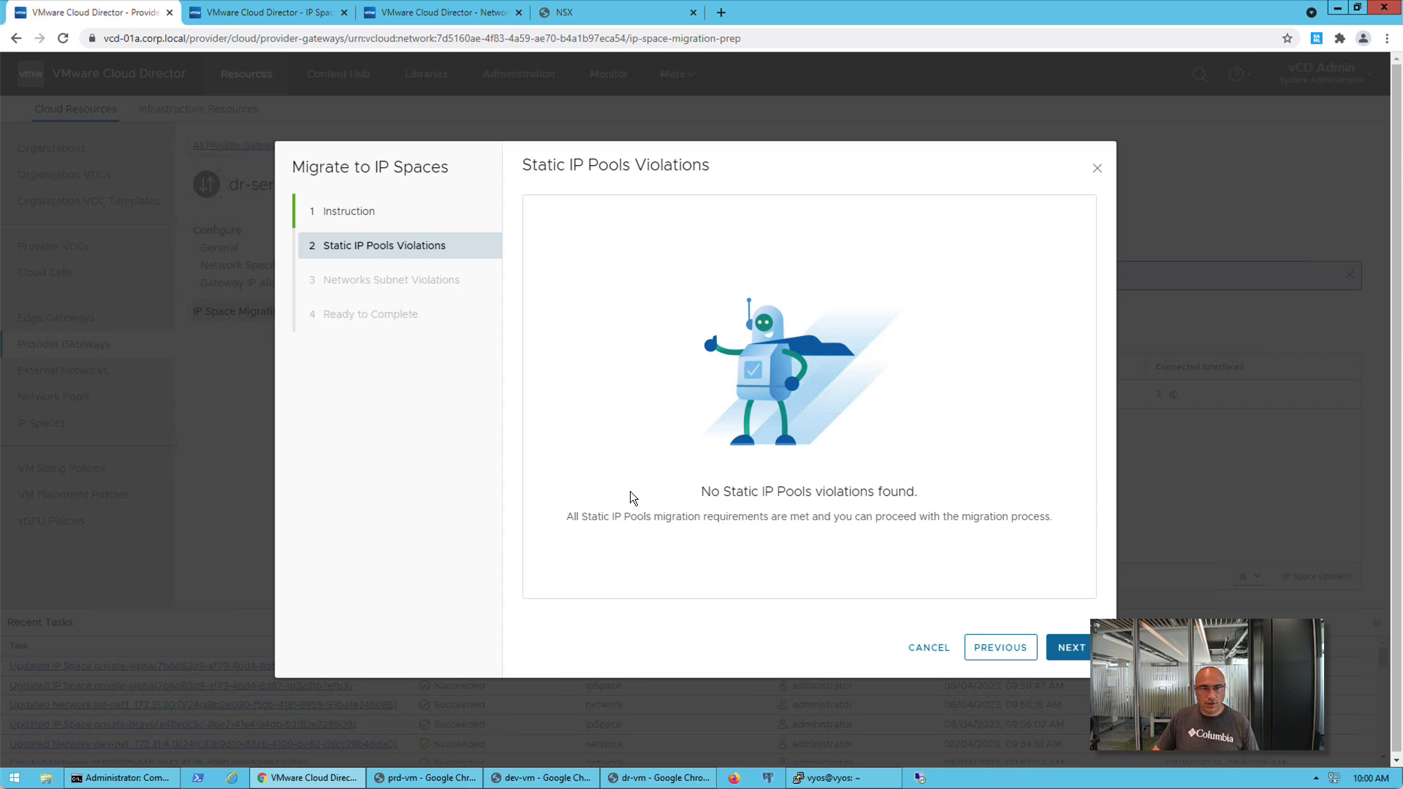
click(1068, 649)
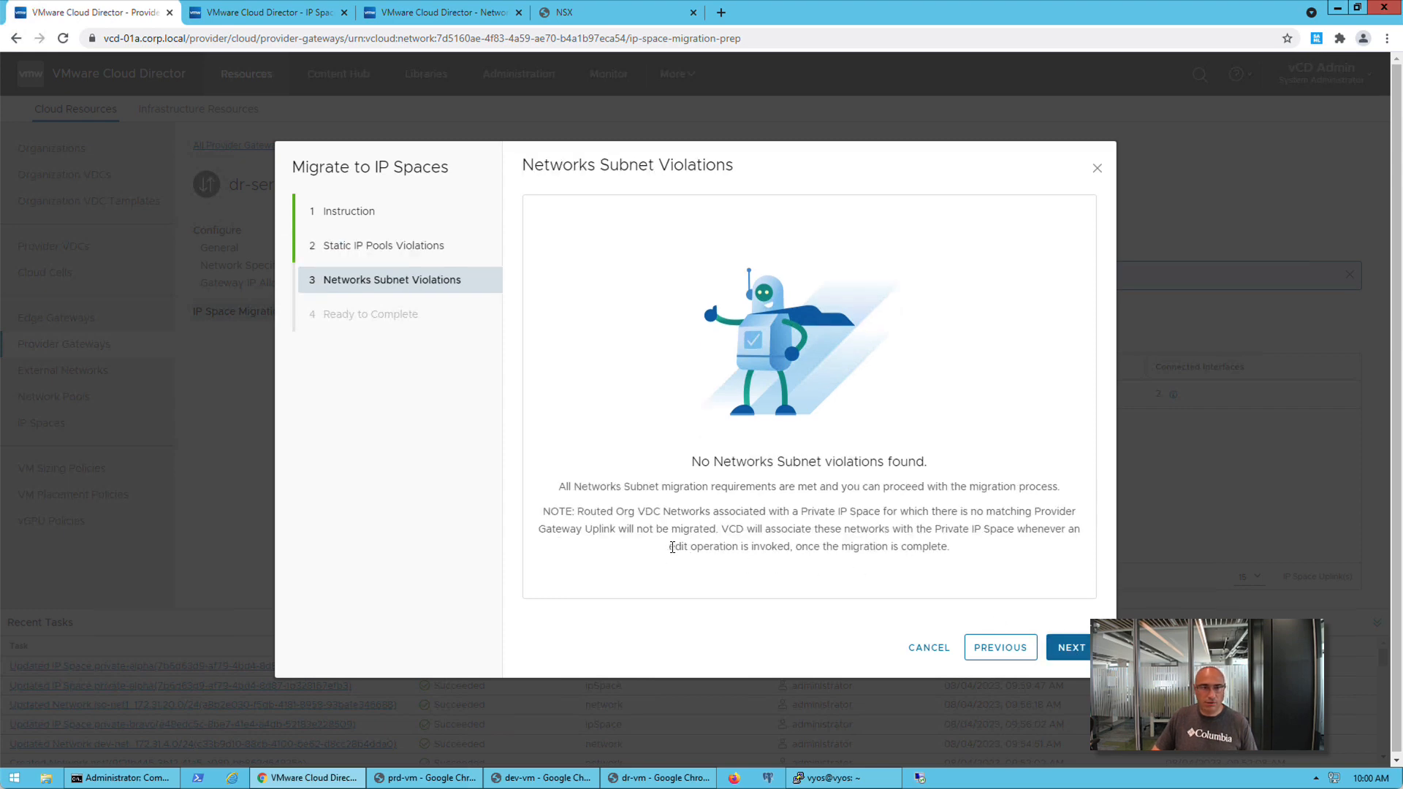
click(1068, 648)
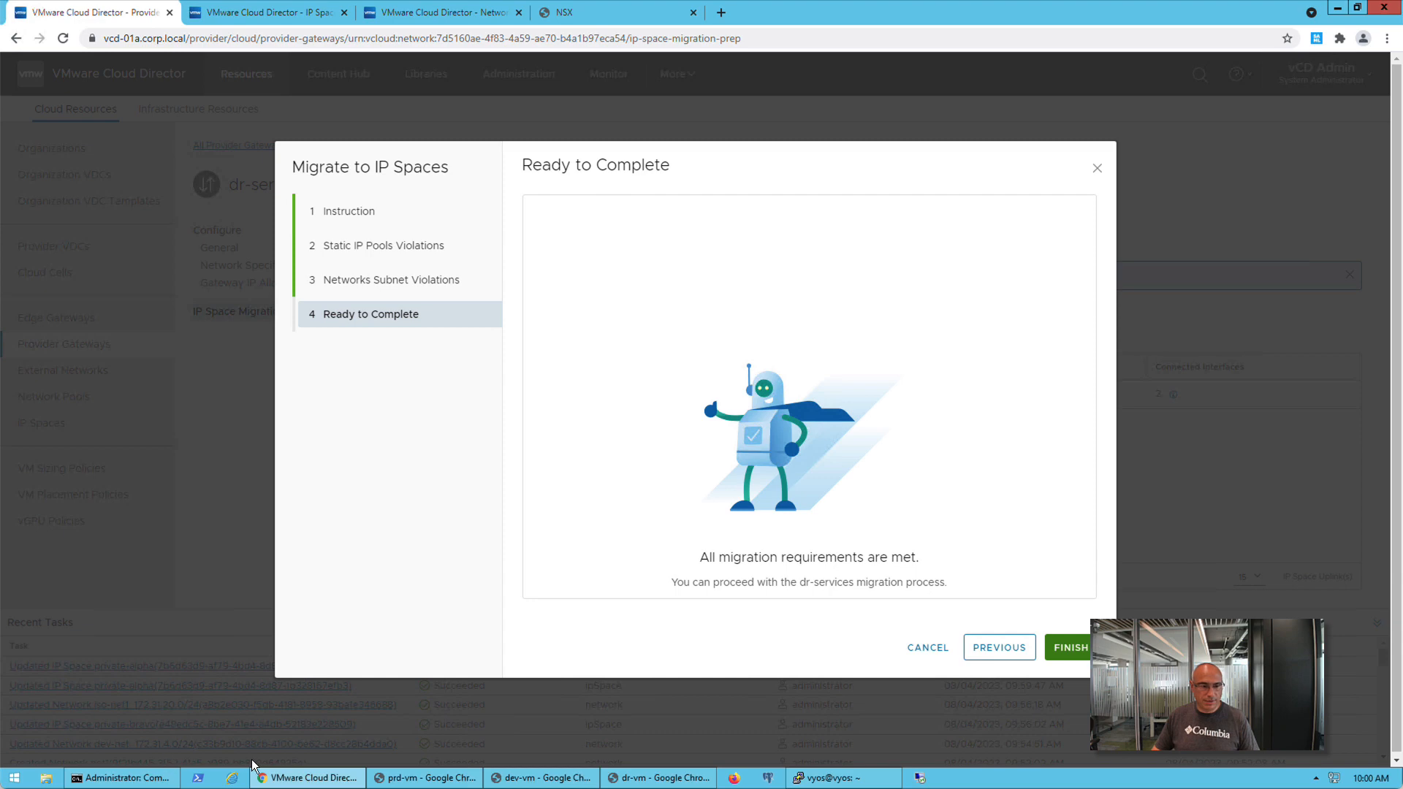
Complete the dr-services migration while monitoring the continuous ping to 10.100.100.2 in the Command Prompt
click(121, 779)
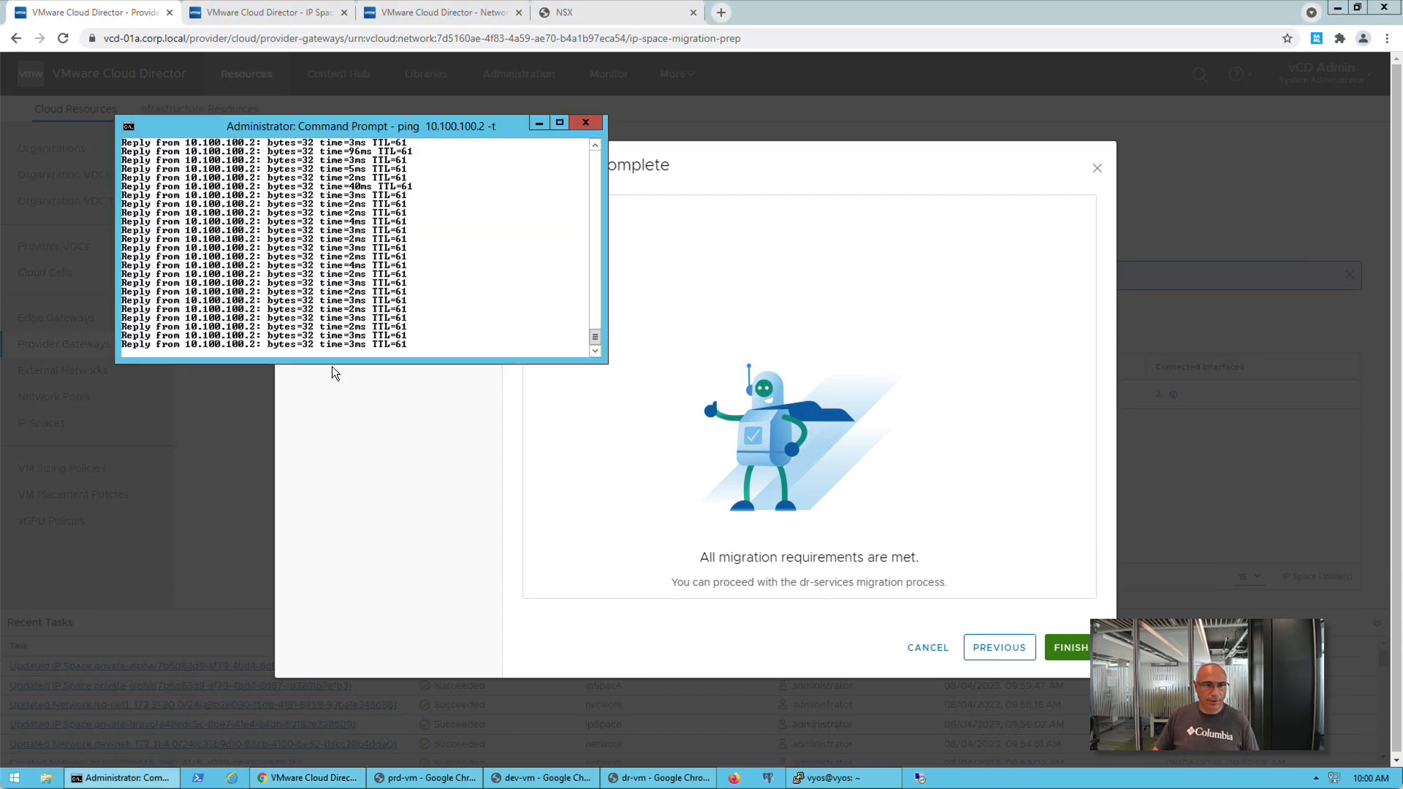
click(399, 440)
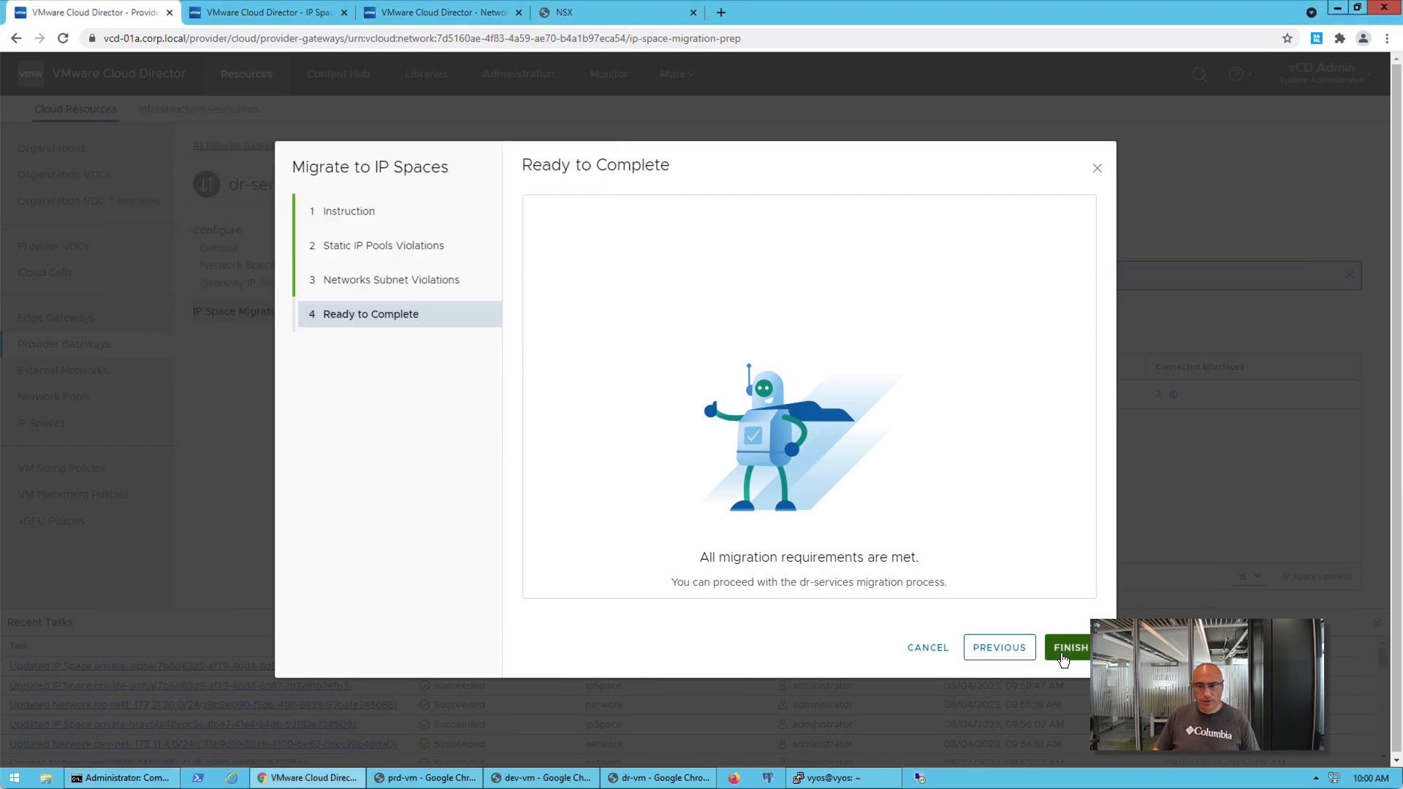
click(1066, 649)
click(1066, 657)
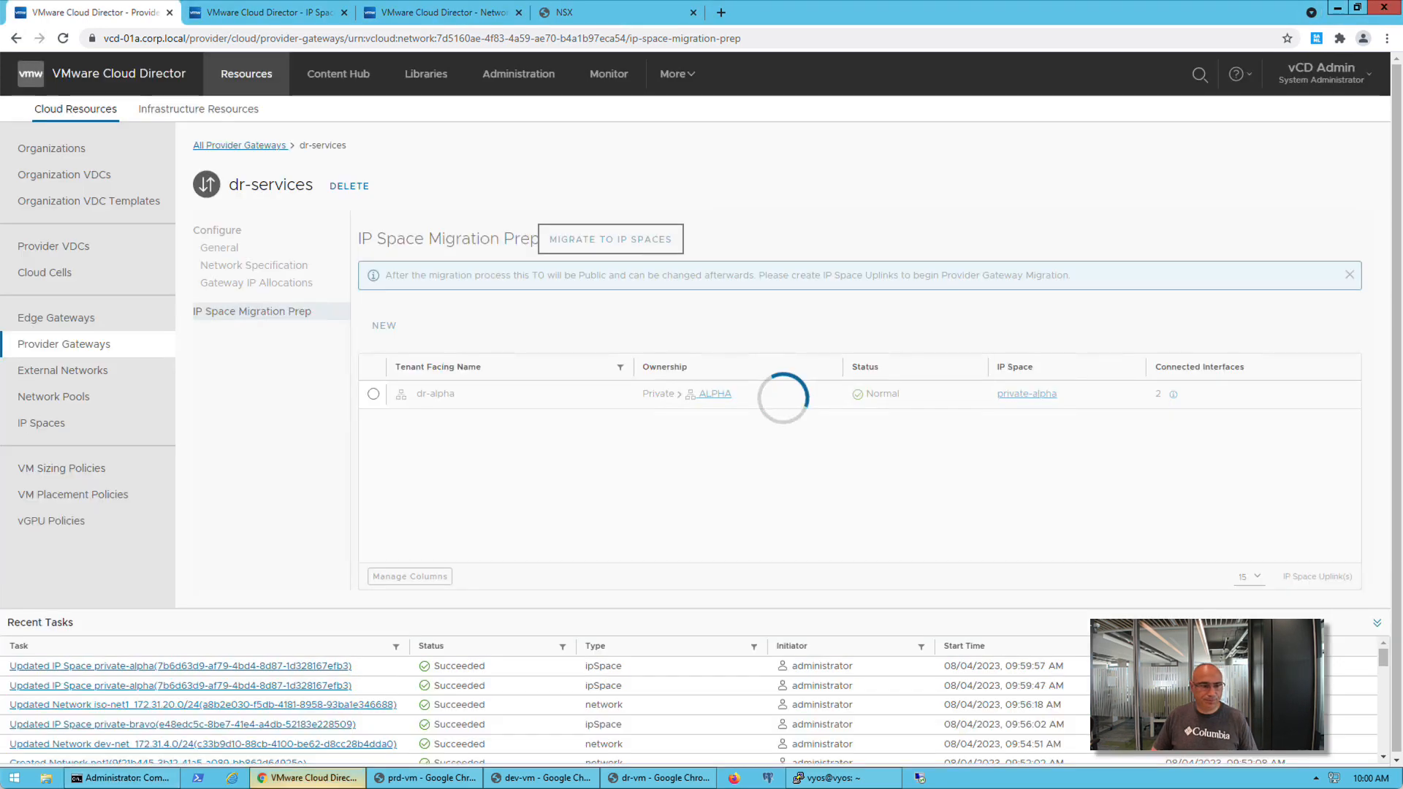
mouse_move(139, 783)
click(245, 707)
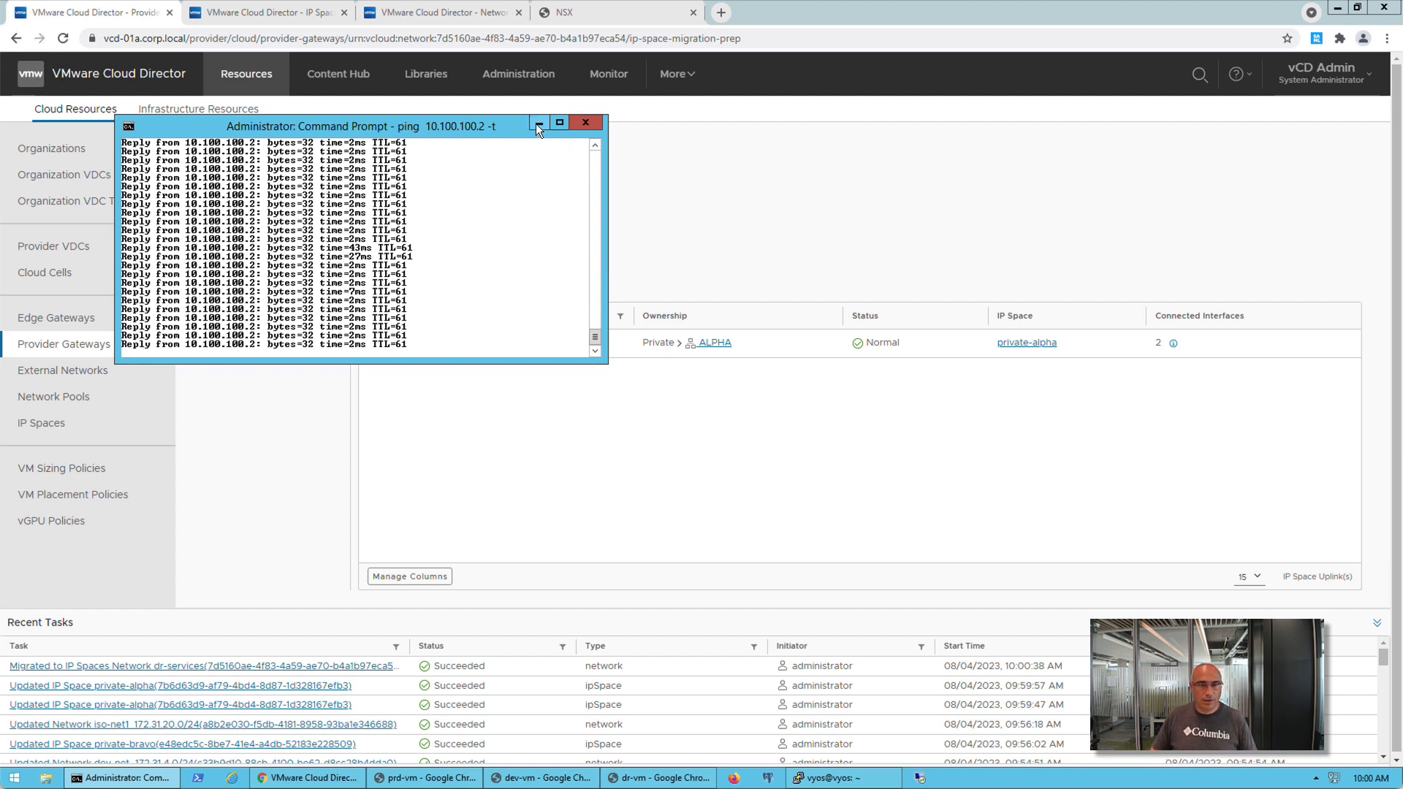
click(800, 190)
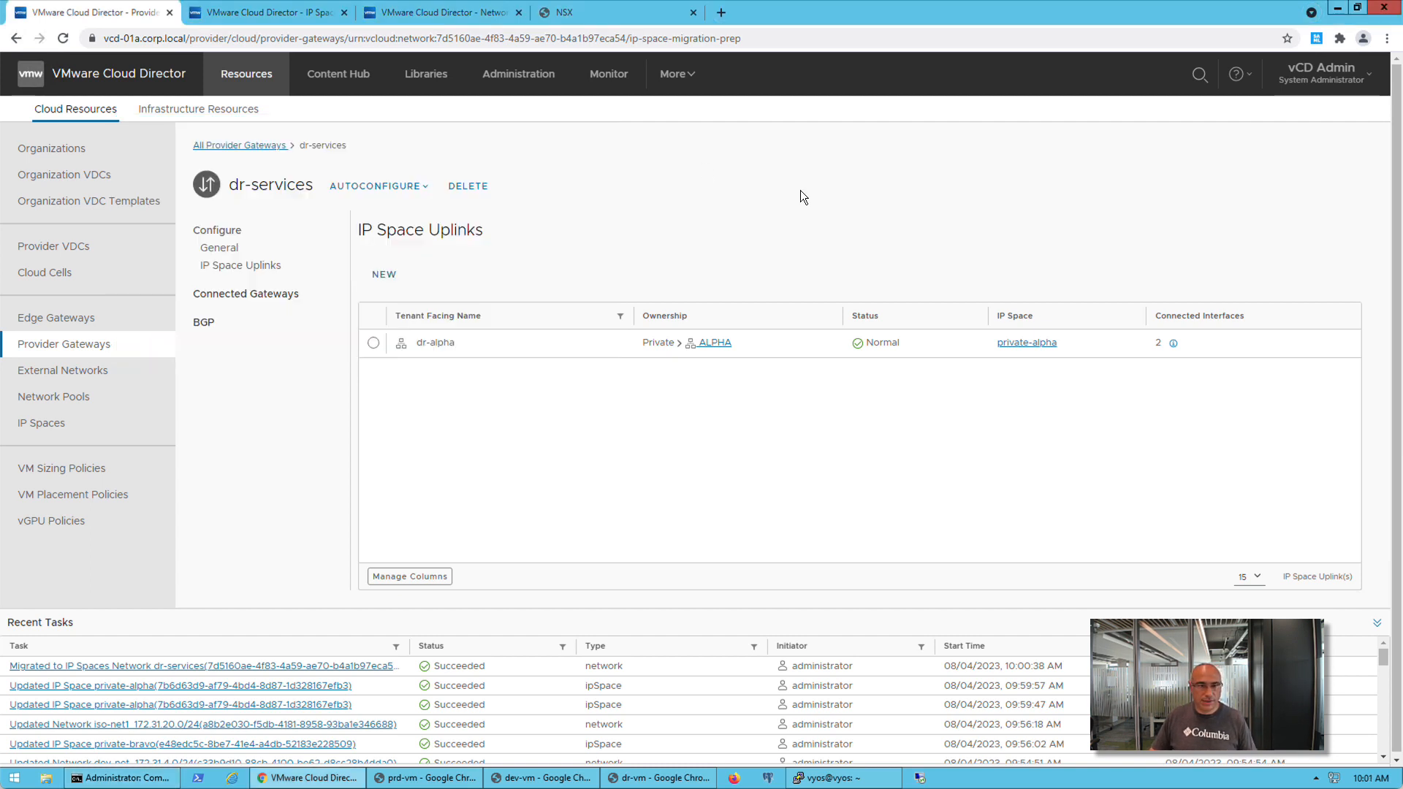
Check the IP prefixes allocated from private-alpha in the provider portal and in the ALPHA tenant portal
click(95, 426)
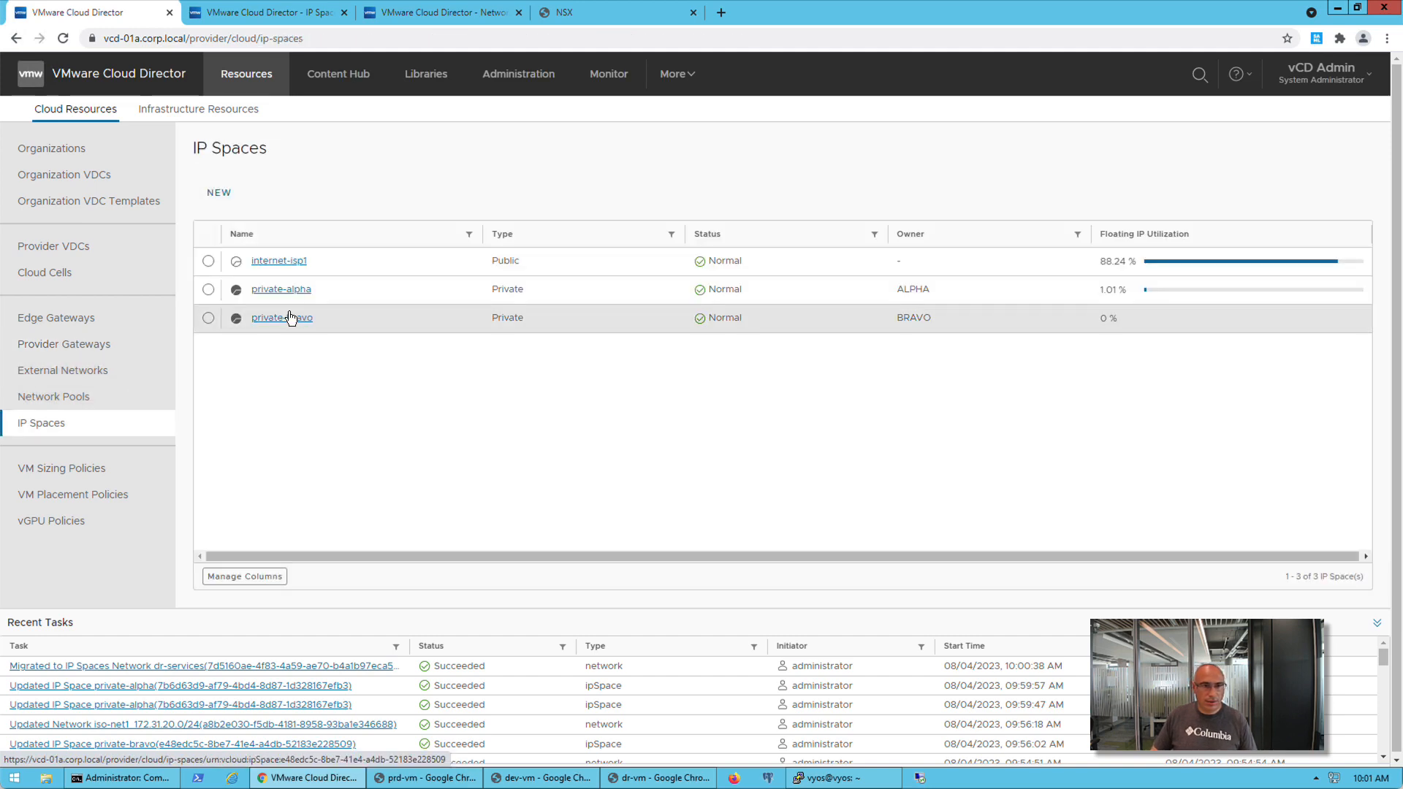
click(288, 290)
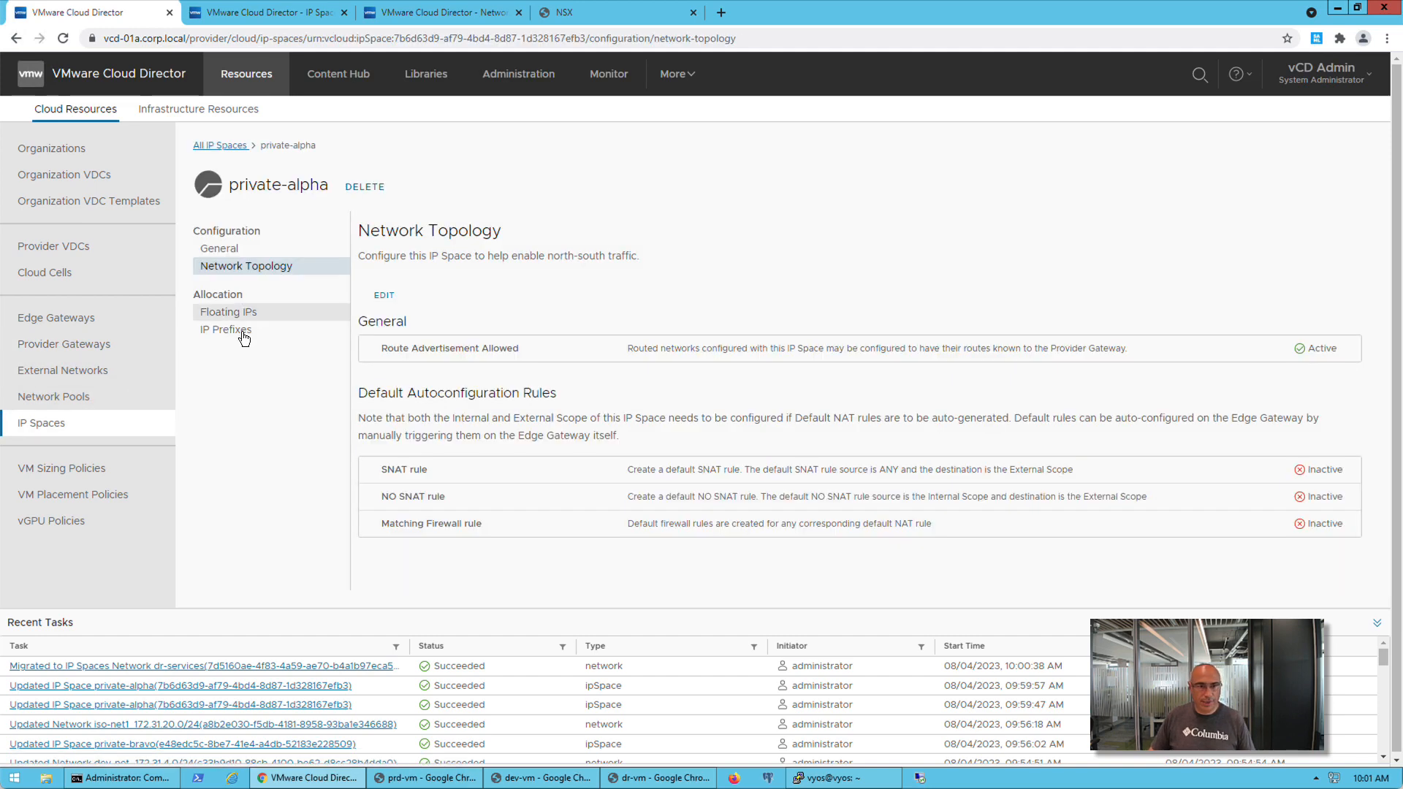
click(243, 332)
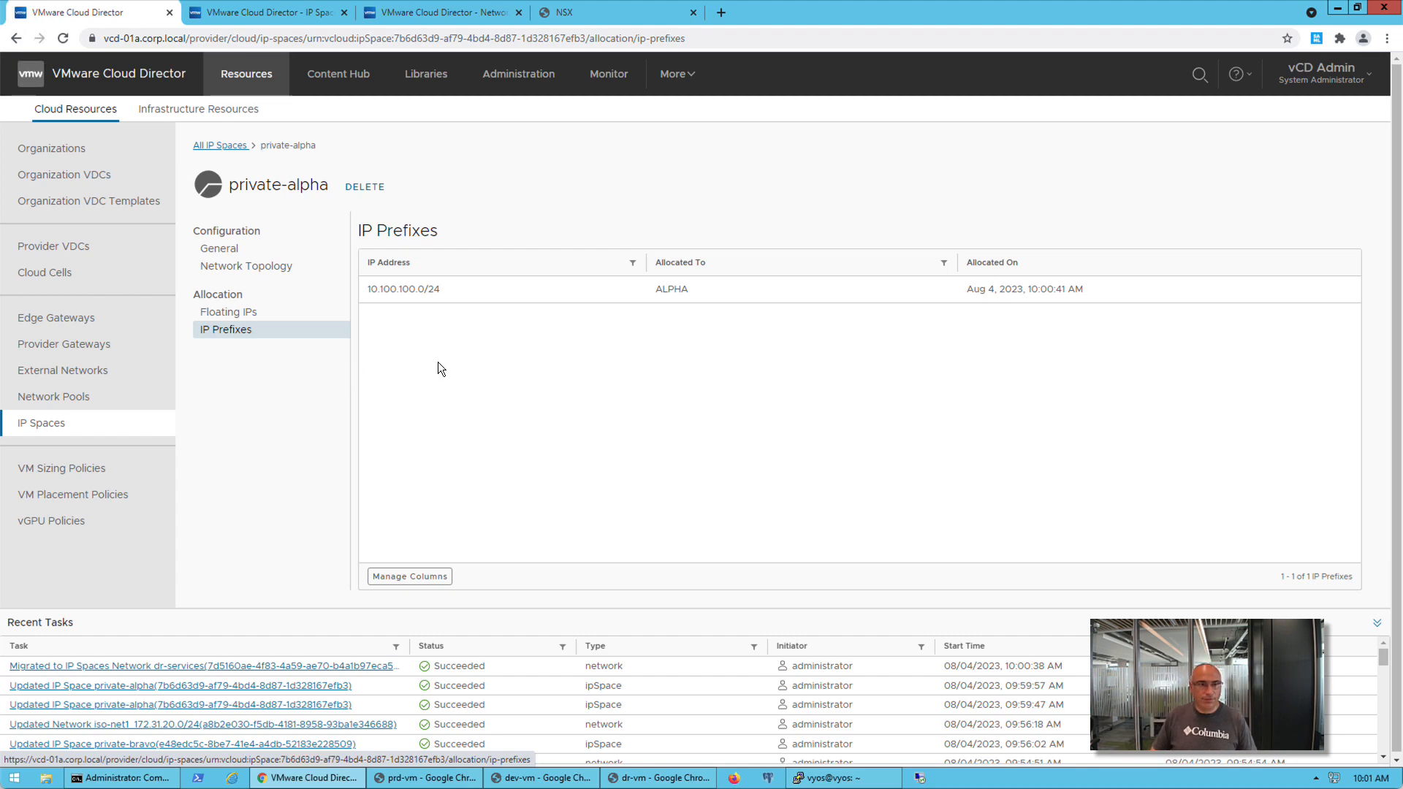
click(303, 14)
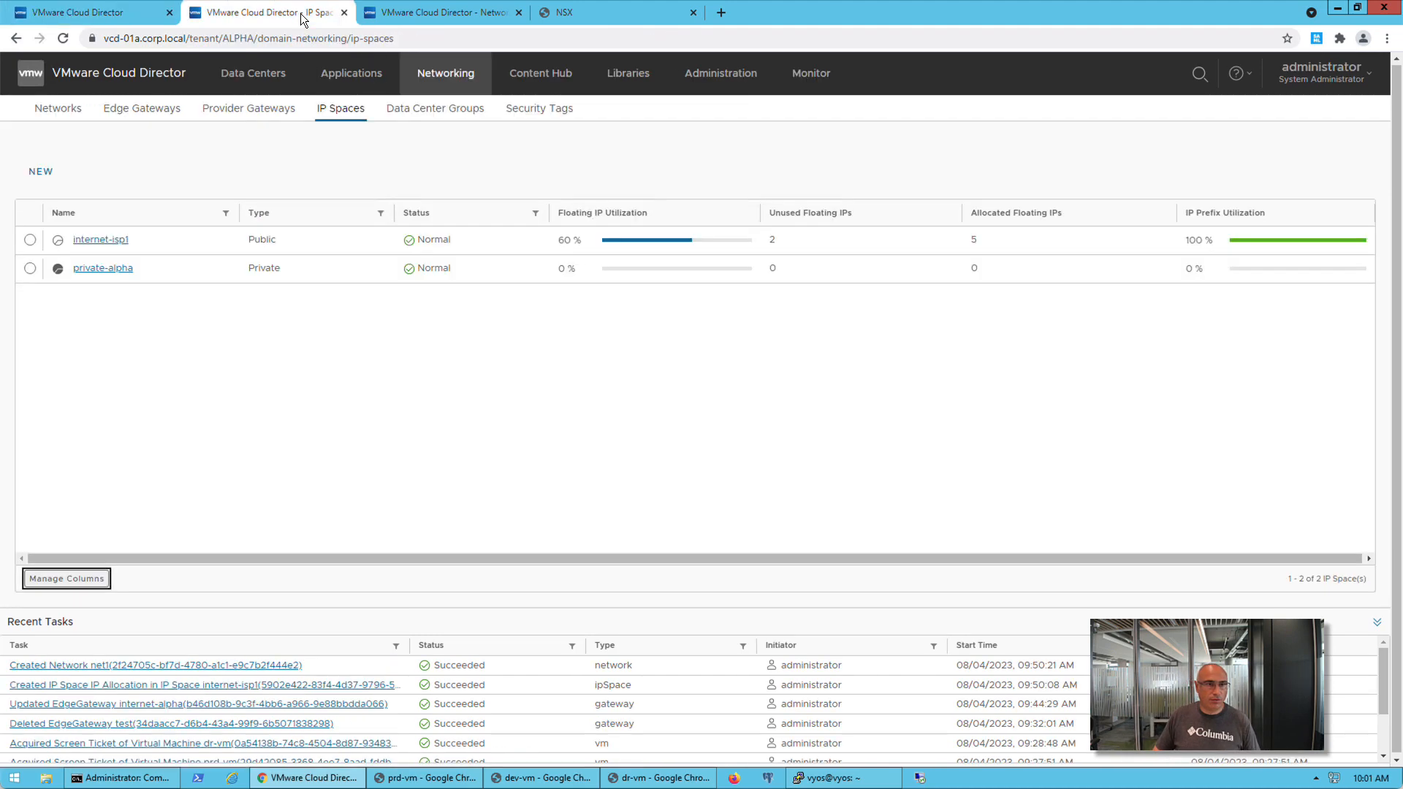
click(107, 270)
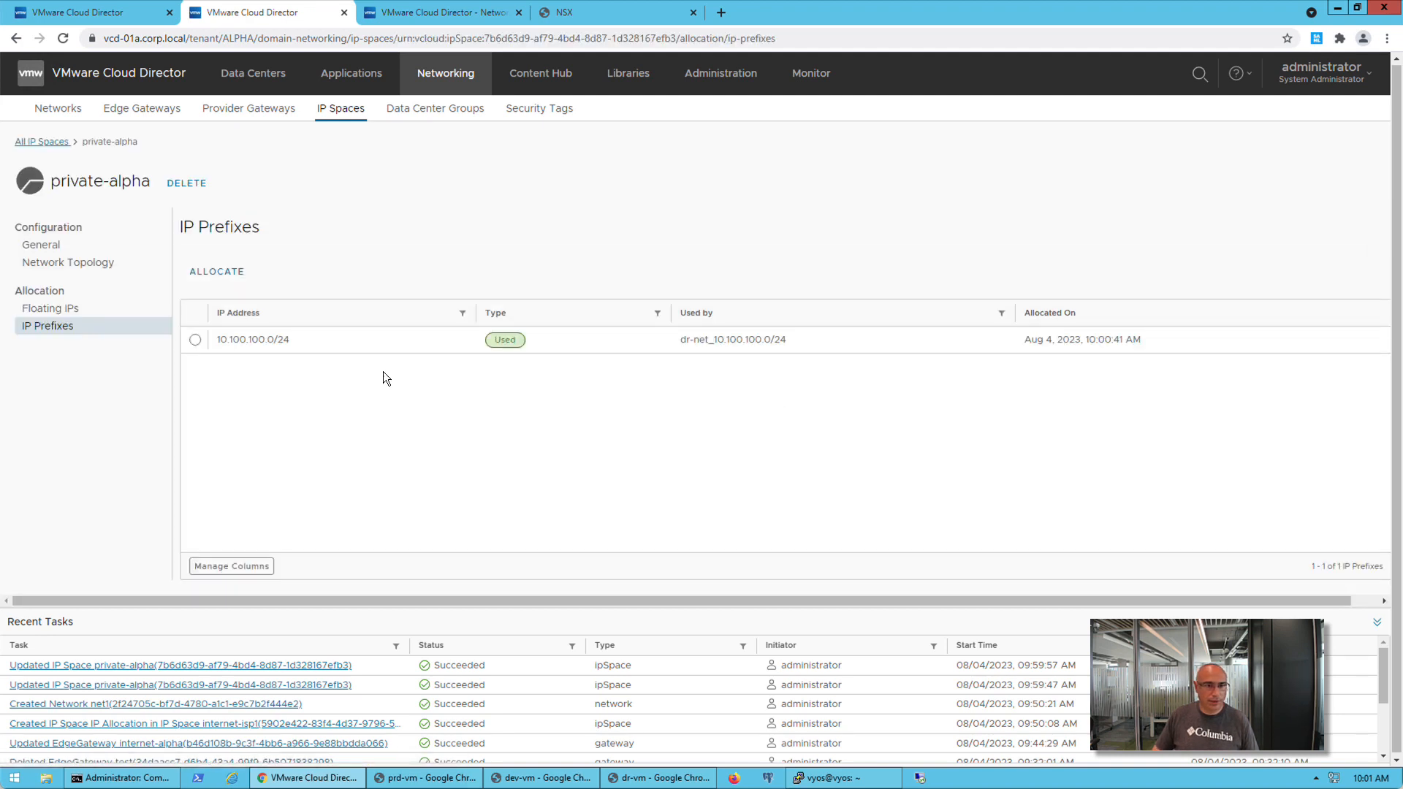